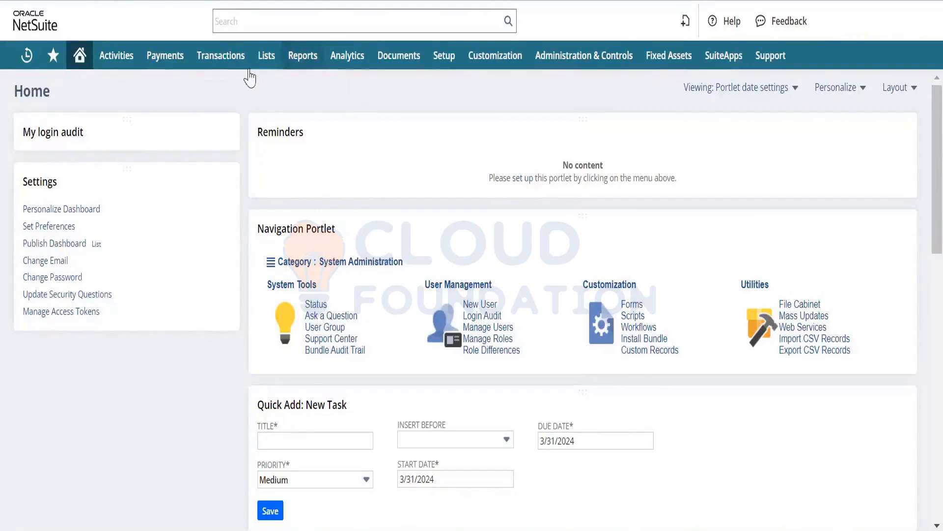
Examine the available transaction types, particularly purchase orders and the other purchasing, payables and sales entries.
{"action": "mouse_move", "coordinate": [236, 69]}
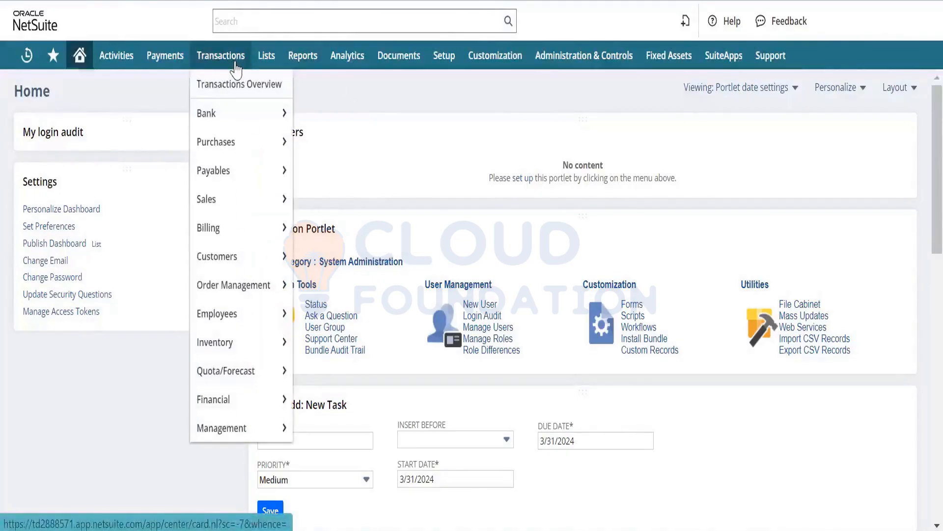
{"action": "mouse_move", "coordinate": [250, 131]}
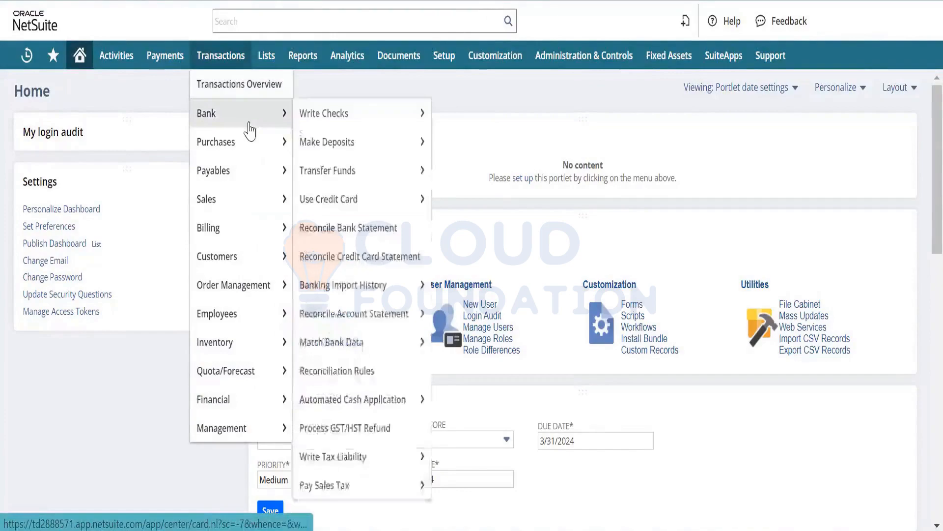
{"action": "mouse_move", "coordinate": [350, 156]}
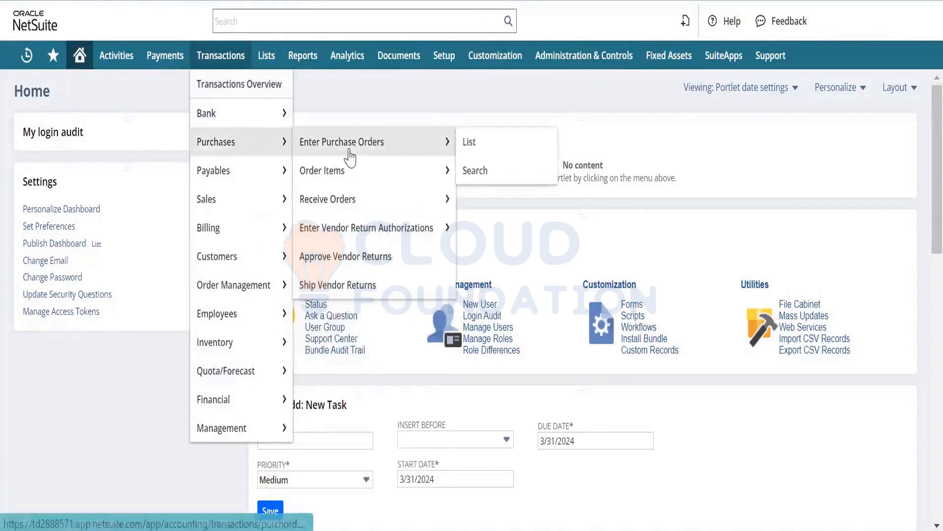
{"action": "mouse_move", "coordinate": [352, 181]}
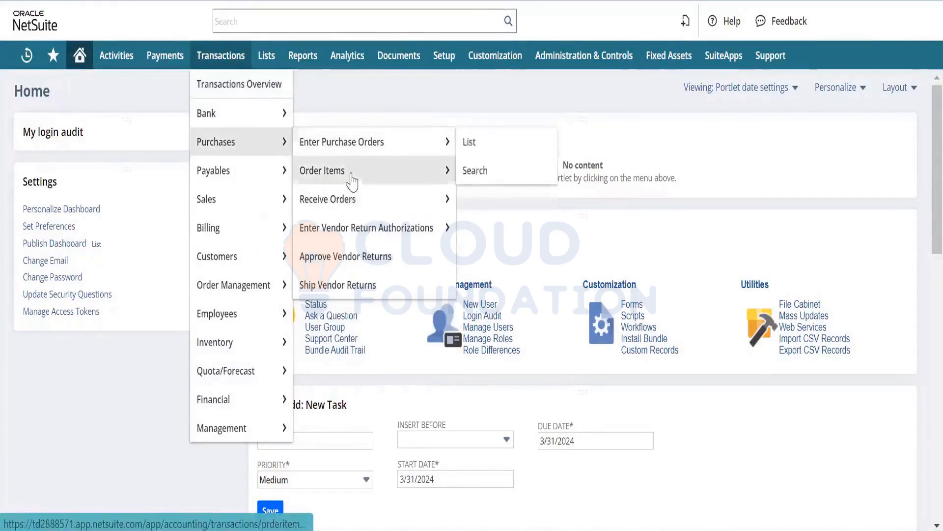
{"action": "mouse_move", "coordinate": [383, 158]}
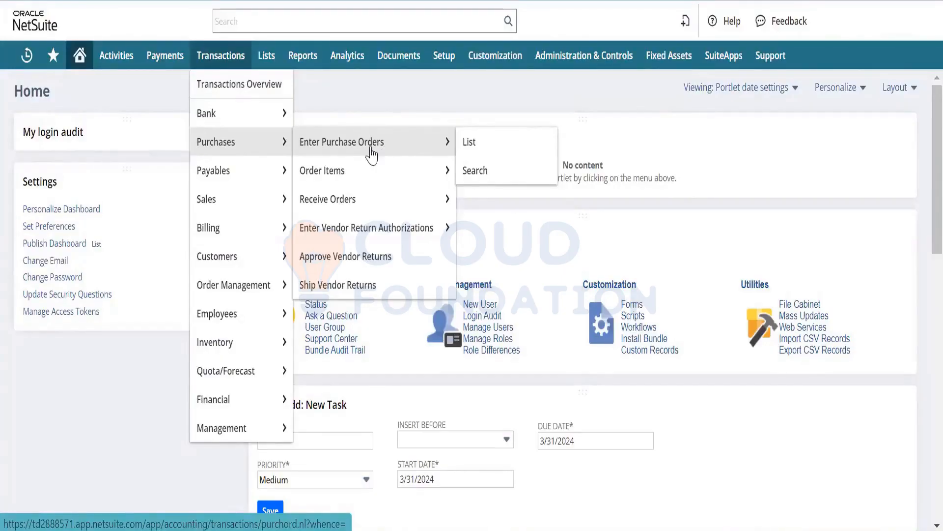
{"action": "mouse_move", "coordinate": [245, 176]}
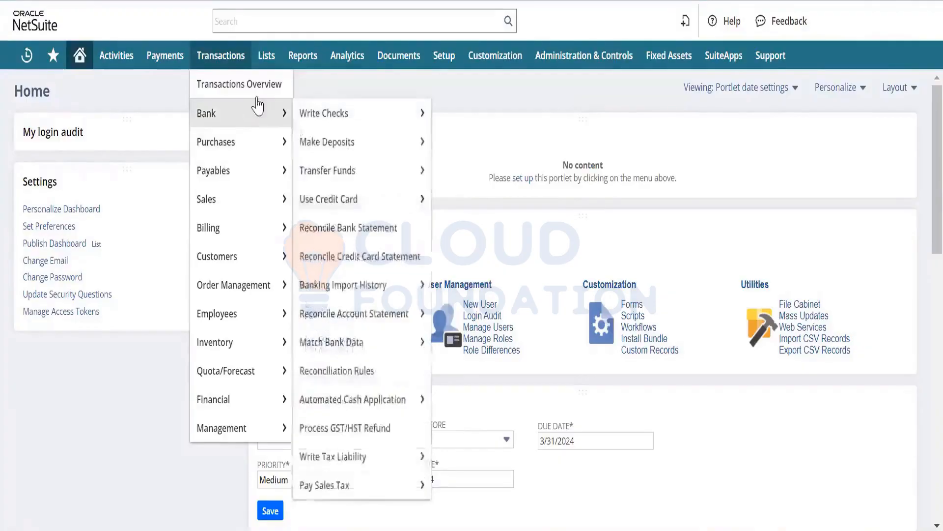
{"action": "mouse_move", "coordinate": [269, 63]}
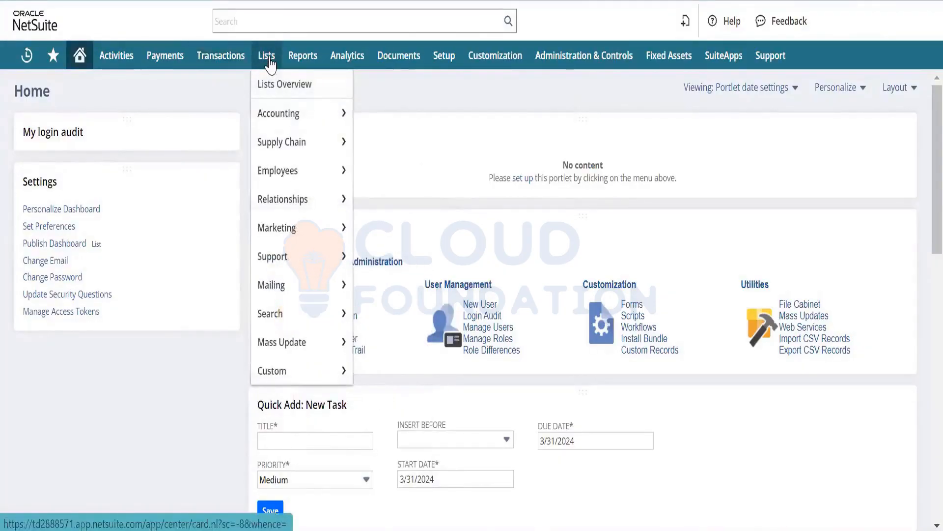
{"action": "mouse_move", "coordinate": [288, 106]}
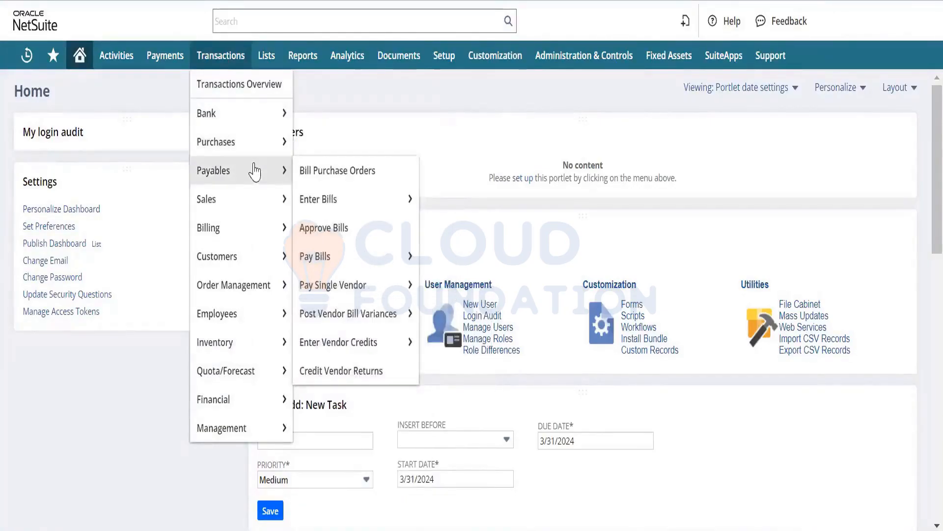
{"action": "mouse_move", "coordinate": [249, 198]}
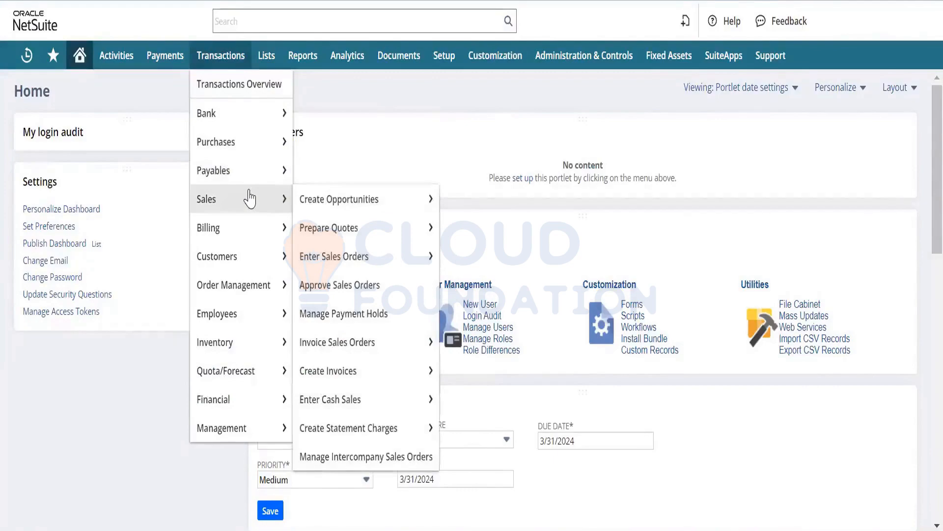
Open the company's Enable Features page and lay out all feature categories as one continuous page.
{"action": "mouse_move", "coordinate": [437, 59]}
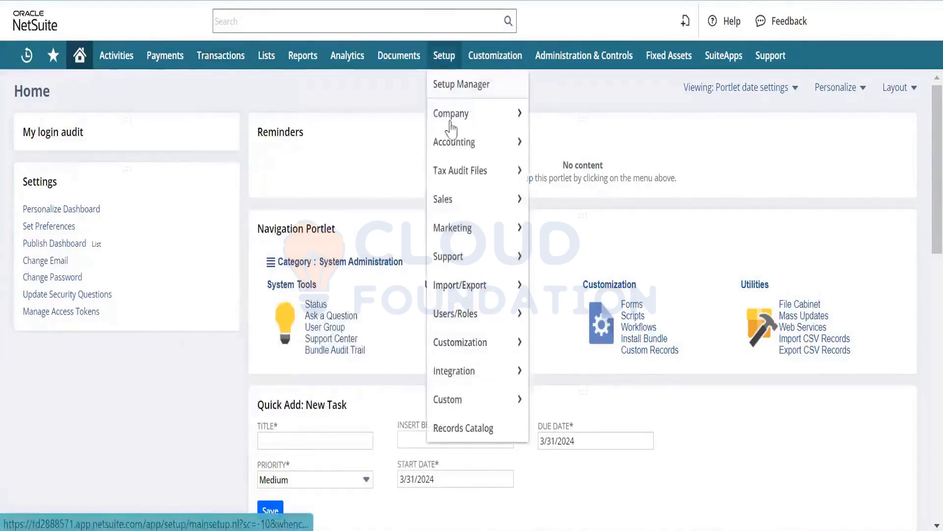
{"action": "mouse_move", "coordinate": [521, 123]}
{"action": "left_click", "coordinate": [565, 124]}
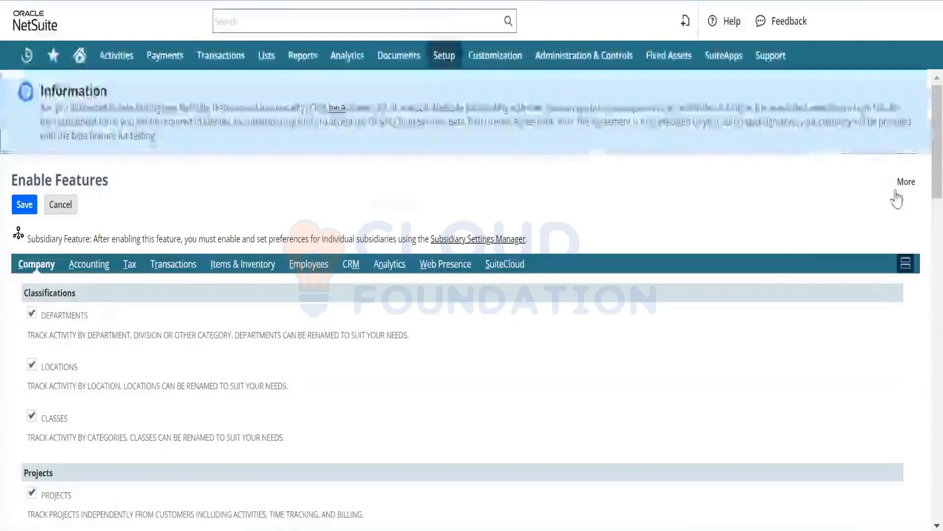
{"action": "left_click", "coordinate": [906, 265]}
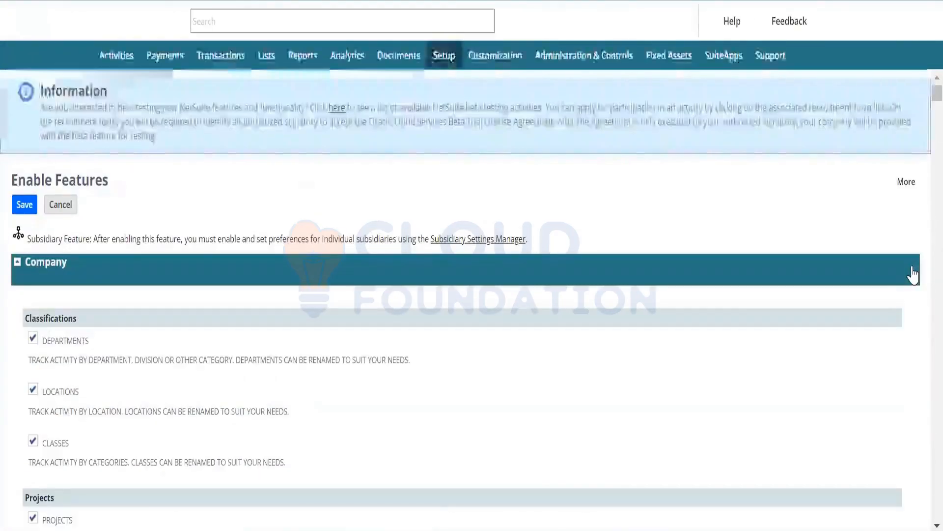
Search the Enable Features page for "advance" and go through each matching feature.
{"action": "key", "text": "ctrl+f"}
{"action": "type", "text": "adva"}
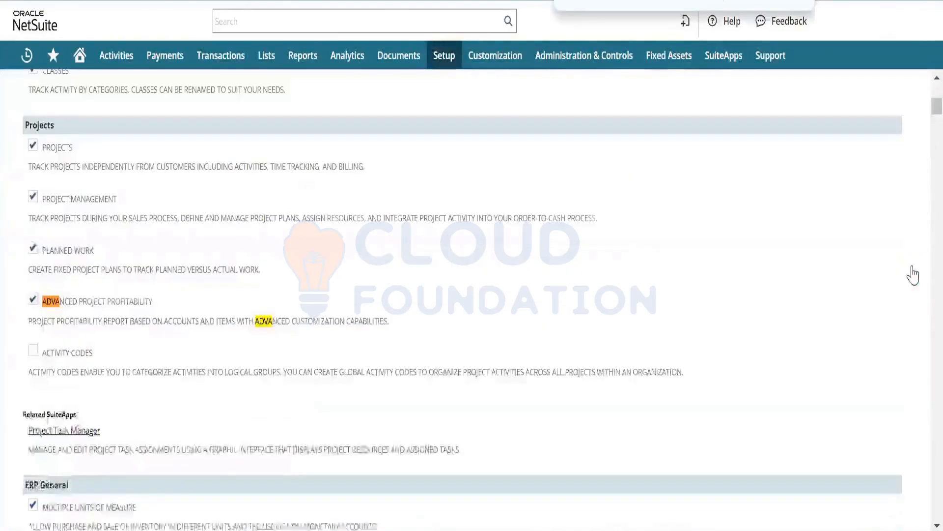
{"action": "type", "text": "nce"}
{"action": "key", "text": "Return"}
{"action": "key", "text": "Return"}
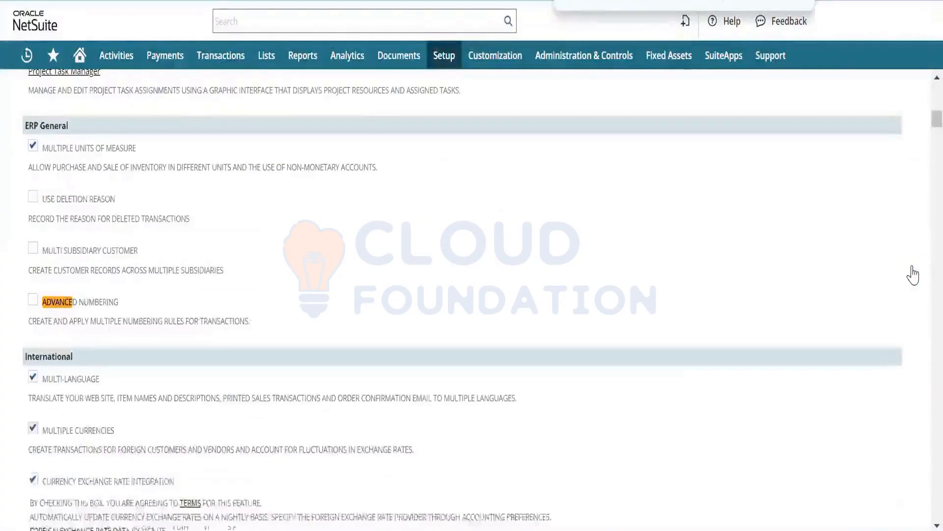
{"action": "key", "text": "Return"}
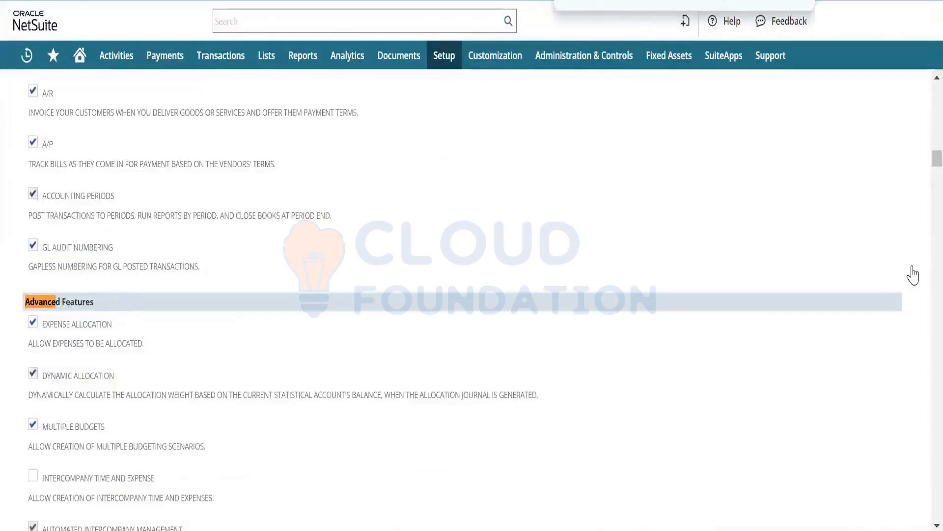
{"action": "key", "text": "Return"}
{"action": "key", "text": "Return"}
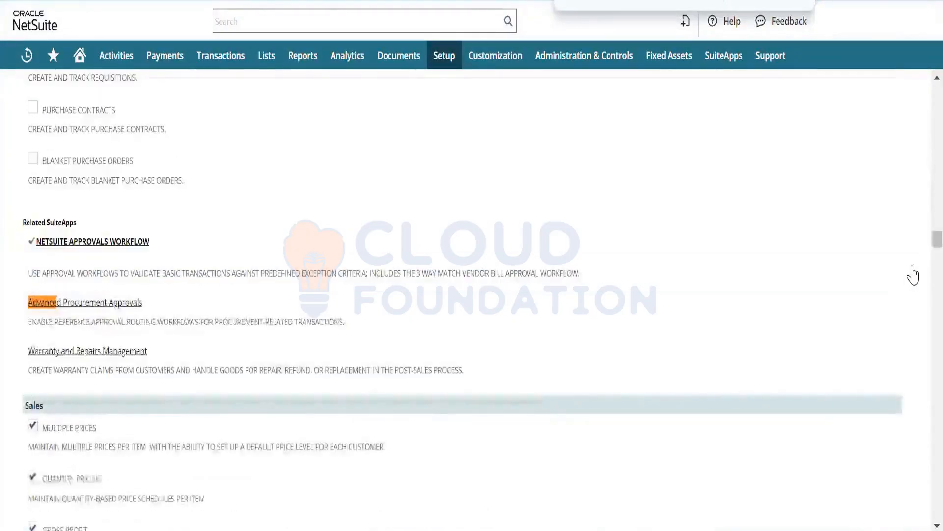
{"action": "key", "text": "Return"}
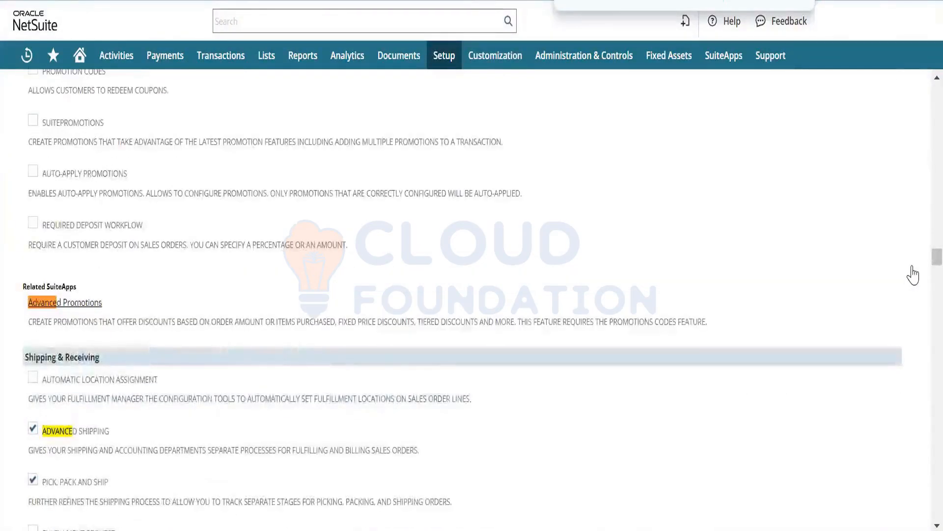
{"action": "key", "text": "Return"}
{"action": "key", "text": "Return"}
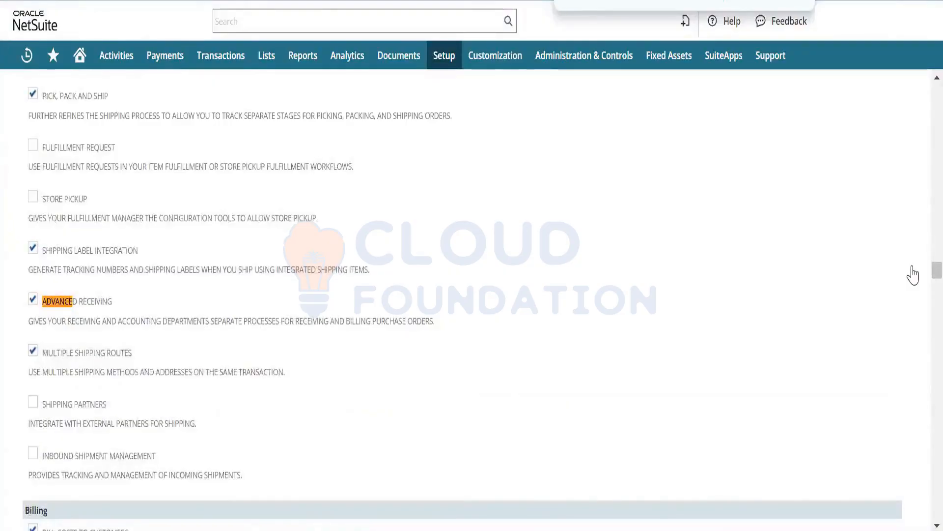
{"action": "key", "text": "Return"}
{"action": "key", "text": "Return"}
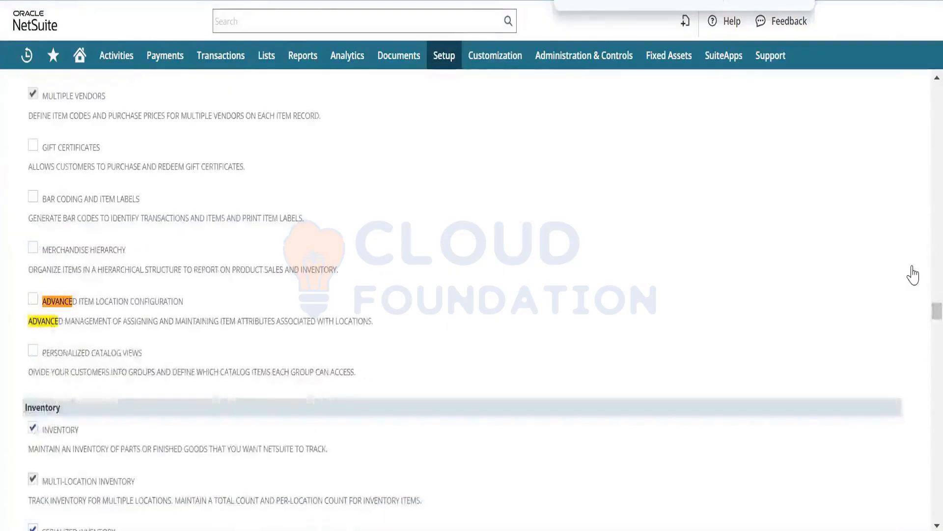
{"action": "key", "text": "Return"}
{"action": "key", "text": "Return"}
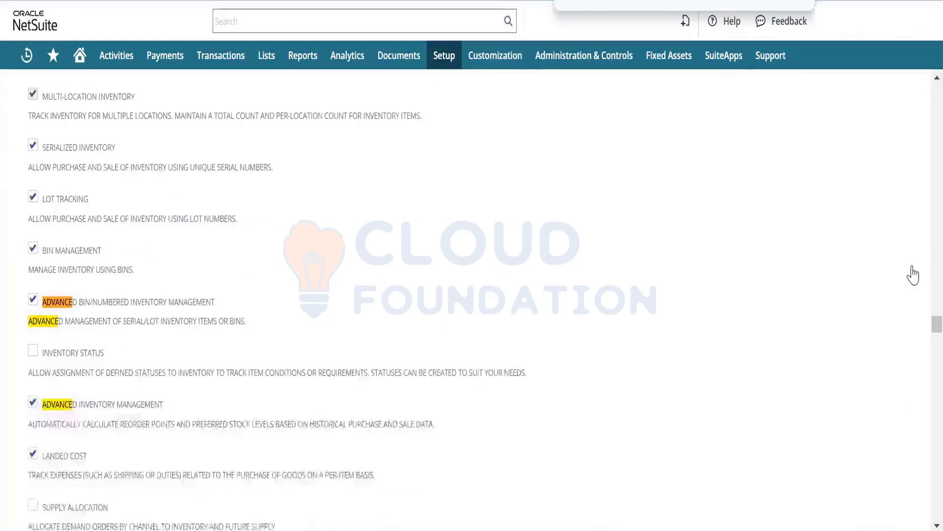
{"action": "key", "text": "Return"}
{"action": "key", "text": "Return"}
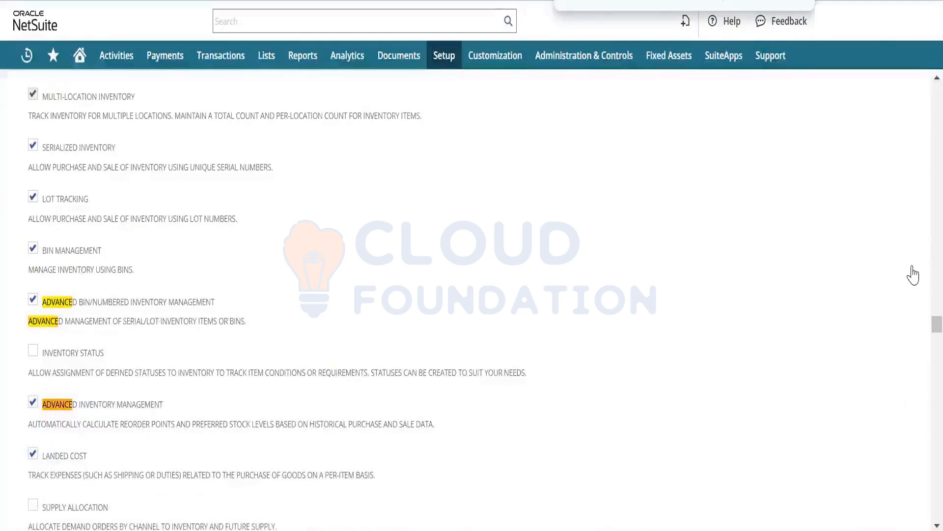
{"action": "key", "text": "Return"}
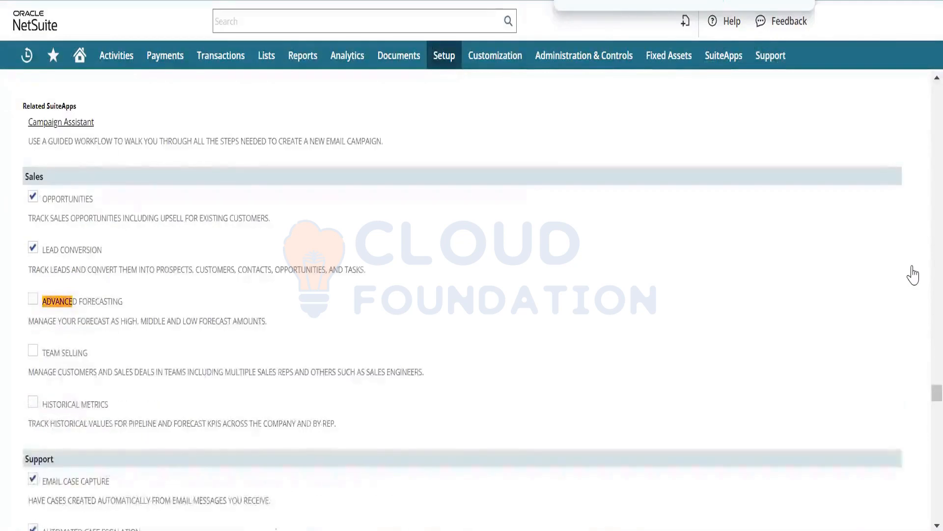
{"action": "key", "text": "Return"}
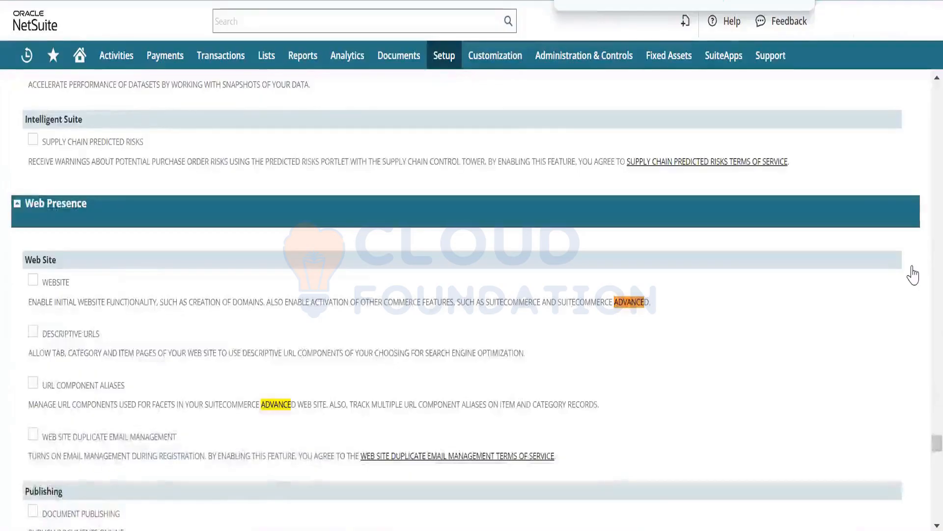
{"action": "key", "text": "Return"}
{"action": "key", "text": "Return"}
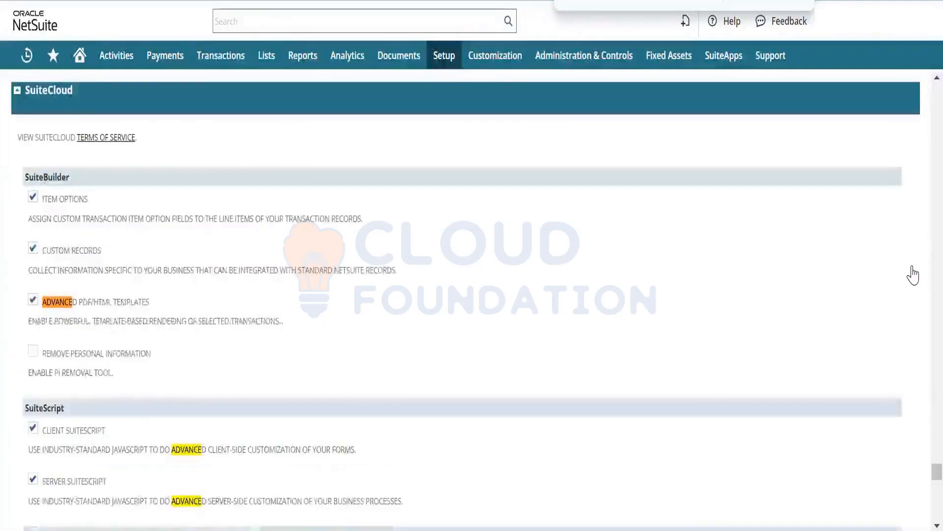
{"action": "key", "text": "Return"}
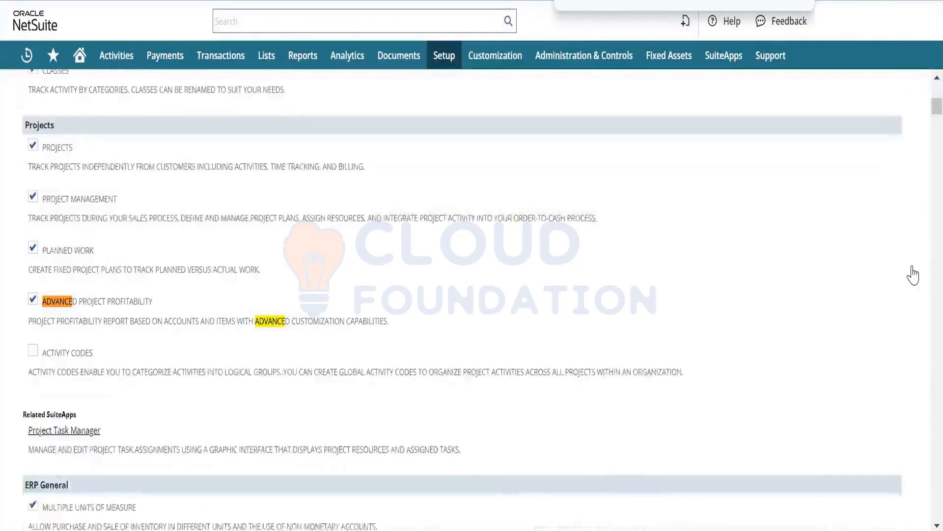
{"action": "key", "text": "Return"}
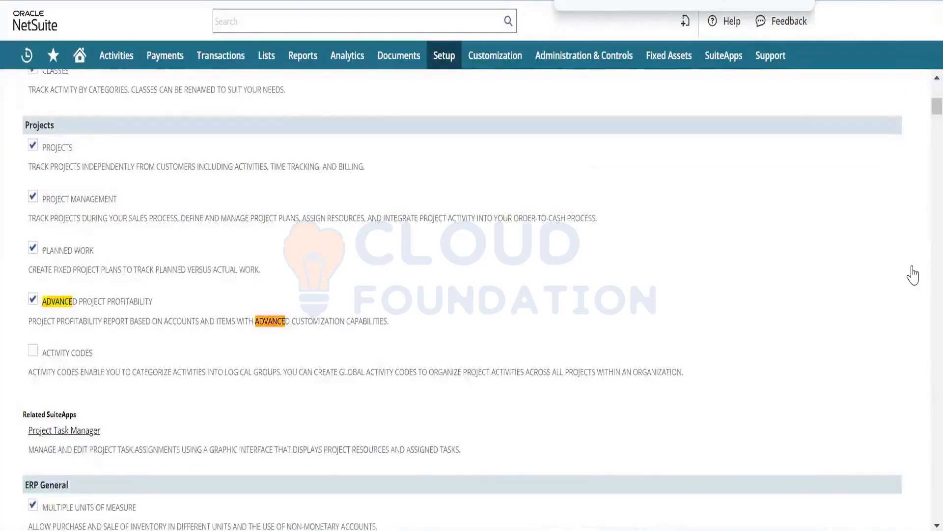
{"action": "key", "text": "Return"}
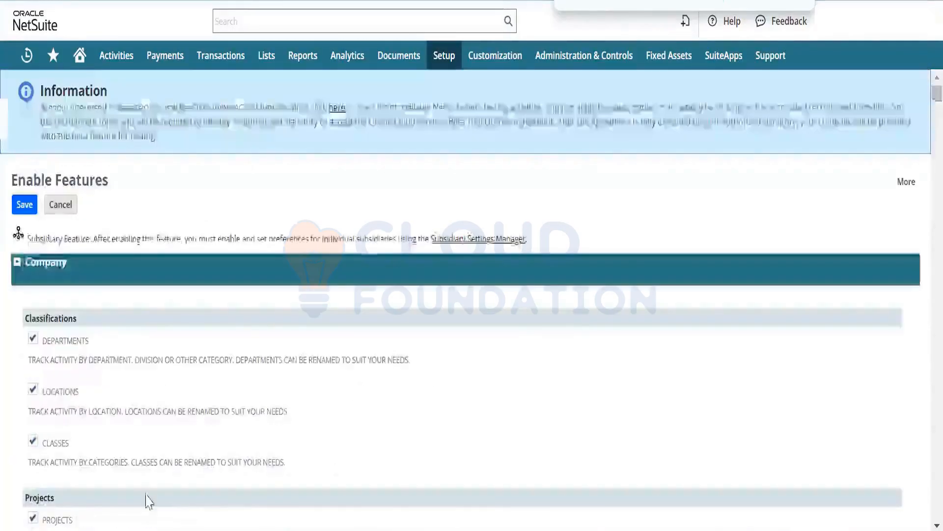
Search for "blanket", enable Requisitions, Purchase Contracts and Blanket Purchase Orders, and save the feature settings.
{"action": "mouse_move", "coordinate": [908, 280]}
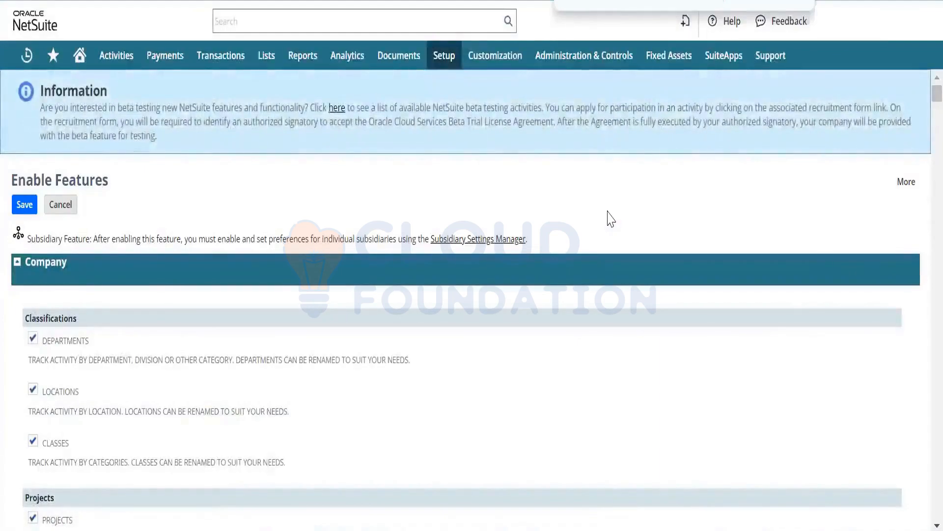
{"action": "type", "text": "blanket"}
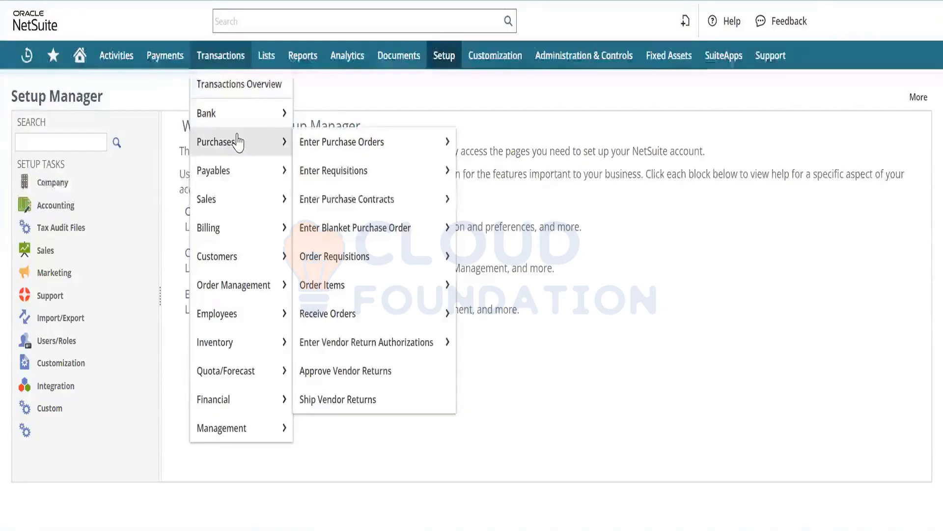
{"action": "mouse_move", "coordinate": [332, 209]}
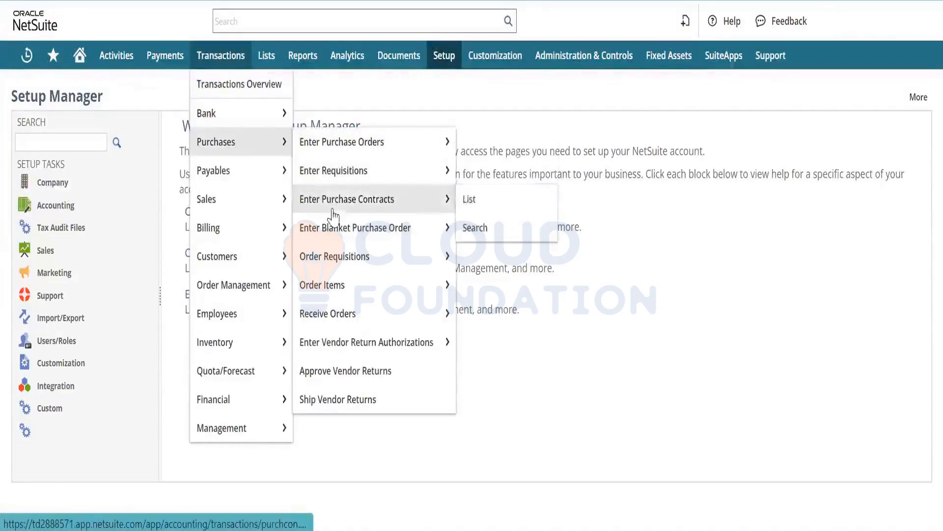
{"action": "mouse_move", "coordinate": [346, 230]}
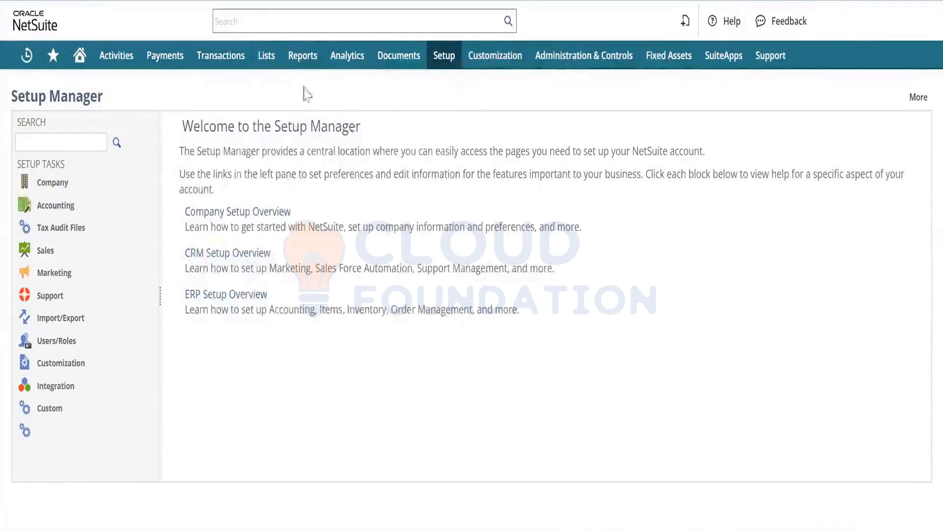
Open the New Item page from the accounting lists and look through the available item types.
{"action": "mouse_move", "coordinate": [266, 55]}
{"action": "mouse_move", "coordinate": [286, 112]}
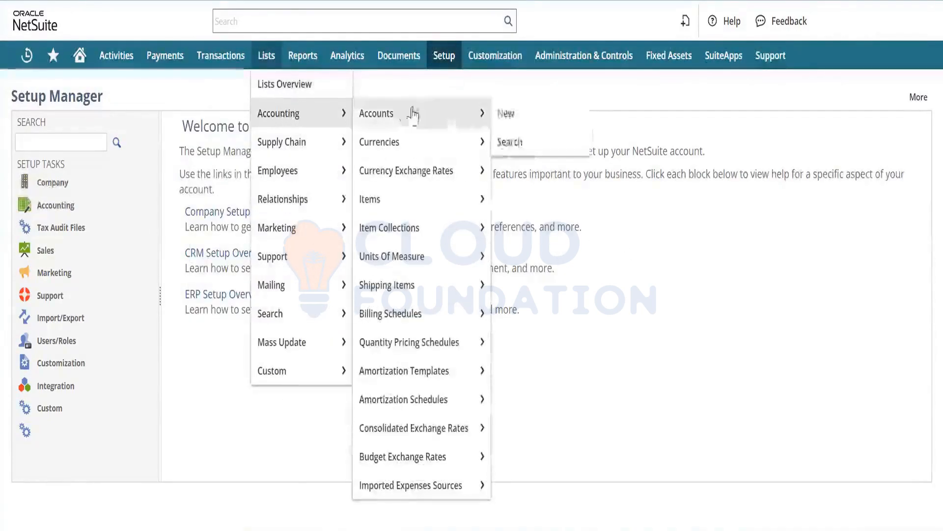
{"action": "mouse_move", "coordinate": [432, 205]}
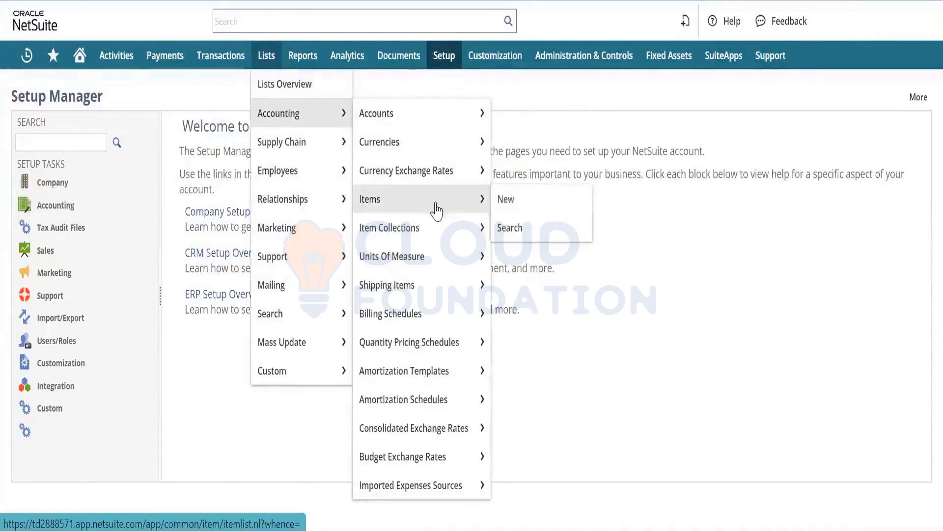
{"action": "left_click", "coordinate": [517, 210]}
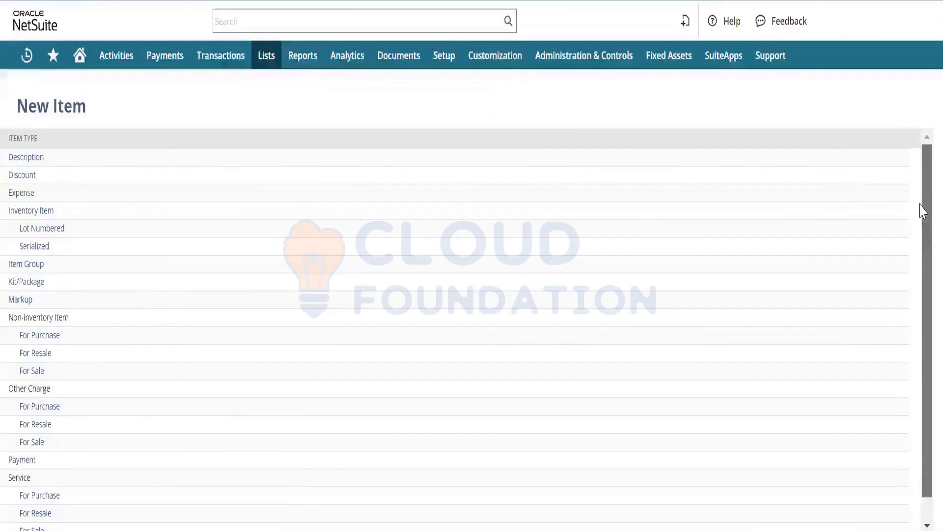
{"action": "scroll", "coordinate": [917, 245], "scroll_direction": "down", "scroll_amount": 1}
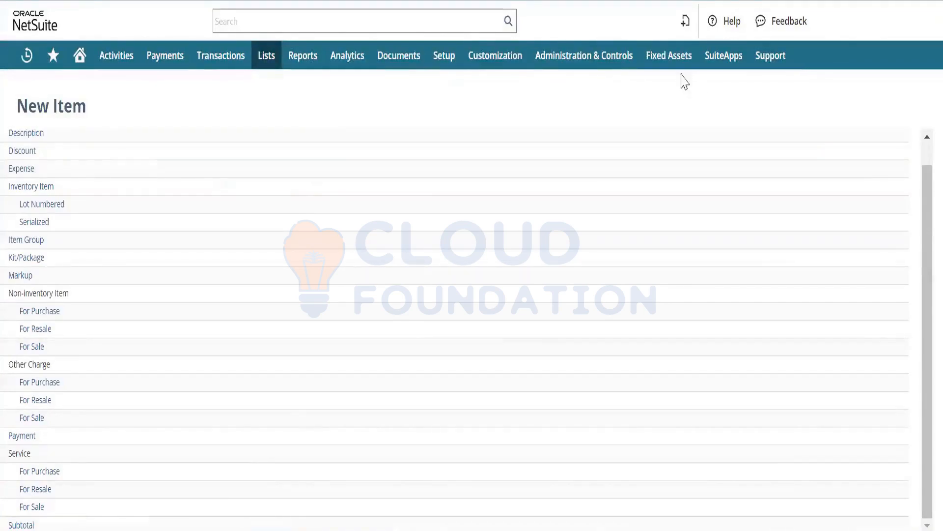
Open the company's Enable Features page in a new tab, lay it out as one continuous page and search it for "manu".
{"action": "mouse_move", "coordinate": [448, 68]}
{"action": "mouse_move", "coordinate": [511, 113]}
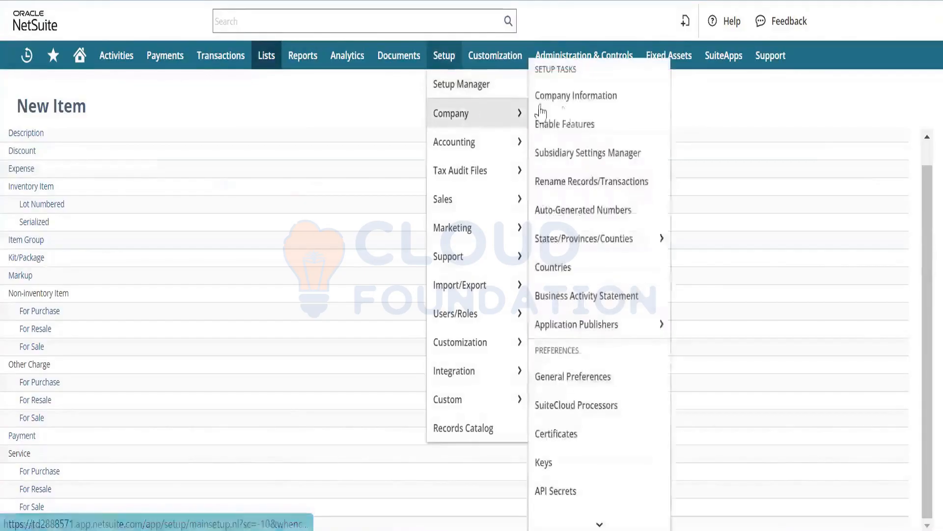
{"action": "right_click", "coordinate": [573, 123]}
{"action": "left_click", "coordinate": [602, 131]}
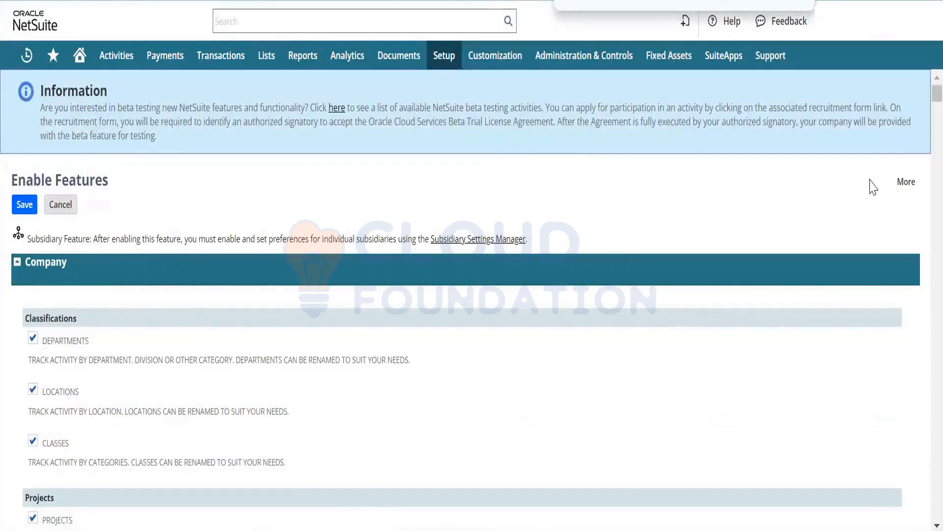
{"action": "type", "text": "manu"}
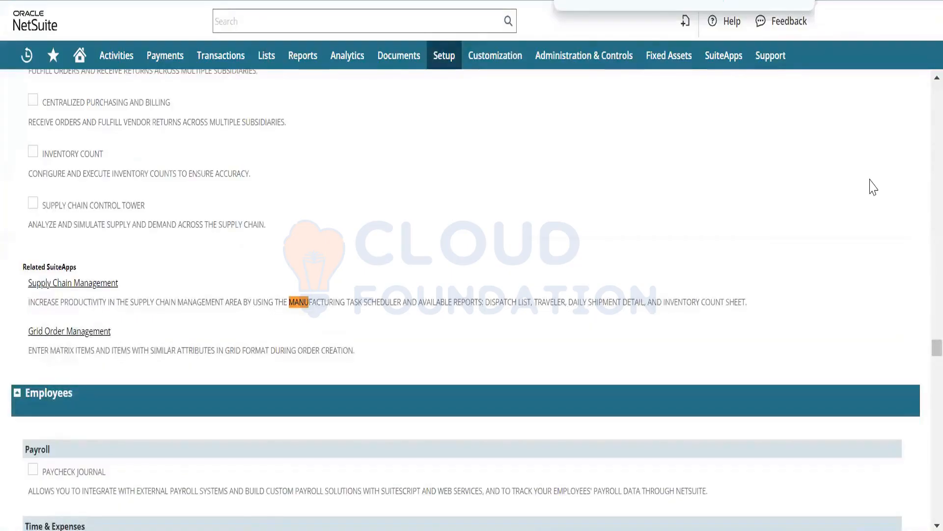
{"action": "key", "text": "BackSpace"}
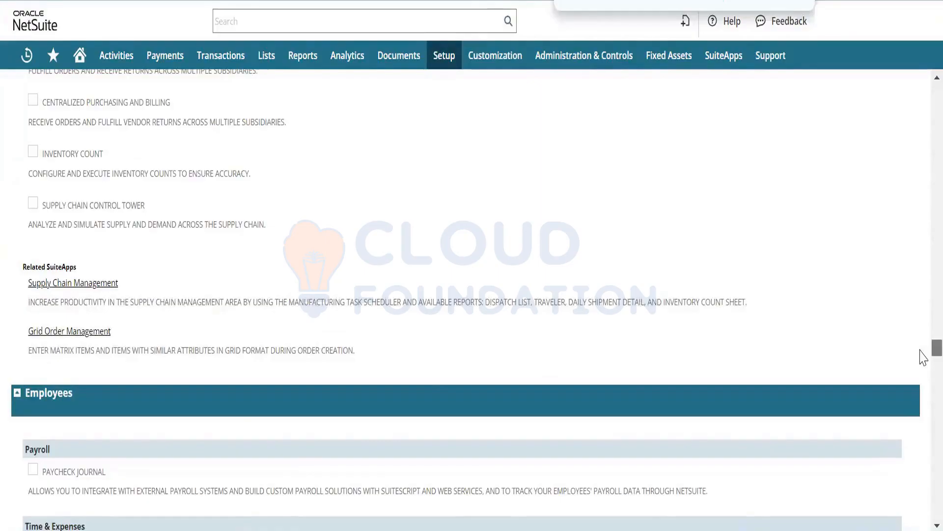
Enable the Drop Shipments & Special Orders and Matrix Items features in the Items & Inventory category.
{"action": "scroll", "coordinate": [923, 344], "scroll_direction": "up", "scroll_amount": 10}
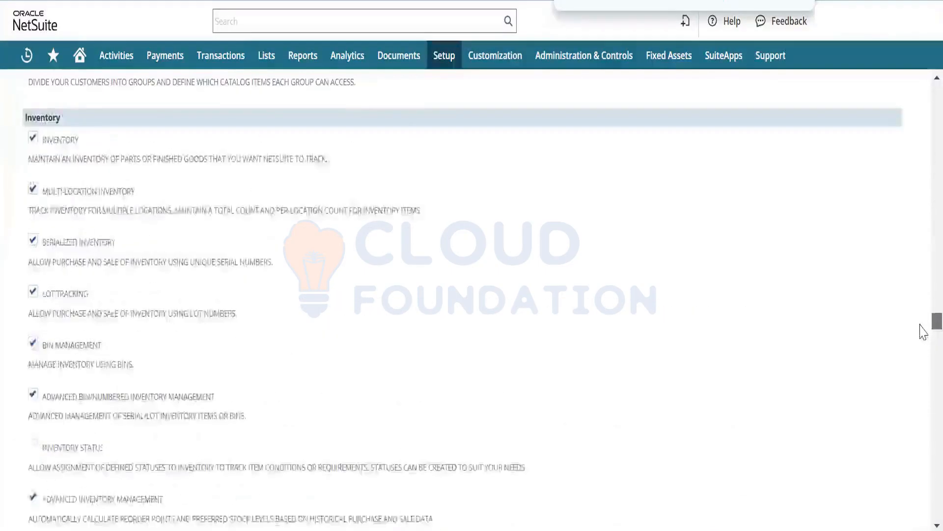
{"action": "mouse_move", "coordinate": [923, 332]}
{"action": "left_mouse_down"}
{"action": "mouse_move", "coordinate": [923, 297]}
{"action": "mouse_move", "coordinate": [923, 315]}
{"action": "left_mouse_up"}
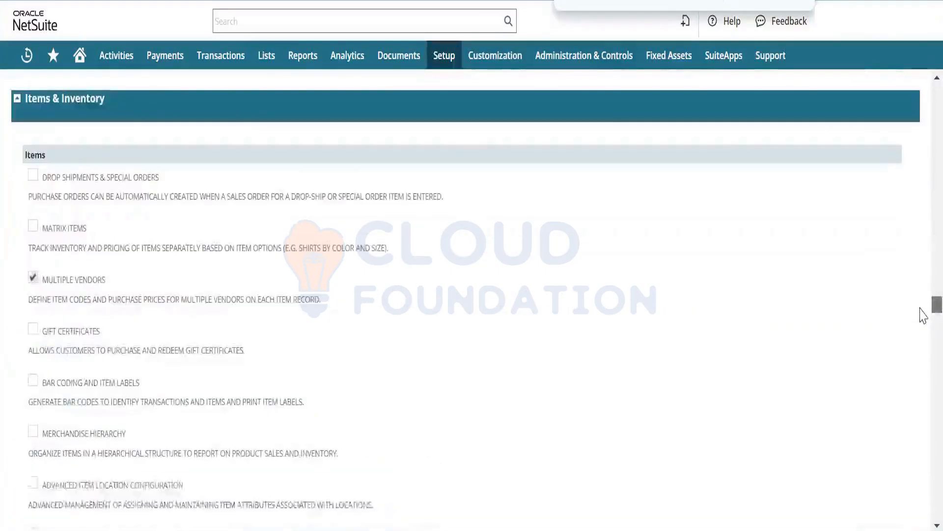
{"action": "left_click", "coordinate": [33, 175]}
{"action": "left_click", "coordinate": [32, 226]}
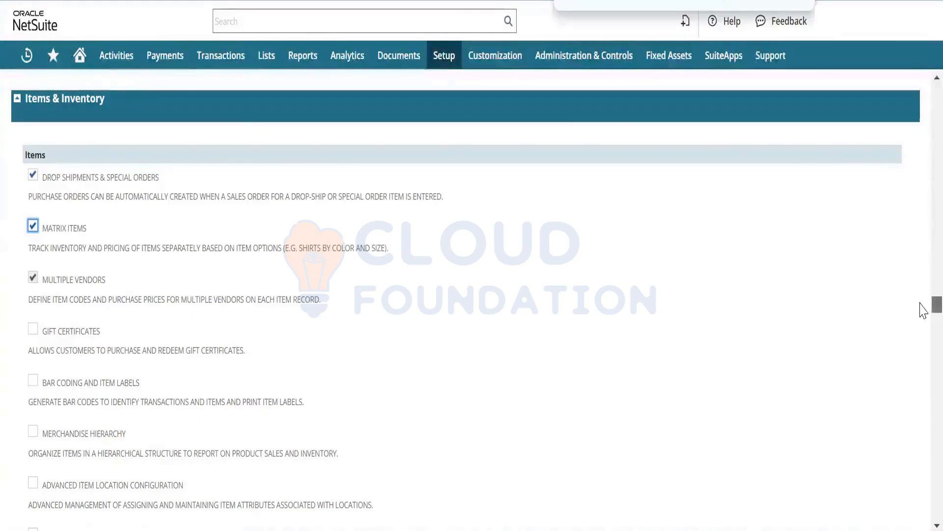
Look through the remaining item and inventory features in the Items & Inventory category.
{"action": "scroll", "coordinate": [924, 312], "scroll_direction": "down", "scroll_amount": 2}
{"action": "scroll", "coordinate": [923, 314], "scroll_direction": "down", "scroll_amount": 1}
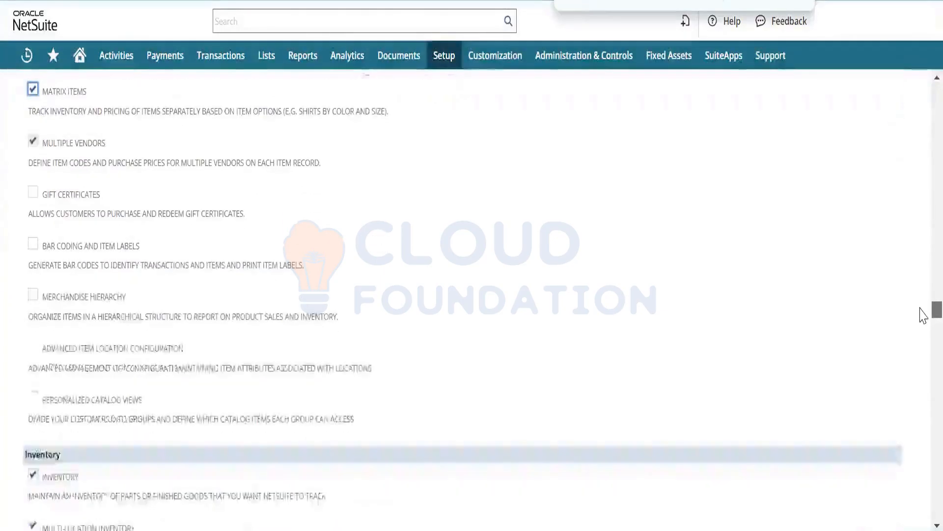
{"action": "scroll", "coordinate": [923, 316], "scroll_direction": "down", "scroll_amount": 3}
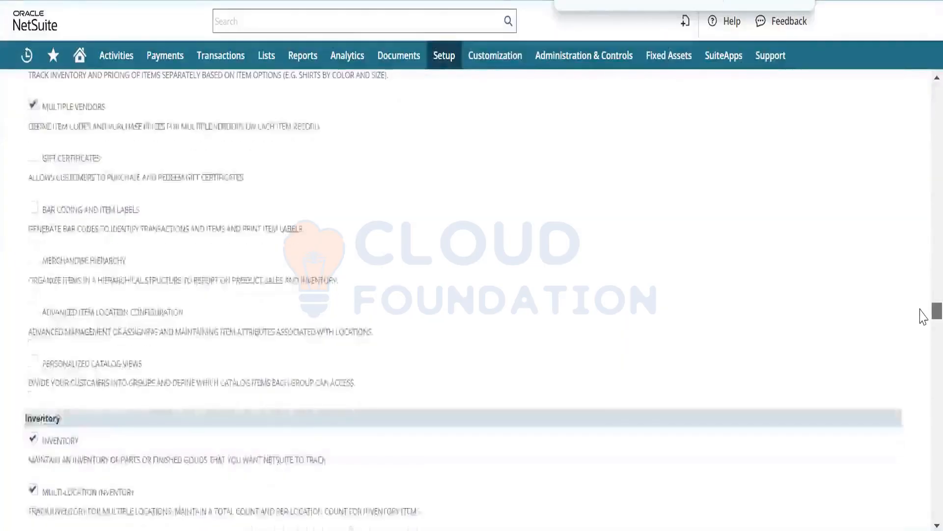
{"action": "scroll", "coordinate": [924, 319], "scroll_direction": "down", "scroll_amount": 3}
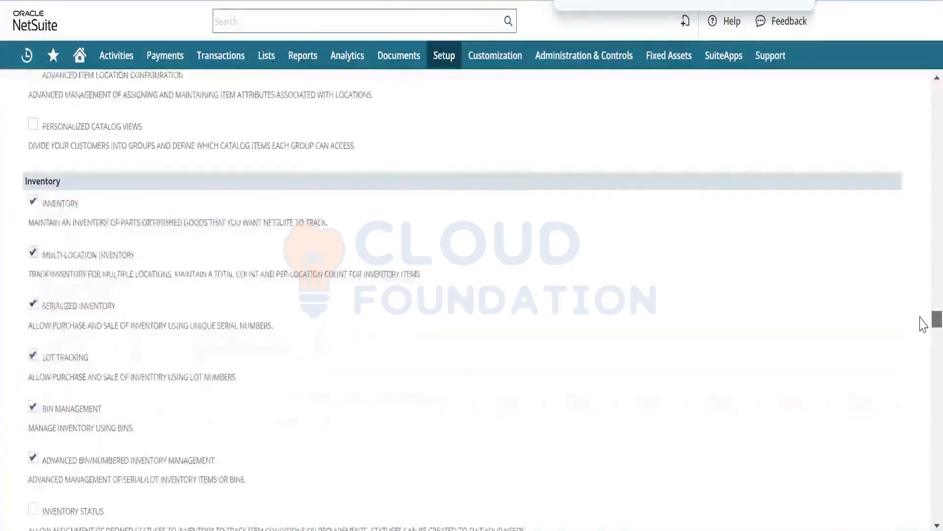
{"action": "scroll", "coordinate": [922, 327], "scroll_direction": "down", "scroll_amount": 3}
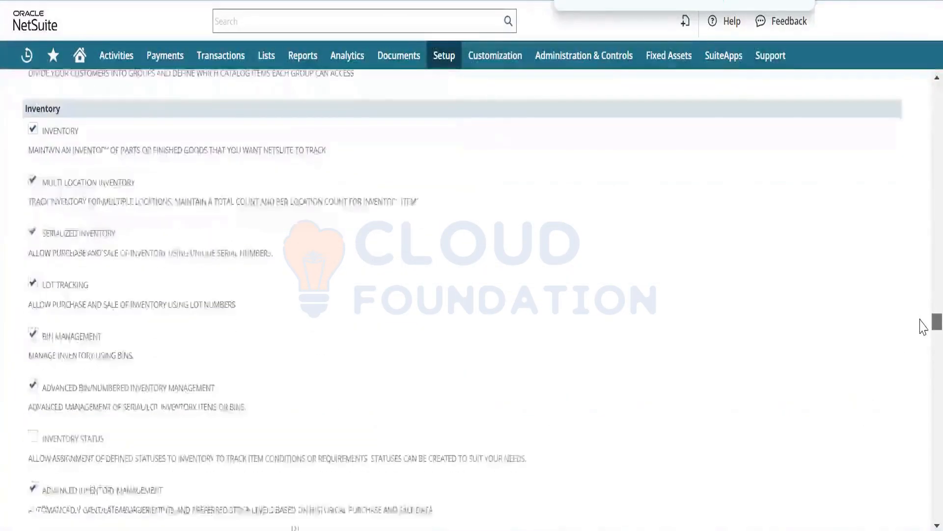
{"action": "scroll", "coordinate": [923, 332], "scroll_direction": "down", "scroll_amount": 2}
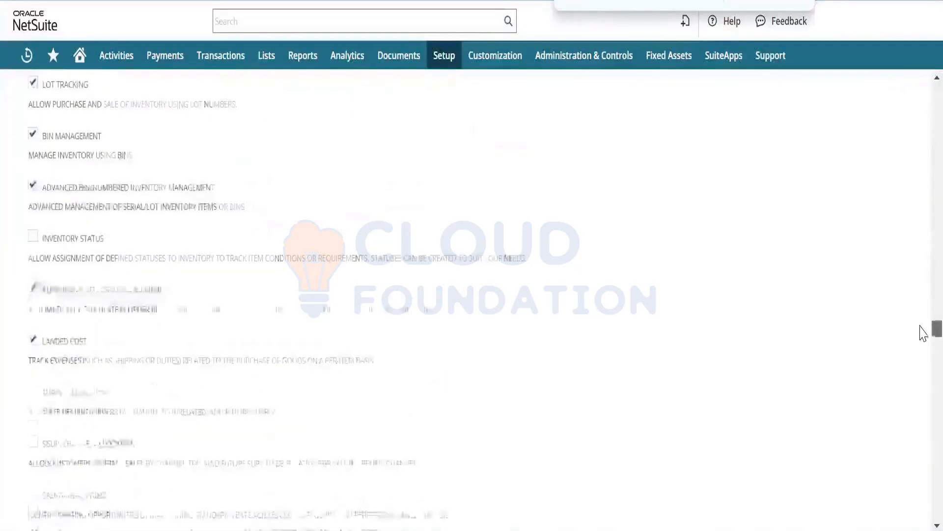
{"action": "scroll", "coordinate": [923, 336], "scroll_direction": "down", "scroll_amount": 2}
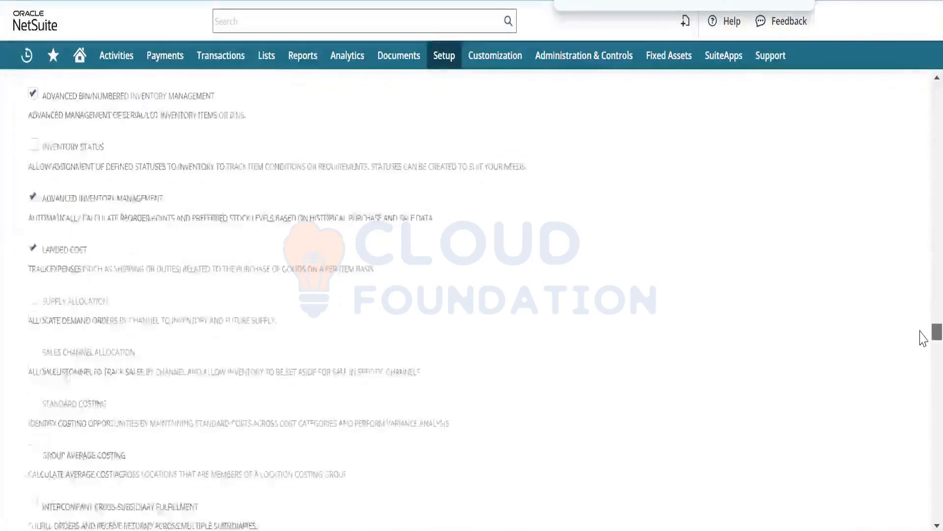
{"action": "scroll", "coordinate": [922, 339], "scroll_direction": "down", "scroll_amount": 2}
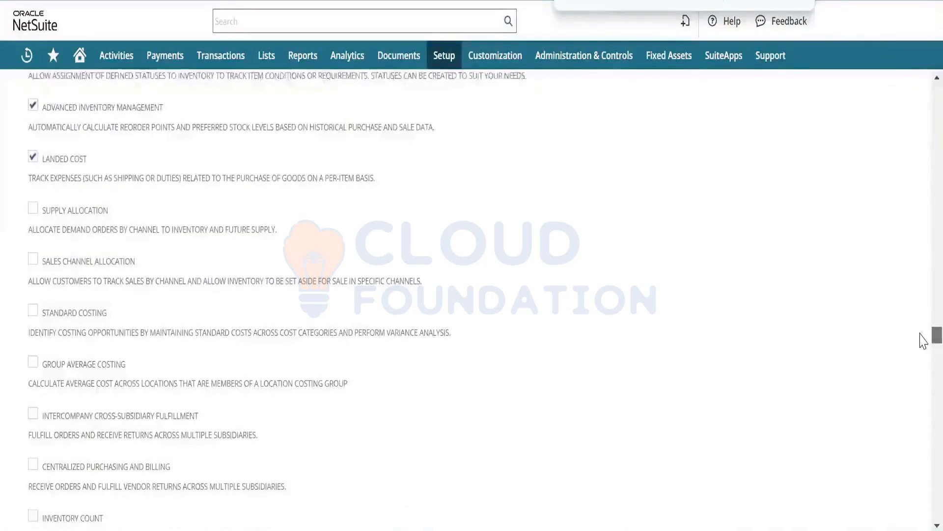
{"action": "scroll", "coordinate": [923, 344], "scroll_direction": "down", "scroll_amount": 4}
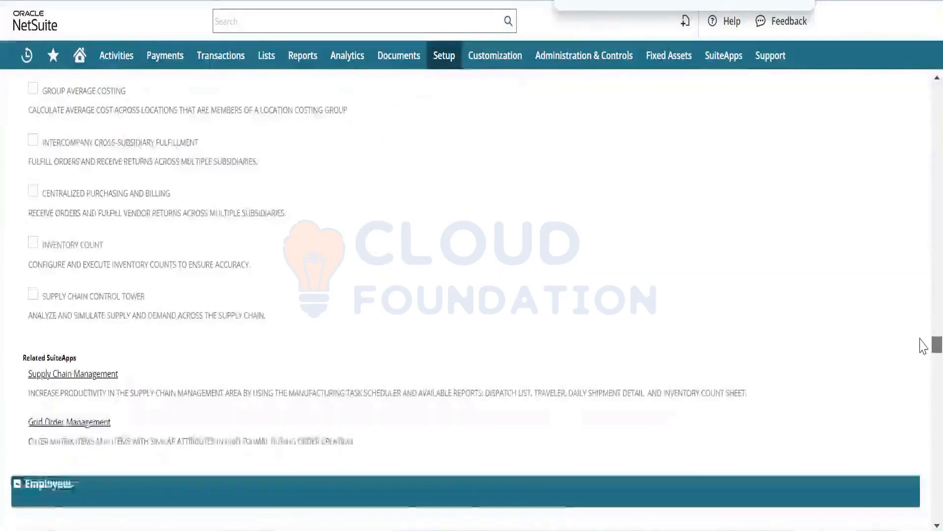
Search the Enable Features page for "bill", go through each matching feature and clear the search.
{"action": "scroll", "coordinate": [920, 343], "scroll_direction": "up", "scroll_amount": 20}
{"action": "scroll", "coordinate": [923, 150], "scroll_direction": "up", "scroll_amount": 4}
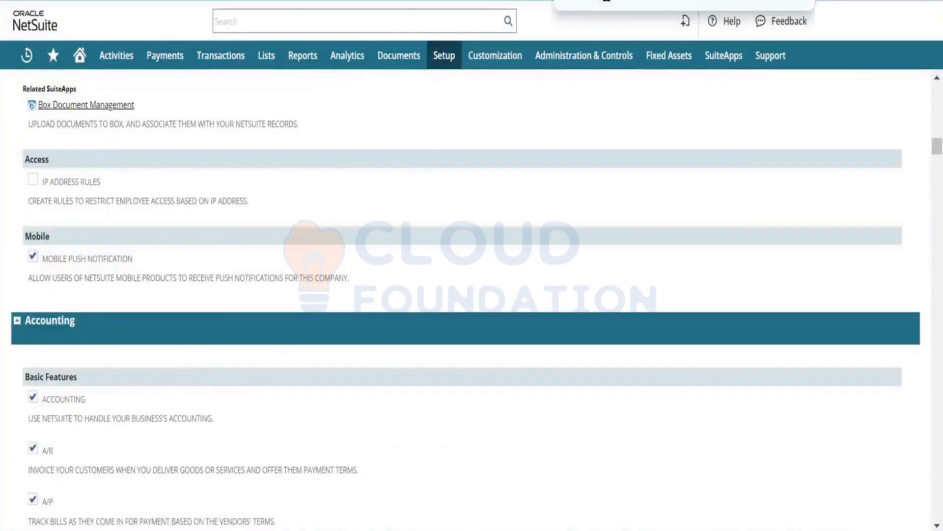
{"action": "key", "text": "Return"}
{"action": "key", "text": "Return"}
{"action": "key", "text": "Return"}
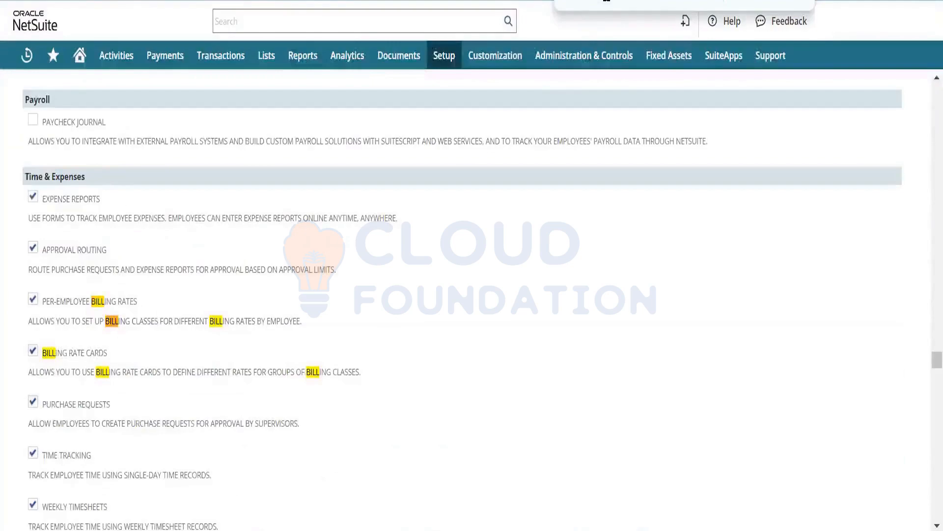
{"action": "key", "text": "Return"}
{"action": "key", "text": "Return"}
{"action": "key", "text": "Return"}
{"action": "key", "text": "Return"}
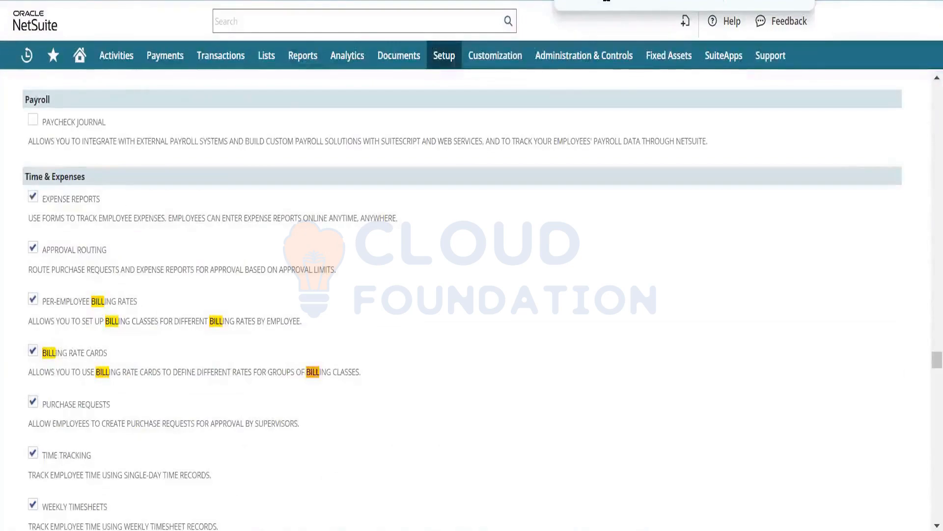
{"action": "key", "text": "Return"}
{"action": "key", "text": "Return"}
{"action": "key", "text": "Return"}
{"action": "key", "text": "Return"}
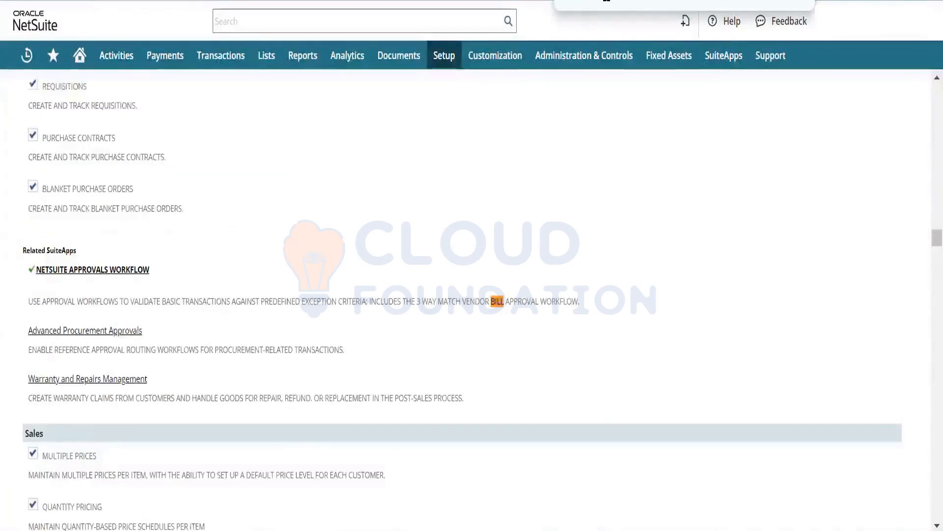
{"action": "key", "text": "Return"}
{"action": "key", "text": "Return"}
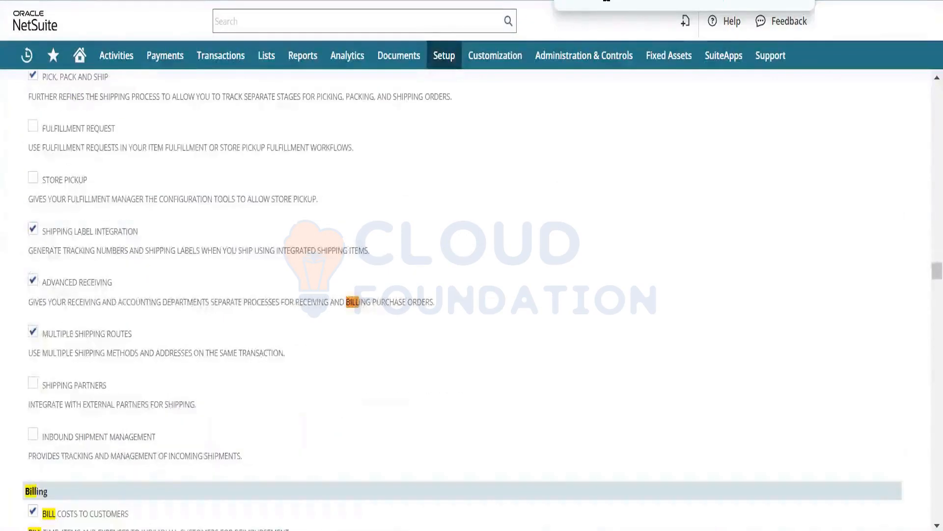
{"action": "key", "text": "Return"}
{"action": "key", "text": "Return"}
{"action": "key", "text": "Return"}
{"action": "key", "text": "Return"}
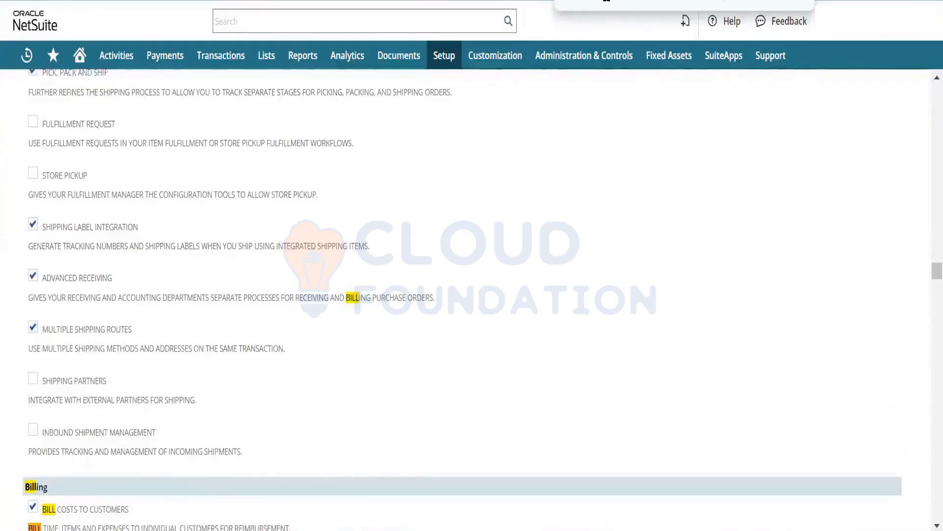
{"action": "key", "text": "Return"}
{"action": "key", "text": "Return"}
{"action": "key", "text": "Return"}
{"action": "key", "text": "Return"}
{"action": "key", "text": "Return"}
{"action": "key", "text": "Return"}
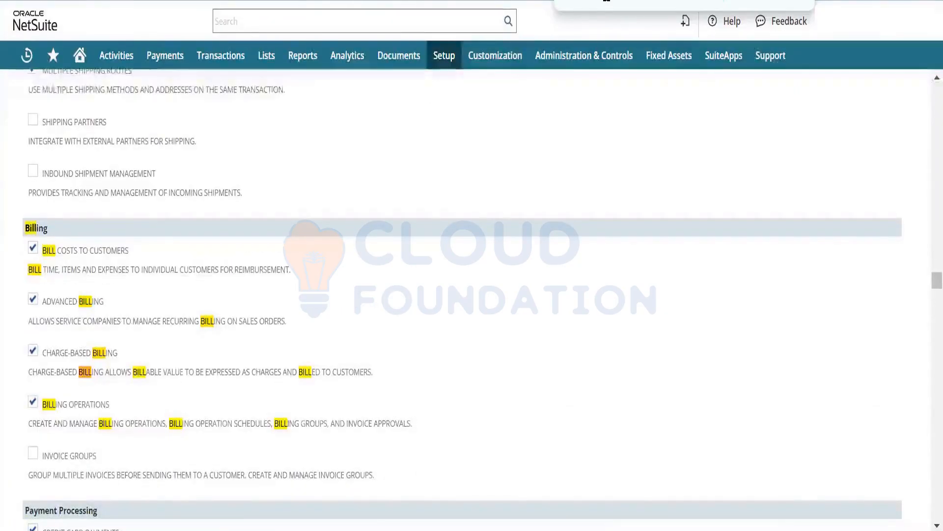
{"action": "key", "text": "Return"}
{"action": "key", "text": "Return"}
{"action": "key", "text": "Return"}
{"action": "key", "text": "Return"}
{"action": "key", "text": "Return"}
{"action": "key", "text": "Return"}
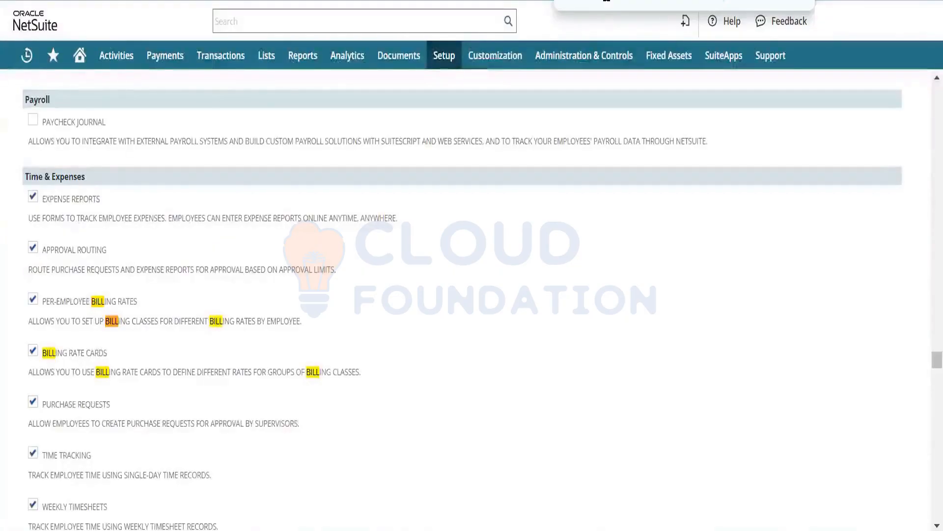
{"action": "key", "text": "Return"}
{"action": "key", "text": "Return"}
{"action": "key", "text": "Return"}
{"action": "key", "text": "Return"}
{"action": "key", "text": "Return"}
{"action": "key", "text": "Return"}
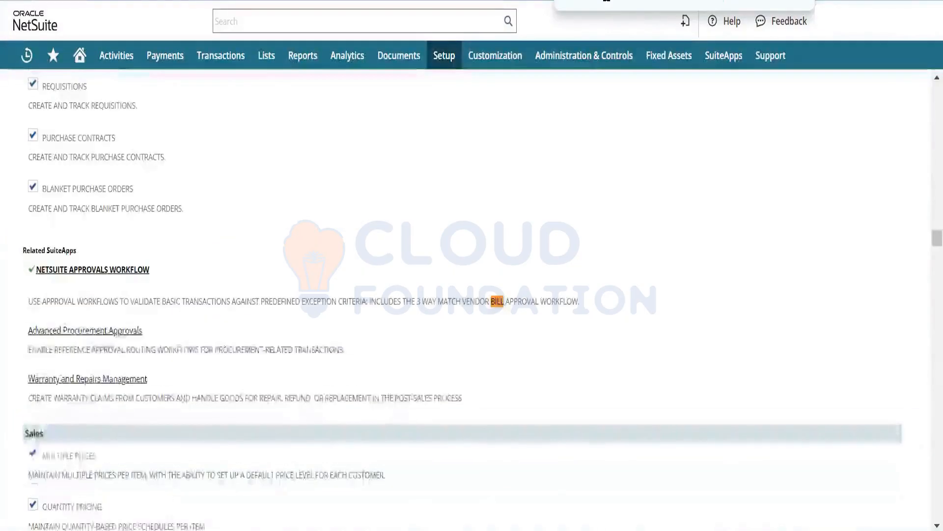
{"action": "key", "text": "BackSpace"}
{"action": "key", "text": "BackSpace"}
{"action": "key", "text": "BackSpace"}
{"action": "key", "text": "BackSpace"}
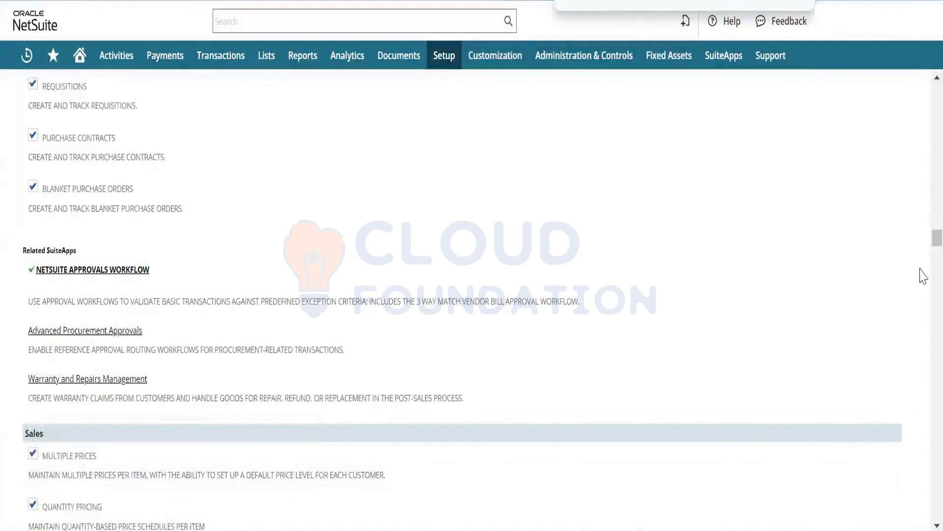
Save the feature settings and review the matrix item options on the refreshed New Item page.
{"action": "scroll", "coordinate": [920, 248], "scroll_direction": "up", "scroll_amount": 20}
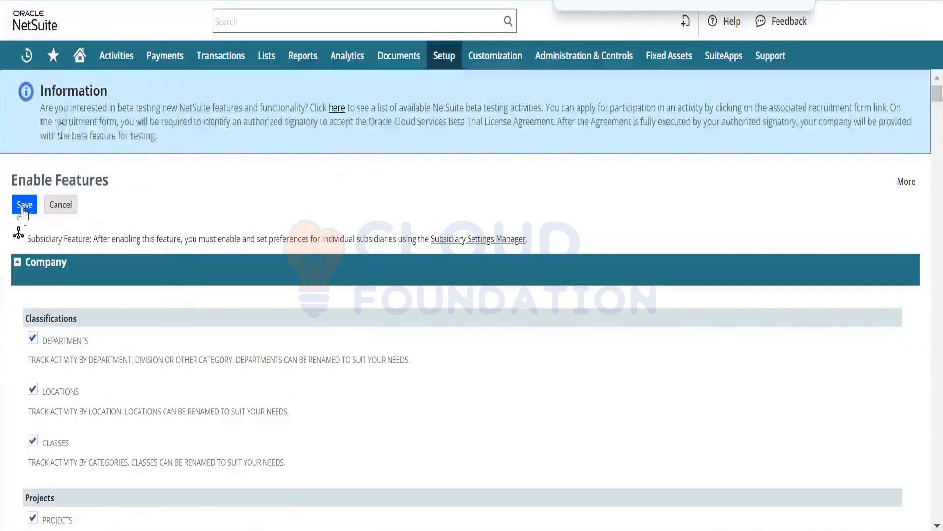
{"action": "left_click", "coordinate": [23, 213]}
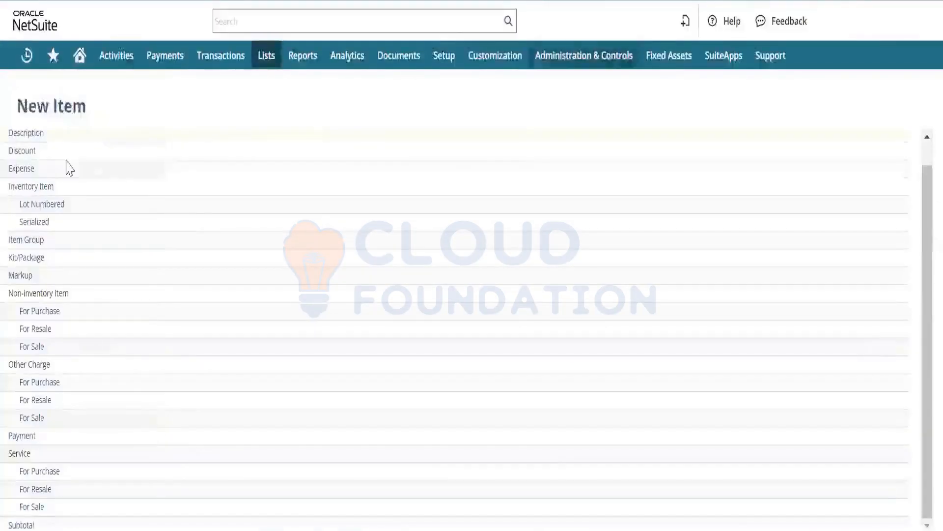
{"action": "mouse_move", "coordinate": [53, 55]}
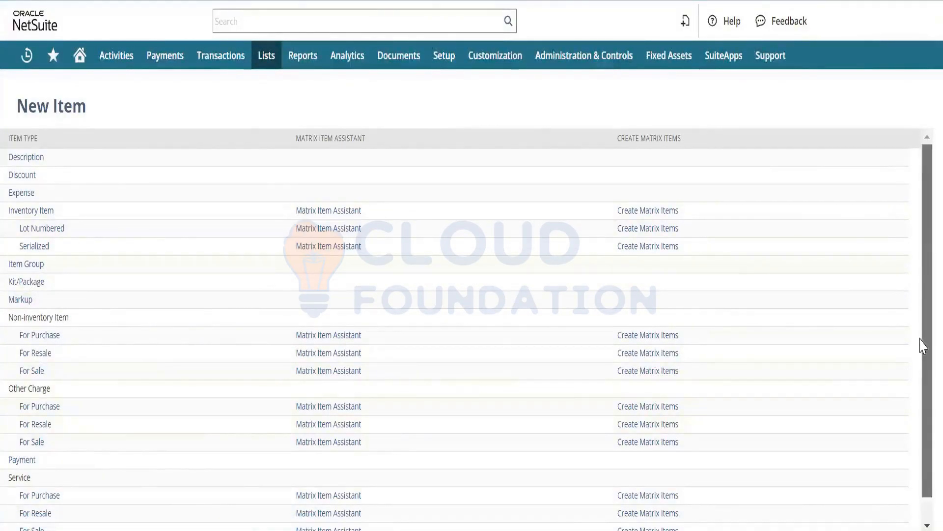
{"action": "scroll", "coordinate": [921, 344], "scroll_direction": "down", "scroll_amount": 1}
{"action": "scroll", "coordinate": [921, 344], "scroll_direction": "up", "scroll_amount": 1}
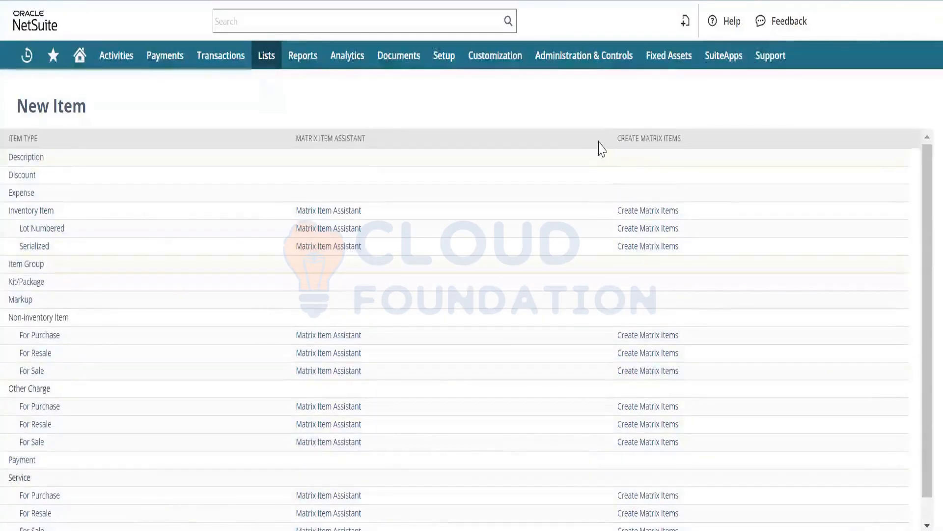
Open the Accounting Preferences page from the accounting setup and lay out all preference categories as one continuous page.
{"action": "left_click", "coordinate": [443, 55]}
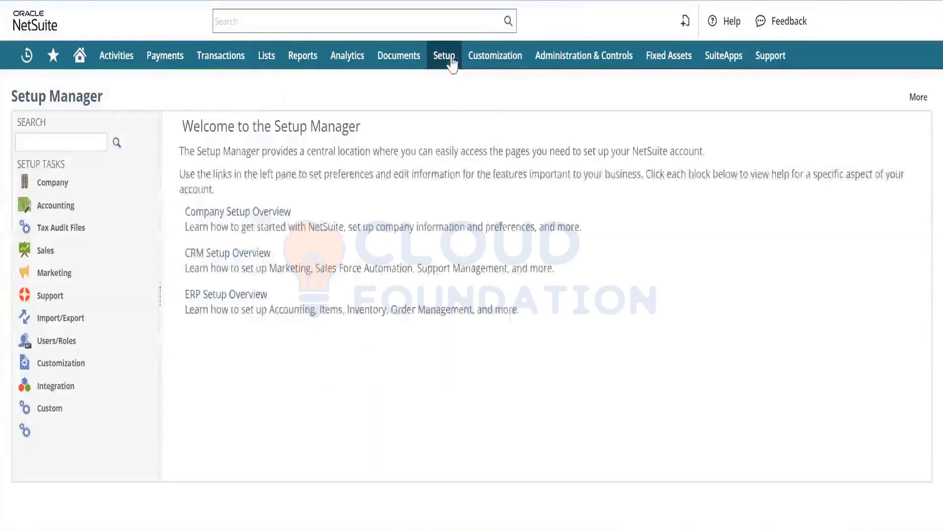
{"action": "mouse_move", "coordinate": [448, 59]}
{"action": "mouse_move", "coordinate": [457, 113]}
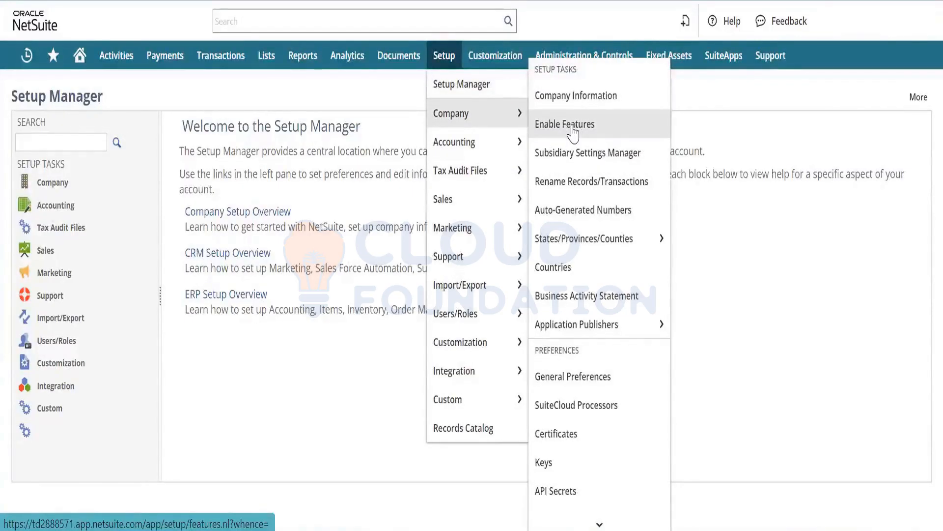
{"action": "mouse_move", "coordinate": [496, 147]}
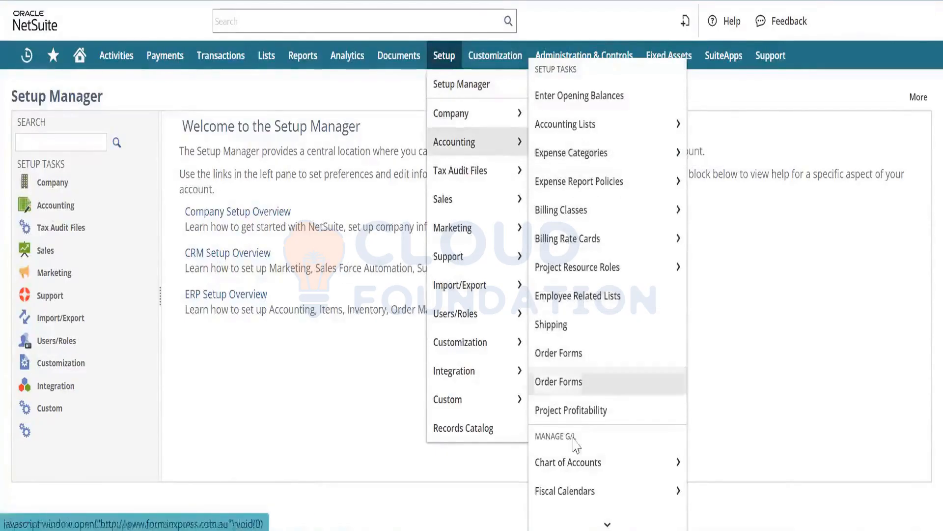
{"action": "mouse_move", "coordinate": [587, 525]}
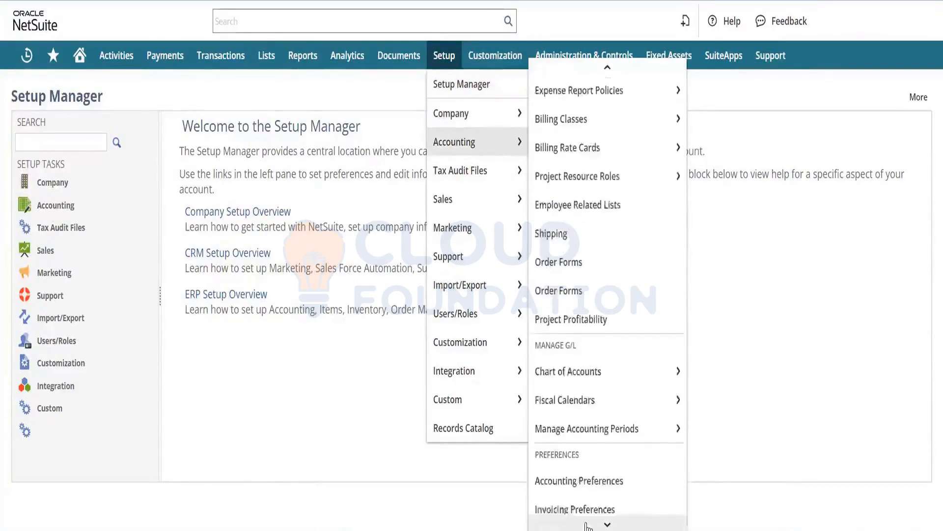
{"action": "left_click", "coordinate": [590, 385]}
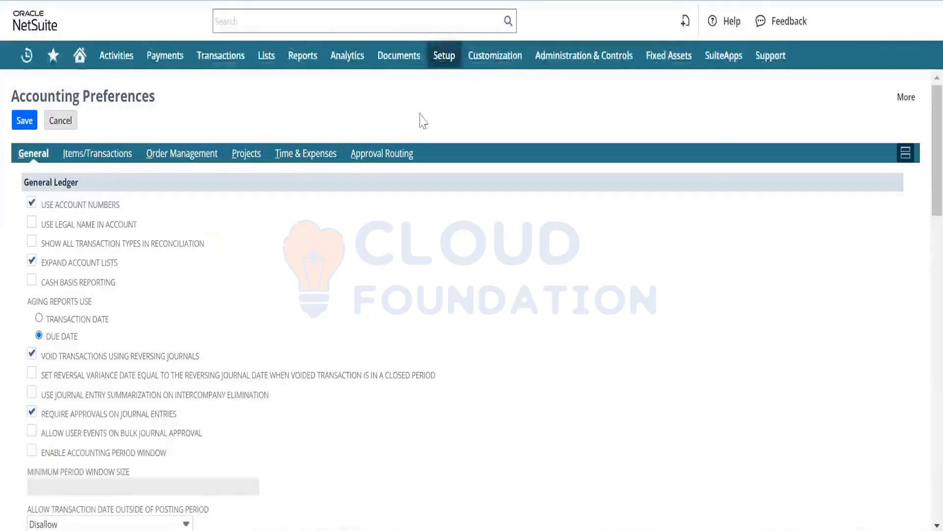
{"action": "left_click", "coordinate": [906, 153]}
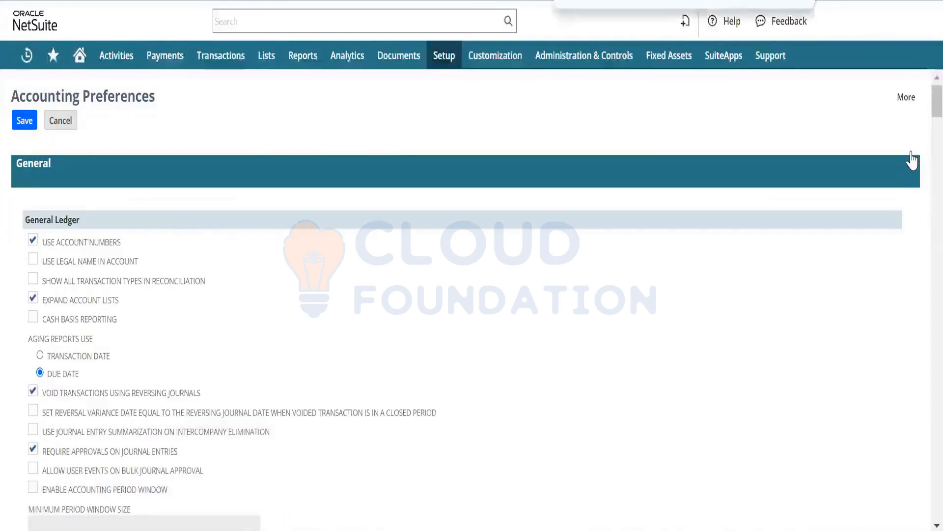
Search the Accounting Preferences page for "bill" and go through each matching preference, from the default accounts to Approval Routing.
{"action": "type", "text": "bill"}
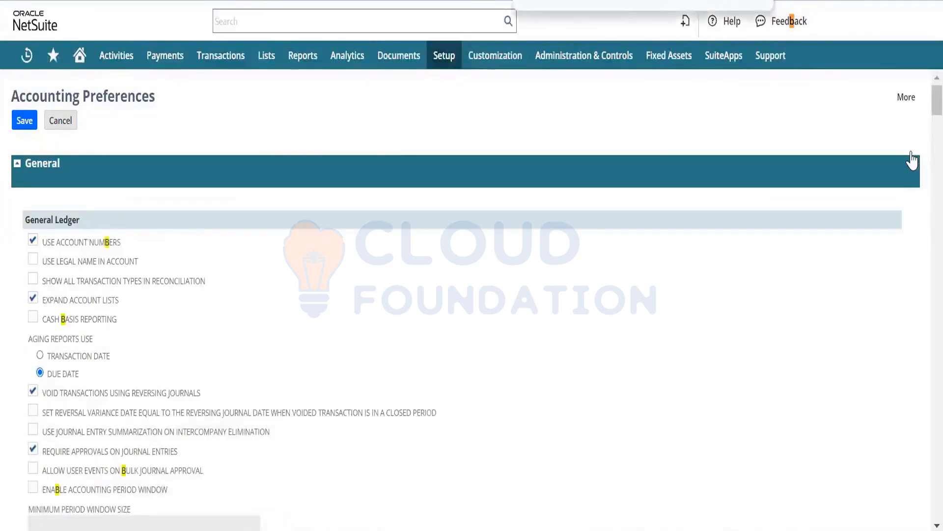
{"action": "key", "text": "Return"}
{"action": "key", "text": "Return"}
{"action": "key", "text": "Return"}
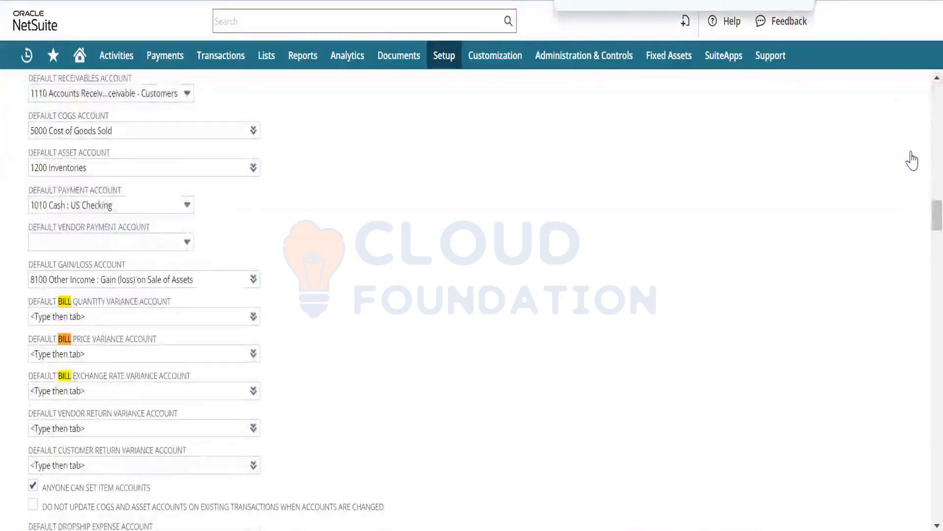
{"action": "key", "text": "Return"}
{"action": "key", "text": "Return"}
{"action": "key", "text": "Return"}
{"action": "key", "text": "Return"}
{"action": "key", "text": "Return"}
{"action": "key", "text": "Return"}
{"action": "key", "text": "Return"}
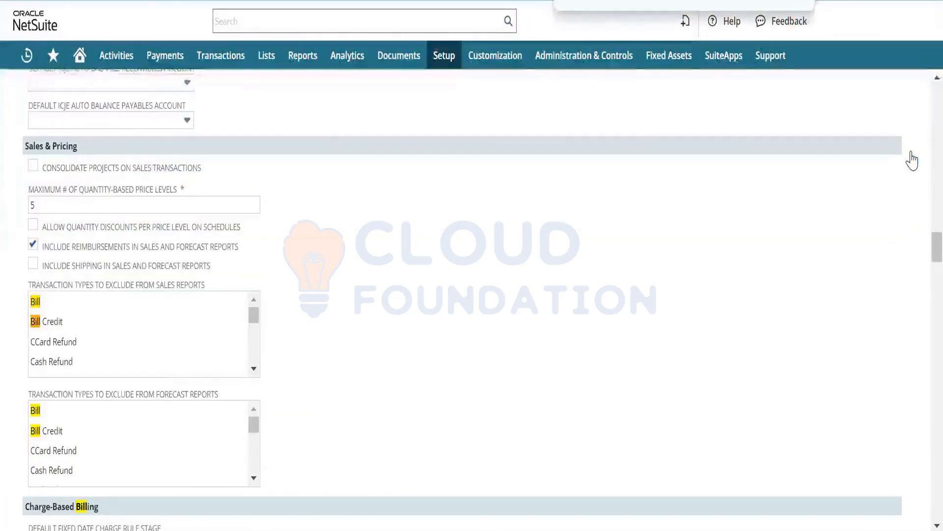
{"action": "key", "text": "Return"}
{"action": "key", "text": "Return"}
{"action": "key", "text": "Return"}
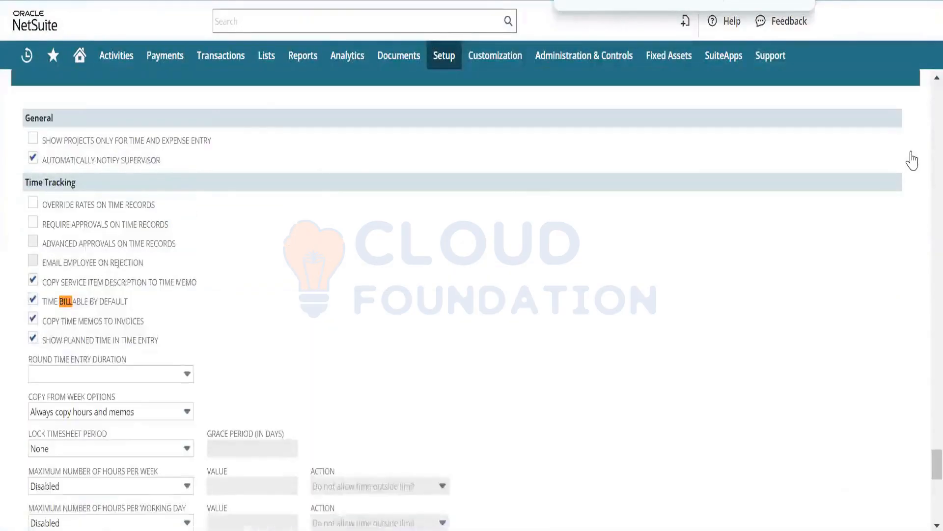
{"action": "key", "text": "Return"}
{"action": "key", "text": "Return"}
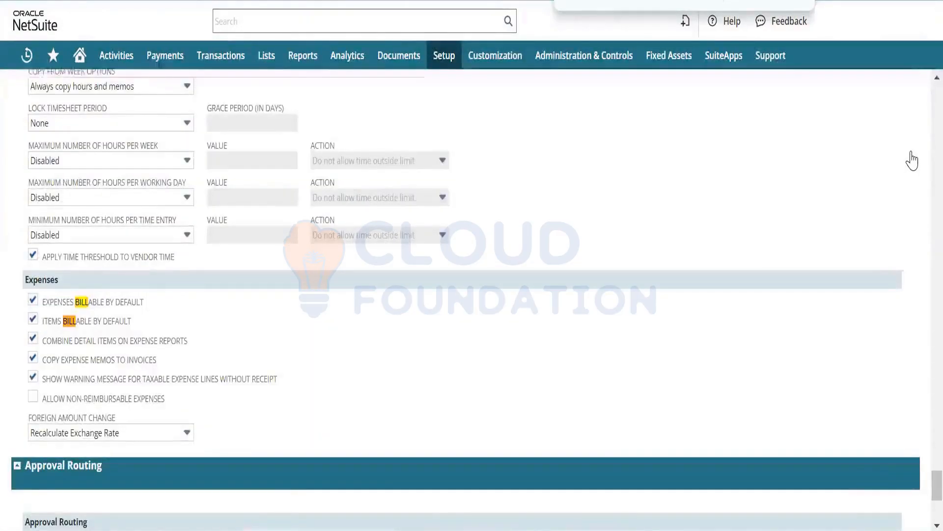
{"action": "key", "text": "Return"}
{"action": "key", "text": "Return"}
{"action": "key", "text": "Return"}
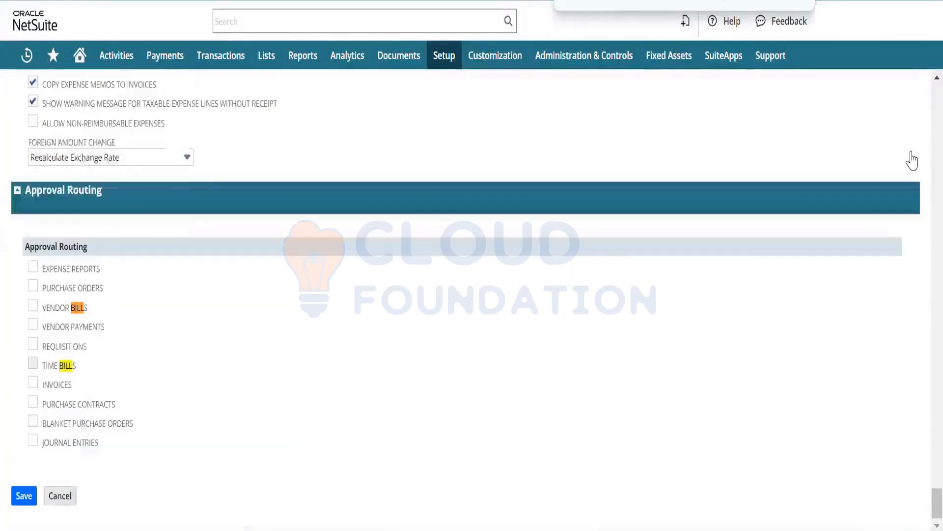
{"action": "key", "text": "Return"}
{"action": "key", "text": "Return"}
{"action": "key", "text": "Return"}
{"action": "key", "text": "Return"}
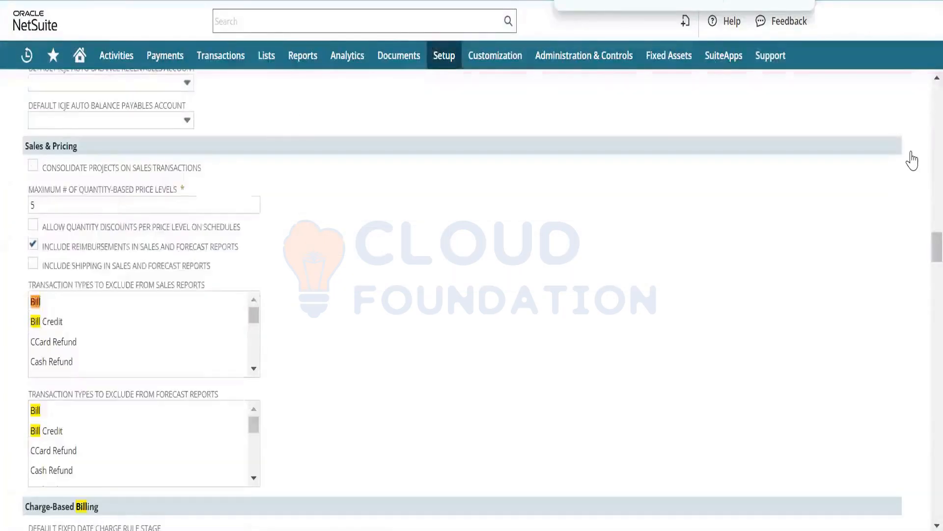
{"action": "key", "text": "Return"}
{"action": "key", "text": "Return"}
{"action": "key", "text": "Return"}
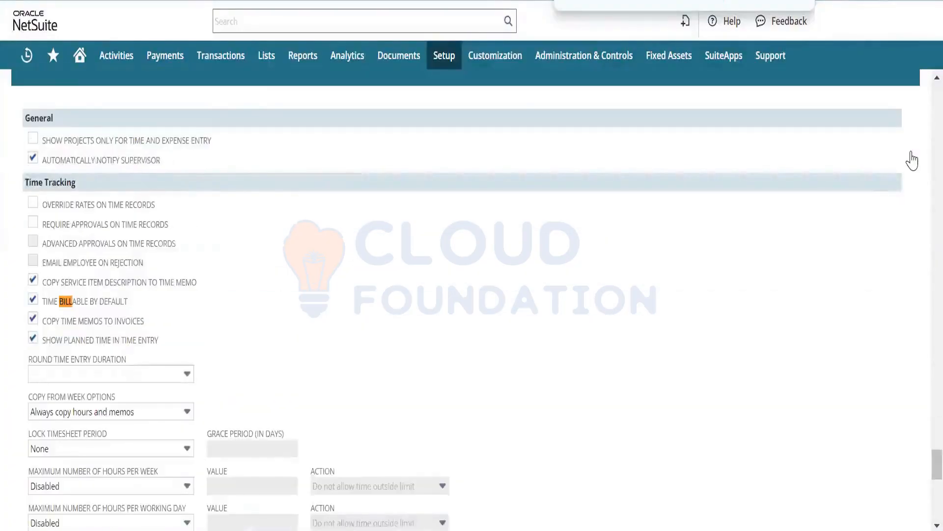
{"action": "key", "text": "Return"}
{"action": "key", "text": "Return"}
{"action": "key", "text": "Return"}
{"action": "key", "text": "Return"}
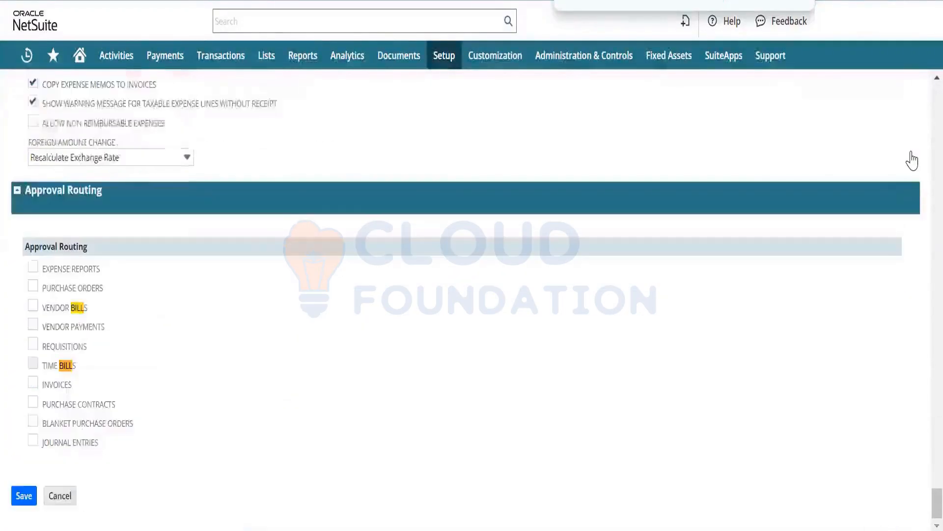
{"action": "key", "text": "Return"}
{"action": "key", "text": "Return"}
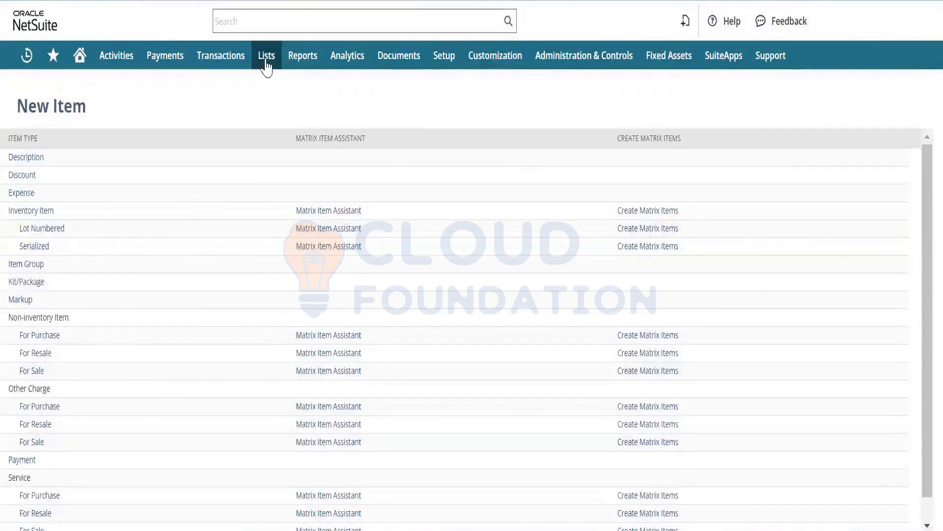
Look through the item types on the New Item page and highlight the Non-inventory Item heading.
{"action": "mouse_move", "coordinate": [265, 59]}
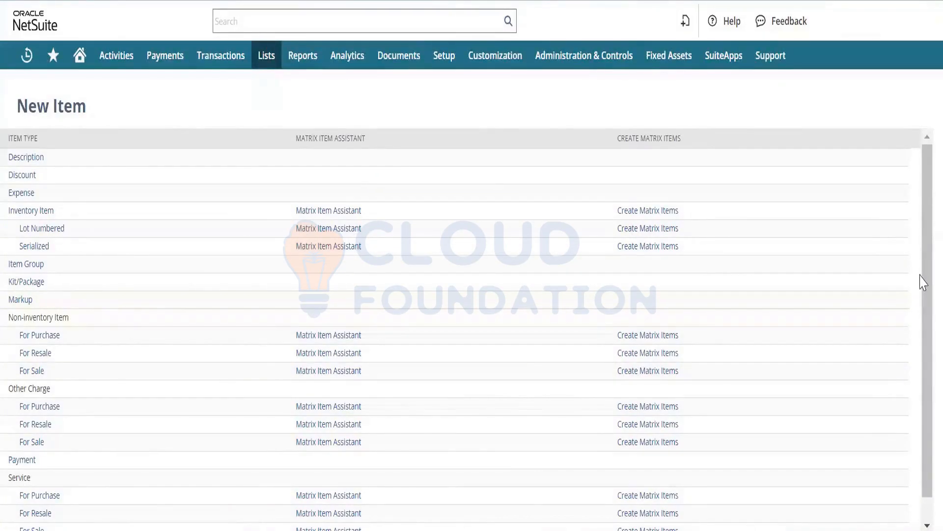
{"action": "left_click_drag", "start_coordinate": [923, 275], "coordinate": [923, 304]}
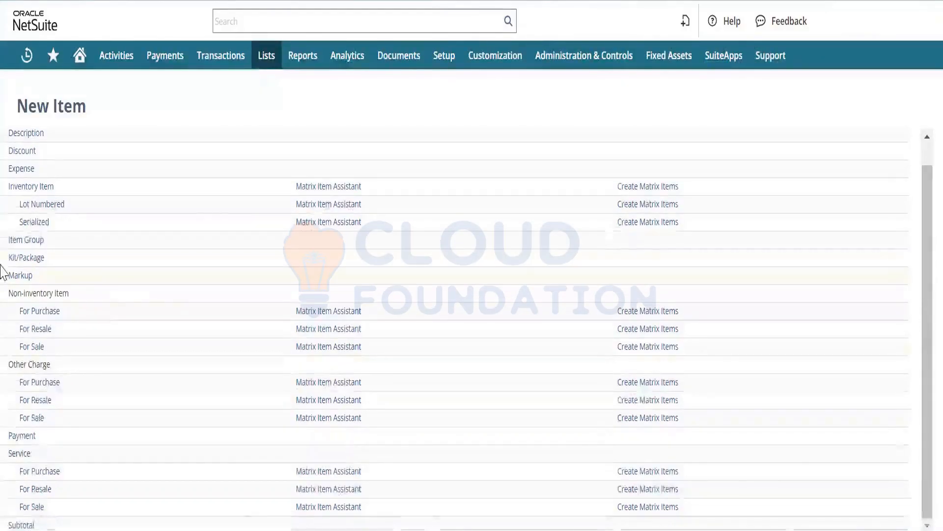
{"action": "triple_click", "coordinate": [33, 295]}
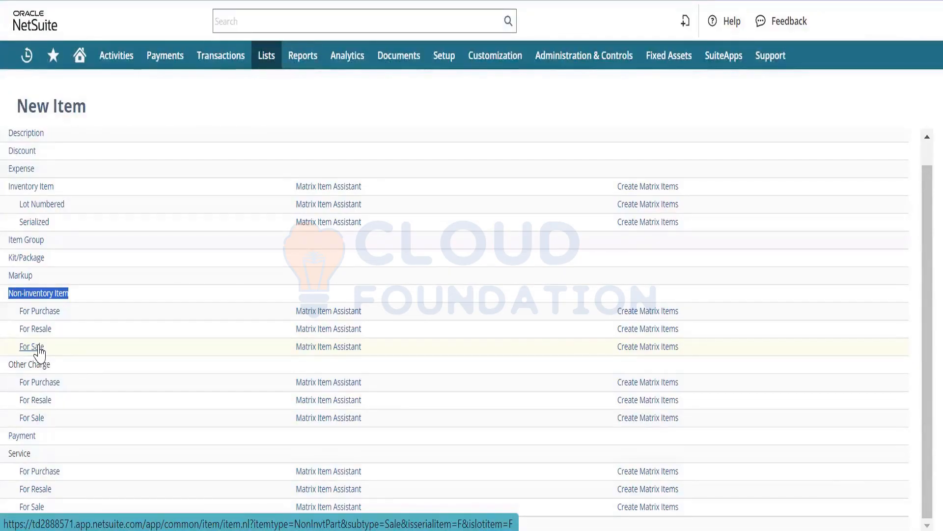
Open a blank Notepad document and write "BMW CAR - Assembly Item" as its first line.
{"action": "left_click", "coordinate": [40, 347]}
{"action": "key", "text": "super"}
{"action": "type", "text": "note"}
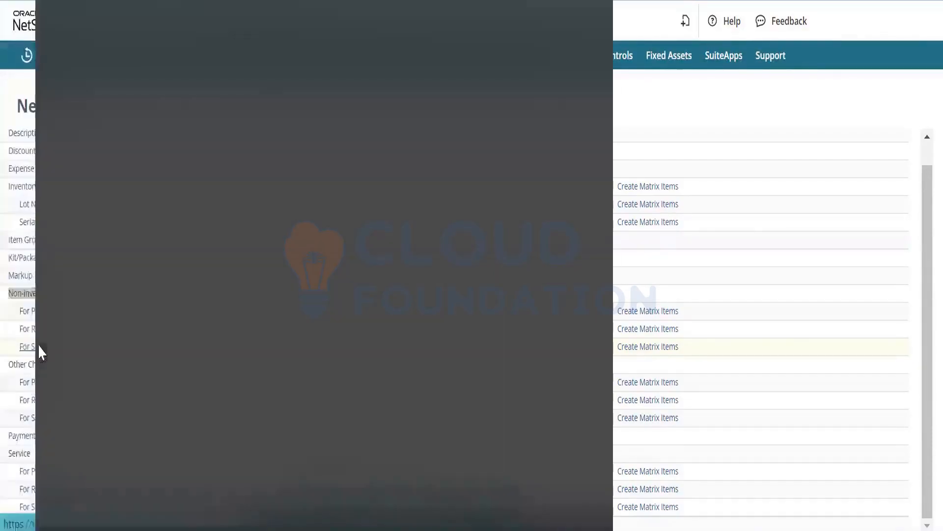
{"action": "key", "text": "Return"}
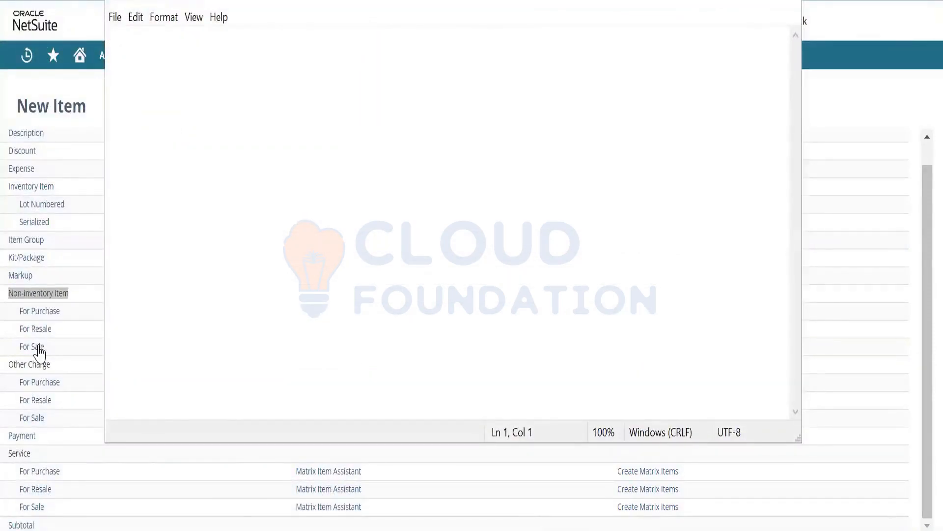
{"action": "type", "text": "BMW CAR"}
{"action": "key", "text": "Return"}
{"action": "key", "text": "Return"}
{"action": "key", "text": "BackSpace"}
{"action": "key", "text": "BackSpace"}
{"action": "type", "text": "- "}
{"action": "type", "text": "Asss"}
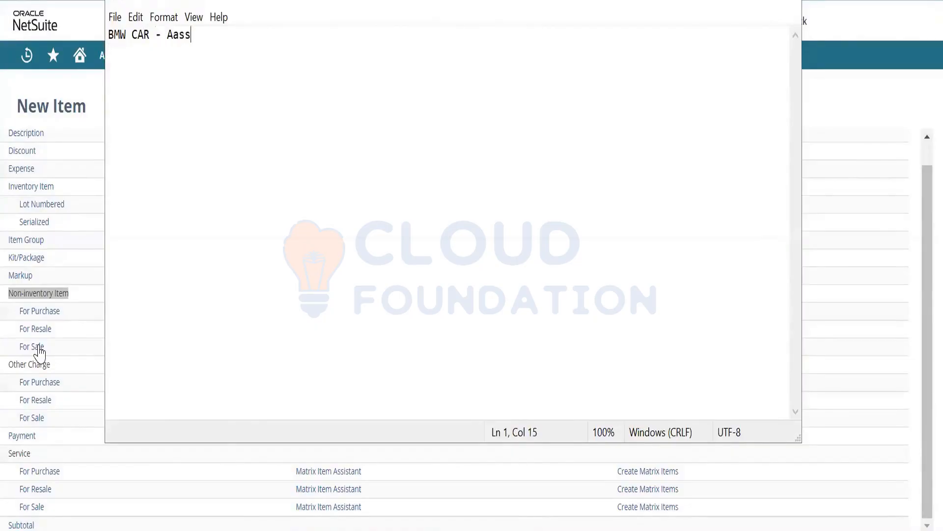
{"action": "key", "text": "BackSpace"}
{"action": "key", "text": "BackSpace"}
{"action": "type", "text": "sen"}
{"action": "key", "text": "BackSpace"}
{"action": "type", "text": "bly"}
{"action": "key", "text": "BackSpace"}
{"action": "key", "text": "BackSpace"}
{"action": "key", "text": "BackSpace"}
{"action": "key", "text": "BackSpace"}
{"action": "type", "text": "nl"}
{"action": "key", "text": "BackSpace"}
{"action": "key", "text": "BackSpace"}
{"action": "type", "text": "mbly Item"}
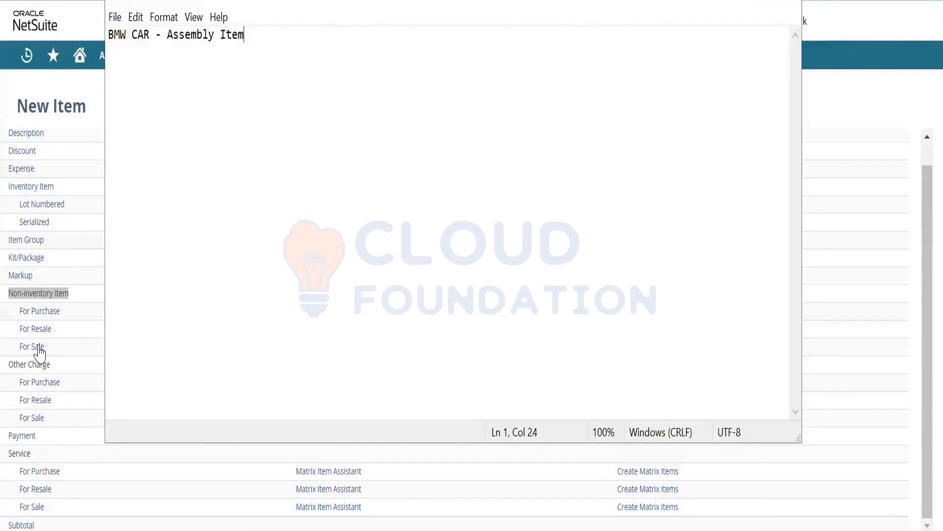
Leave a blank line, add the heading "BOM - Bill oF Material" and start a numbered list below it.
{"action": "key", "text": "Return"}
{"action": "key", "text": "Return"}
{"action": "type", "text": "1."}
{"action": "key", "text": "Up"}
{"action": "key", "text": "Return"}
{"action": "type", "text": "BOM - Bill o"}
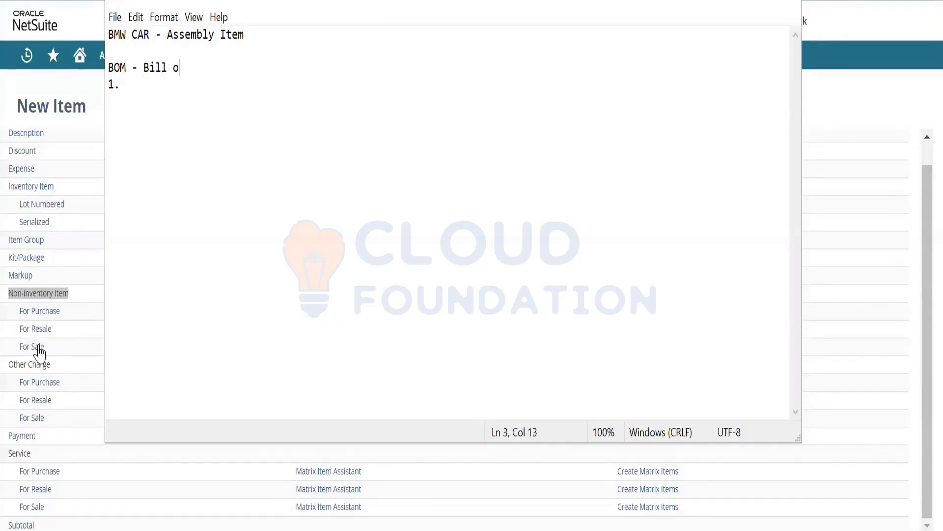
{"action": "type", "text": "F Materail"}
{"action": "key", "text": "BackSpace"}
{"action": "key", "text": "BackSpace"}
{"action": "key", "text": "BackSpace"}
{"action": "type", "text": "i\\a"}
{"action": "key", "text": "BackSpace"}
{"action": "type", "text": "a"}
{"action": "key", "text": "BackSpace"}
{"action": "key", "text": "BackSpace"}
{"action": "type", "text": "al"}
Enter "Steering" as list entry 1 and "4 wheels" as list entry 2 under the bill of material heading.
{"action": "key", "text": "Down"}
{"action": "type", "text": "Steer"}
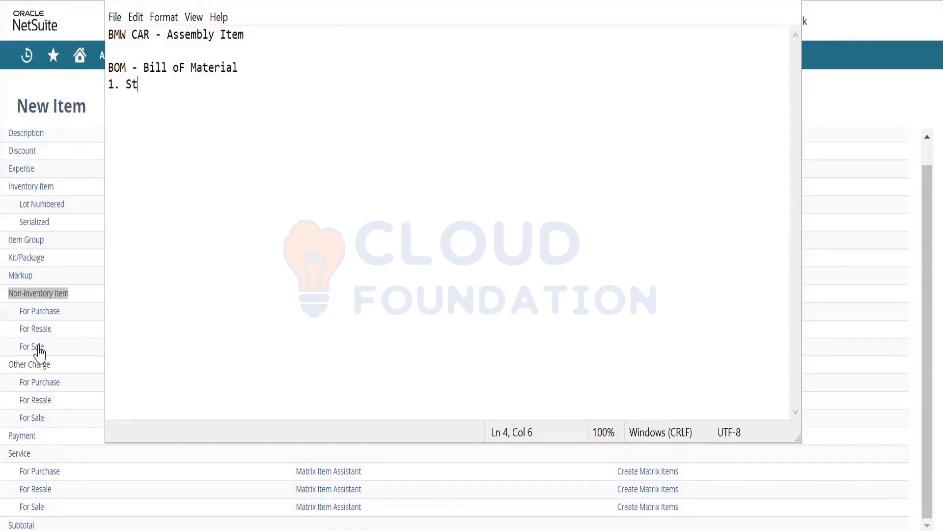
{"action": "key", "text": "BackSpace"}
{"action": "key", "text": "BackSpace"}
{"action": "key", "text": "BackSpace"}
{"action": "type", "text": "eering"}
{"action": "key", "text": "Return"}
{"action": "type", "text": "2. 4 we"}
{"action": "key", "text": "BackSpace"}
{"action": "type", "text": "heels"}
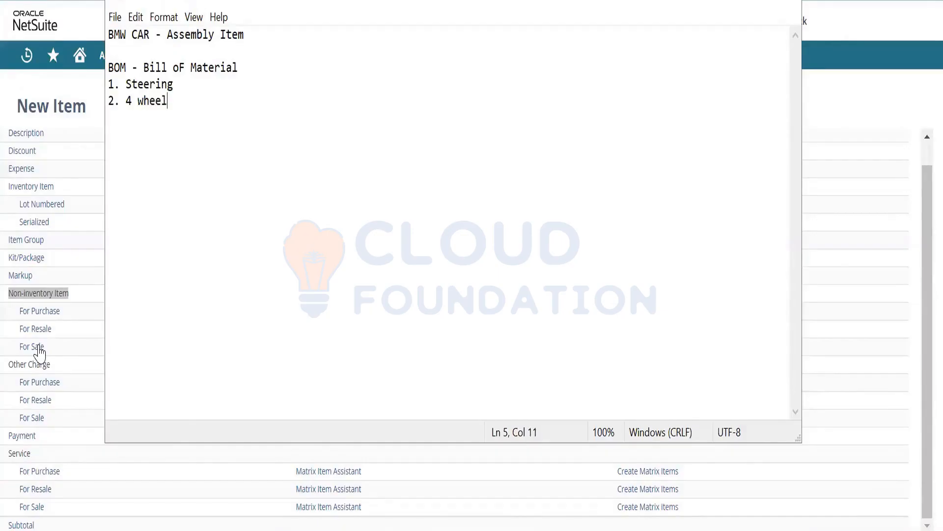
Add "4 Seats" as entry 3 and "4 Seat Belts" as entry 4 of the component list.
{"action": "key", "text": "Return"}
{"action": "type", "text": "3. 4 Seats"}
{"action": "key", "text": "Return"}
{"action": "type", "text": "4. 4"}
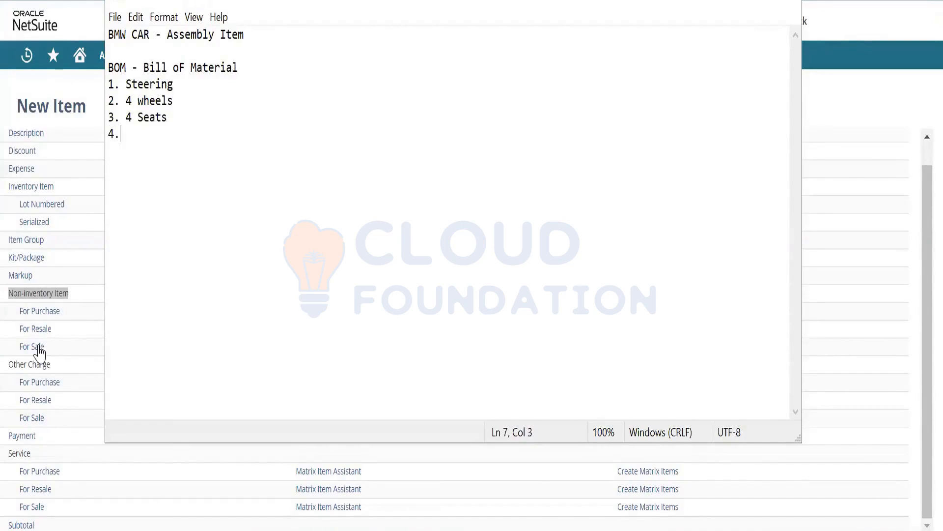
{"action": "type", "text": " Seat Belts"}
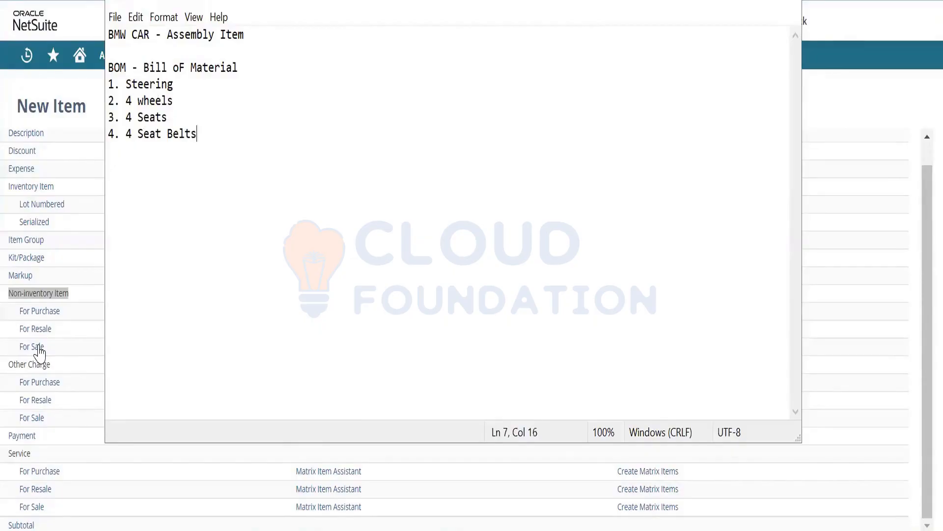
Complete the component list with "Gear System" as entry 5 and "Engine" as entry 6.
{"action": "key", "text": "Return"}
{"action": "type", "text": "5. "}
{"action": "type", "text": "Grea"}
{"action": "type", "text": "sy"}
{"action": "key", "text": "BackSpace"}
{"action": "key", "text": "BackSpace"}
{"action": "key", "text": "BackSpace"}
{"action": "key", "text": "BackSpace"}
{"action": "key", "text": "BackSpace"}
{"action": "type", "text": "ear Sytem"}
{"action": "key", "text": "BackSpace"}
{"action": "key", "text": "BackSpace"}
{"action": "key", "text": "BackSpace"}
{"action": "type", "text": "stem"}
{"action": "key", "text": "Return"}
{"action": "type", "text": "6"}
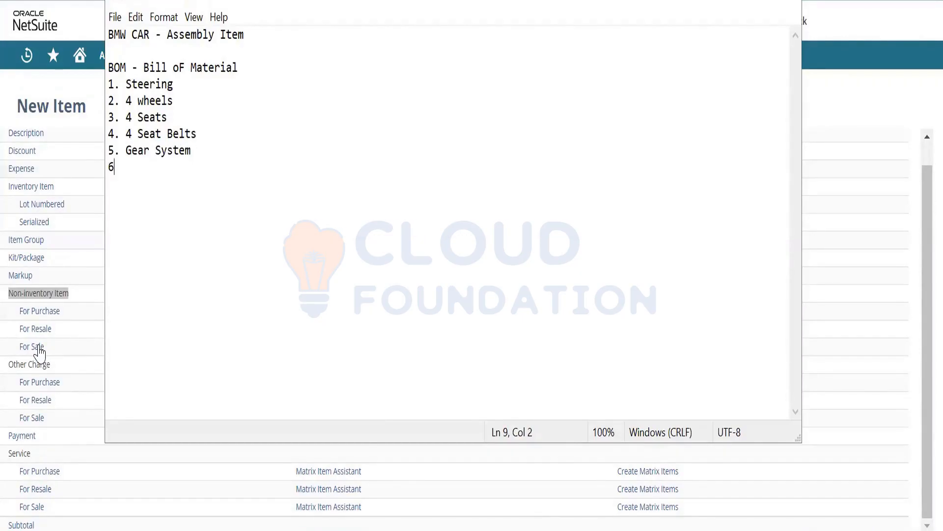
{"action": "type", "text": ". Engine"}
Highlight all six numbered component lines, from Steering to Engine, without the bill of material heading.
{"action": "key", "text": "shift+Up"}
{"action": "key", "text": "shift+Up"}
{"action": "key", "text": "shift+Up"}
{"action": "key", "text": "shift+Up"}
{"action": "key", "text": "shift+Up"}
{"action": "key", "text": "shift+Up"}
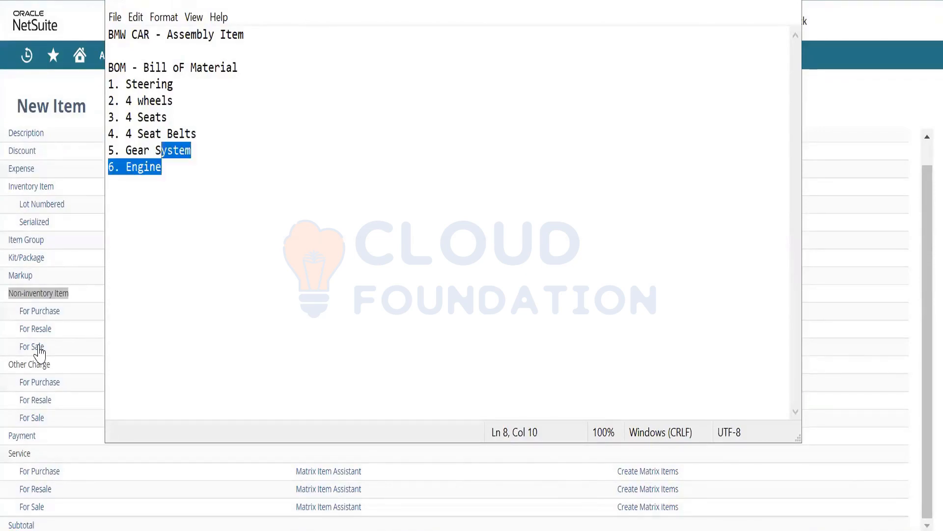
{"action": "key", "text": "shift+Right"}
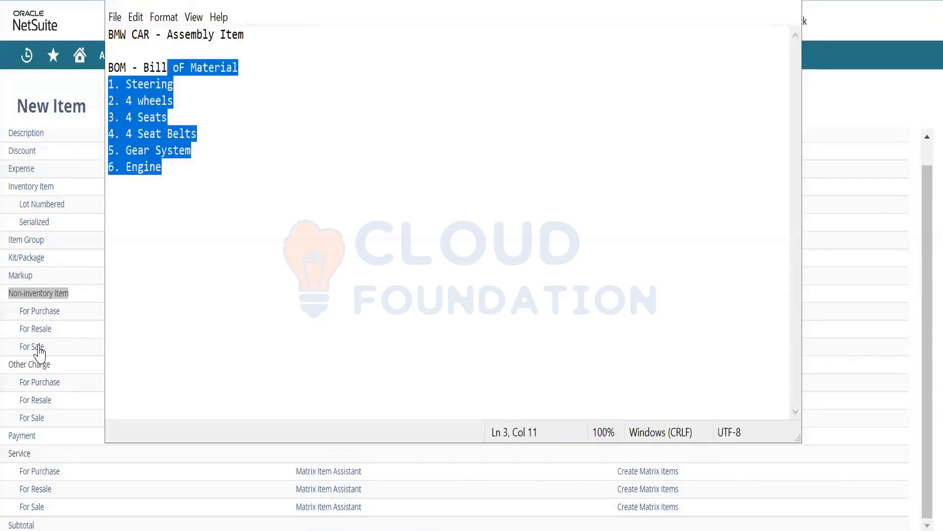
{"action": "key", "text": "shift+Right"}
{"action": "key", "text": "shift+Down"}
{"action": "key", "text": "shift+Left"}
{"action": "key", "text": "shift+Left"}
{"action": "key", "text": "shift+Left"}
{"action": "key", "text": "shift+Left"}
{"action": "key", "text": "shift+Left"}
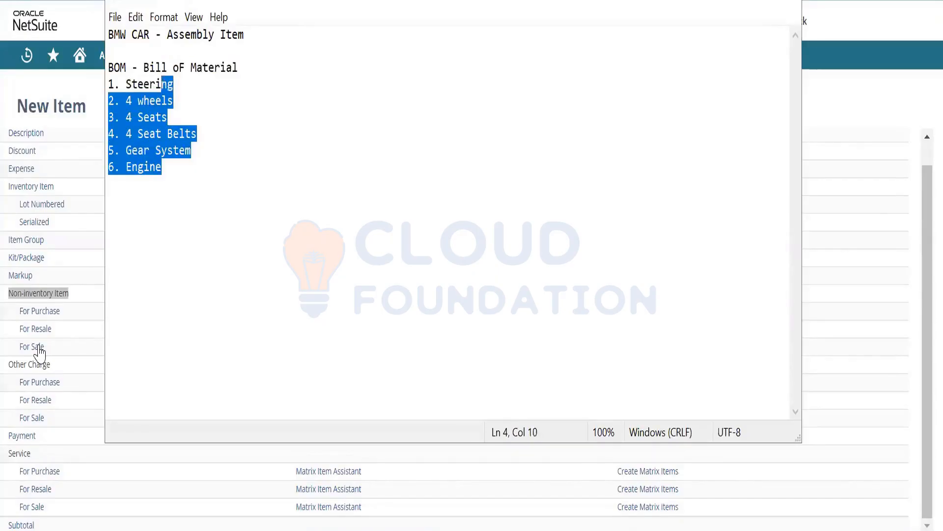
{"action": "key", "text": "shift+Left"}
{"action": "key", "text": "shift+Left"}
{"action": "key", "text": "shift+Left"}
{"action": "key", "text": "shift+Left"}
{"action": "key", "text": "shift+Left"}
{"action": "key", "text": "shift+Left"}
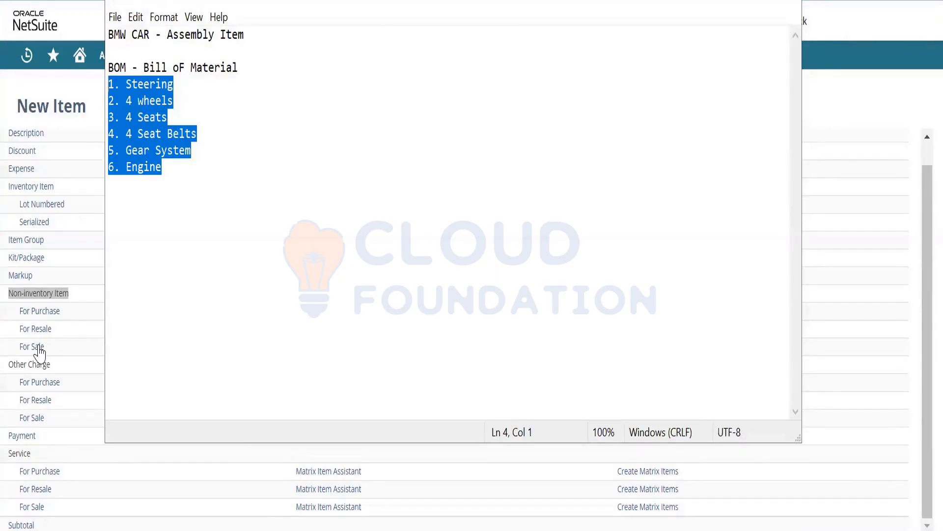
Return to NetSuite and review the Non-inventory Item forms for Purchase, for Sale and for Resale.
{"action": "left_click", "coordinate": [42, 78]}
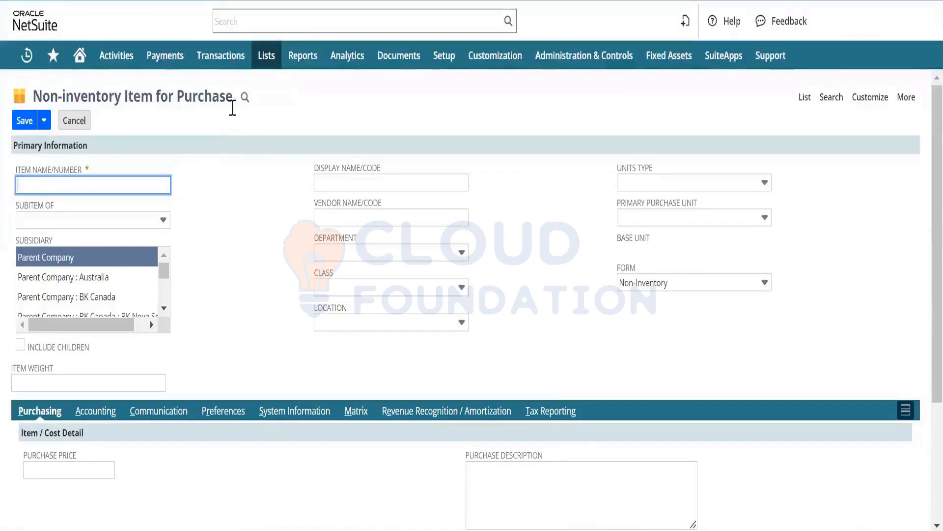
{"action": "double_click", "coordinate": [230, 100]}
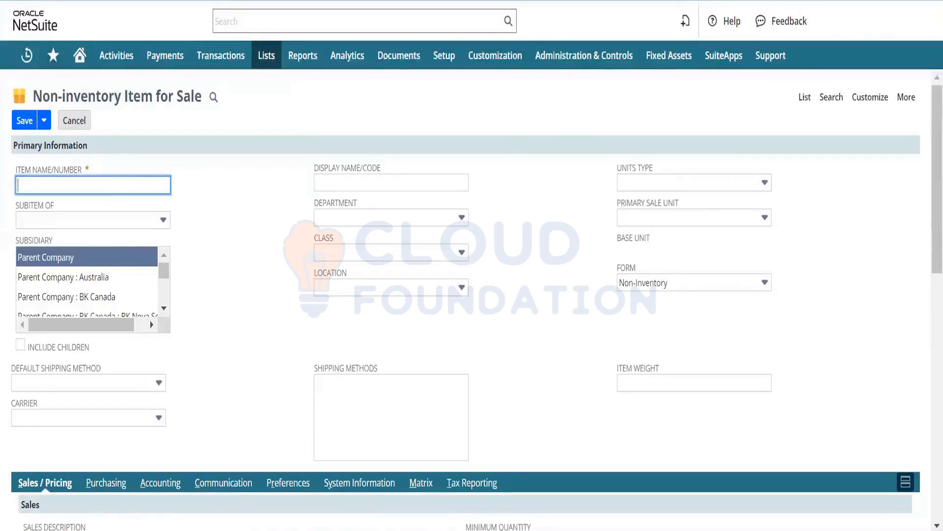
{"action": "key", "text": "alt+Left"}
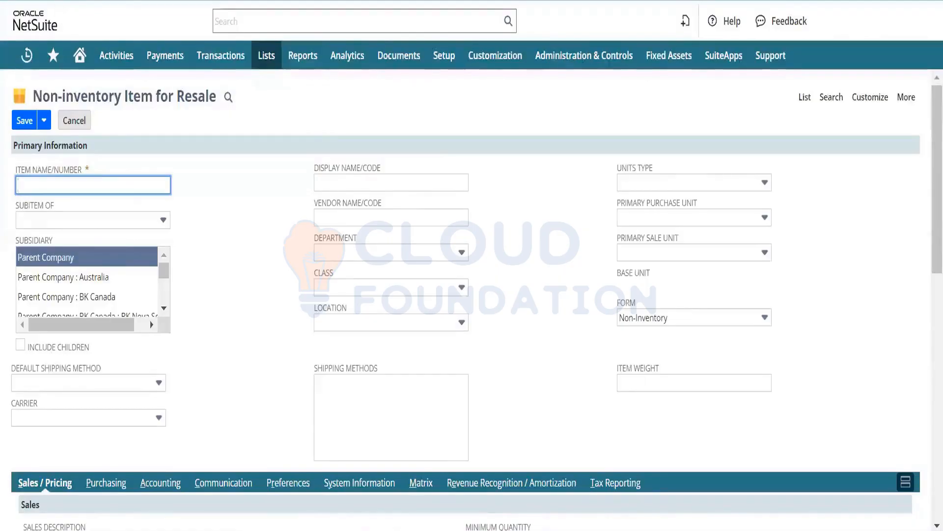
{"action": "key", "text": "alt+Left"}
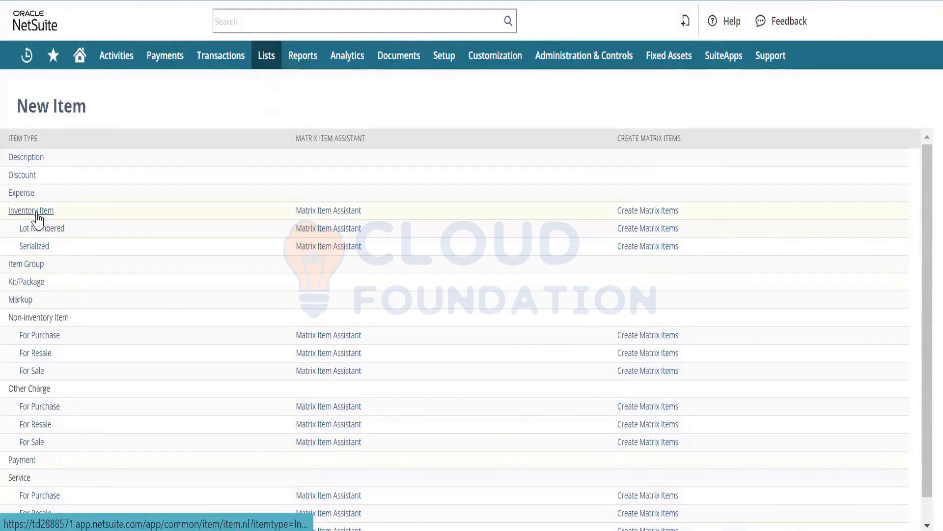
Open a new Inventory Item form and enter "Training Test Team" as the item name/number.
{"action": "left_click", "coordinate": [355, 253]}
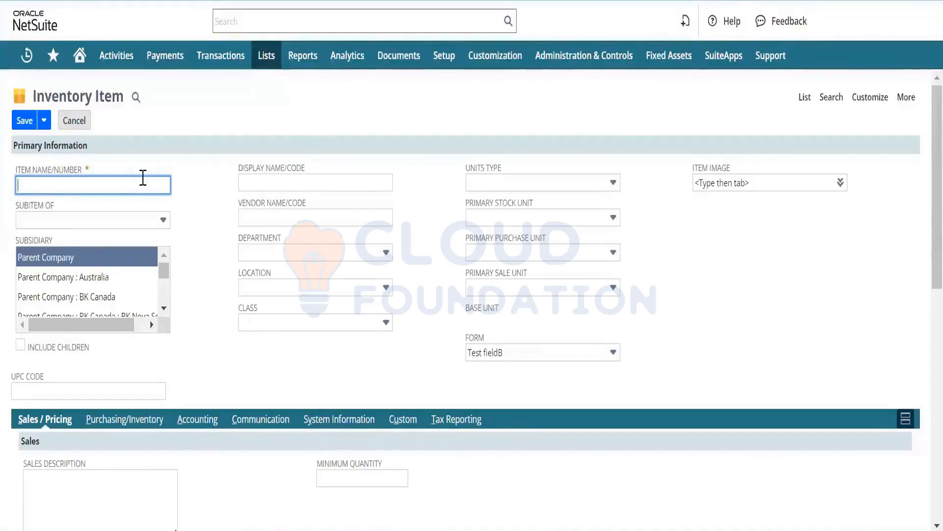
{"action": "type", "text": "Trail"}
{"action": "type", "text": "ng"}
{"action": "key", "text": "BackSpace"}
{"action": "key", "text": "BackSpace"}
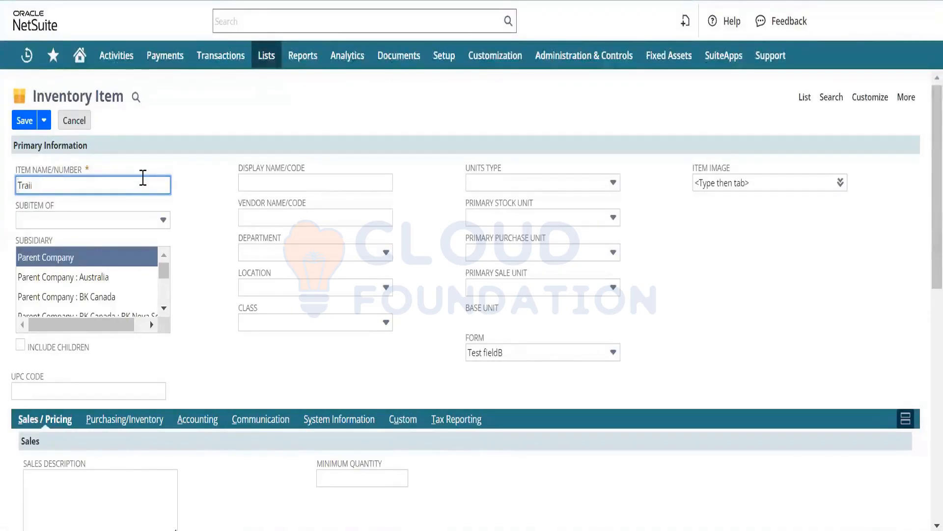
{"action": "type", "text": "ning"}
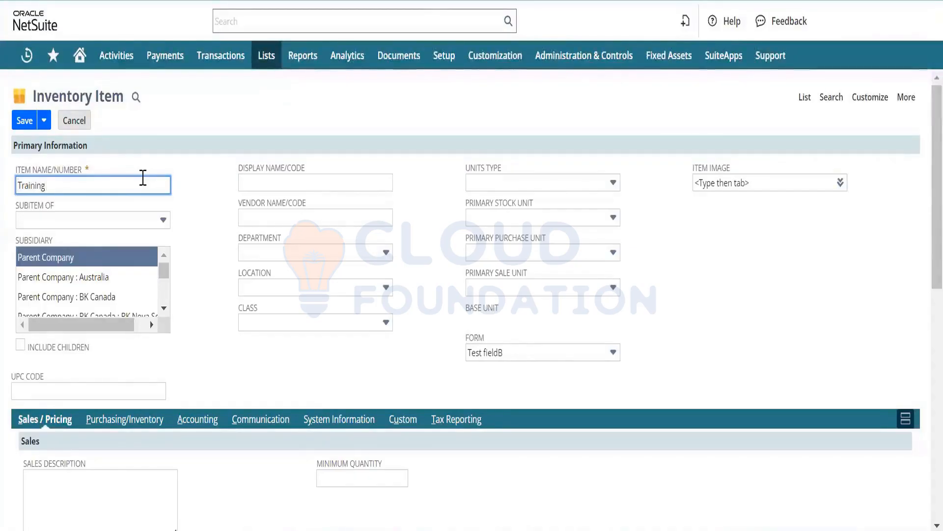
{"action": "type", "text": " Test Team"}
{"action": "key", "text": "BackSpace"}
{"action": "key", "text": "BackSpace"}
{"action": "key", "text": "BackSpace"}
{"action": "key", "text": "BackSpace"}
{"action": "type", "text": "Team"}
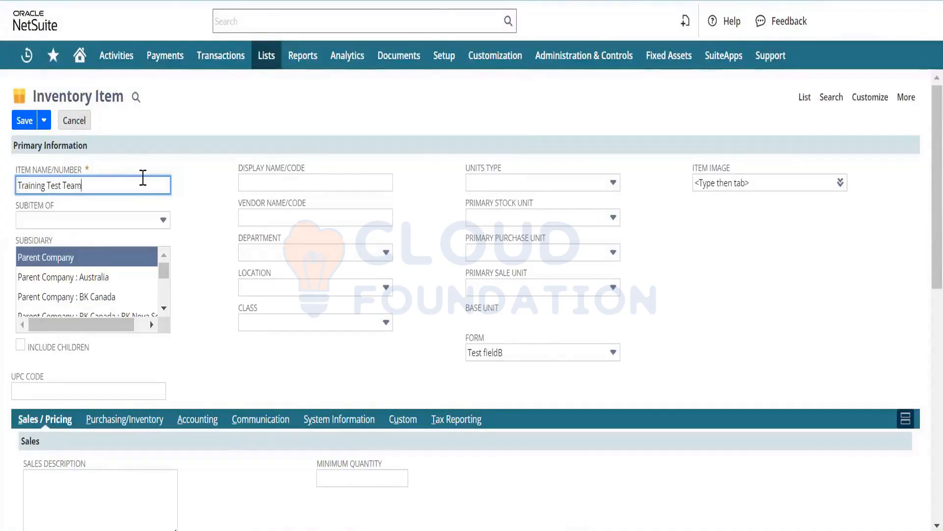
Copy the item name into the display name/code so it also reads "Training Test Team".
{"action": "key", "text": "ctrl+a"}
{"action": "key", "text": "ctrl+c"}
{"action": "key", "text": "Tab"}
{"action": "key", "text": "Tab"}
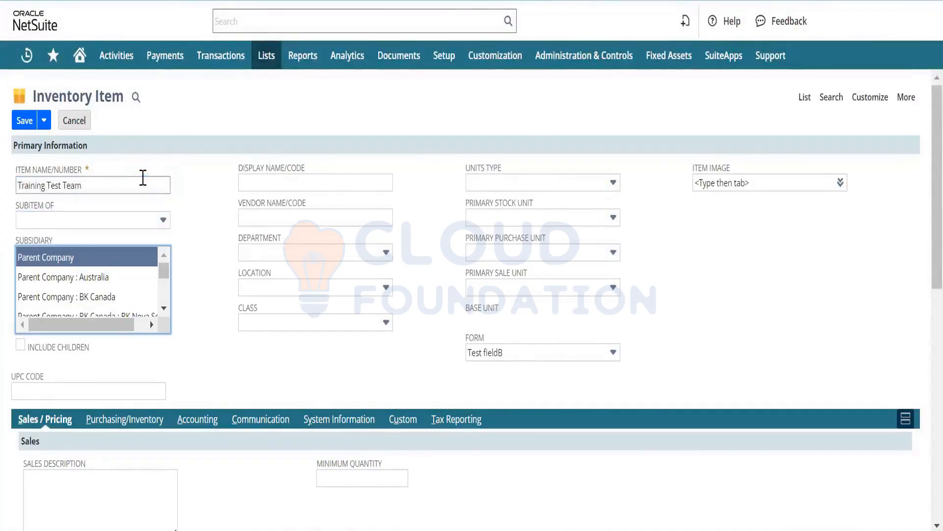
{"action": "left_click", "coordinate": [261, 181]}
{"action": "key", "text": "ctrl+v"}
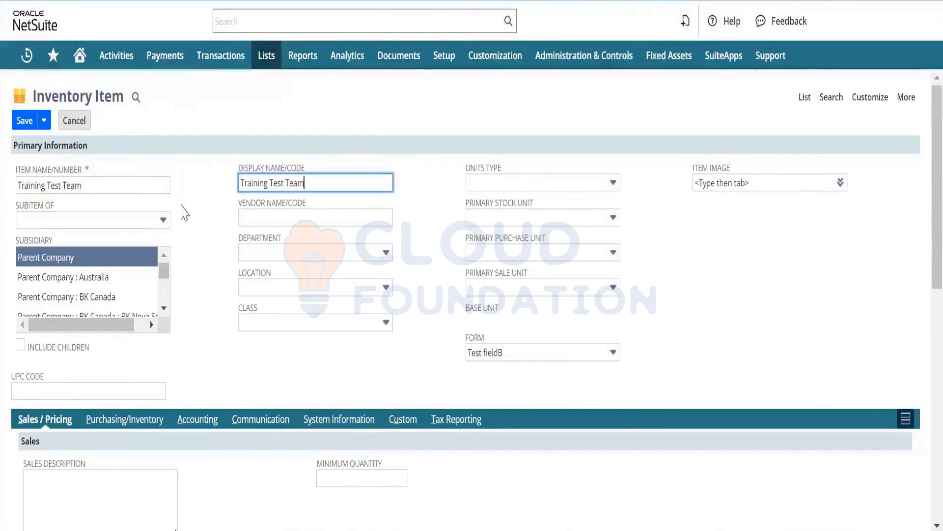
{"action": "left_click", "coordinate": [184, 212]}
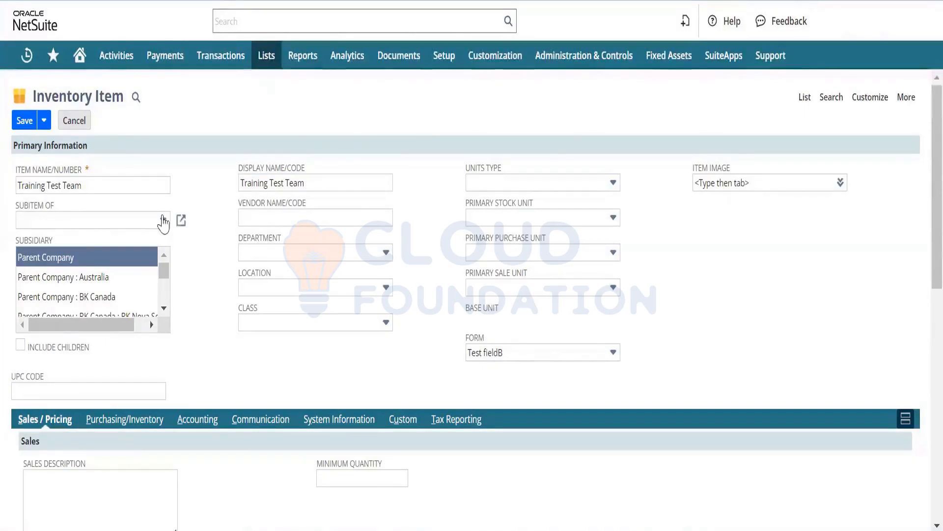
Check the possible parent items without choosing one, then include the children of Parent Company and look through the subsidiary list.
{"action": "left_click", "coordinate": [163, 219]}
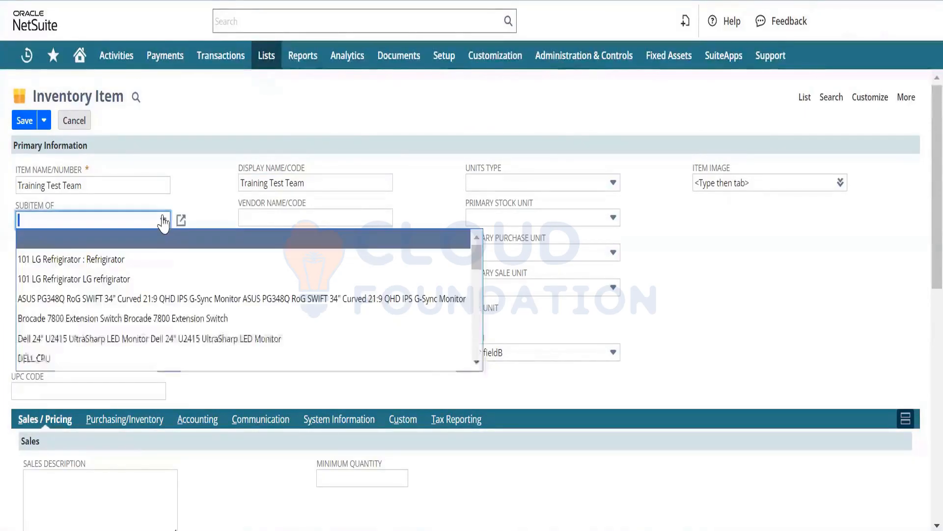
{"action": "left_click", "coordinate": [211, 190]}
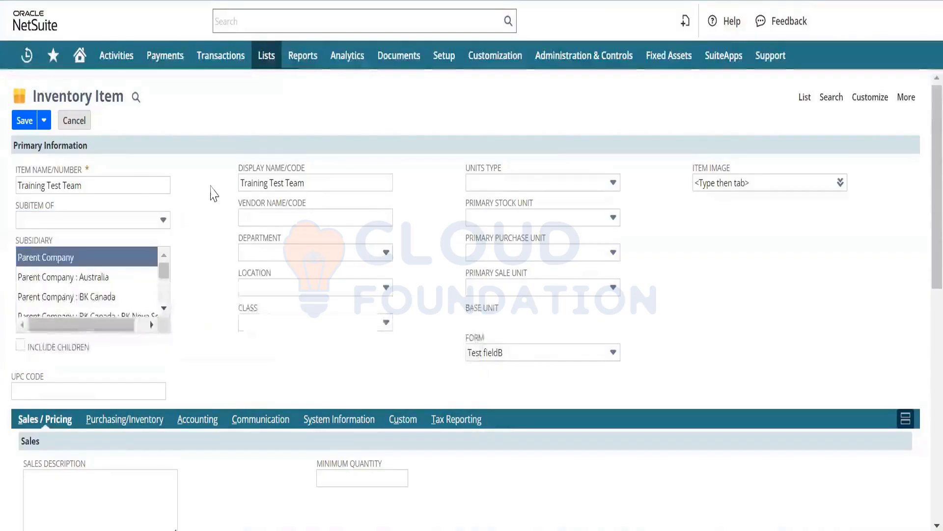
{"action": "left_click", "coordinate": [20, 345]}
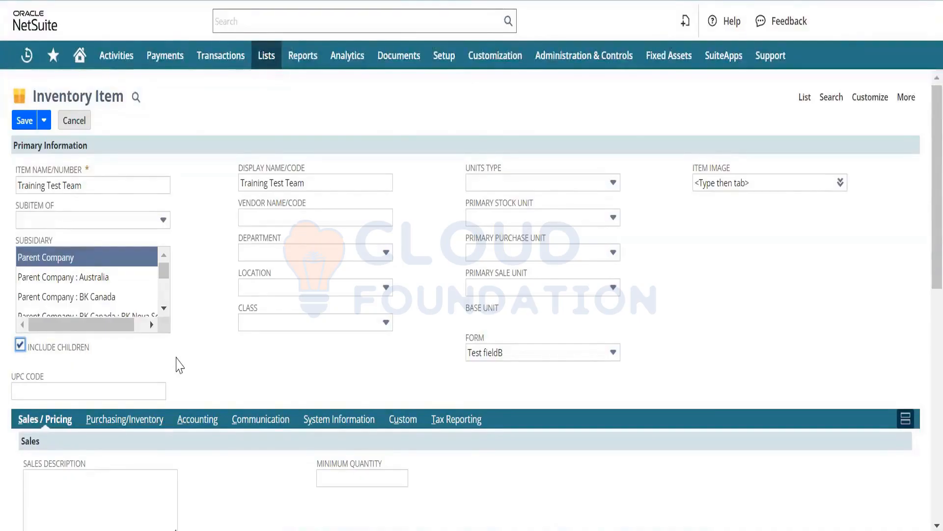
{"action": "left_click", "coordinate": [168, 311]}
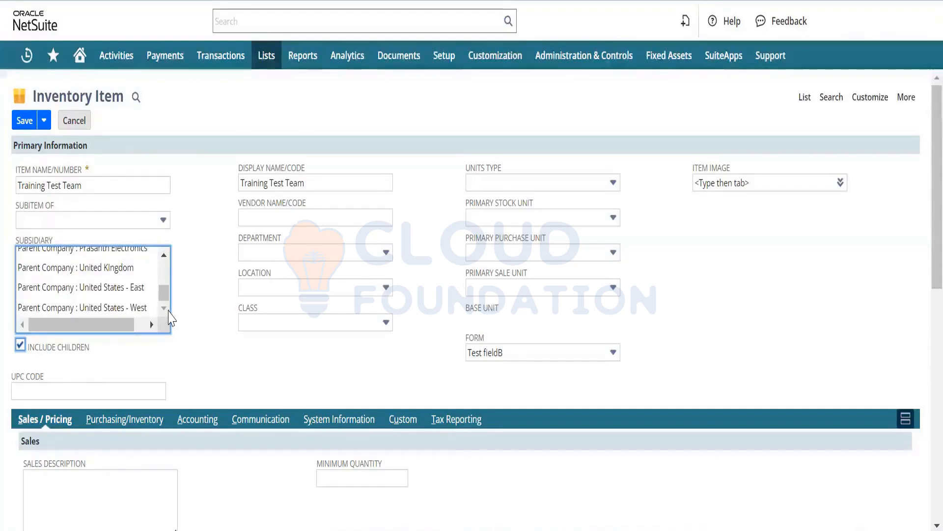
{"action": "left_click", "coordinate": [164, 269]}
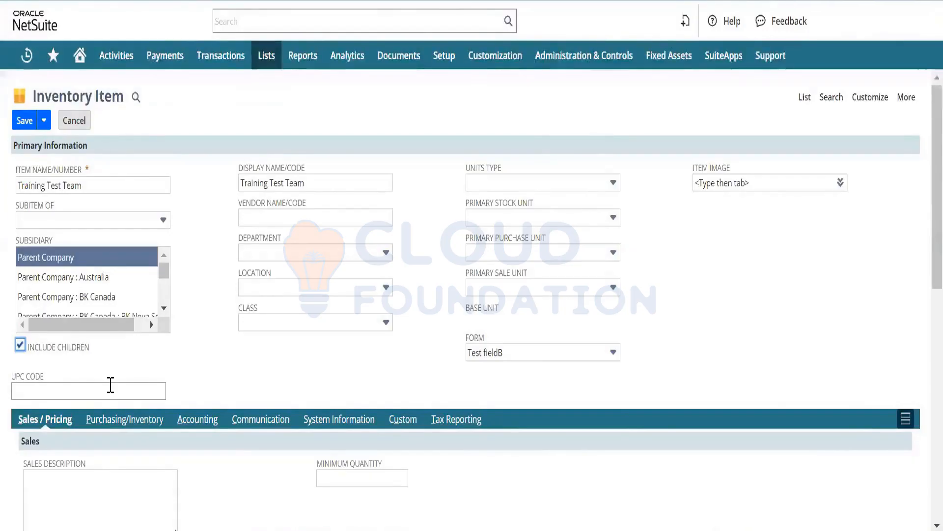
Review the vendor name/code field and the available locations for the item without choosing any.
{"action": "left_click", "coordinate": [309, 219]}
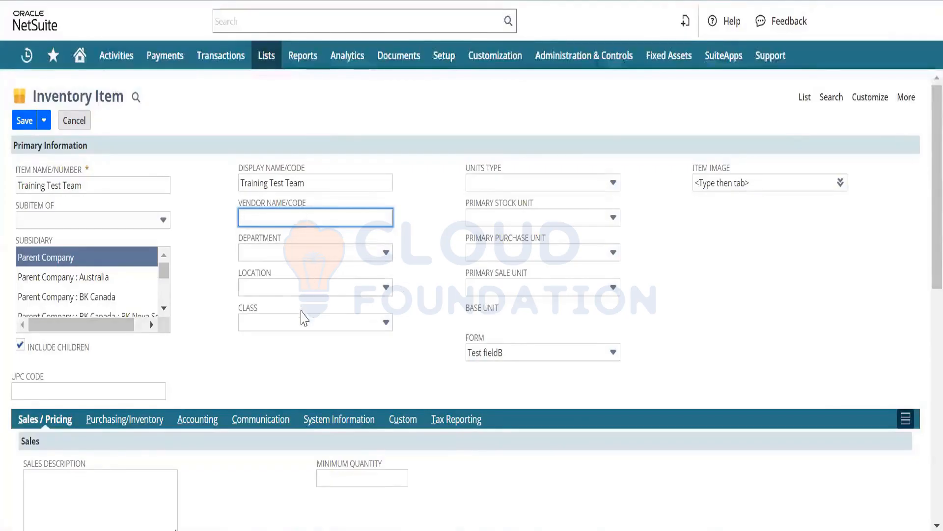
{"action": "left_click", "coordinate": [294, 289]}
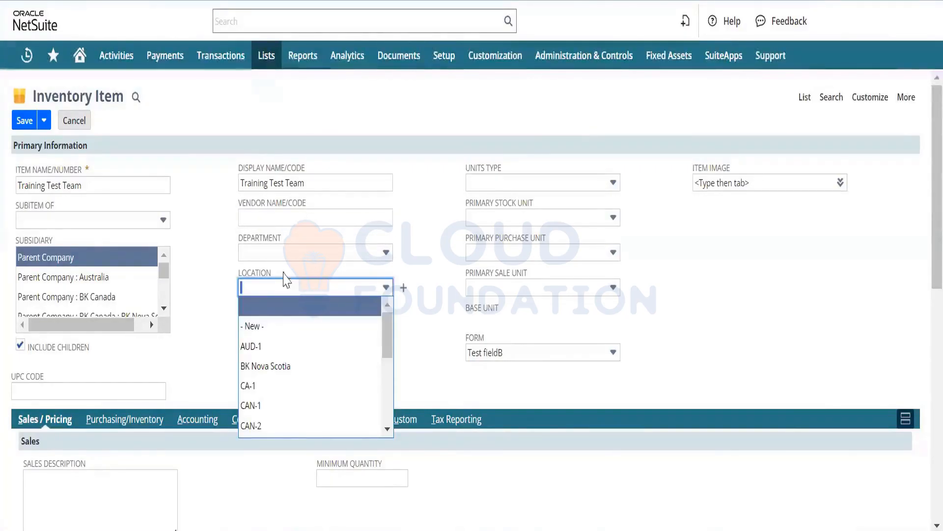
{"action": "left_click", "coordinate": [198, 220]}
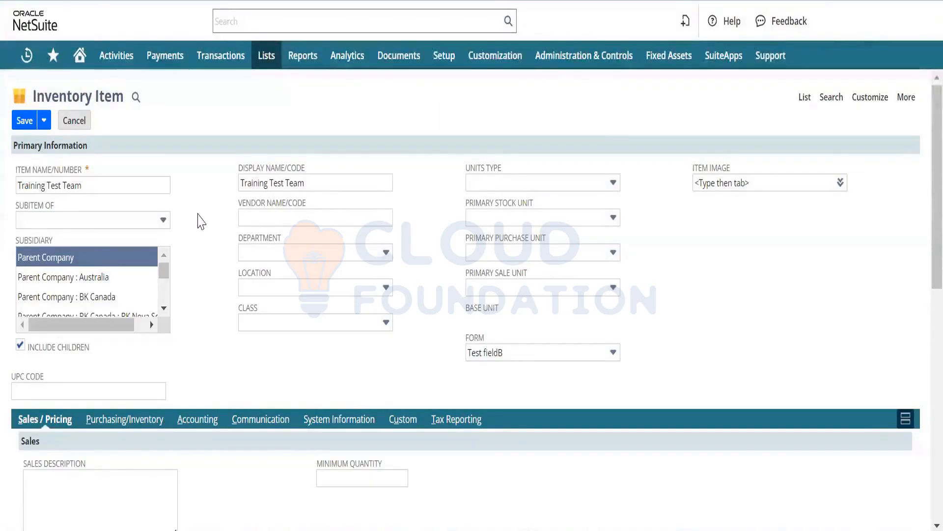
{"action": "left_click", "coordinate": [257, 215]}
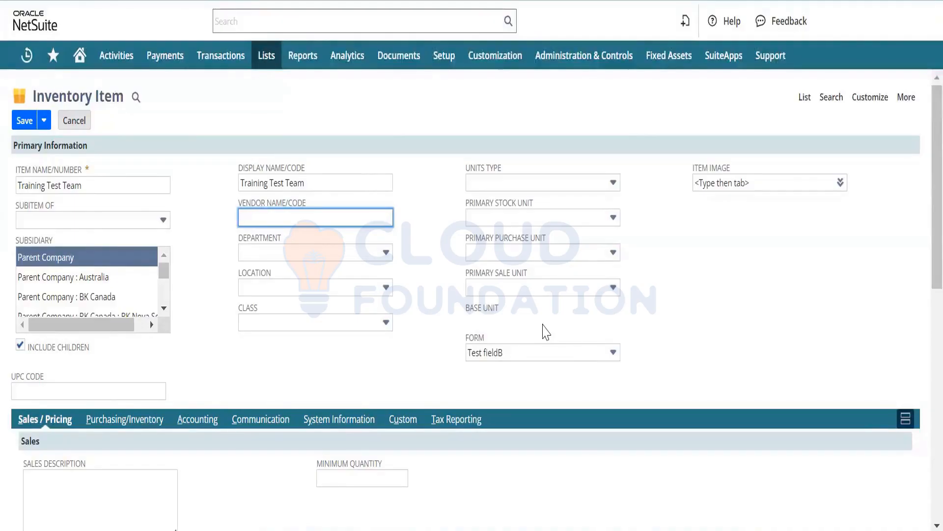
Replace the item name/number with "Tower Crane JCB".
{"action": "left_click_drag", "start_coordinate": [141, 185], "coordinate": [1, 169]}
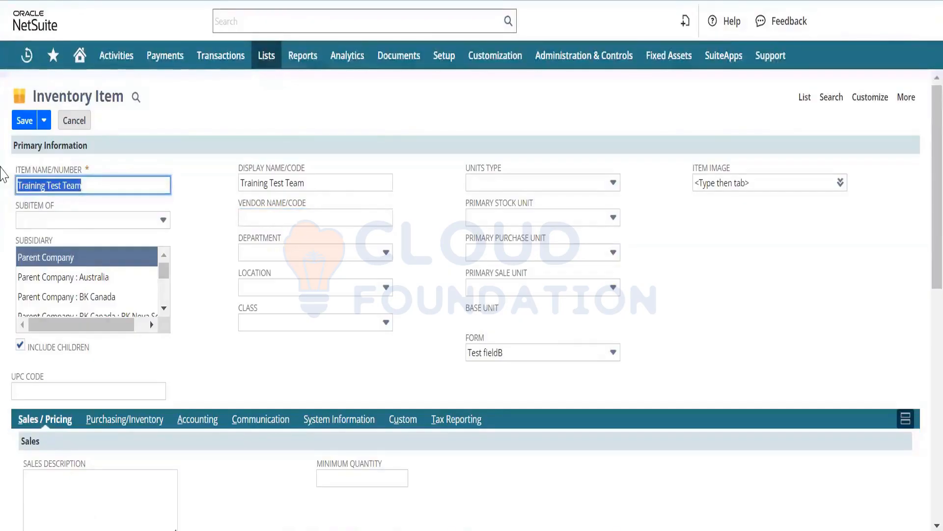
{"action": "type", "text": "To"}
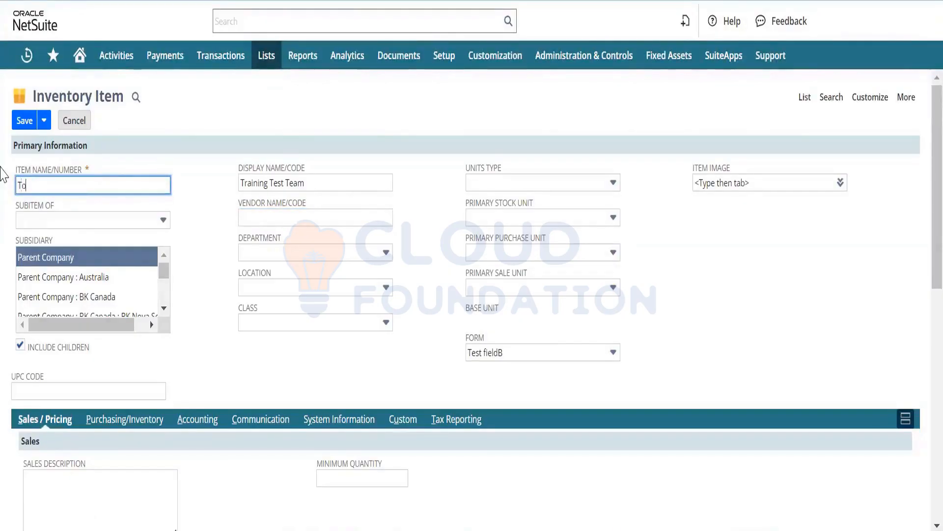
{"action": "type", "text": "wer Crane JCB"}
{"action": "key", "text": "Tab"}
{"action": "key", "text": "Tab"}
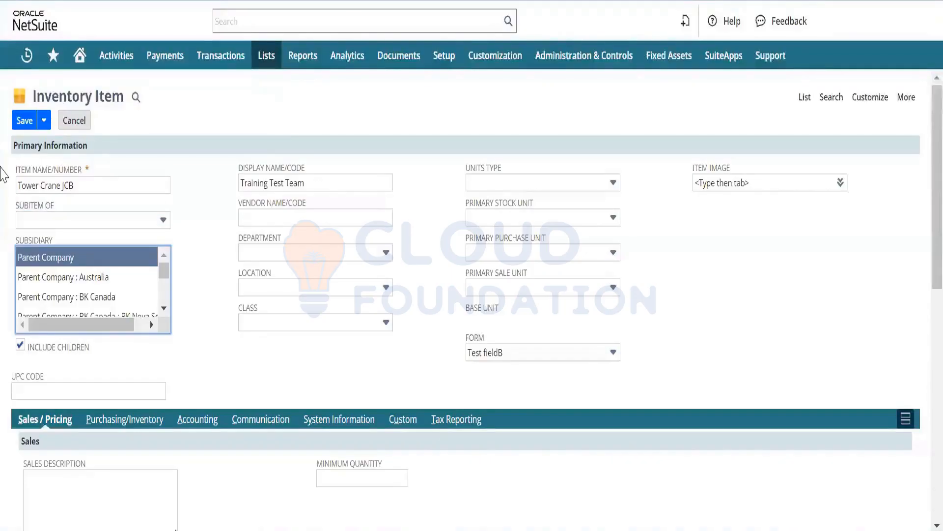
Enter "JCB CRANE" as the item's vendor name/code.
{"action": "left_click", "coordinate": [281, 219]}
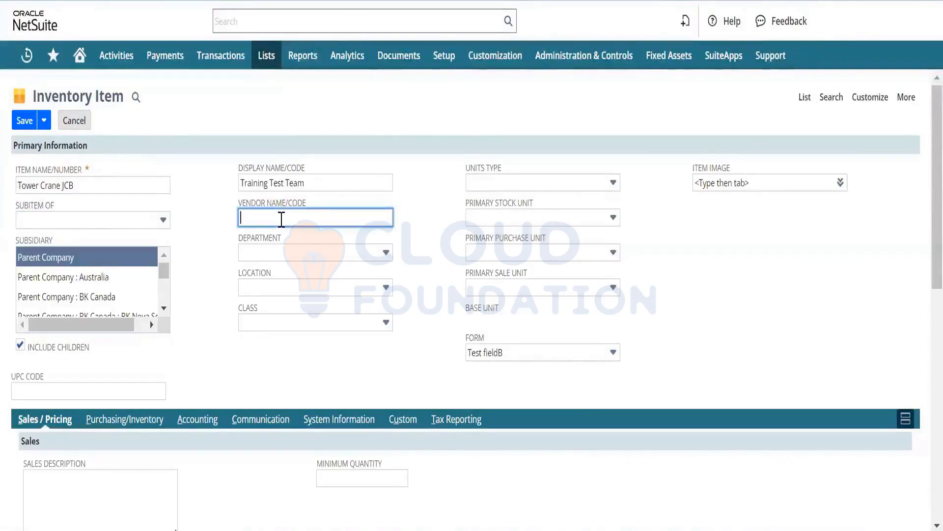
{"action": "type", "text": "JCB C"}
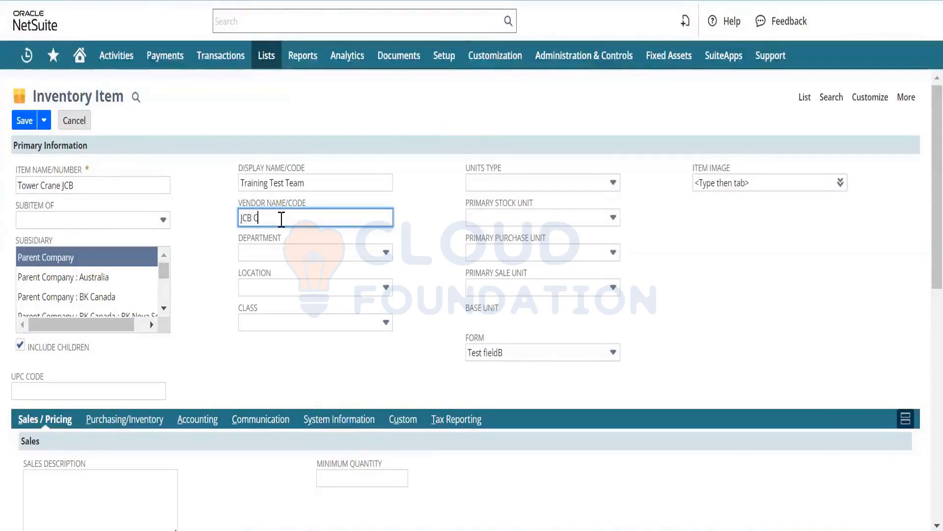
{"action": "type", "text": "RANE"}
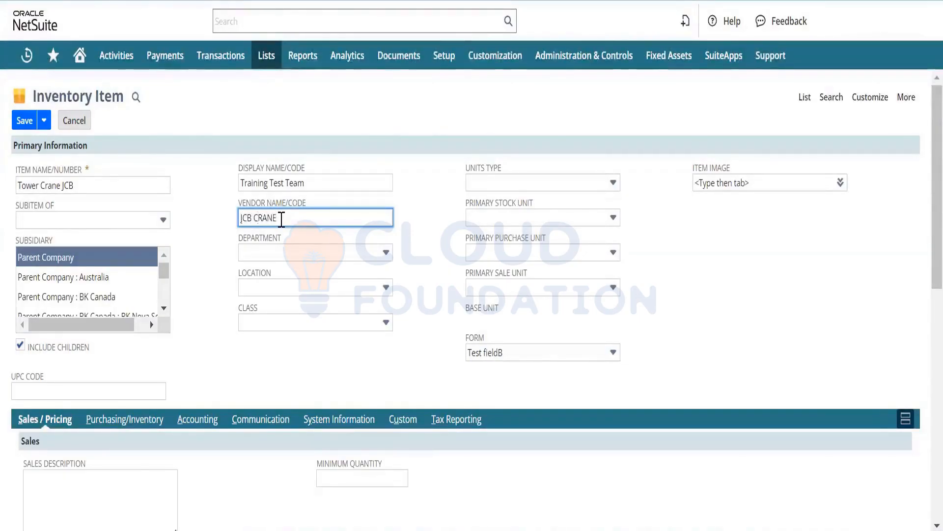
{"action": "left_click", "coordinate": [227, 253]}
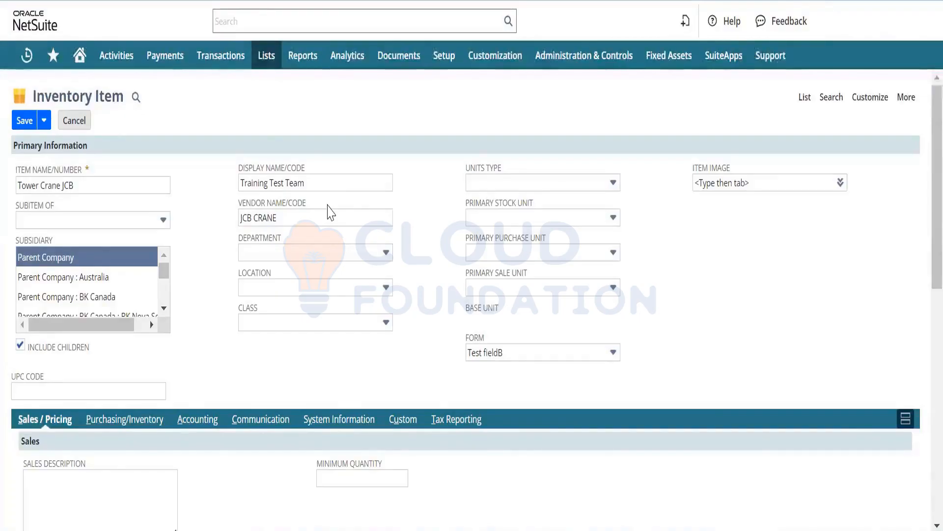
{"action": "left_click", "coordinate": [301, 212]}
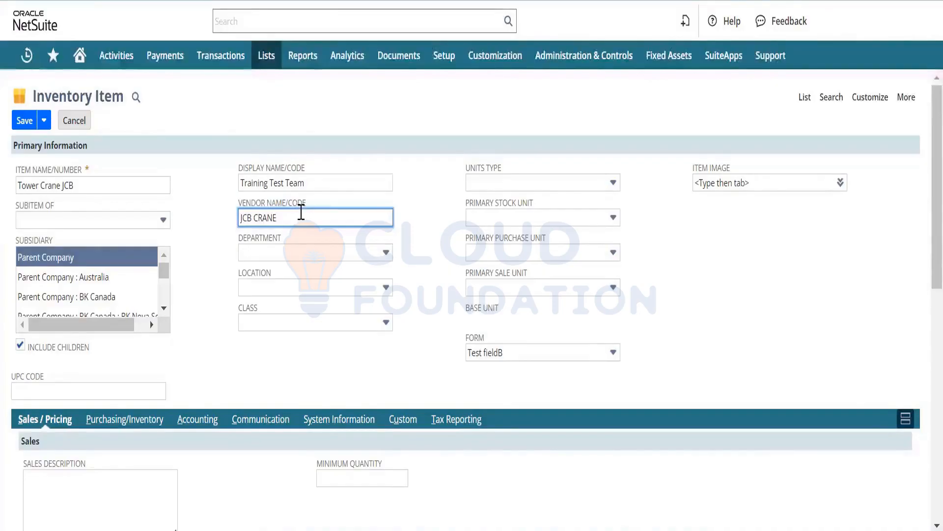
Classify the item under the Administration department, location AUD-1 and class Class-A.
{"action": "left_click", "coordinate": [310, 259]}
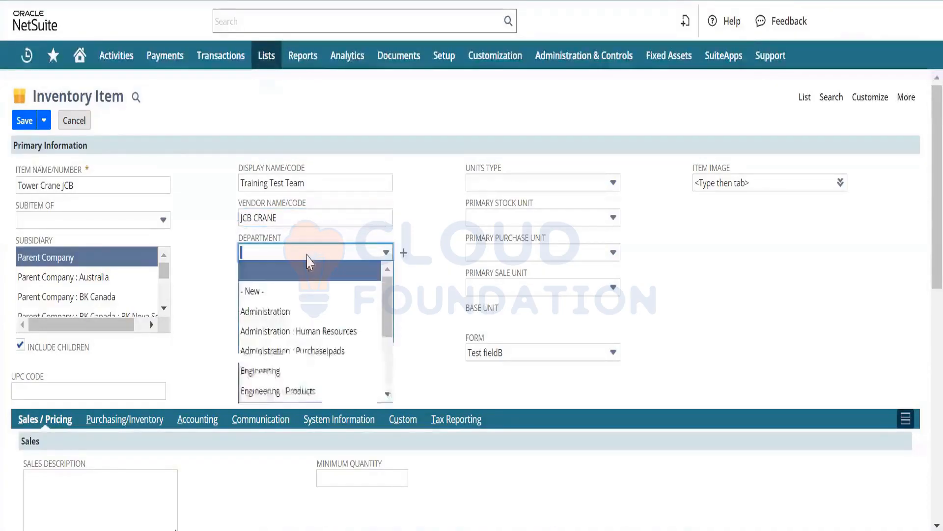
{"action": "left_click", "coordinate": [308, 308]}
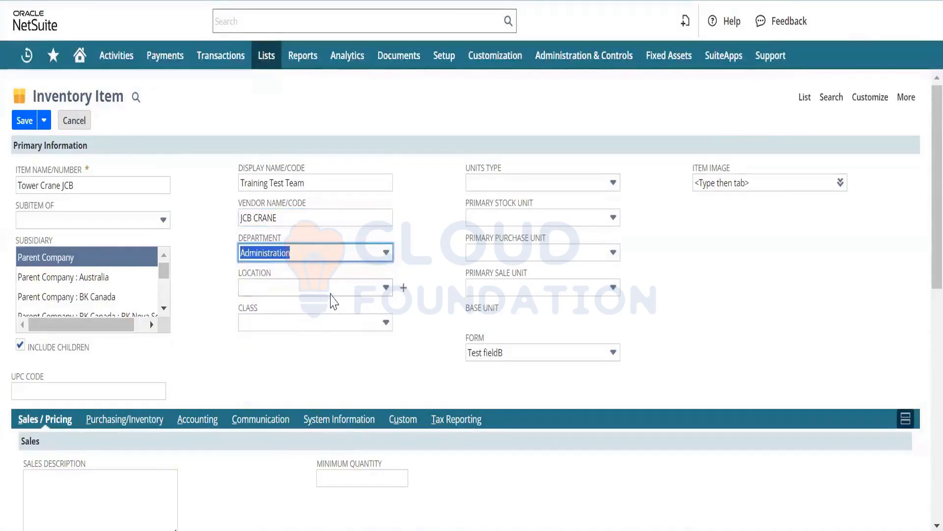
{"action": "left_click", "coordinate": [315, 288]}
{"action": "left_click", "coordinate": [311, 350]}
{"action": "left_click", "coordinate": [315, 322]}
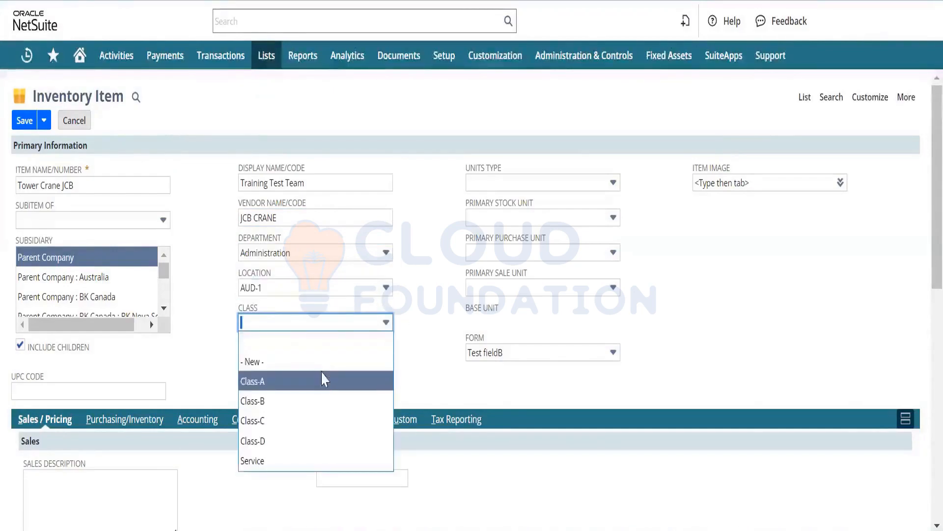
{"action": "left_click", "coordinate": [323, 381]}
{"action": "left_click", "coordinate": [298, 379]}
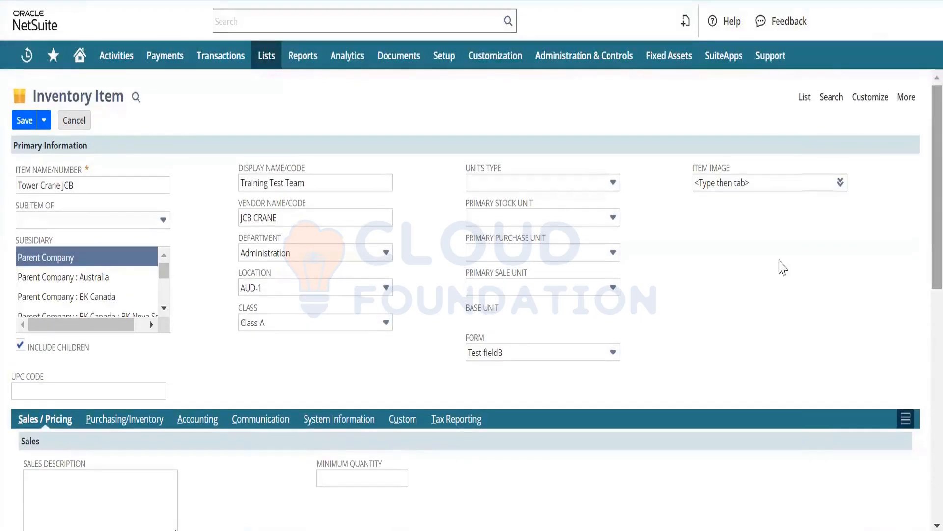
Set the item's units type to Area and check the choices for its primary stock unit.
{"action": "left_click", "coordinate": [551, 189]}
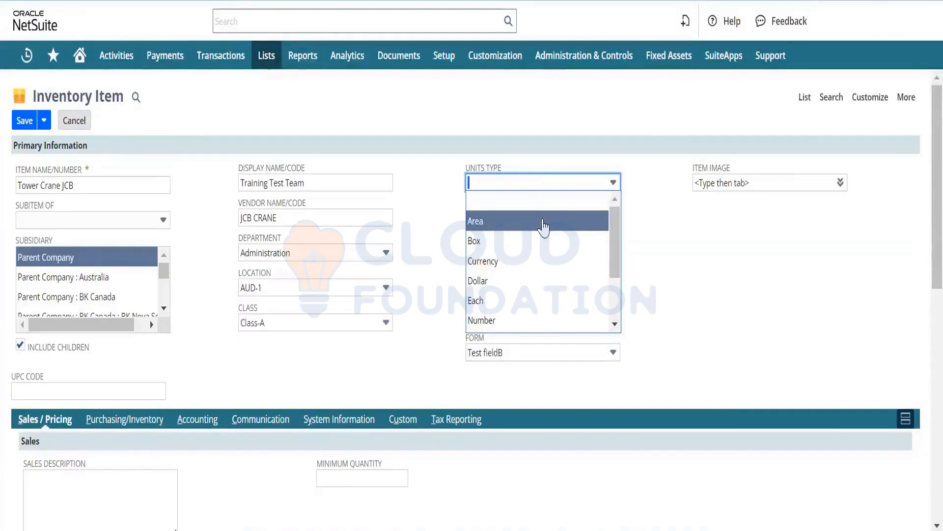
{"action": "left_click", "coordinate": [543, 222]}
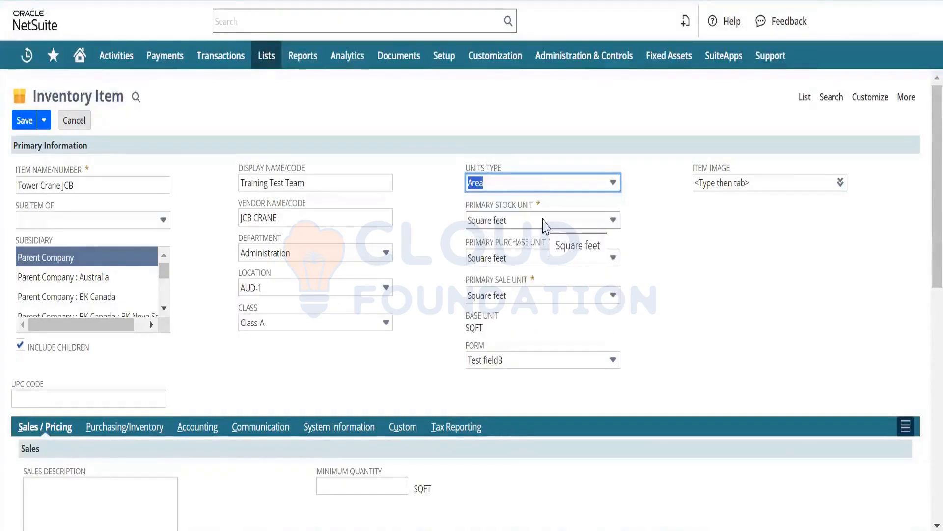
{"action": "left_click", "coordinate": [542, 224]}
{"action": "left_click", "coordinate": [542, 224]}
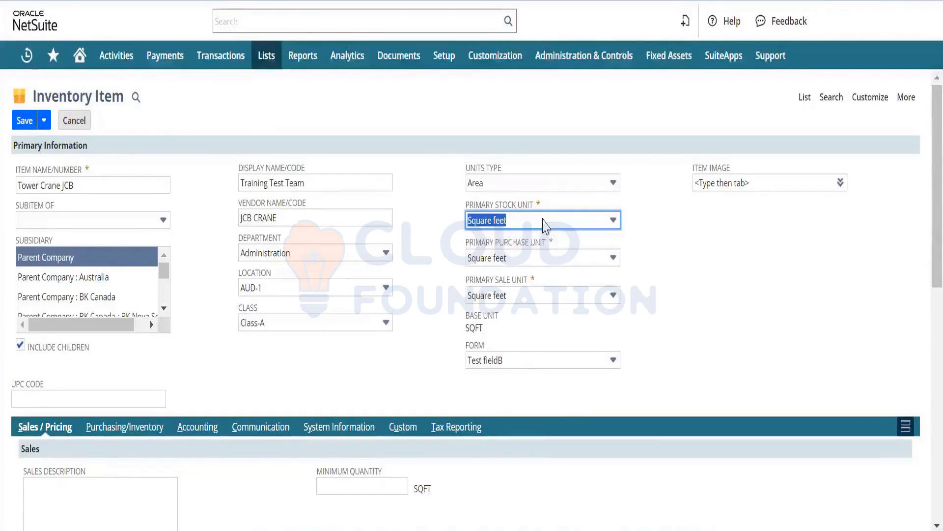
Set the item's units type to Weight, keeping Pounds as the primary stock unit.
{"action": "left_click", "coordinate": [534, 185]}
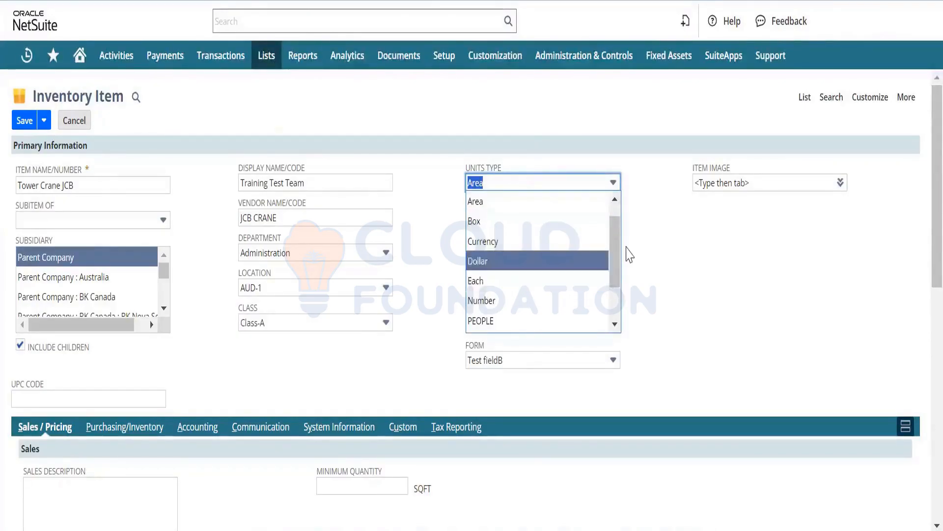
{"action": "left_click_drag", "start_coordinate": [616, 252], "coordinate": [622, 297]}
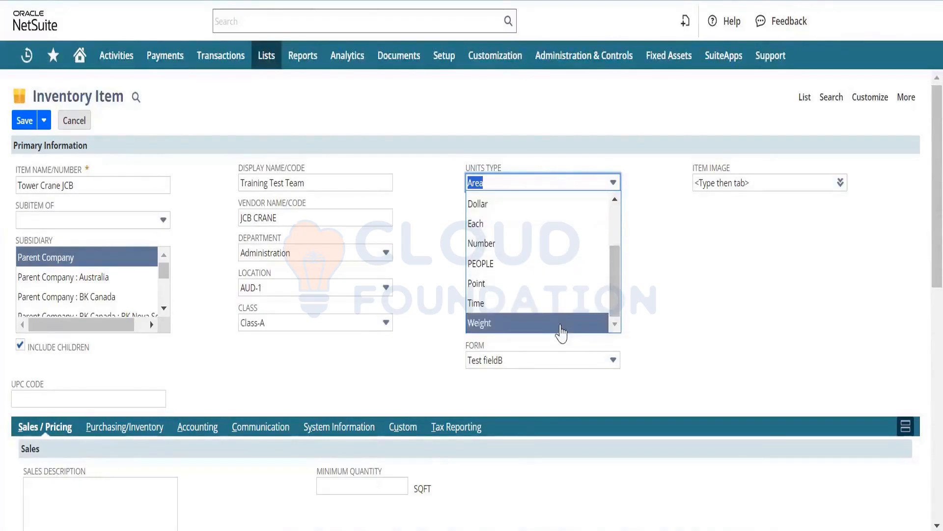
{"action": "left_click", "coordinate": [560, 324]}
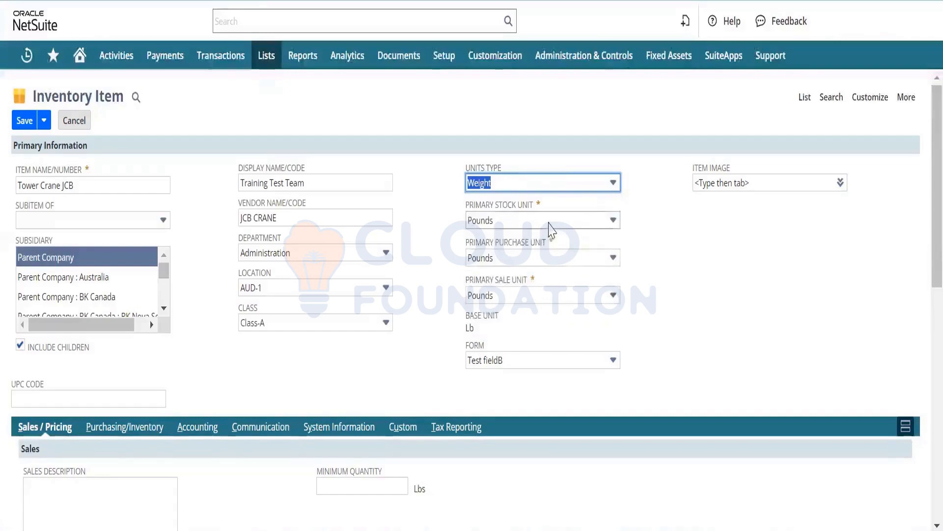
{"action": "left_click", "coordinate": [550, 224]}
{"action": "left_click", "coordinate": [687, 268]}
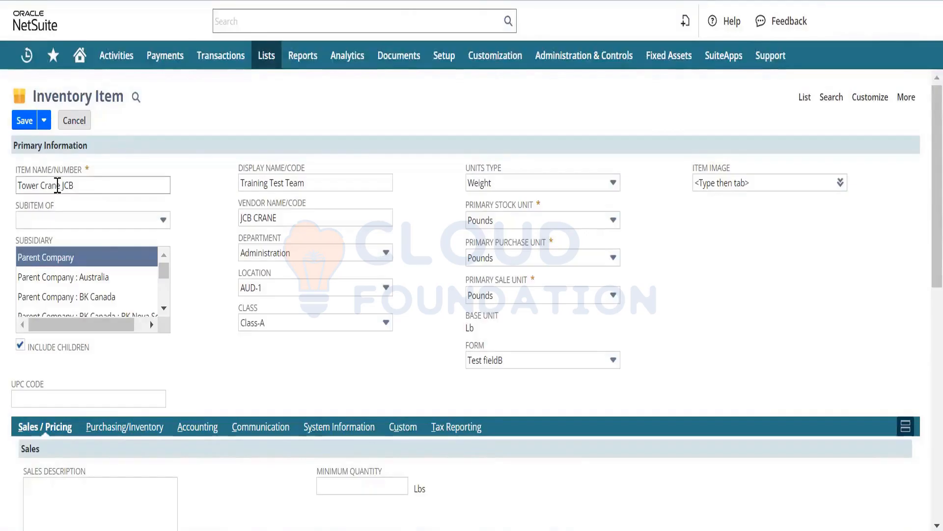
Replace the item name/number with "Iridium" and copy the new name.
{"action": "left_click_drag", "start_coordinate": [114, 192], "coordinate": [2, 222]}
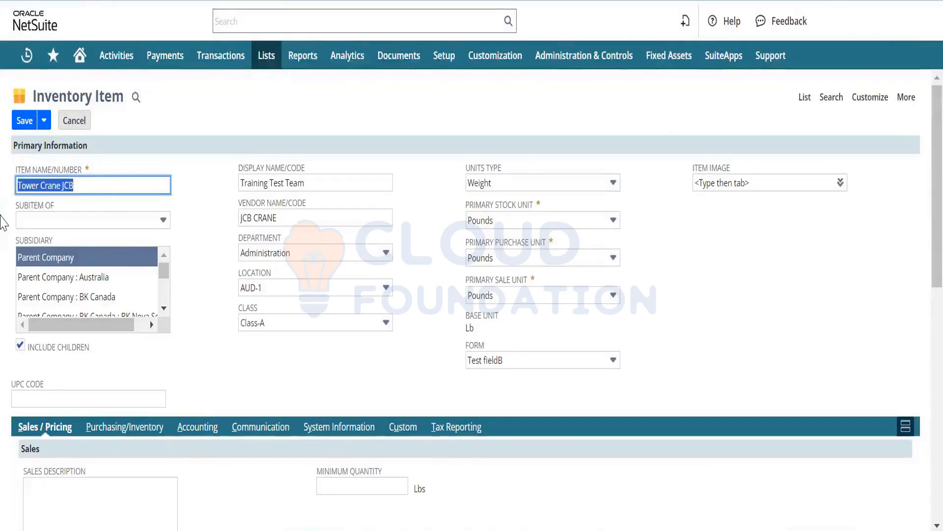
{"action": "key", "text": "BackSpace"}
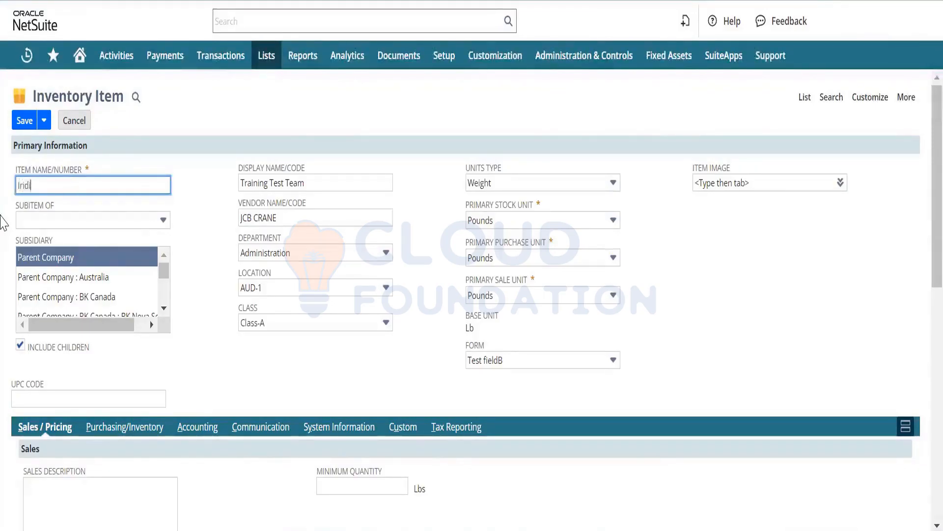
{"action": "key", "text": "ctrl+a"}
{"action": "key", "text": "ctrl+c"}
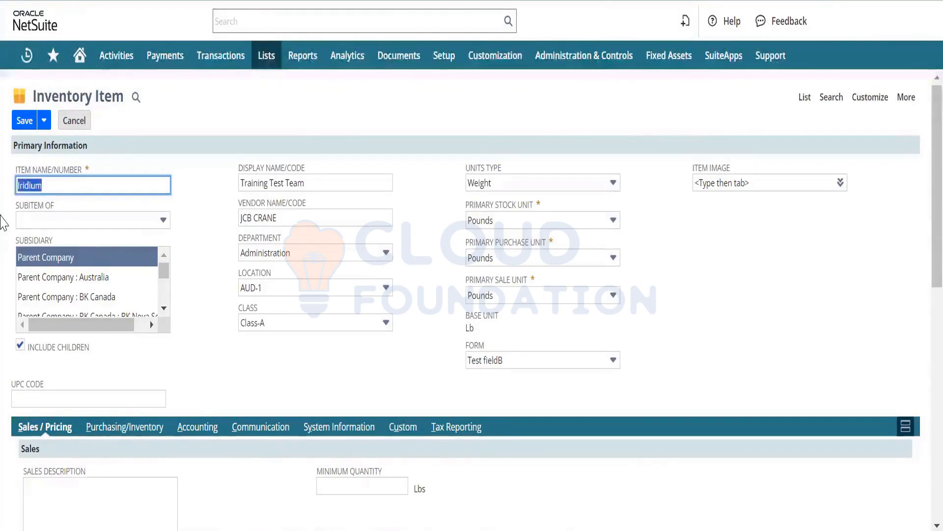
{"action": "key", "text": "Tab"}
{"action": "key", "text": "Tab"}
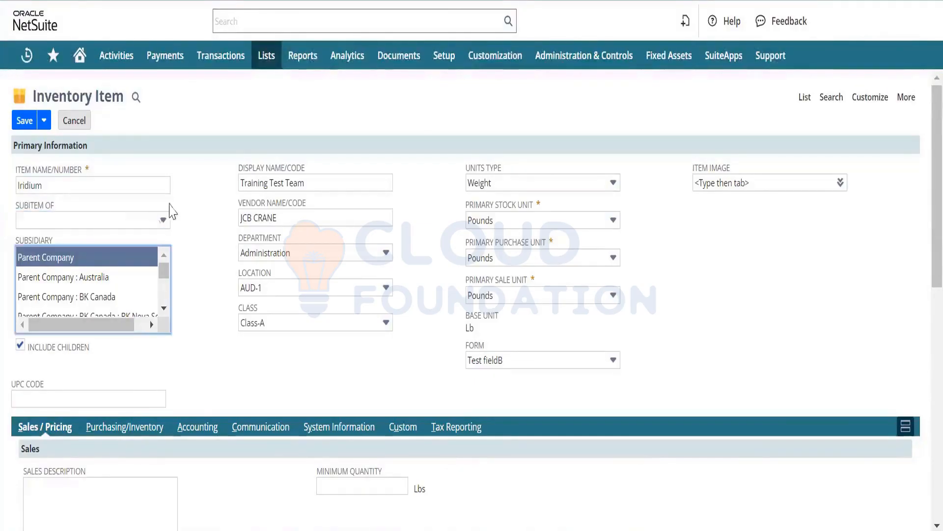
Replace the item's vendor name/code with the copied name "Iridium".
{"action": "left_click", "coordinate": [272, 217]}
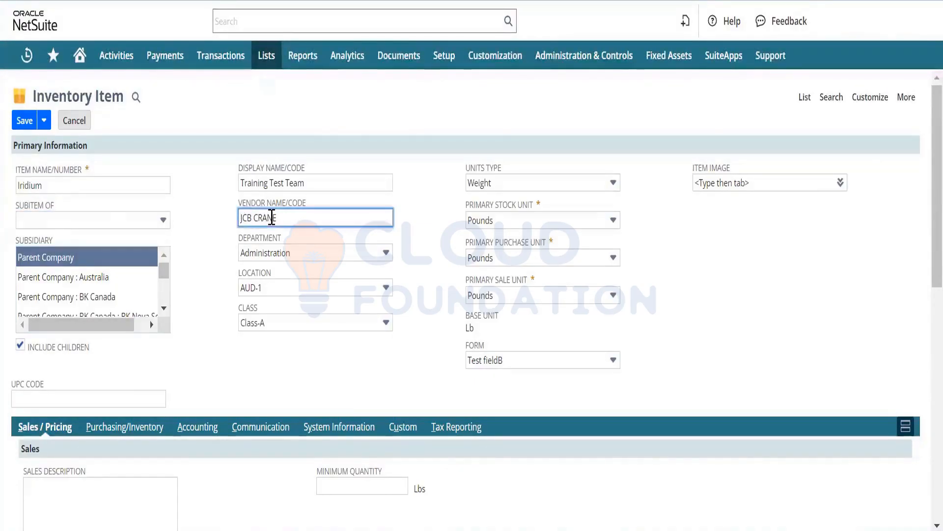
{"action": "key", "text": "ctrl+a"}
{"action": "key", "text": "ctrl+v"}
{"action": "key", "text": "Tab"}
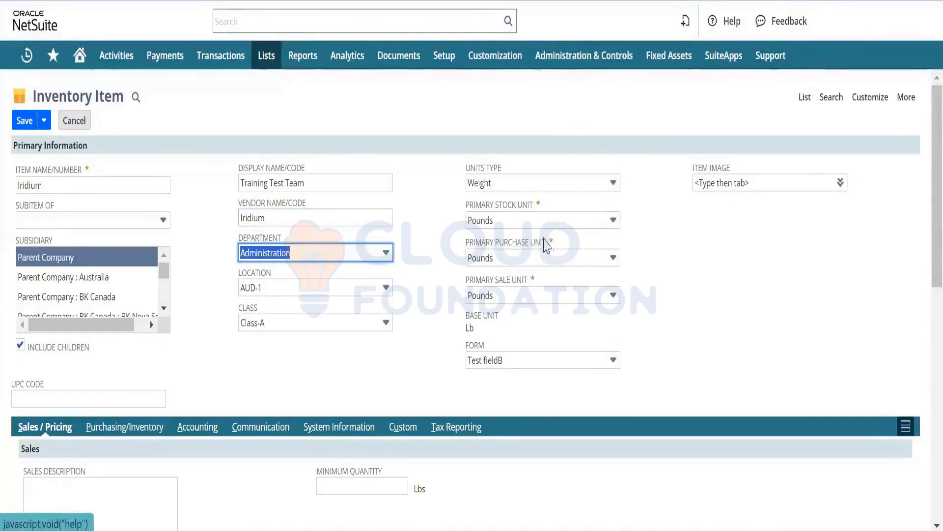
Set the item's primary purchase unit to Kilograms and its primary sale unit to Grams.
{"action": "left_click", "coordinate": [523, 259]}
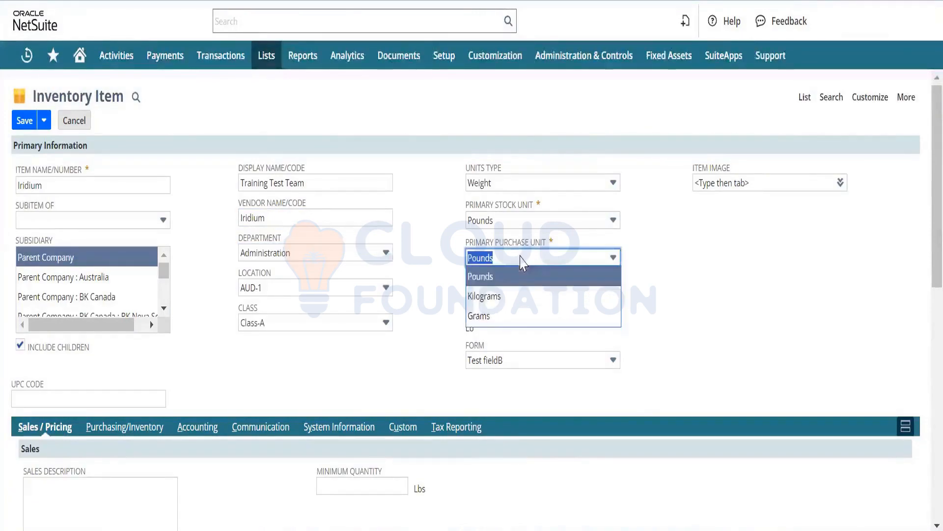
{"action": "left_click", "coordinate": [518, 297]}
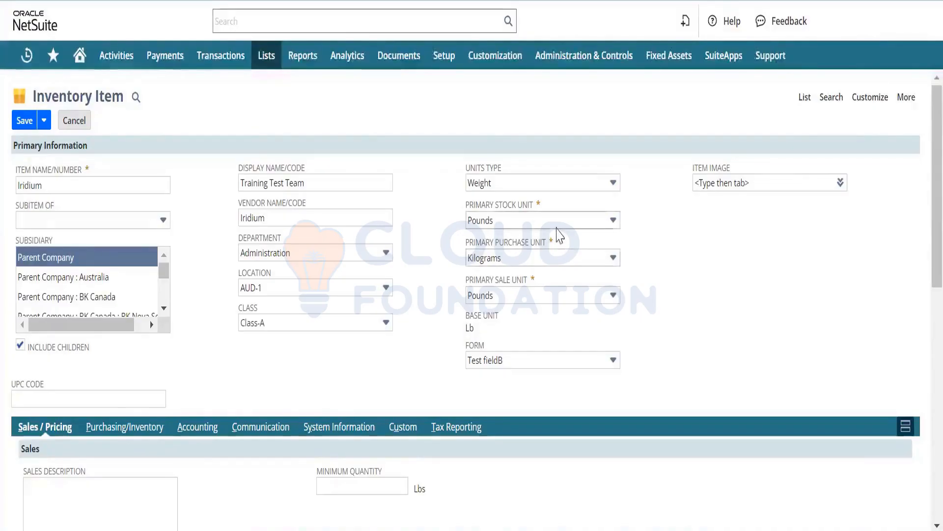
{"action": "left_click", "coordinate": [541, 295]}
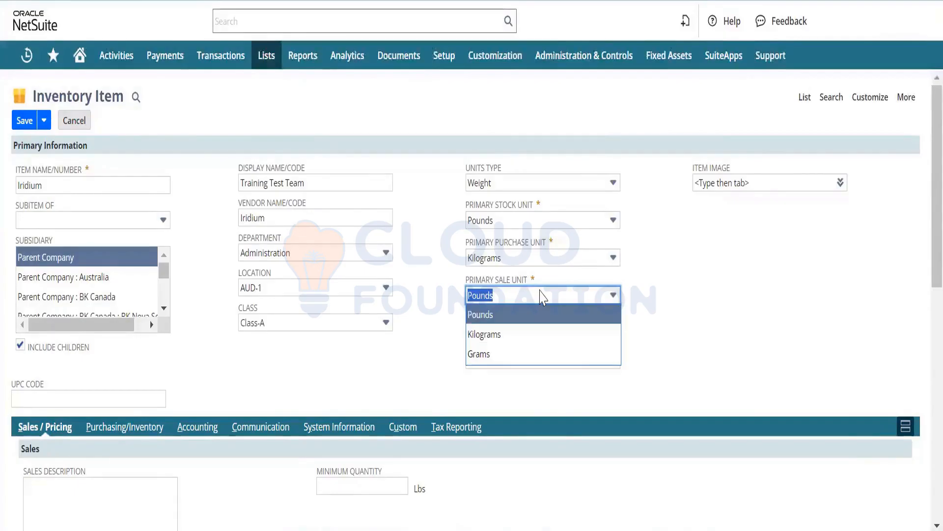
{"action": "left_click", "coordinate": [513, 355]}
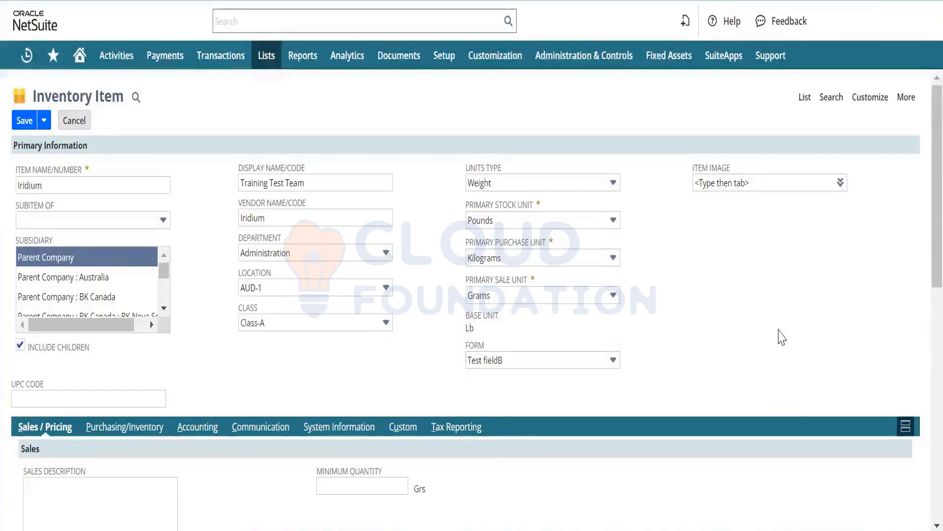
Open the Units Of Measure list in a new browser tab and examine the conversion rates of the Weight units type.
{"action": "mouse_move", "coordinate": [275, 57]}
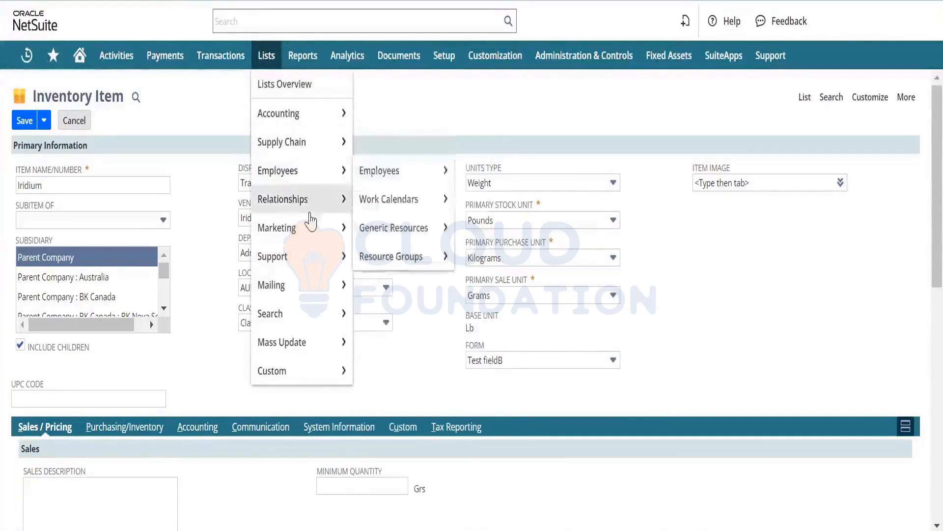
{"action": "mouse_move", "coordinate": [311, 225]}
{"action": "mouse_move", "coordinate": [314, 118]}
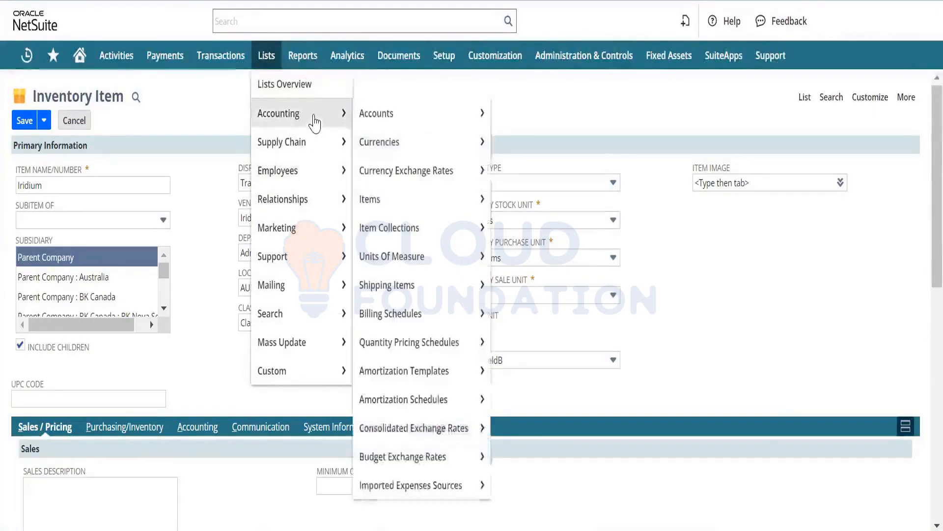
{"action": "mouse_move", "coordinate": [406, 182]}
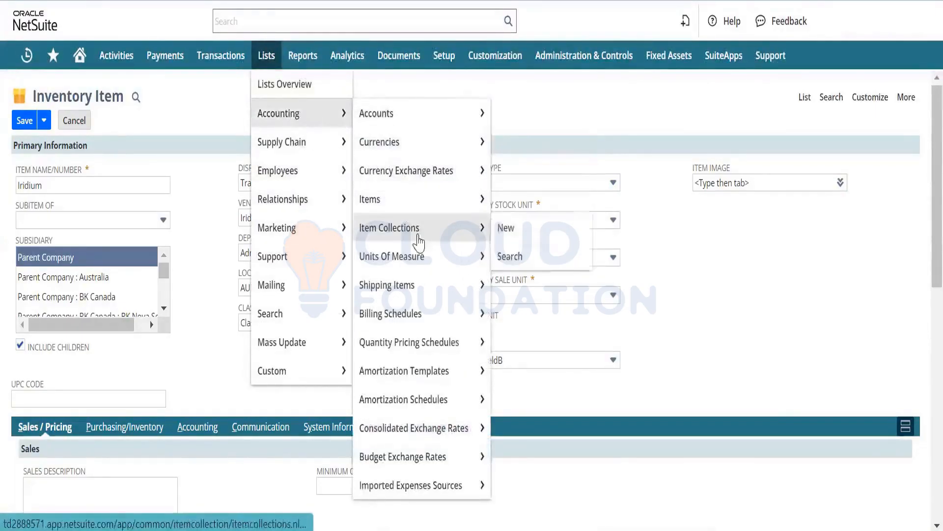
{"action": "right_click", "coordinate": [427, 257]}
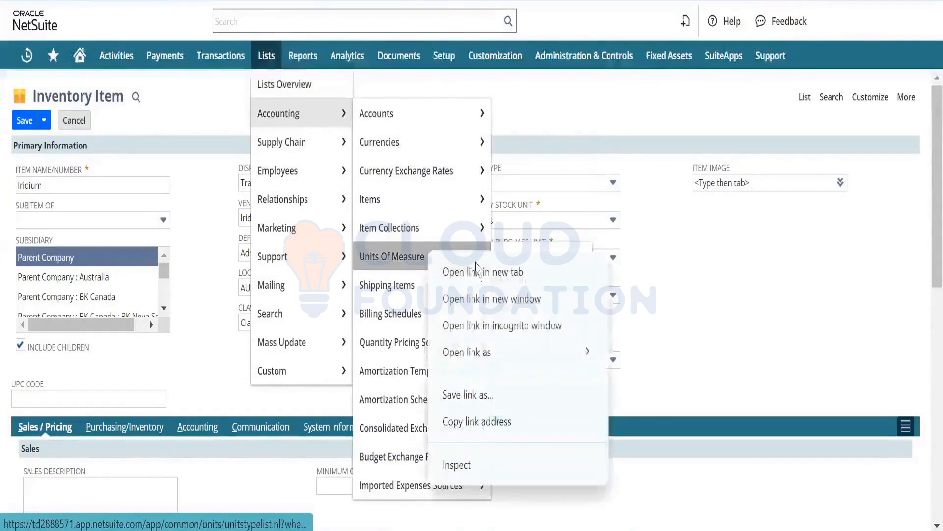
{"action": "left_click", "coordinate": [480, 270]}
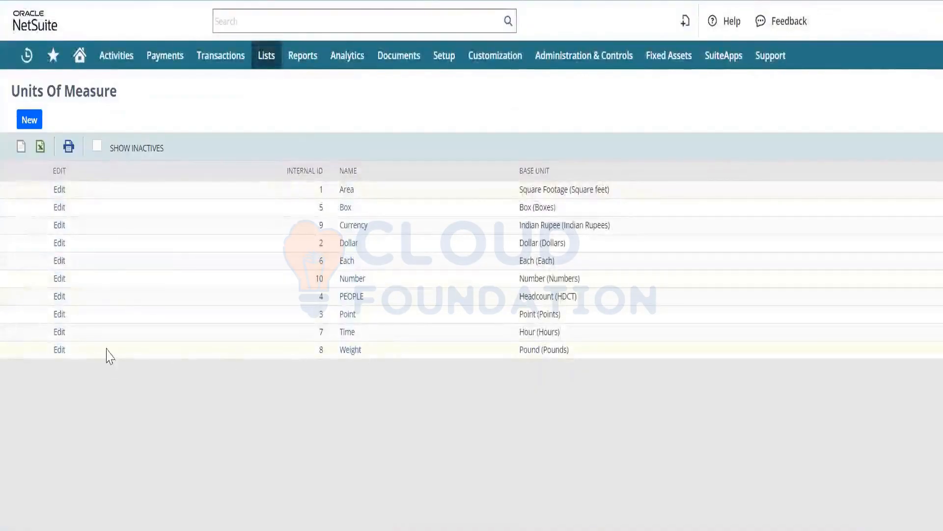
{"action": "left_click", "coordinate": [345, 350]}
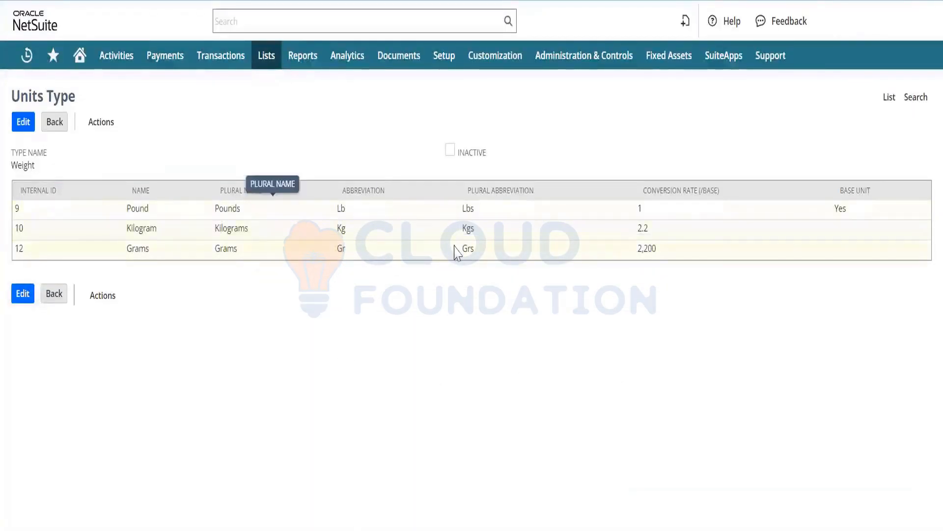
{"action": "double_click", "coordinate": [644, 229]}
{"action": "double_click", "coordinate": [647, 249]}
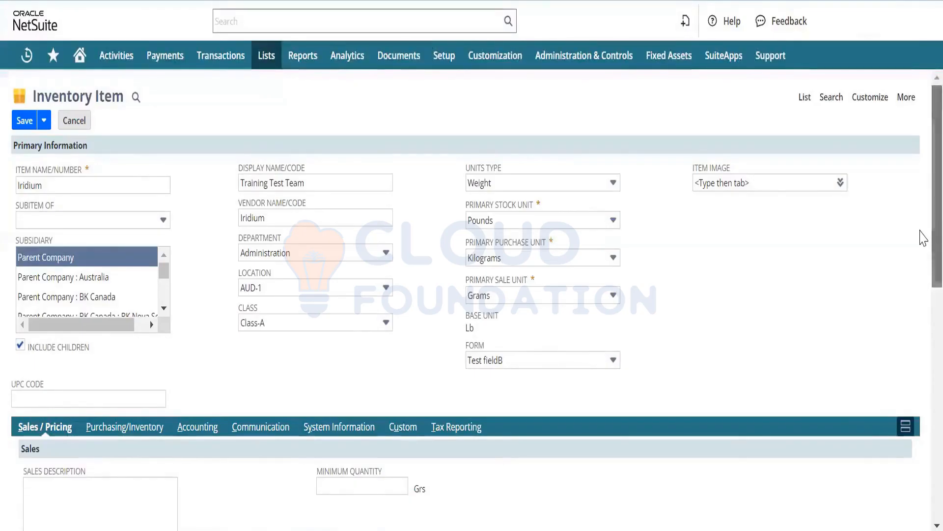
Back on the inventory item, check the help for the Form field and switch to the Standard Inventory Part Form.
{"action": "left_click", "coordinate": [771, 180]}
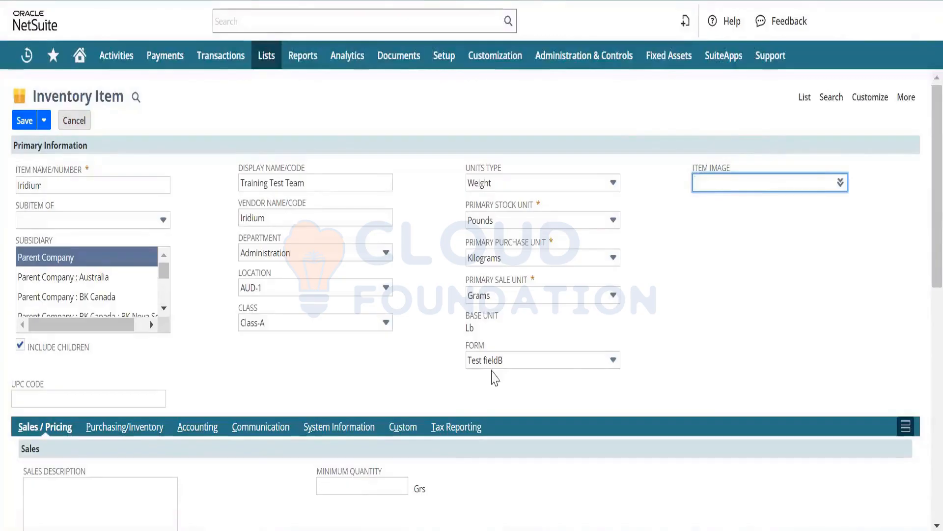
{"action": "left_click", "coordinate": [477, 346]}
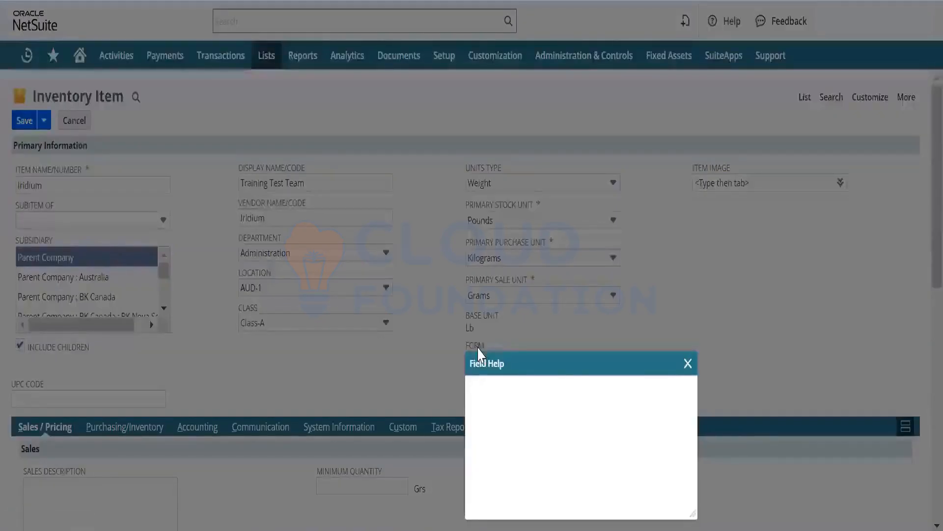
{"action": "left_click", "coordinate": [687, 364]}
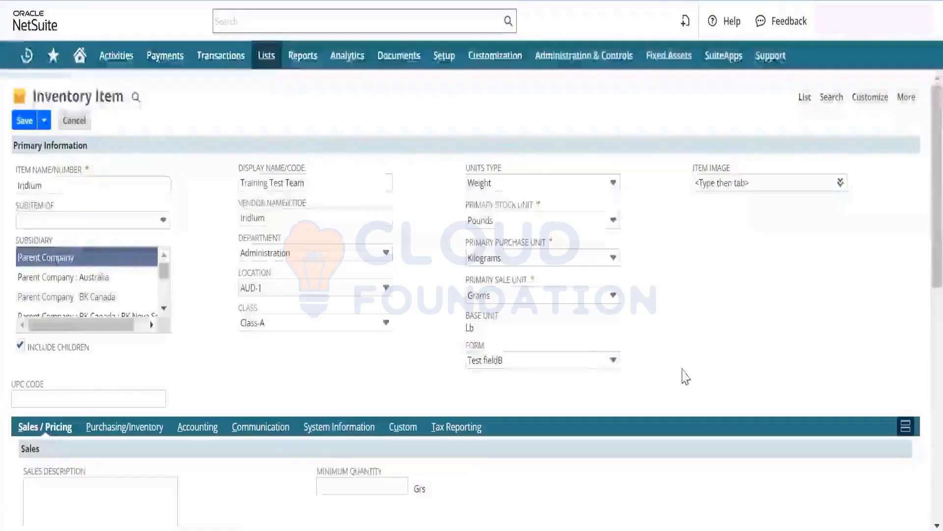
{"action": "left_click", "coordinate": [583, 362]}
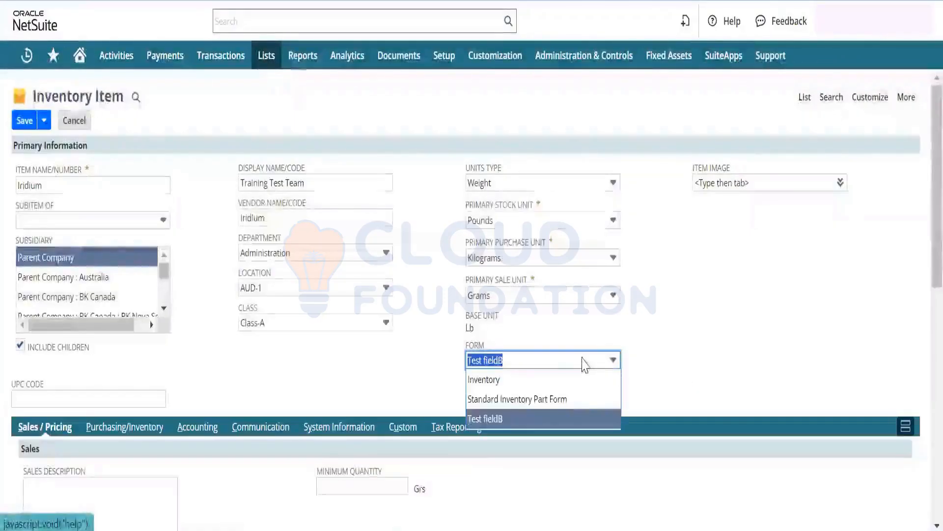
{"action": "left_click", "coordinate": [570, 399]}
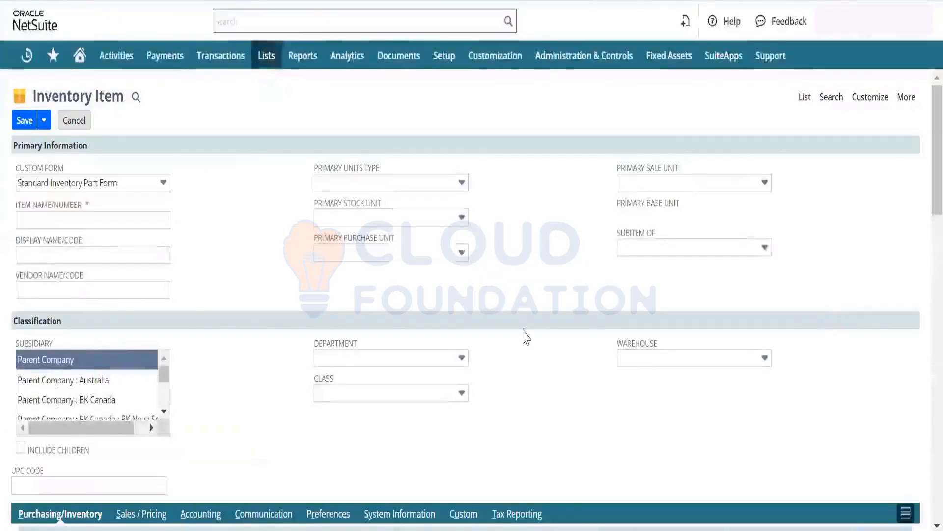
Enter "Iridium" as the item name/number, display name/code and vendor name/code.
{"action": "left_click", "coordinate": [109, 226]}
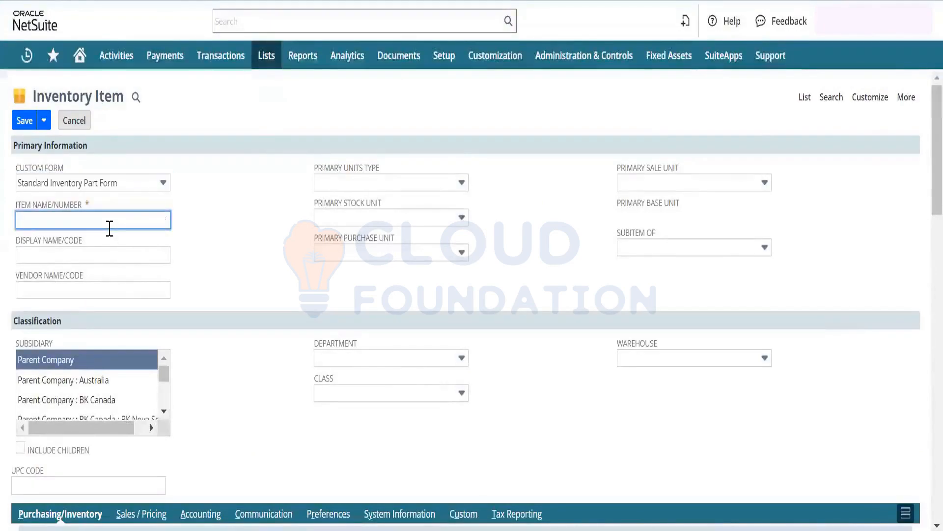
{"action": "type", "text": "Iridu"}
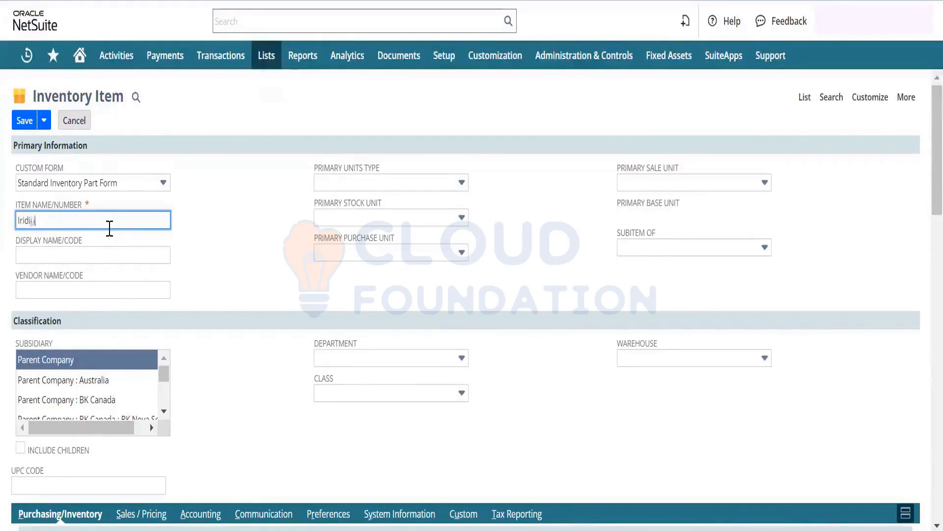
{"action": "key", "text": "Tab"}
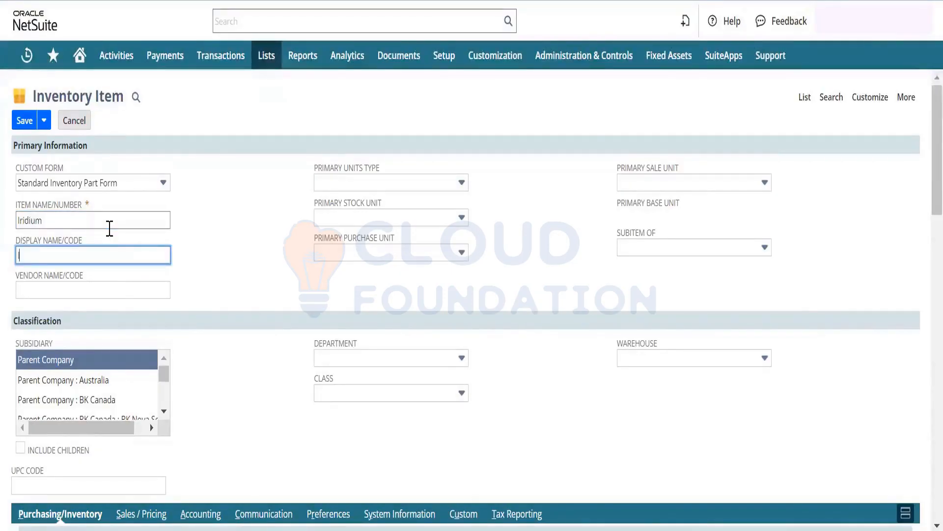
{"action": "key", "text": "Tab"}
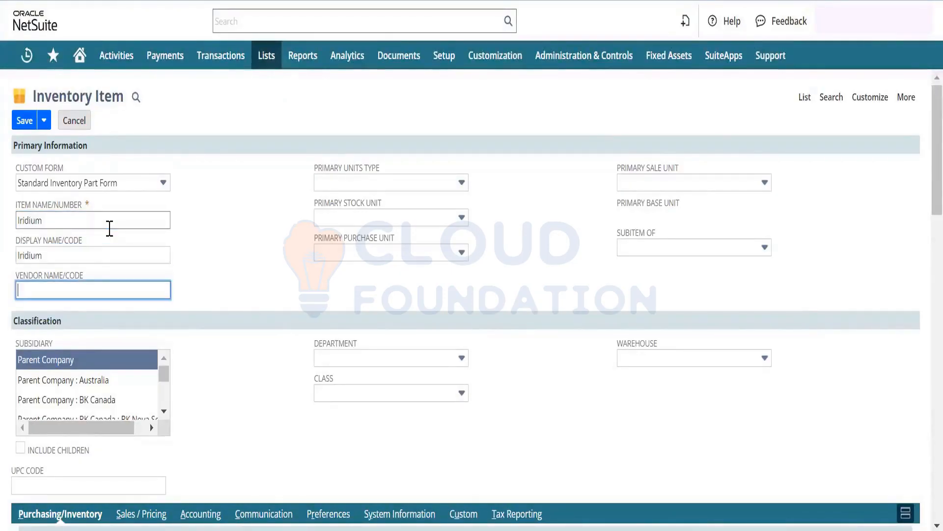
{"action": "key", "text": "shift+Tab"}
{"action": "key", "text": "ctrl+c"}
{"action": "key", "text": "Tab"}
{"action": "key", "text": "ctrl+v"}
Set the primary units type to Weight, with Pounds as stock unit, Kilograms as purchase unit and Grams as sale unit.
{"action": "left_click", "coordinate": [414, 182]}
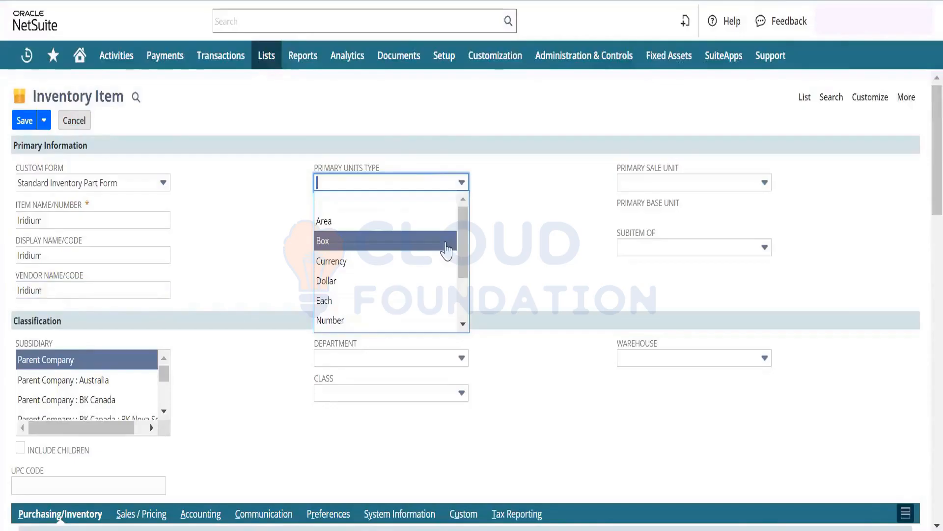
{"action": "scroll", "coordinate": [462, 273], "scroll_direction": "down", "scroll_amount": 2}
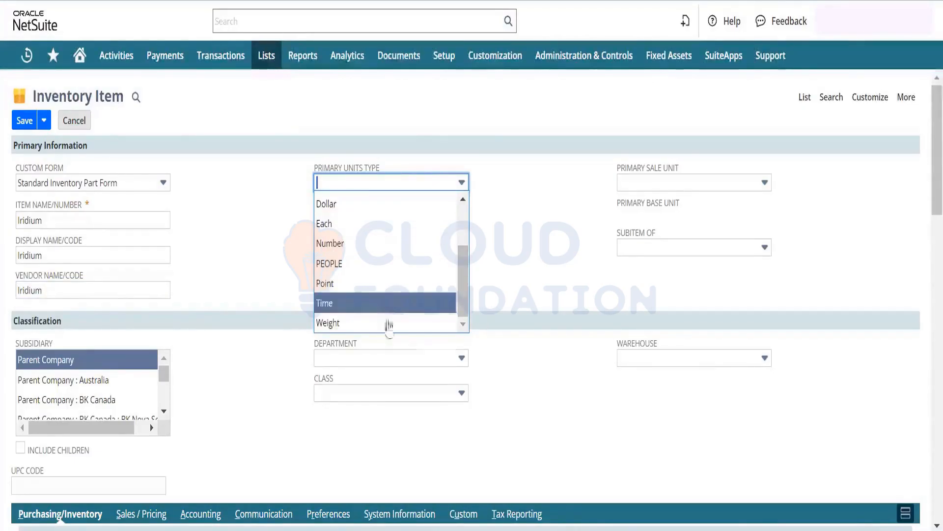
{"action": "left_click", "coordinate": [387, 323]}
{"action": "left_click", "coordinate": [369, 220]}
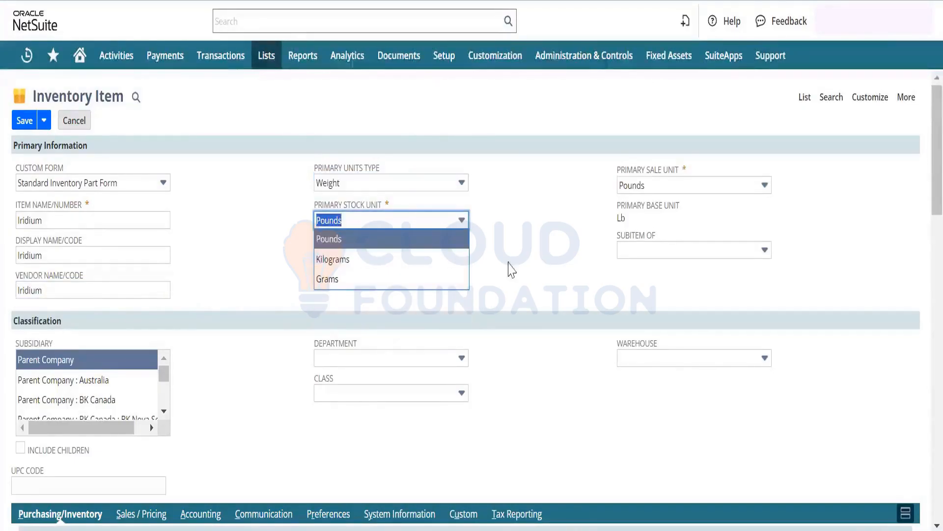
{"action": "left_click", "coordinate": [407, 246]}
{"action": "left_click", "coordinate": [406, 258]}
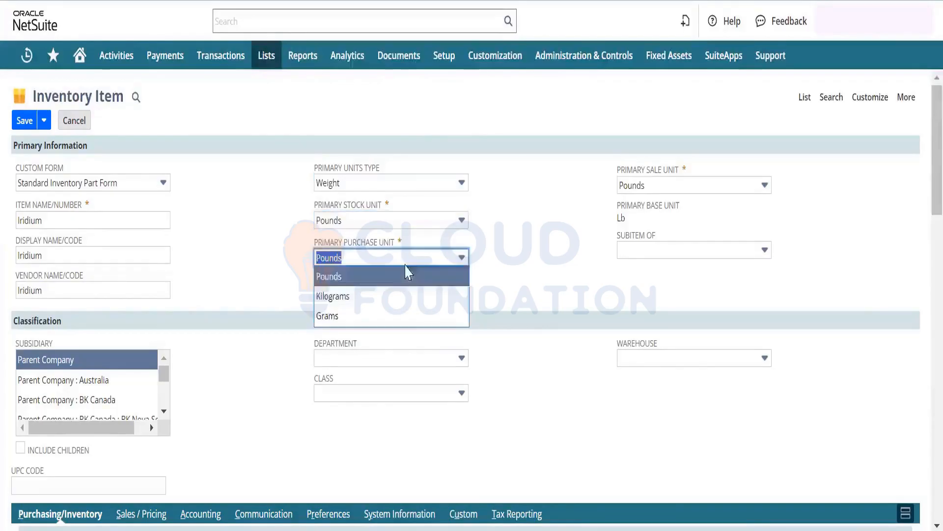
{"action": "left_click", "coordinate": [393, 296]}
{"action": "left_click", "coordinate": [635, 185]}
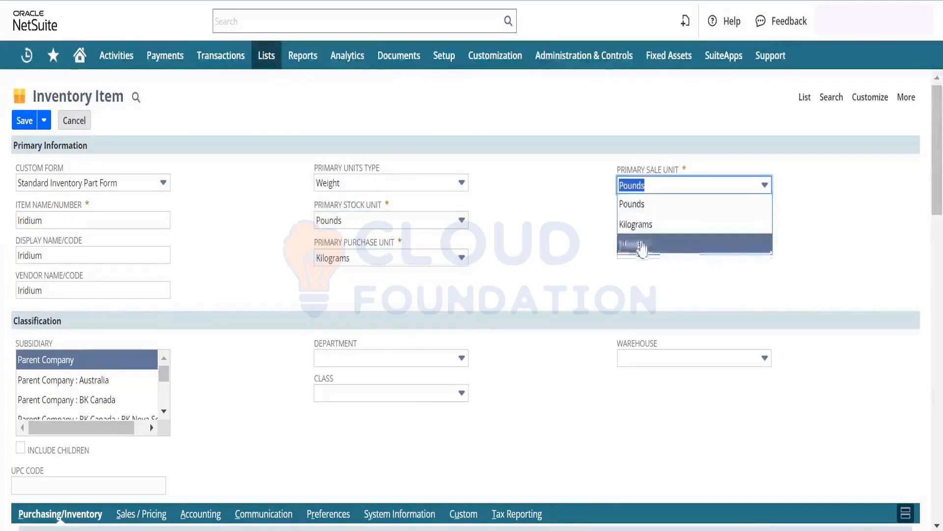
{"action": "left_click", "coordinate": [639, 243]}
{"action": "left_click", "coordinate": [593, 276]}
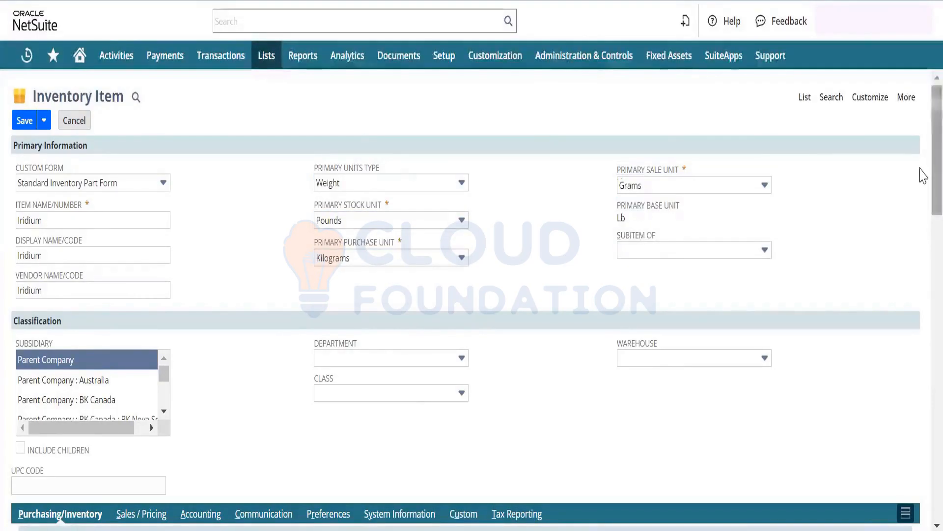
Include the parent company's children and classify the item under the Engineering department, class Class-B and a warehouse.
{"action": "scroll", "coordinate": [922, 175], "scroll_direction": "down", "scroll_amount": 3}
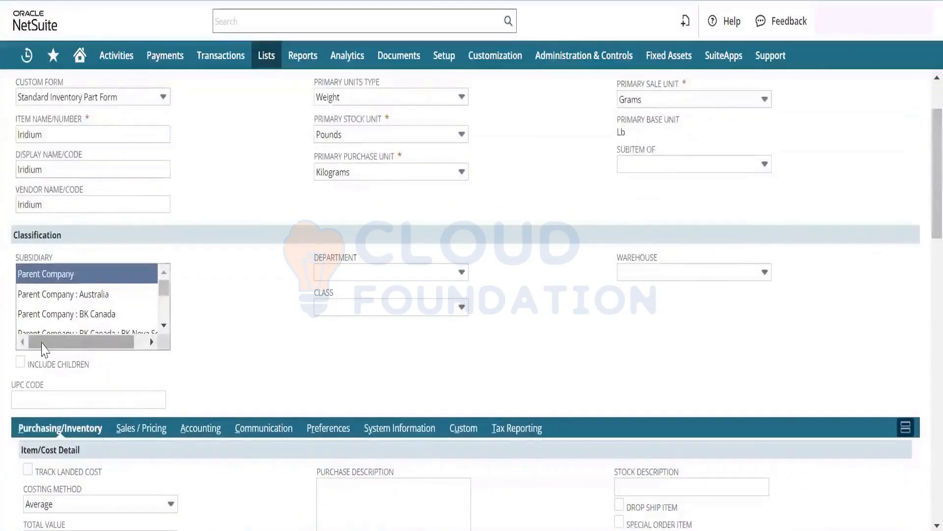
{"action": "left_click", "coordinate": [20, 363]}
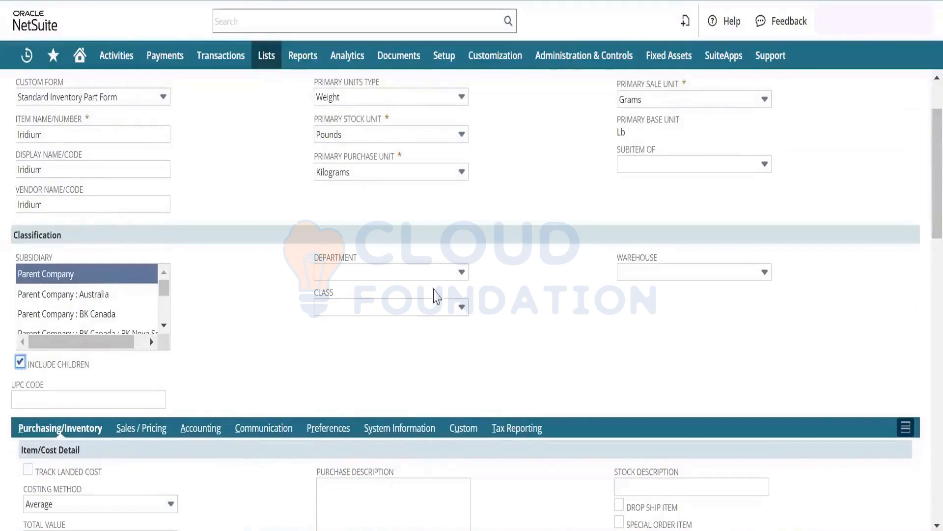
{"action": "left_click", "coordinate": [446, 276]}
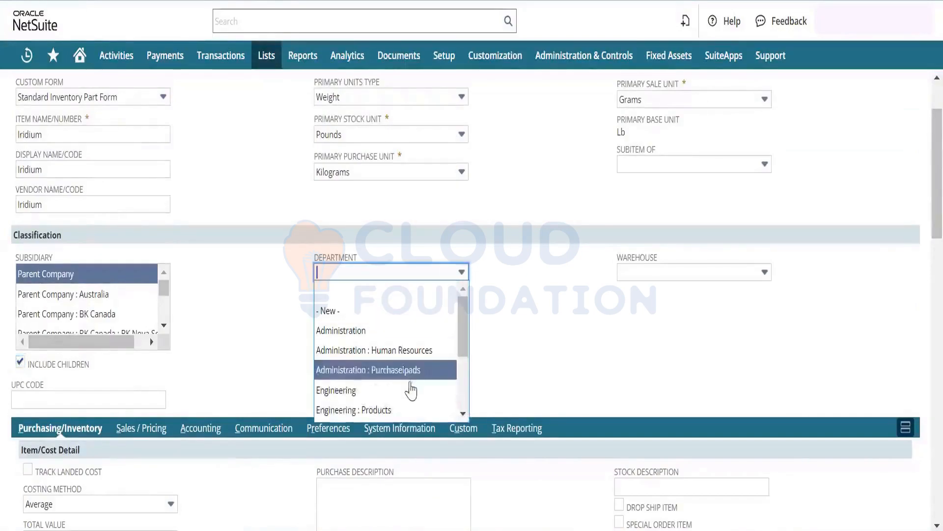
{"action": "left_click", "coordinate": [412, 390]}
{"action": "left_click", "coordinate": [352, 307]}
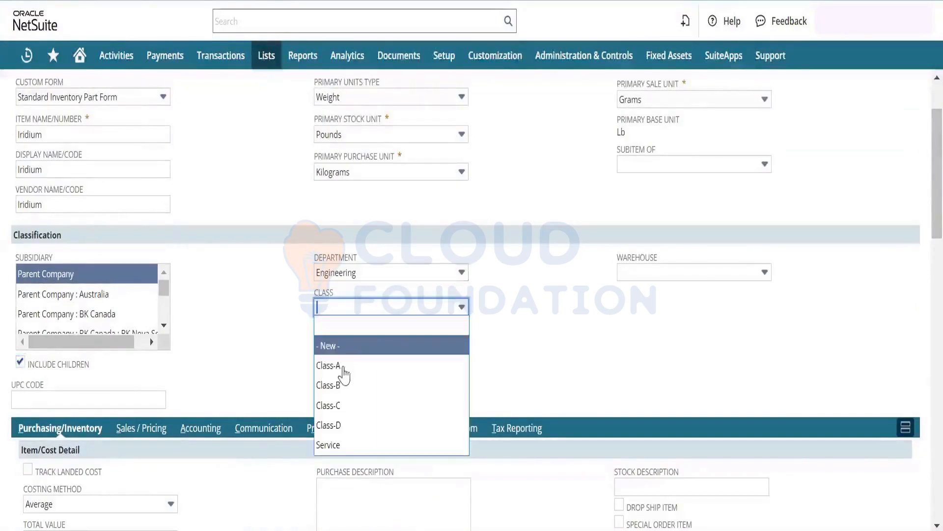
{"action": "left_click", "coordinate": [346, 385]}
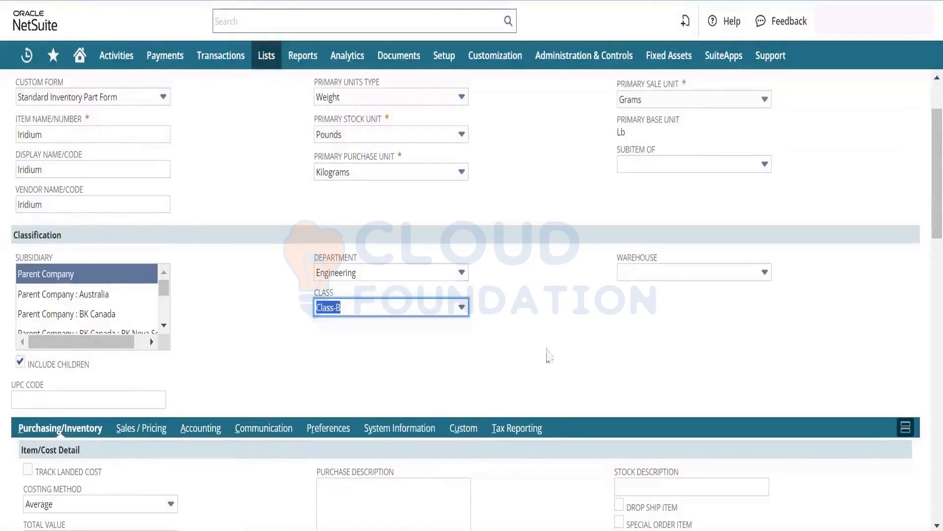
{"action": "left_click", "coordinate": [695, 276]}
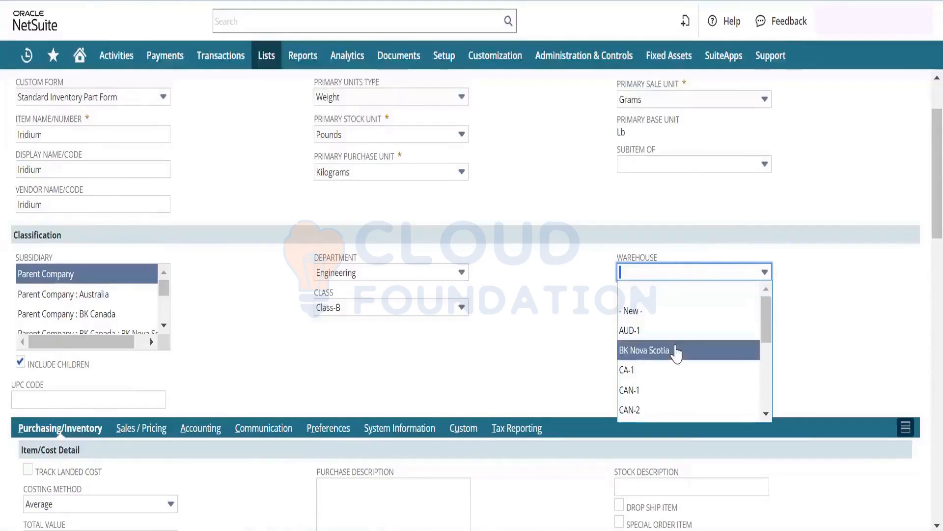
{"action": "left_click", "coordinate": [669, 339]}
{"action": "scroll", "coordinate": [923, 188], "scroll_direction": "down", "scroll_amount": 6}
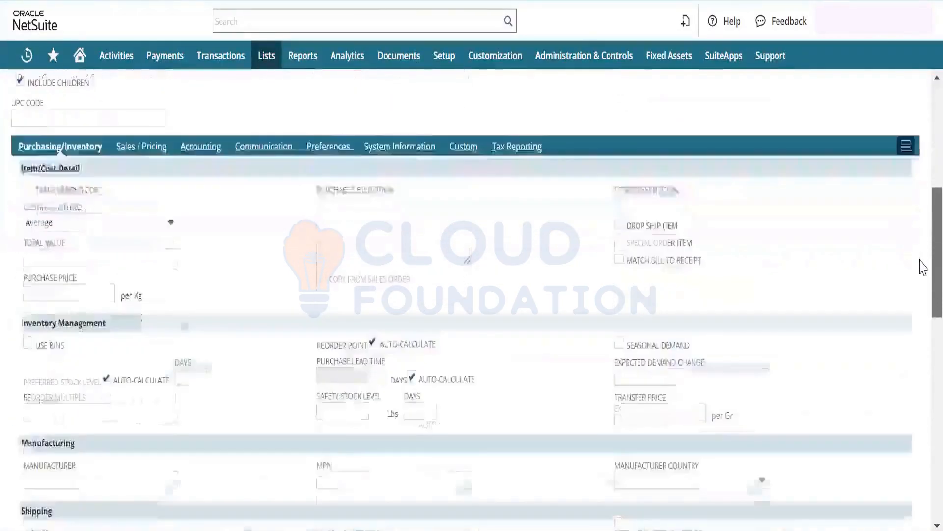
Review the Iridium item's classification and purchasing fields and try to save the item.
{"action": "scroll", "coordinate": [923, 221], "scroll_direction": "up", "scroll_amount": 8}
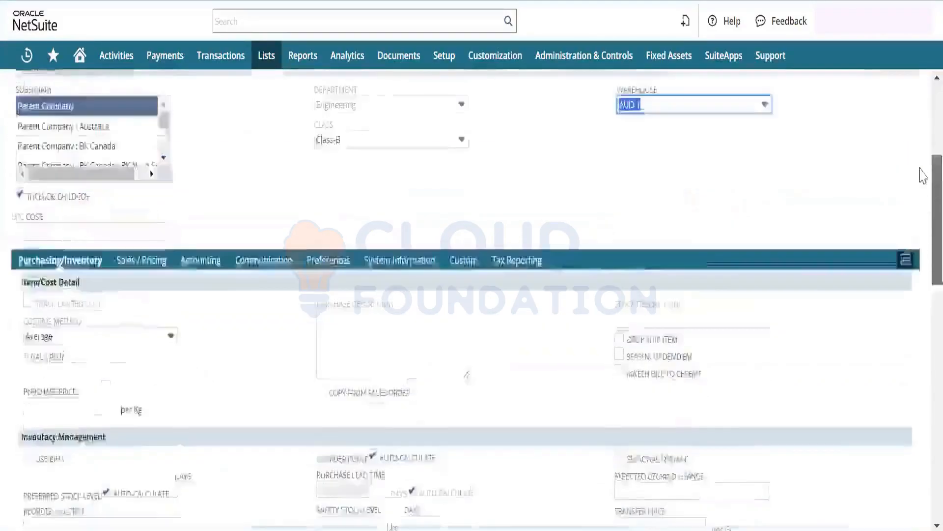
{"action": "scroll", "coordinate": [923, 221], "scroll_direction": "down", "scroll_amount": 12}
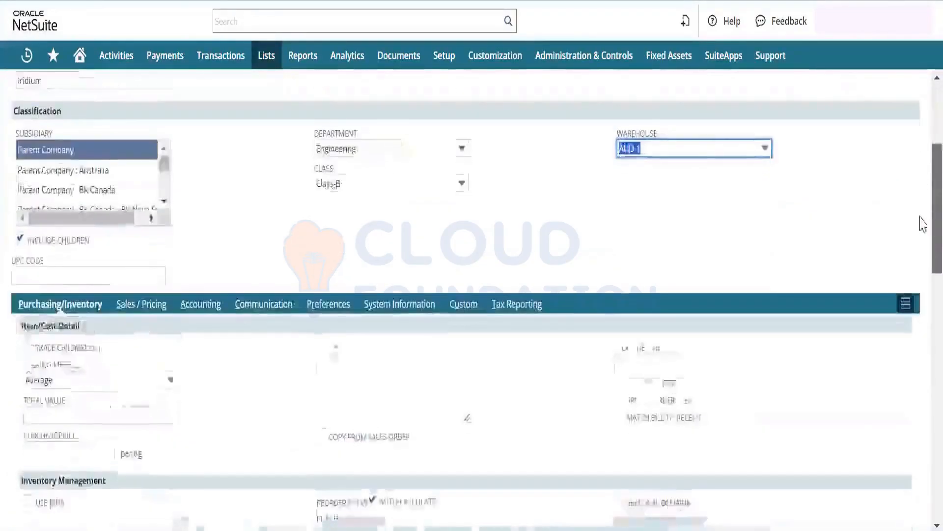
{"action": "scroll", "coordinate": [924, 337], "scroll_direction": "down", "scroll_amount": 7}
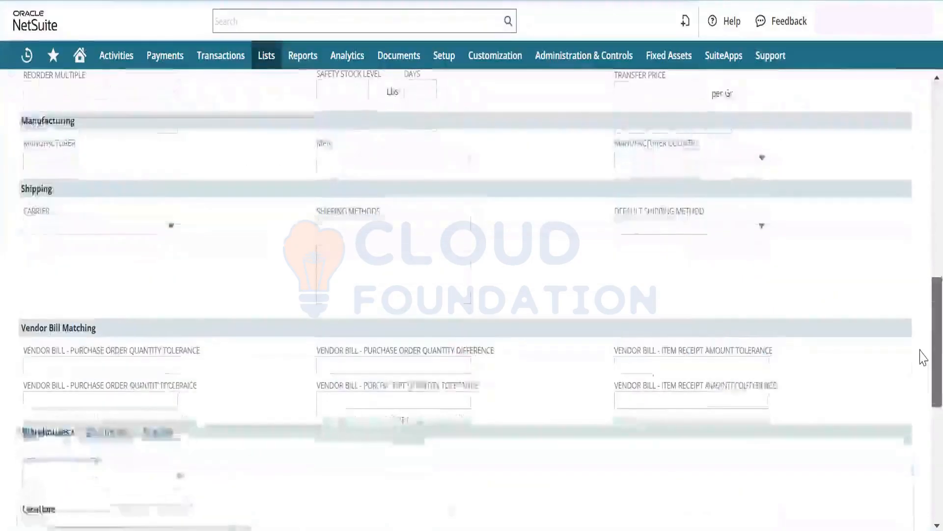
{"action": "scroll", "coordinate": [921, 186], "scroll_direction": "up", "scroll_amount": 18}
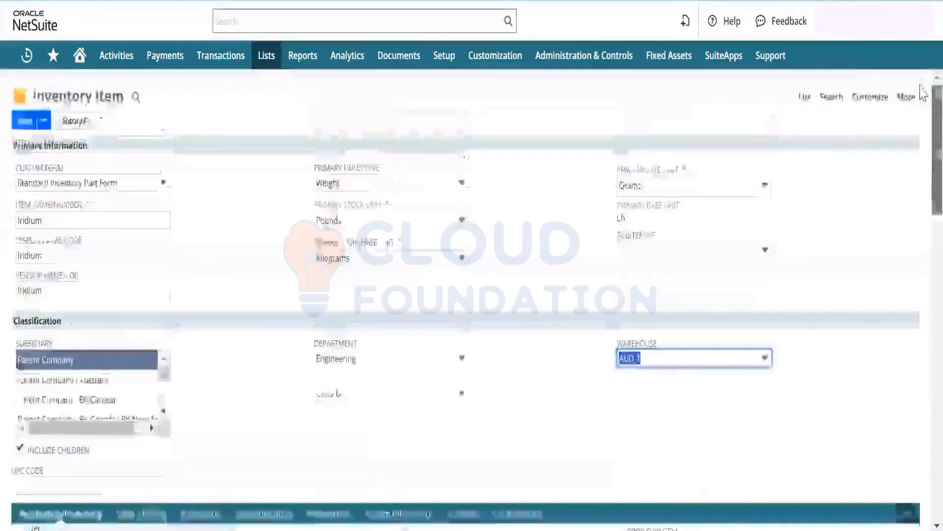
{"action": "left_click", "coordinate": [25, 121]}
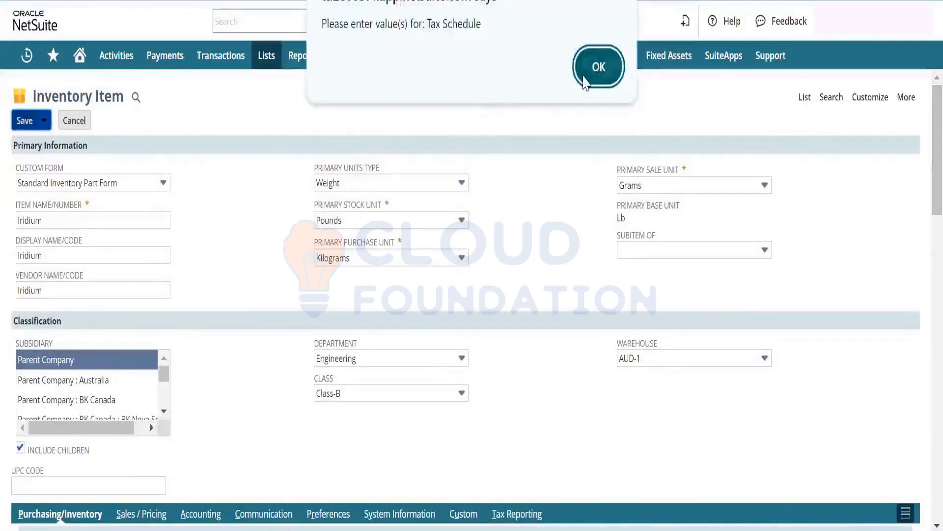
{"action": "left_click", "coordinate": [600, 68]}
Set the item's tax schedule to Non Taxable in its accounting details and try to save the item again.
{"action": "scroll", "coordinate": [923, 162], "scroll_direction": "down", "scroll_amount": 8}
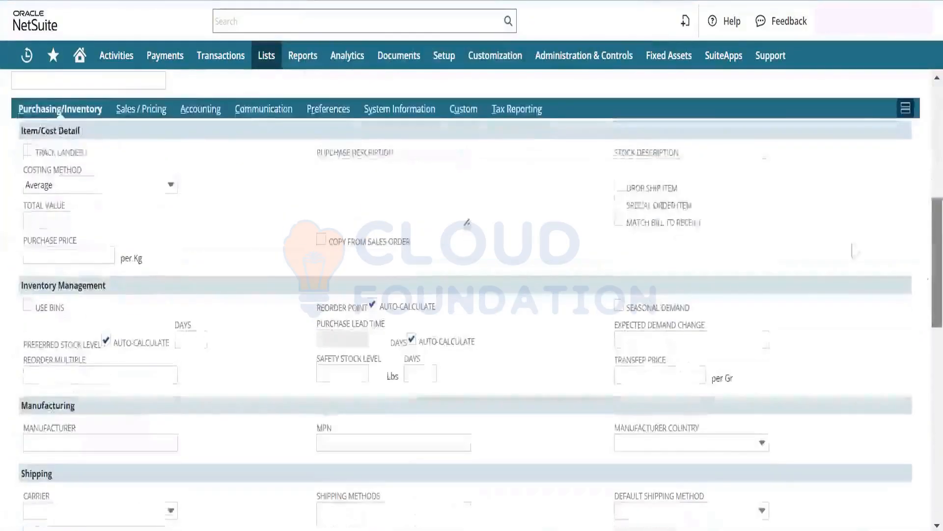
{"action": "left_click", "coordinate": [201, 109]}
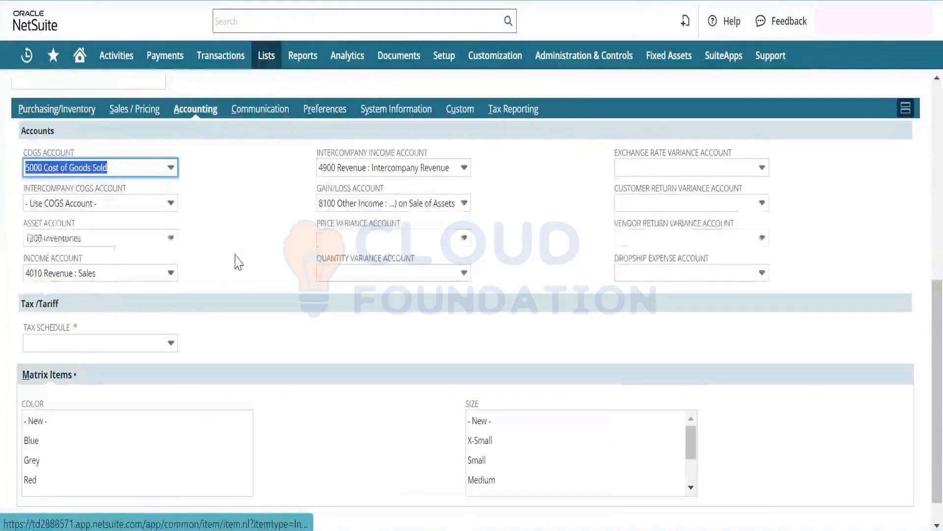
{"action": "left_click", "coordinate": [158, 344]}
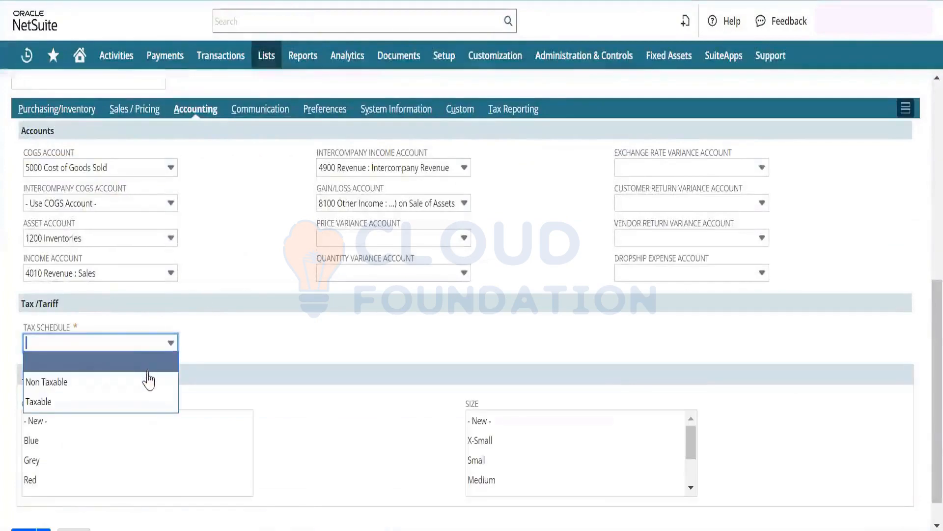
{"action": "left_click", "coordinate": [148, 383]}
{"action": "left_click", "coordinate": [266, 282]}
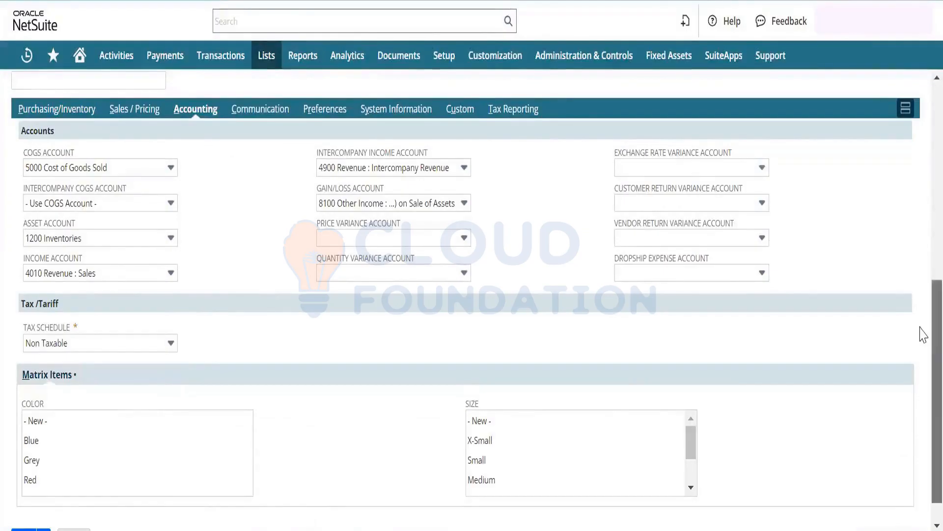
{"action": "scroll", "coordinate": [922, 181], "scroll_direction": "up", "scroll_amount": 8}
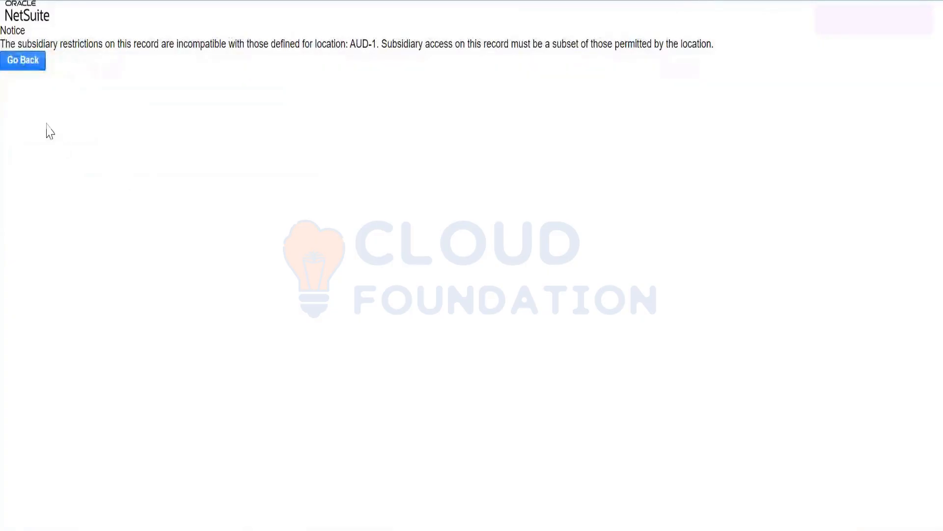
Return from the notice to the Iridium item form and set the primary units type to Weight.
{"action": "left_click", "coordinate": [23, 66]}
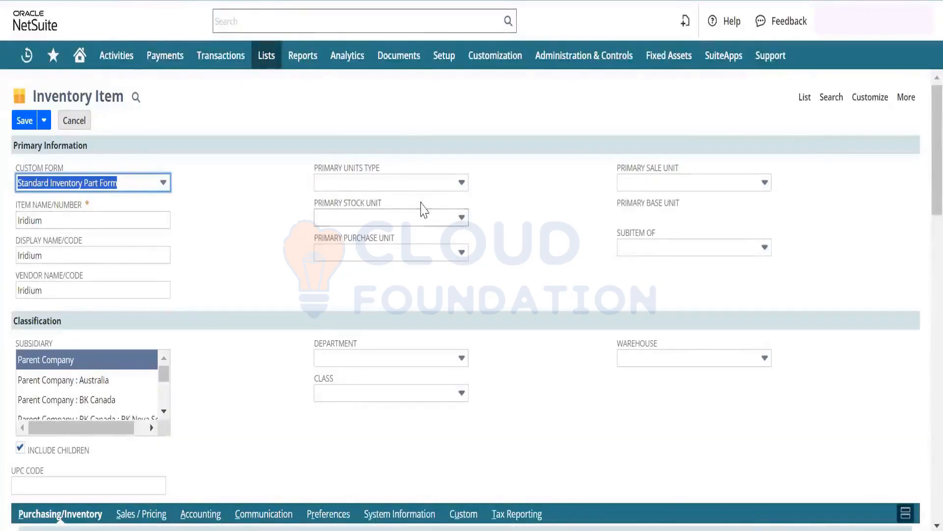
{"action": "left_click", "coordinate": [375, 184]}
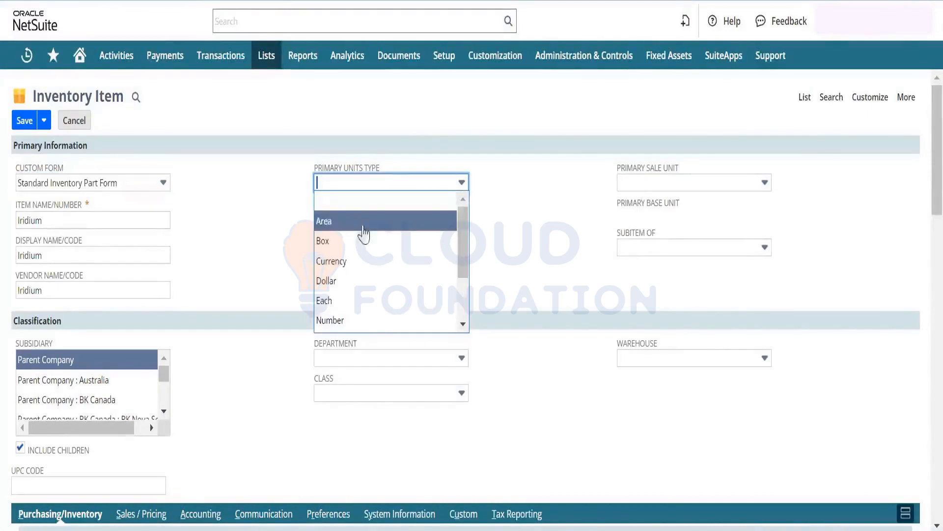
{"action": "type", "text": "w"}
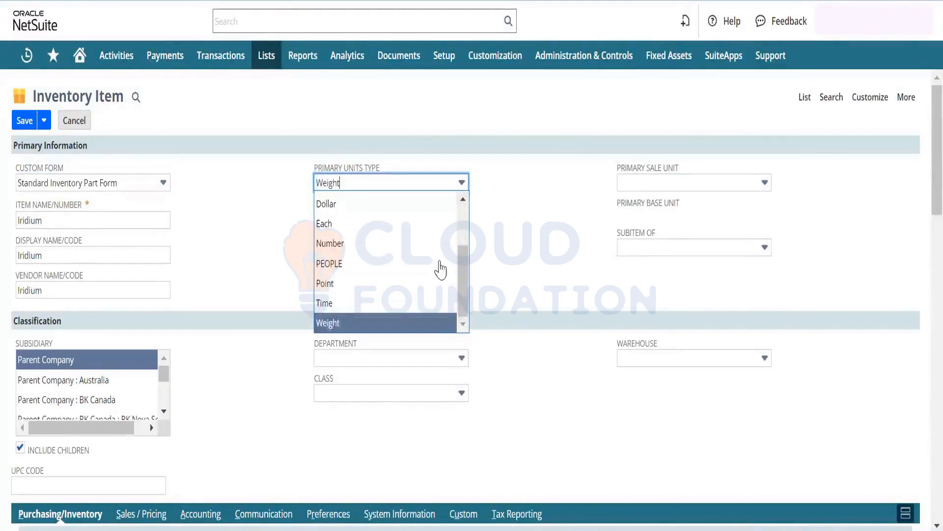
{"action": "left_click", "coordinate": [389, 324]}
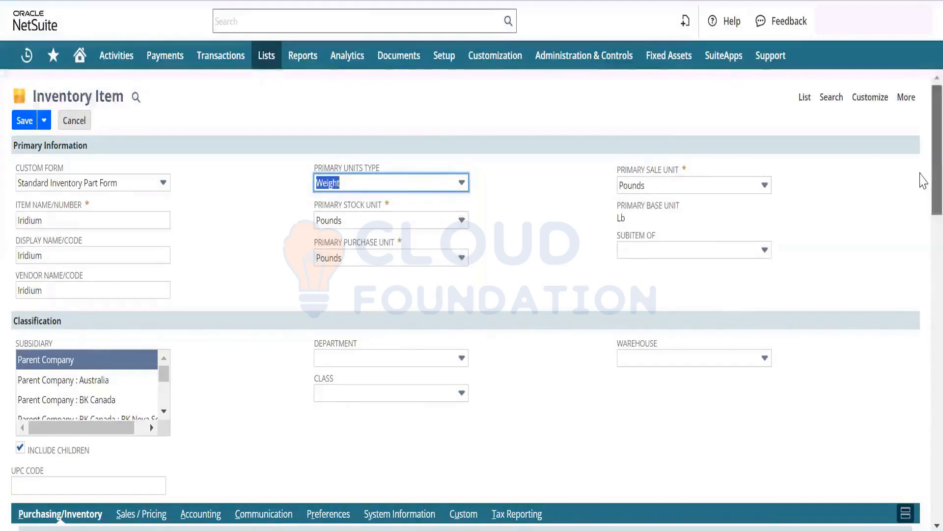
Set the tax schedule to Non Taxable in the accounting details and save the Iridium item.
{"action": "scroll", "coordinate": [921, 216], "scroll_direction": "down", "scroll_amount": 5}
{"action": "scroll", "coordinate": [921, 275], "scroll_direction": "down", "scroll_amount": 6}
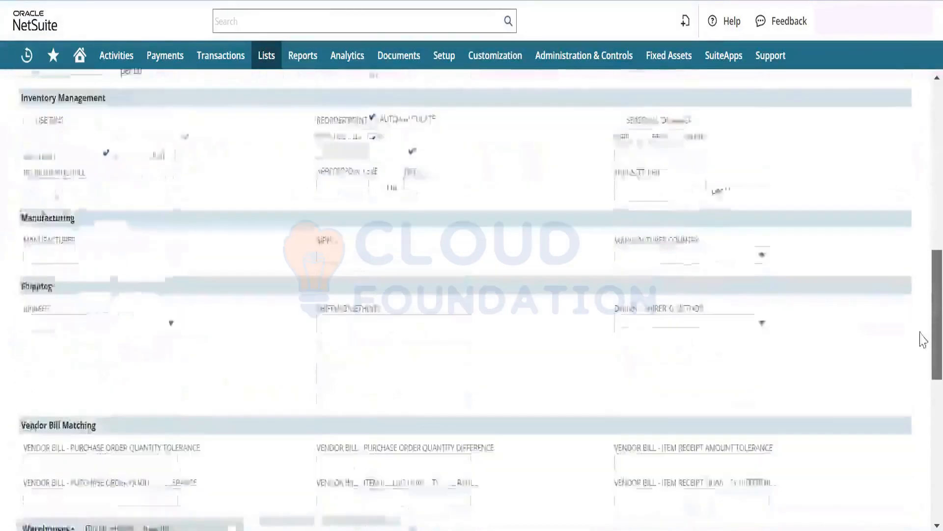
{"action": "scroll", "coordinate": [921, 320], "scroll_direction": "up", "scroll_amount": 5}
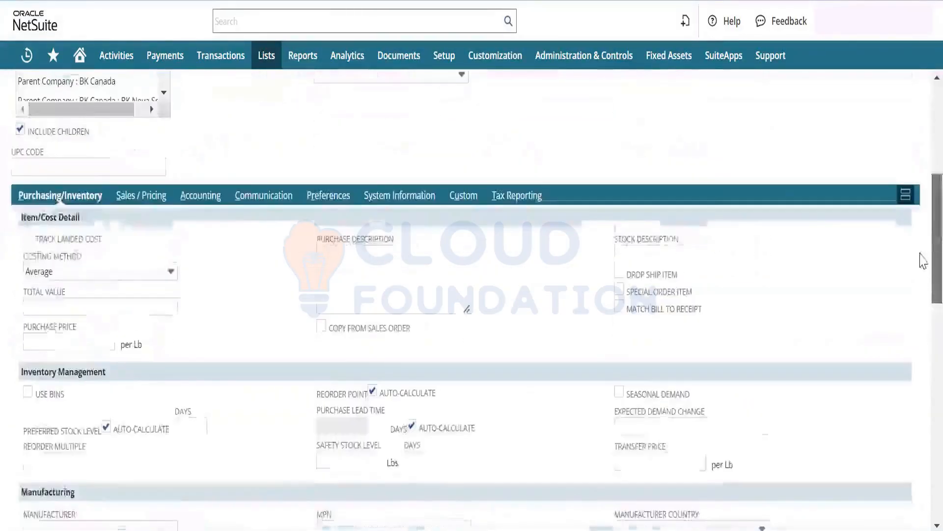
{"action": "left_click", "coordinate": [200, 195]}
{"action": "left_click", "coordinate": [141, 429]}
{"action": "left_click", "coordinate": [134, 469]}
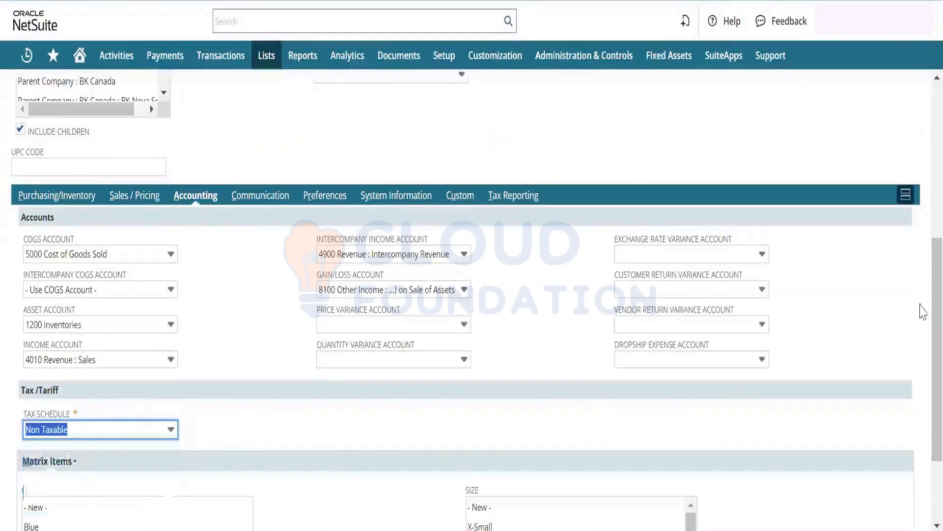
{"action": "scroll", "coordinate": [923, 290], "scroll_direction": "up", "scroll_amount": 6}
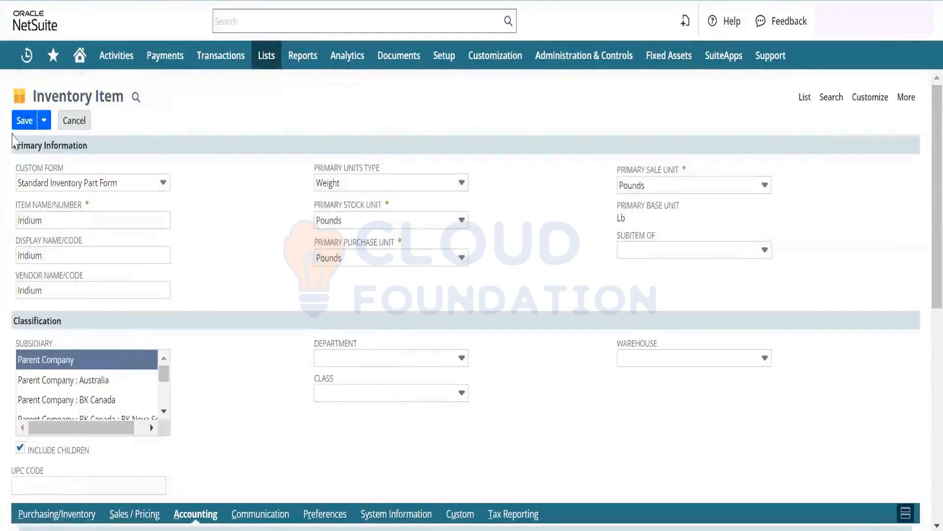
{"action": "left_click", "coordinate": [22, 123]}
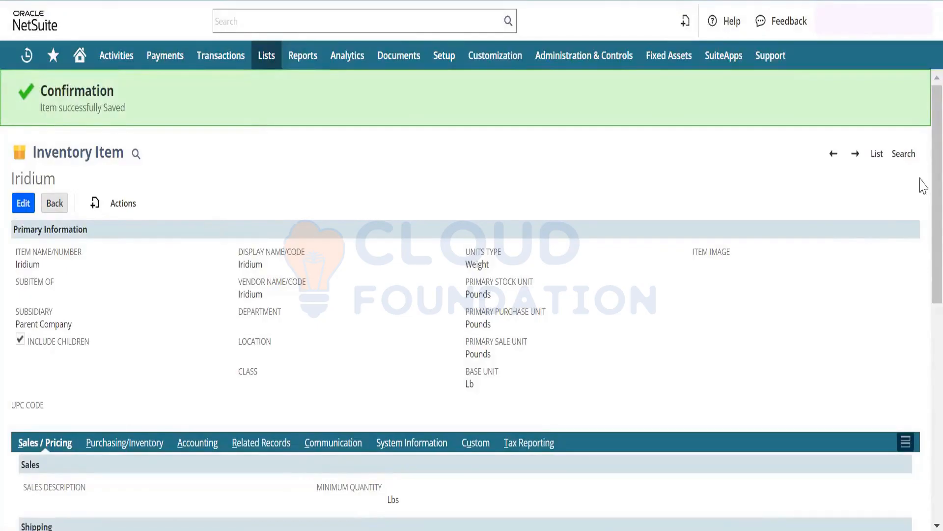
Open the saved Iridium item for editing and examine its primary information, sales/pricing and purchasing/inventory details.
{"action": "scroll", "coordinate": [922, 221], "scroll_direction": "down", "scroll_amount": 2}
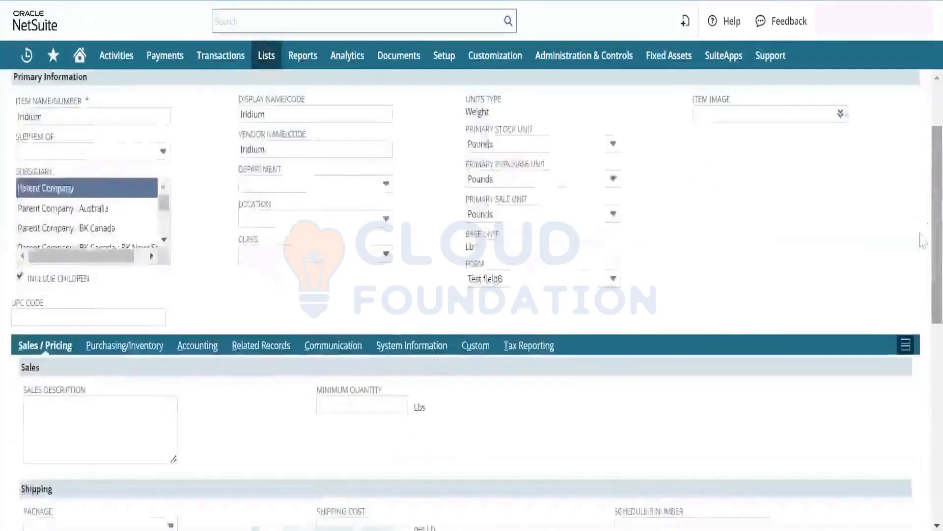
{"action": "scroll", "coordinate": [922, 245], "scroll_direction": "down", "scroll_amount": 2}
{"action": "scroll", "coordinate": [920, 253], "scroll_direction": "up", "scroll_amount": 4}
{"action": "scroll", "coordinate": [921, 273], "scroll_direction": "down", "scroll_amount": 2}
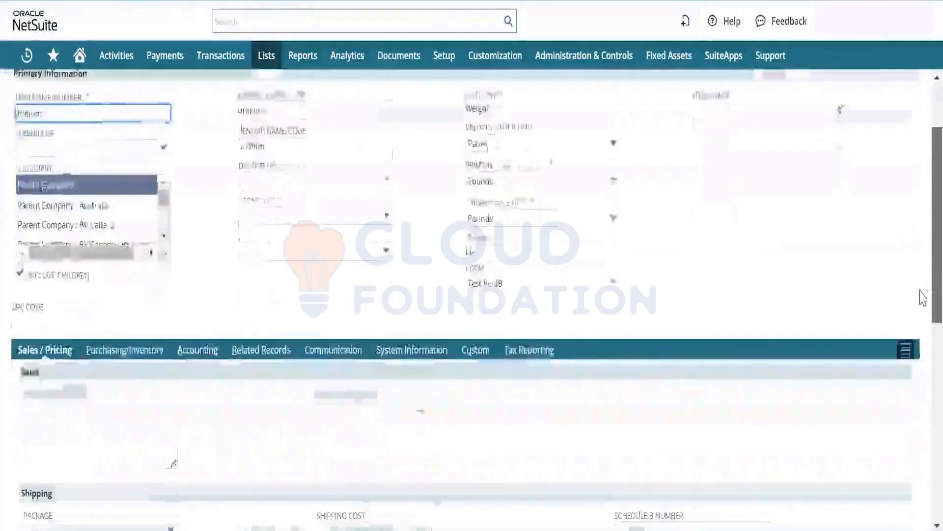
{"action": "scroll", "coordinate": [922, 297], "scroll_direction": "down", "scroll_amount": 2}
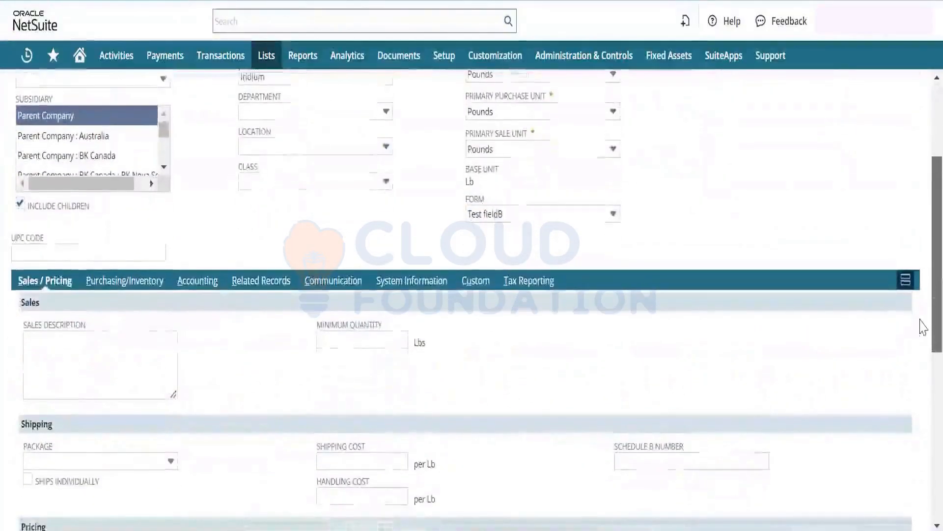
{"action": "scroll", "coordinate": [921, 327], "scroll_direction": "down", "scroll_amount": 3}
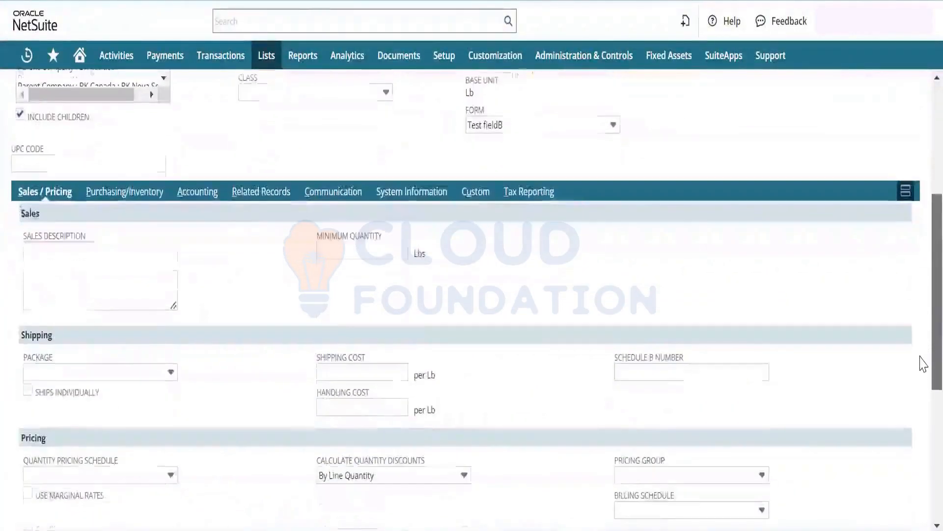
{"action": "left_click", "coordinate": [127, 192]}
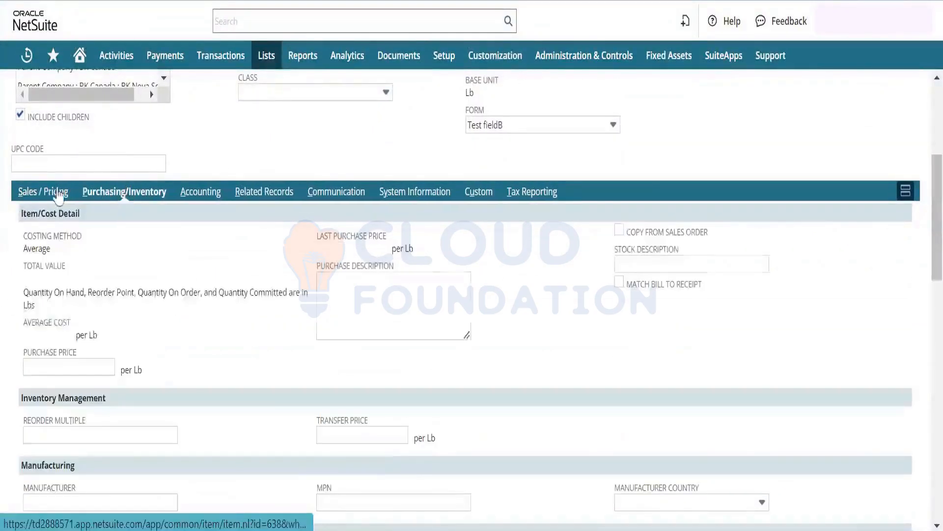
{"action": "left_click", "coordinate": [39, 195]}
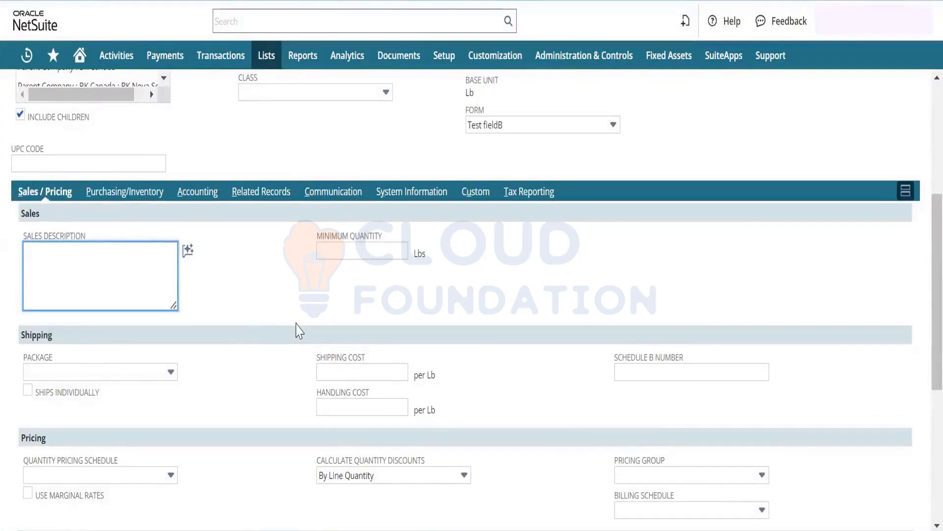
{"action": "scroll", "coordinate": [921, 297], "scroll_direction": "up", "scroll_amount": 4}
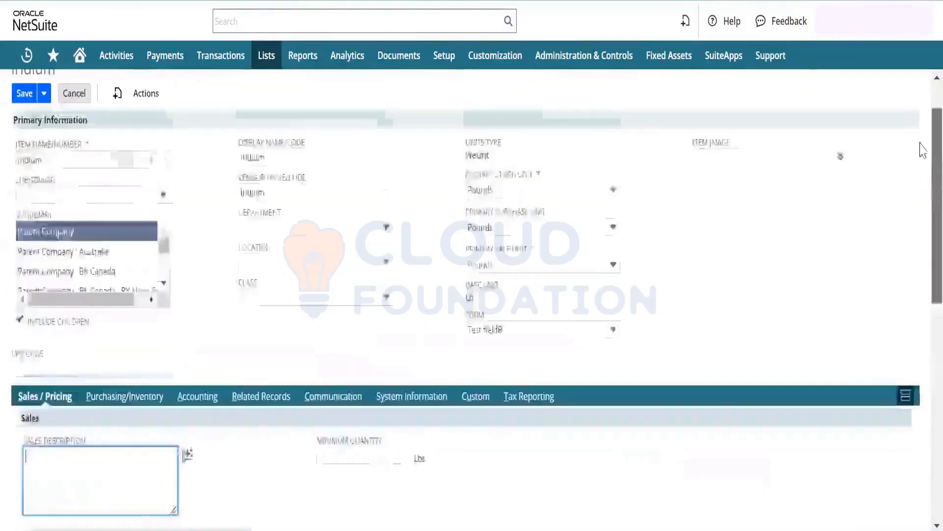
{"action": "scroll", "coordinate": [923, 150], "scroll_direction": "up", "scroll_amount": 1}
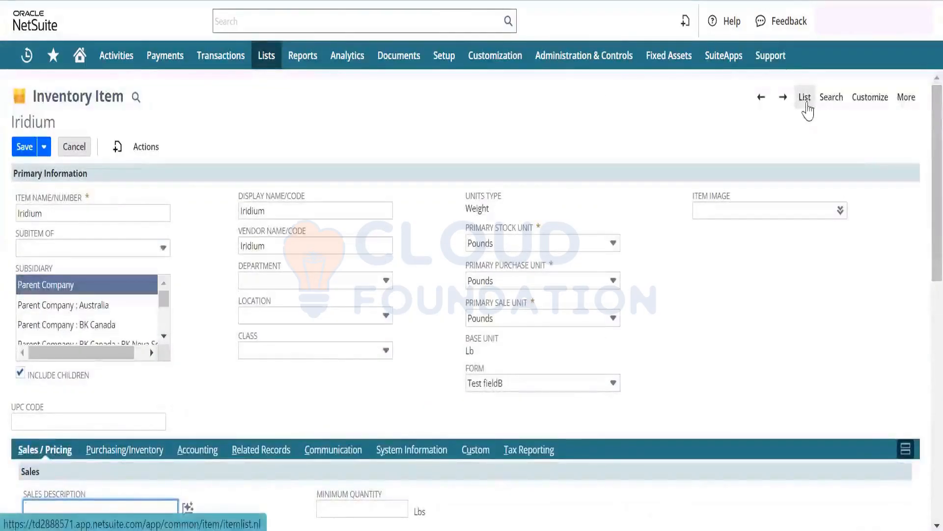
{"action": "left_click", "coordinate": [142, 146]}
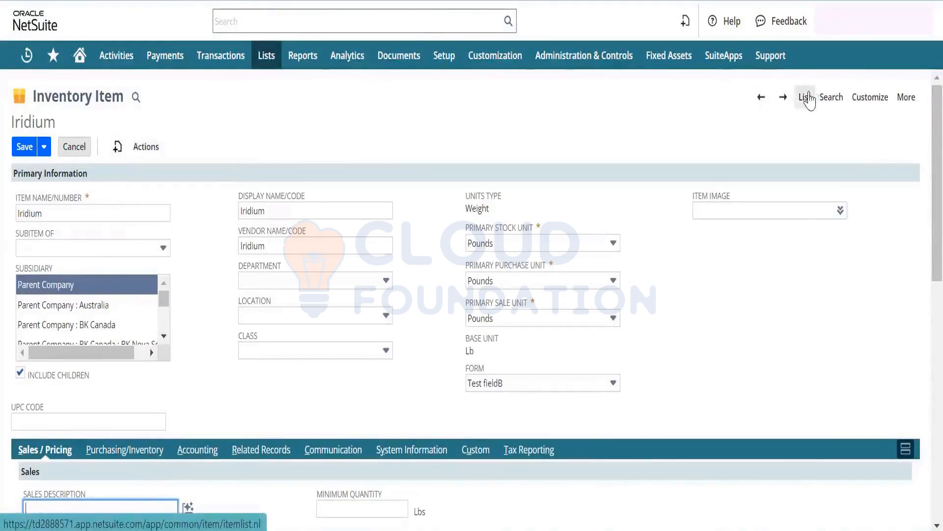
Start a new item from the items list, view the Non-inventory Item for Sale and for Resale forms, and return to the list.
{"action": "left_click", "coordinate": [808, 94]}
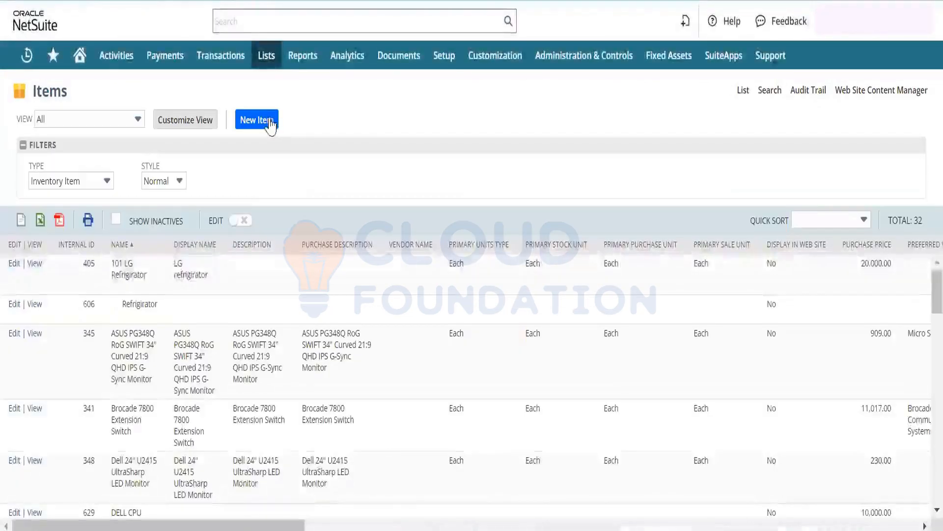
{"action": "left_click", "coordinate": [271, 125]}
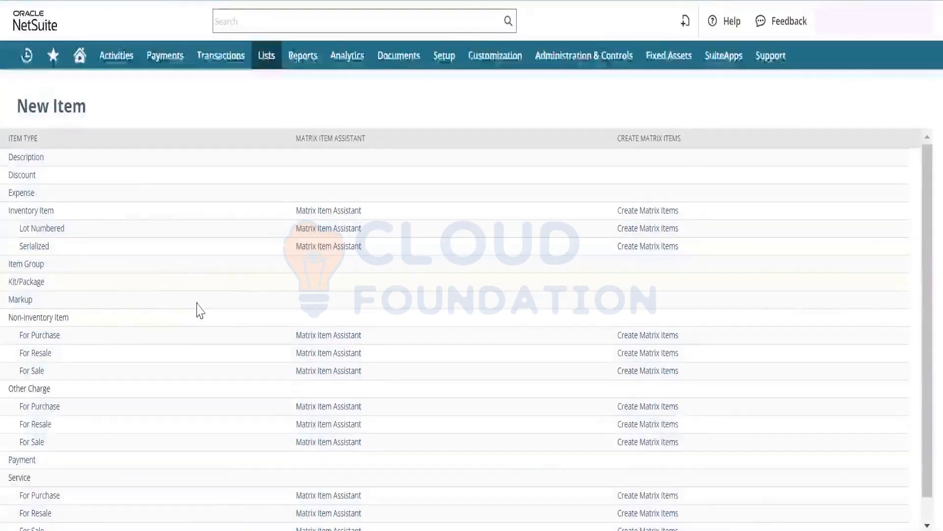
{"action": "left_click", "coordinate": [43, 339]}
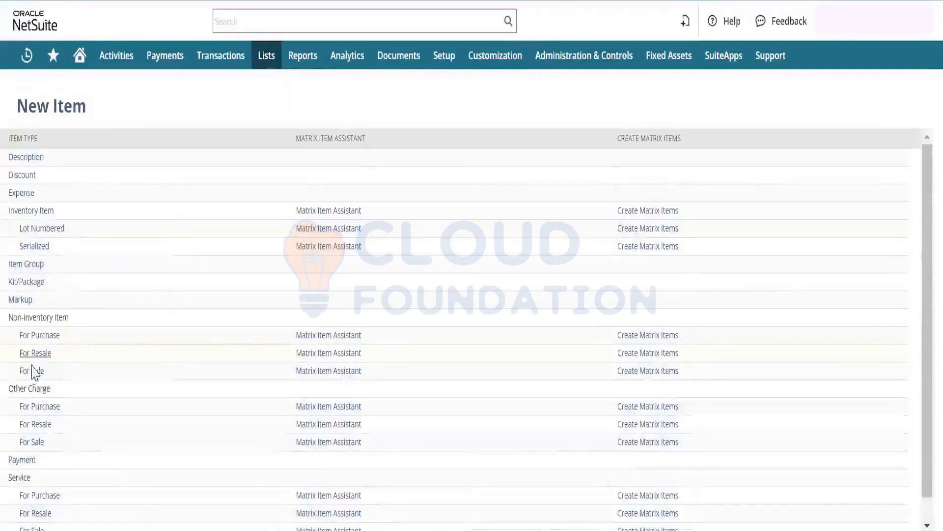
{"action": "left_click", "coordinate": [32, 370]}
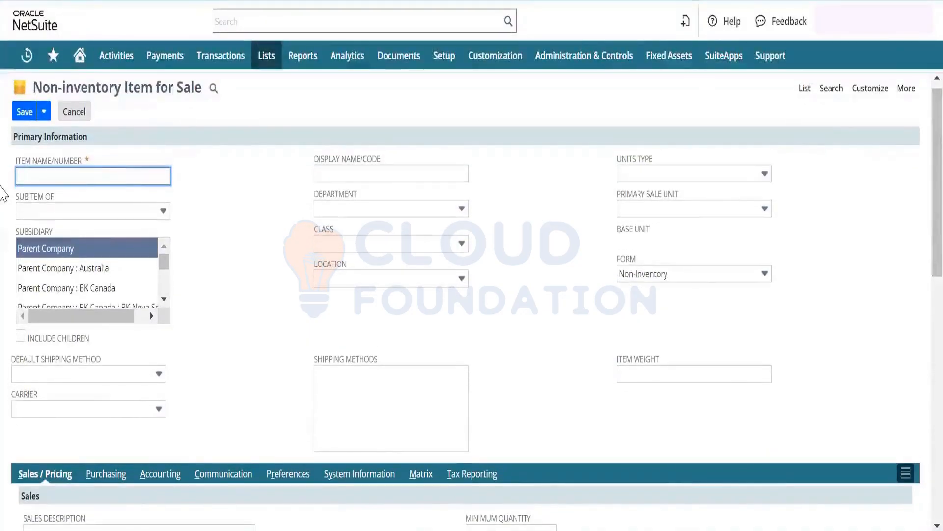
{"action": "left_click", "coordinate": [74, 111]}
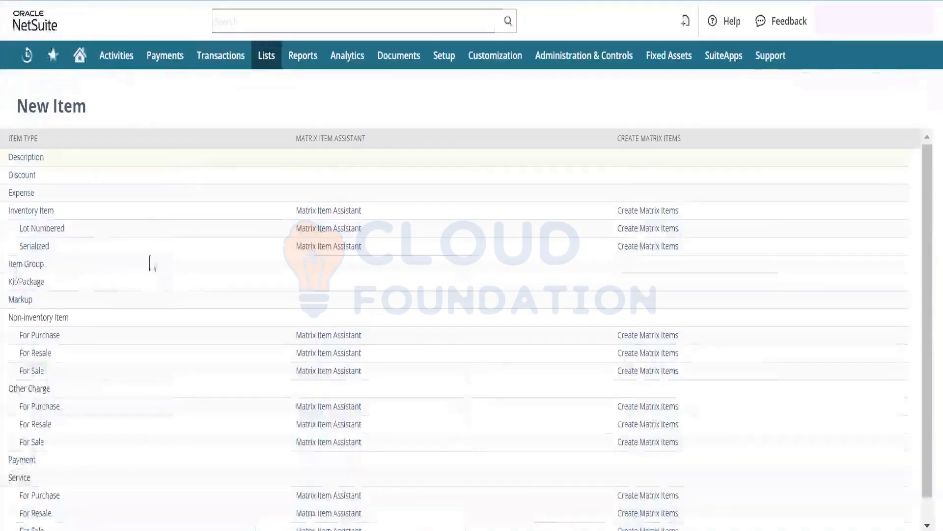
{"action": "left_click", "coordinate": [43, 354]}
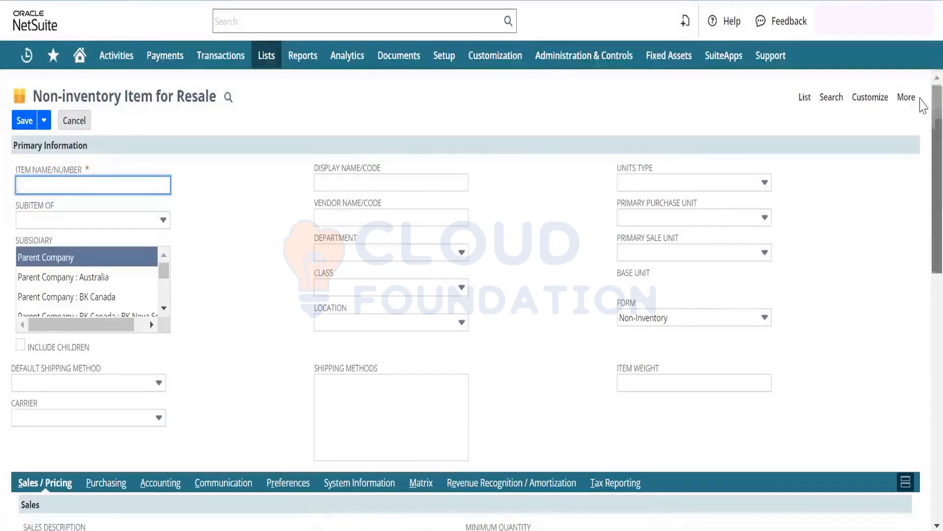
{"action": "left_click", "coordinate": [805, 98]}
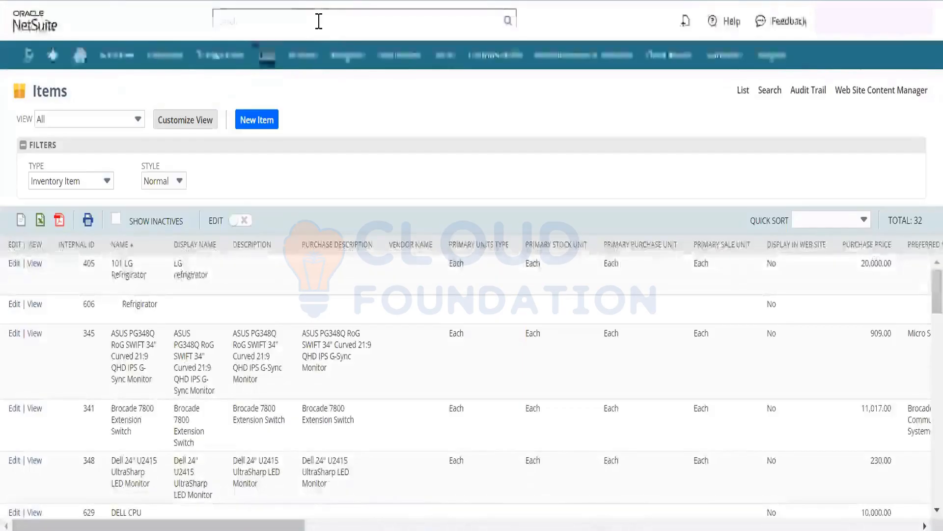
Find the Iridium item with the global search and open it for editing.
{"action": "left_click", "coordinate": [319, 21]}
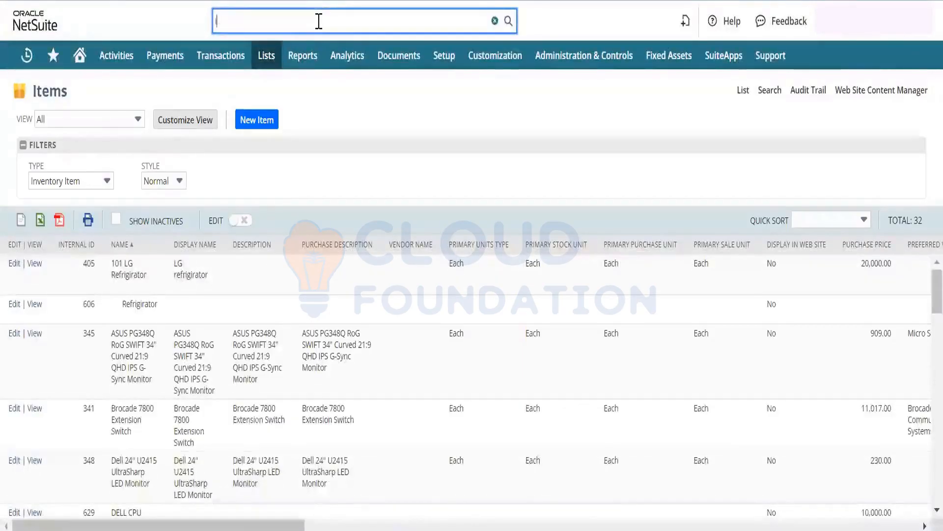
{"action": "type", "text": "iridium"}
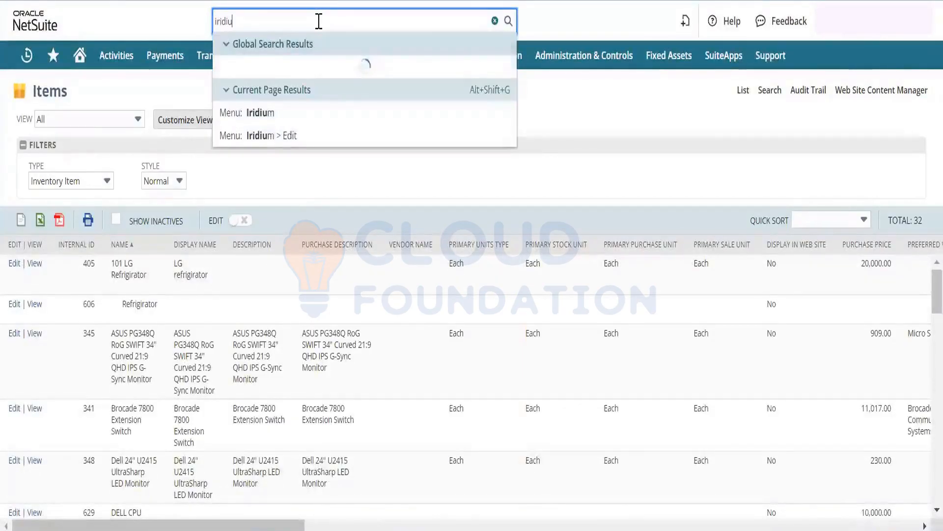
{"action": "left_click", "coordinate": [294, 136]}
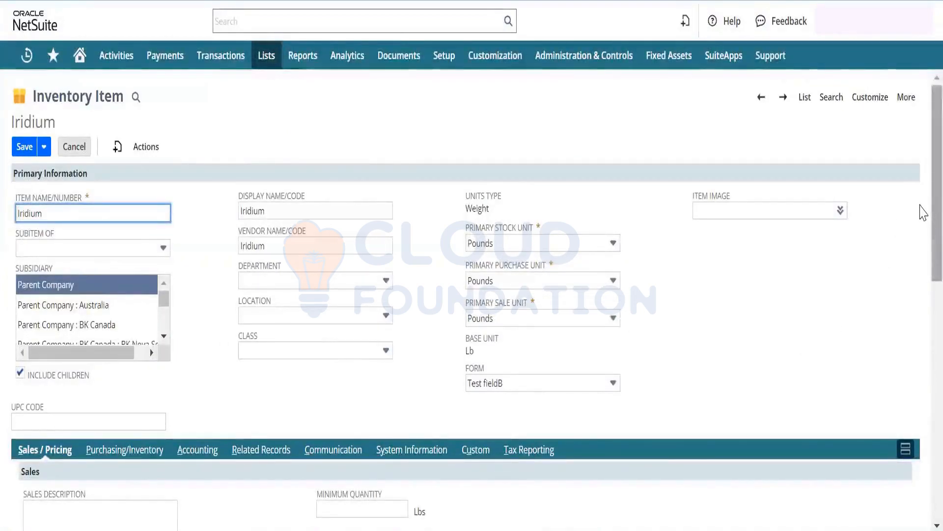
Review the Iridium item's primary information and set its sales description to "Iridium SALE".
{"action": "scroll", "coordinate": [921, 232], "scroll_direction": "down", "scroll_amount": 3}
{"action": "scroll", "coordinate": [922, 243], "scroll_direction": "up", "scroll_amount": 3}
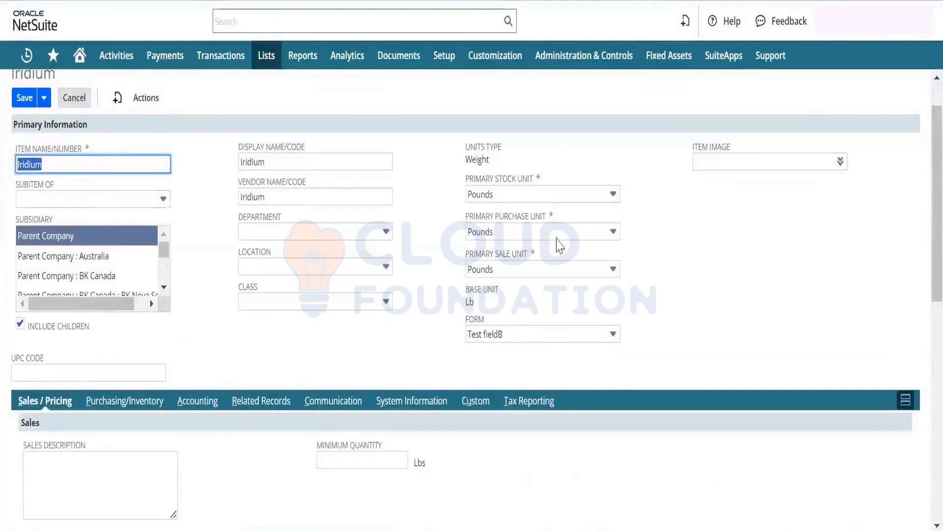
{"action": "scroll", "coordinate": [922, 252], "scroll_direction": "down", "scroll_amount": 1}
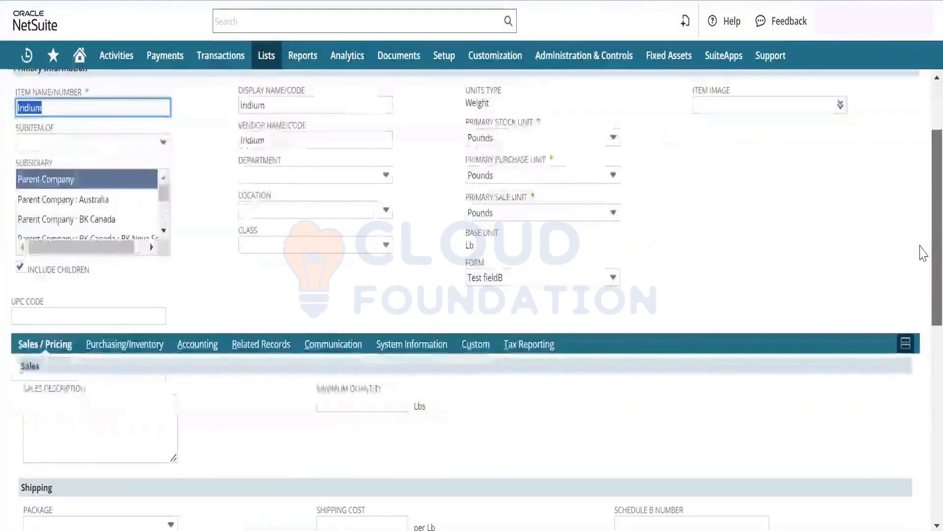
{"action": "scroll", "coordinate": [921, 260], "scroll_direction": "down", "scroll_amount": 1}
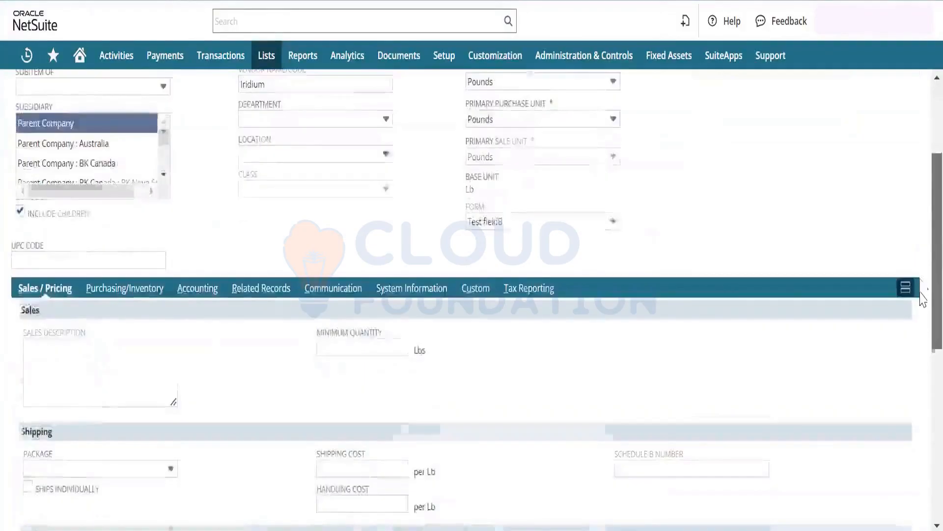
{"action": "scroll", "coordinate": [922, 299], "scroll_direction": "down", "scroll_amount": 1}
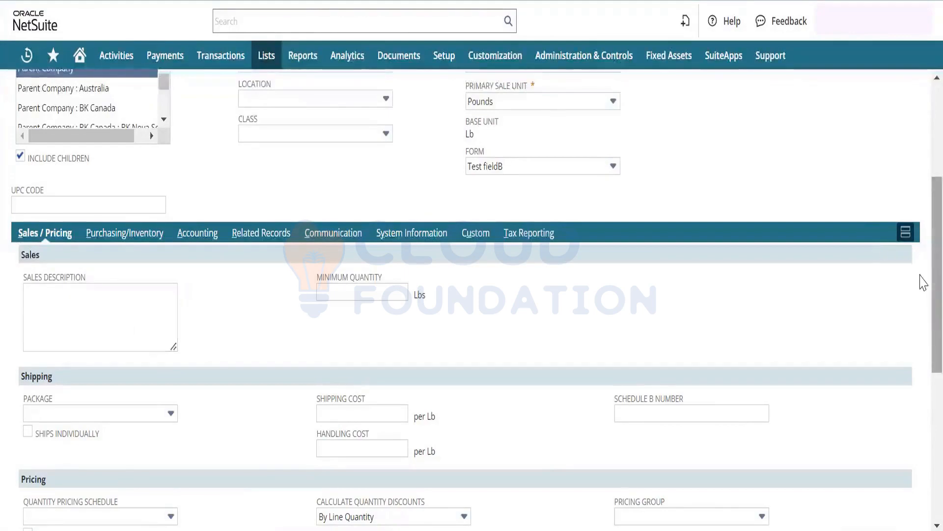
{"action": "scroll", "coordinate": [920, 221], "scroll_direction": "up", "scroll_amount": 5}
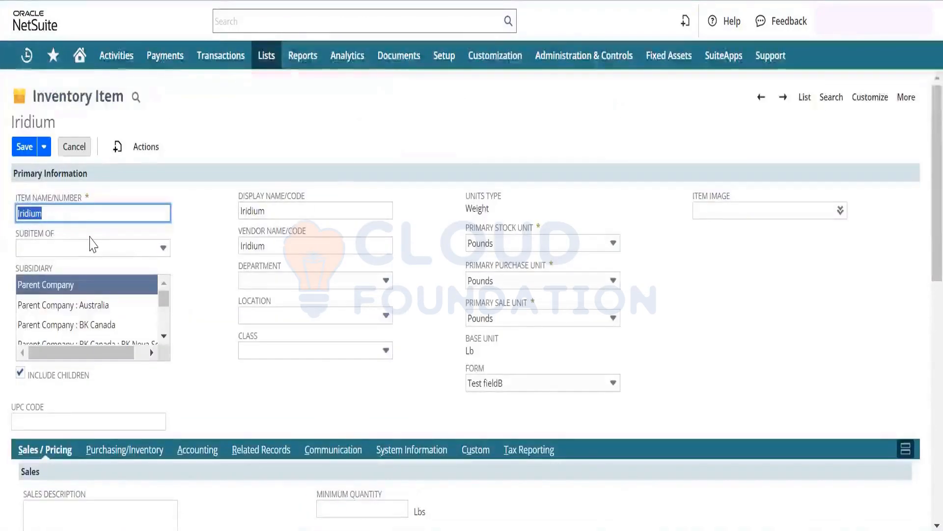
{"action": "scroll", "coordinate": [920, 143], "scroll_direction": "down", "scroll_amount": 8}
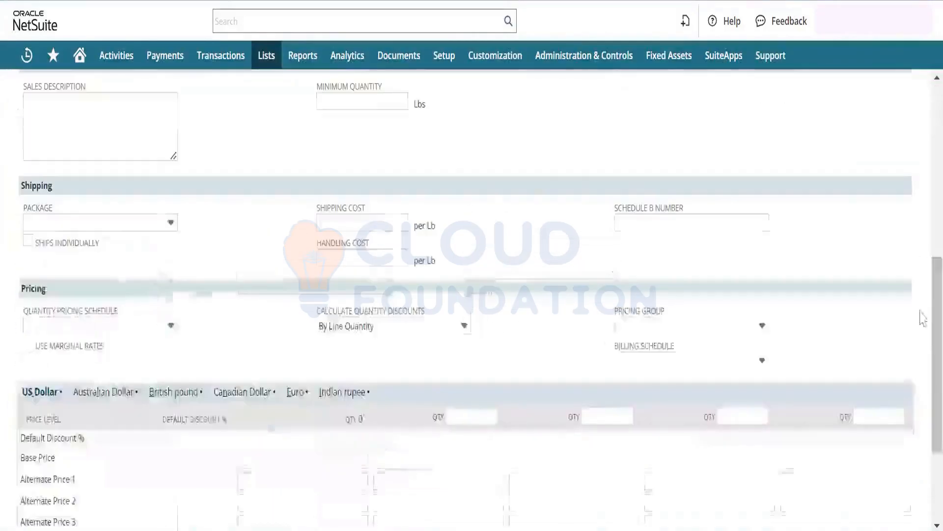
{"action": "left_click", "coordinate": [87, 101]}
{"action": "type", "text": "Iridium SALE"}
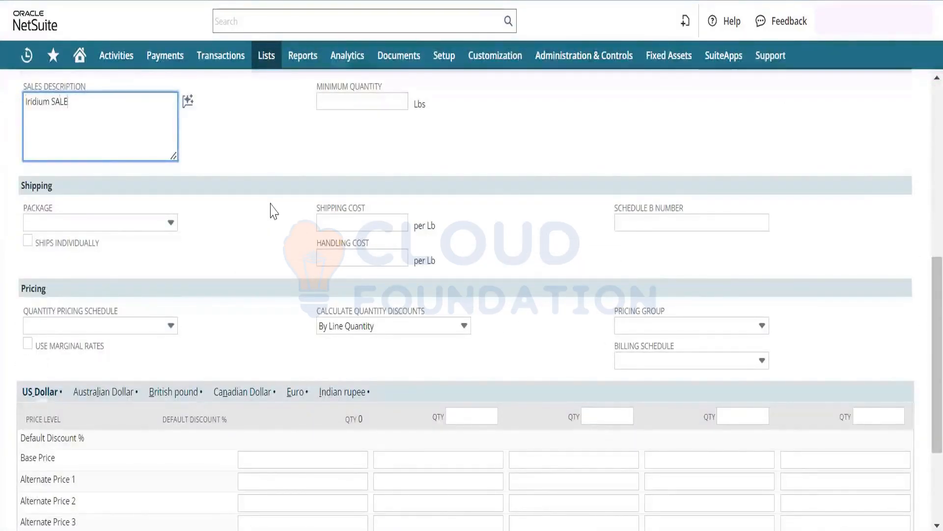
Set the minimum sales quantity of the Iridium item to 10 Lbs.
{"action": "left_click", "coordinate": [400, 100]}
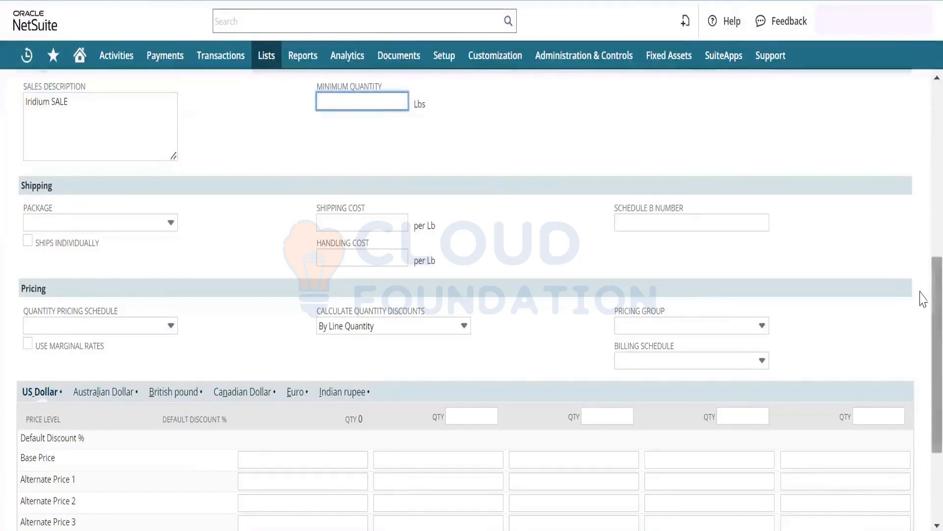
{"action": "scroll", "coordinate": [921, 290], "scroll_direction": "up", "scroll_amount": 1}
{"action": "type", "text": "10"}
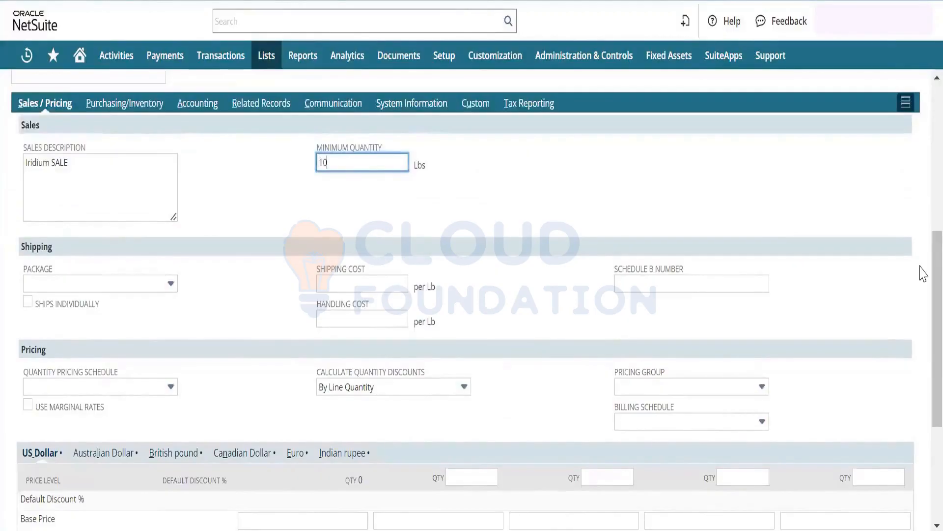
{"action": "key", "text": "Tab"}
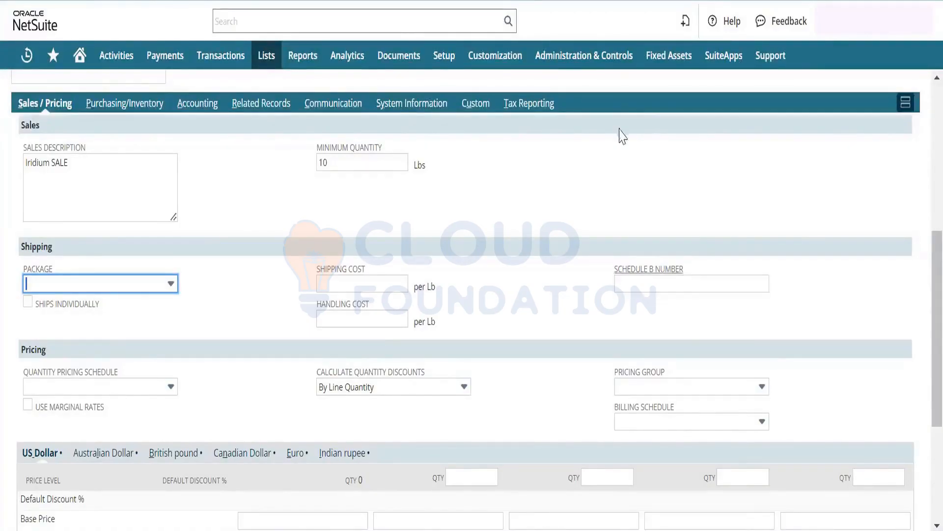
{"action": "left_click", "coordinate": [407, 162]}
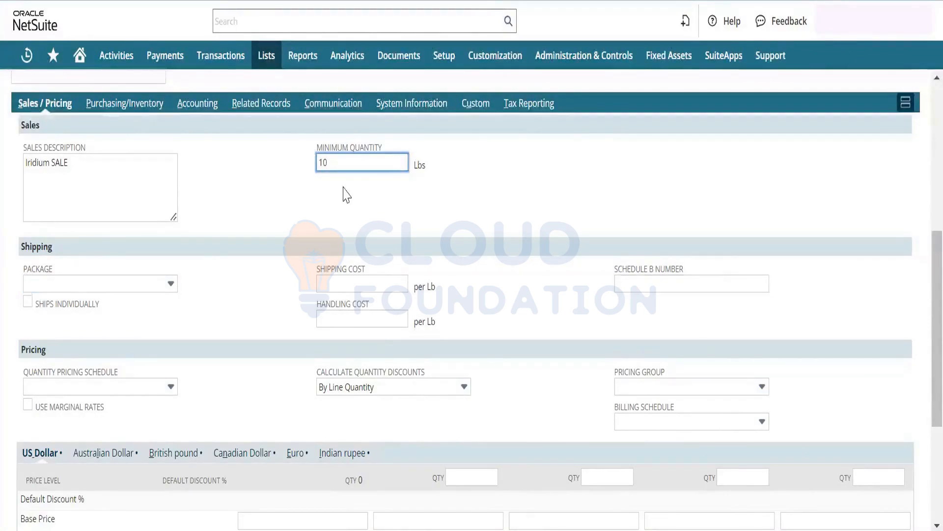
Check the package choices, then set the shipping cost to 10 and the handling cost to 25 per Lb.
{"action": "left_click", "coordinate": [137, 287]}
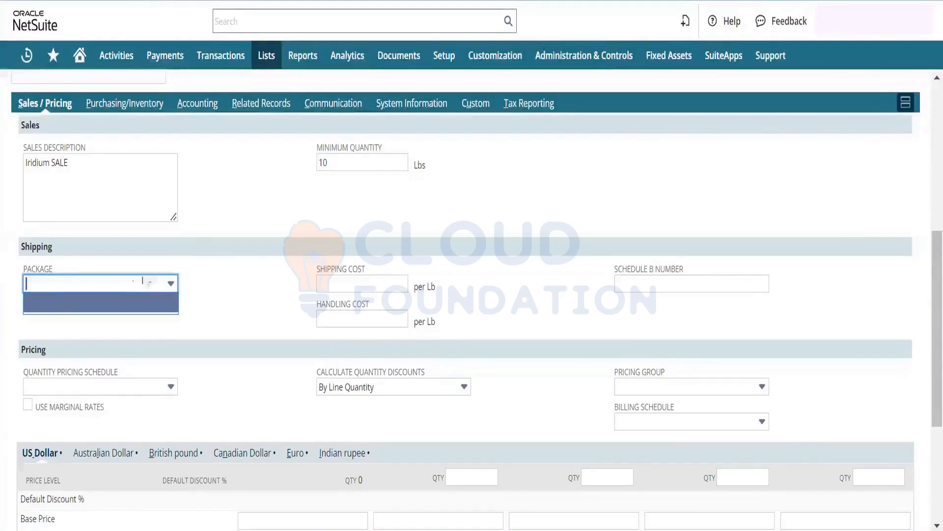
{"action": "left_click", "coordinate": [300, 256]}
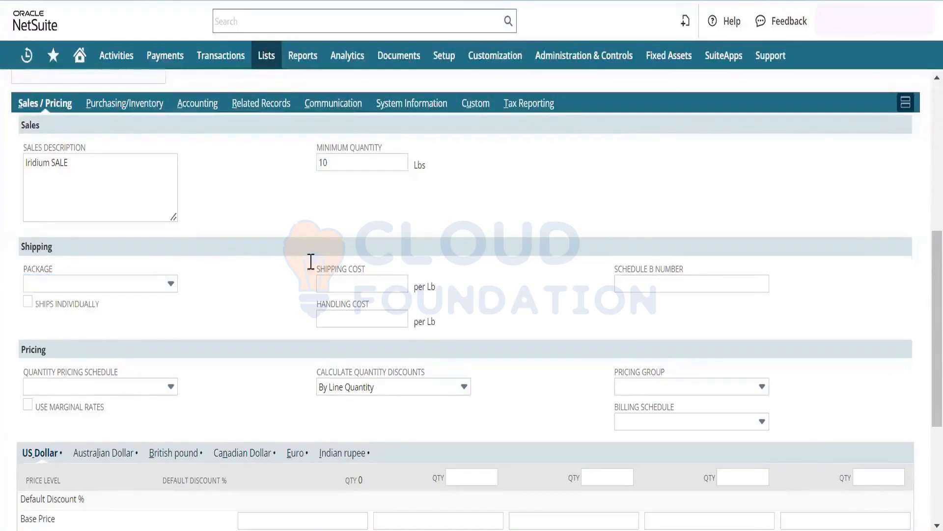
{"action": "left_click", "coordinate": [350, 289]}
{"action": "type", "text": "10"}
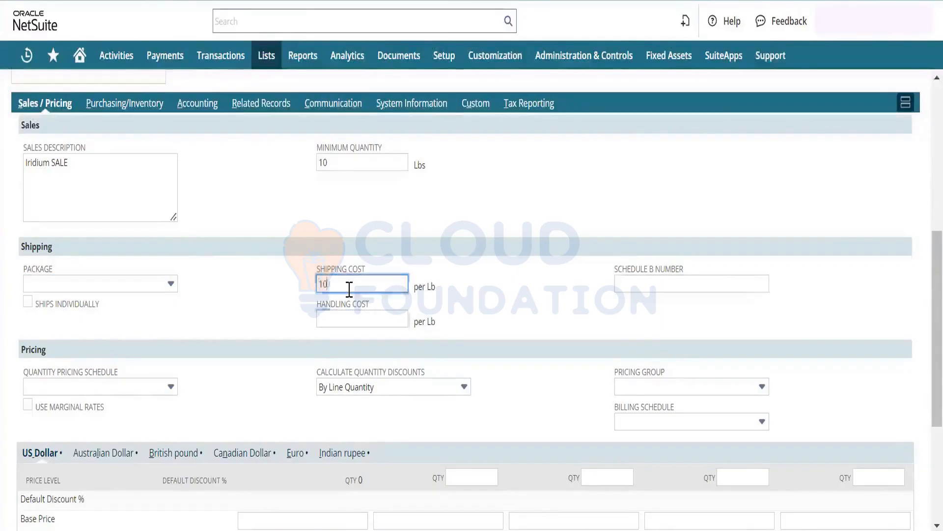
{"action": "key", "text": "Tab"}
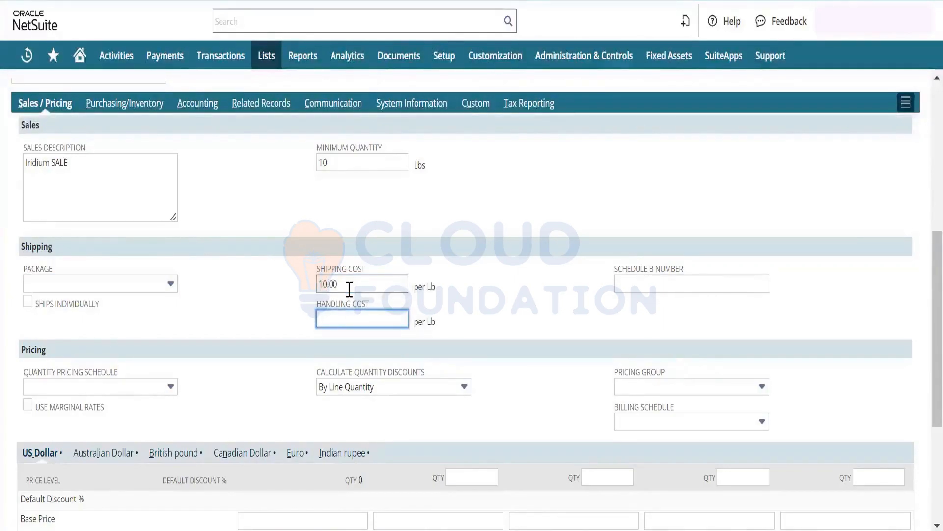
{"action": "type", "text": "25"}
{"action": "key", "text": "Tab"}
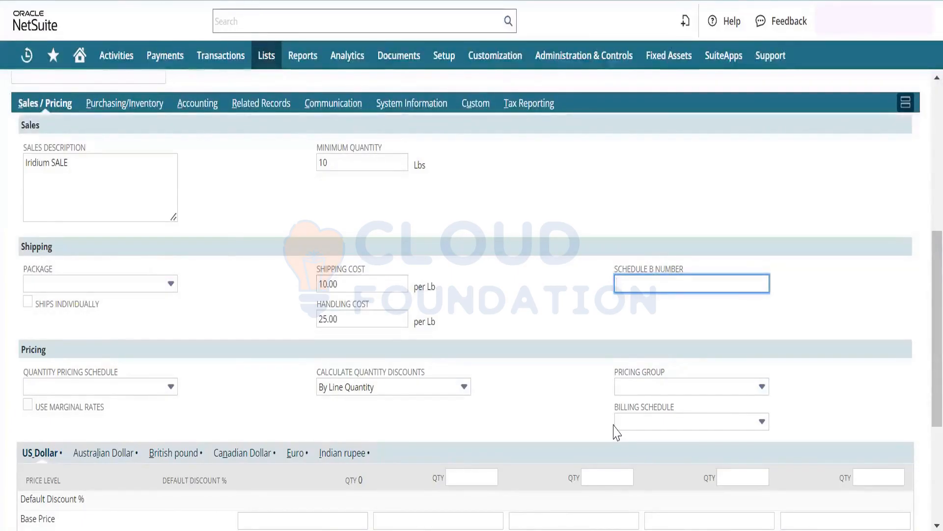
Examine the available quantity pricing schedule options without selecting one.
{"action": "scroll", "coordinate": [922, 327], "scroll_direction": "down", "scroll_amount": 3}
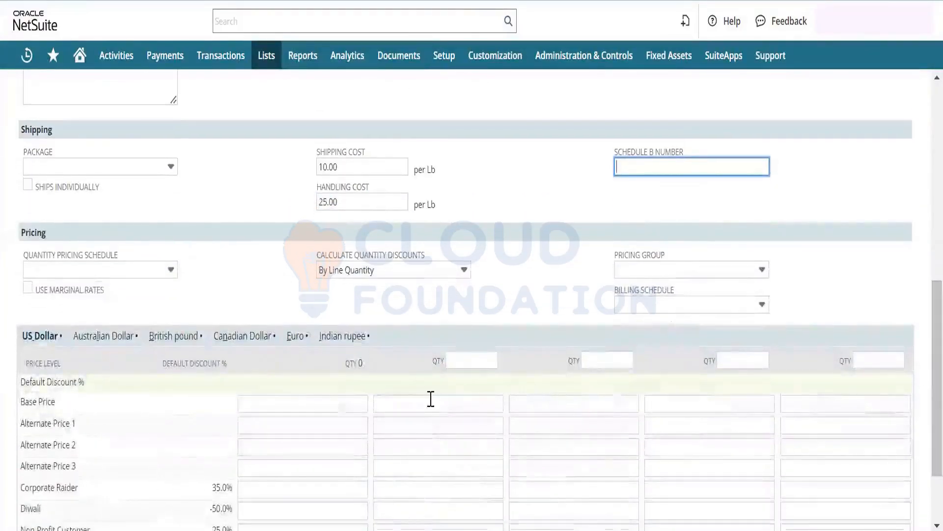
{"action": "left_click", "coordinate": [131, 273]}
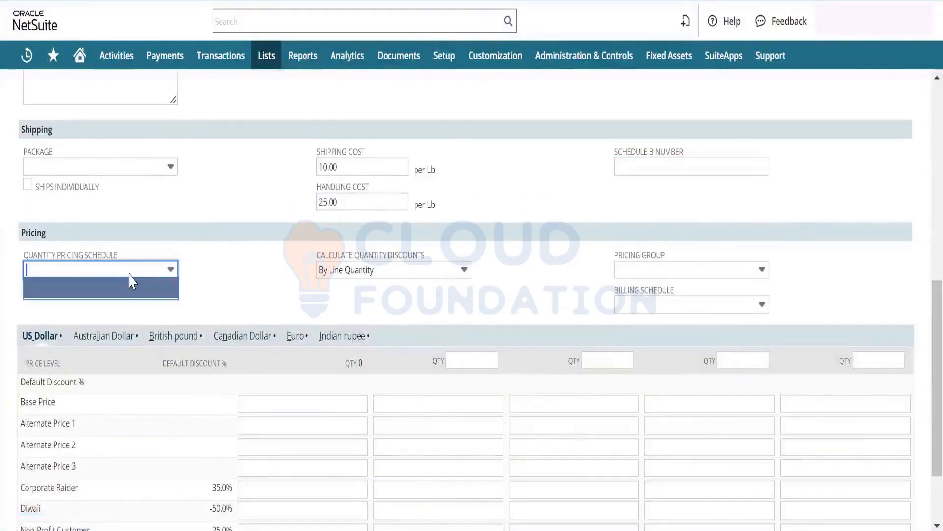
{"action": "left_click", "coordinate": [197, 271]}
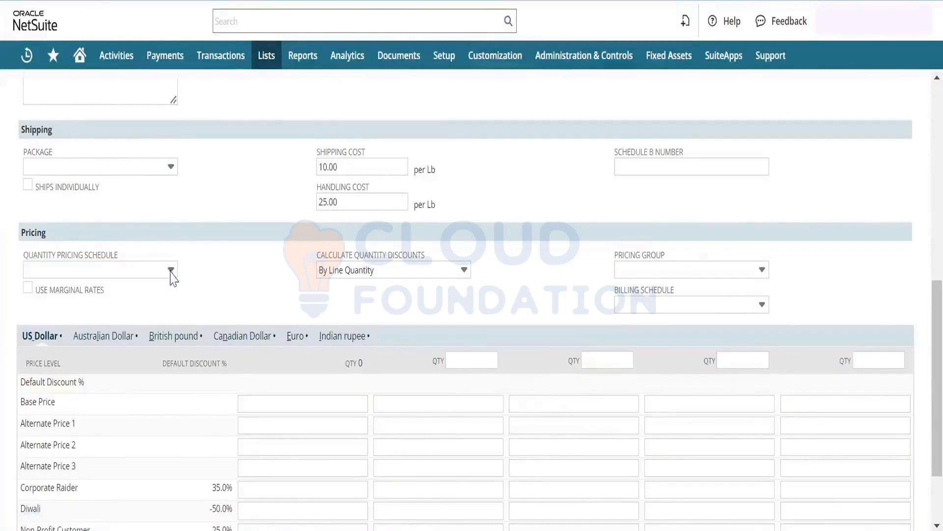
{"action": "left_click", "coordinate": [172, 278]}
{"action": "left_click", "coordinate": [219, 280]}
Enter quantity breaks of 10, 20, 30 and 40 in the US Dollar pricing table.
{"action": "scroll", "coordinate": [920, 367], "scroll_direction": "down", "scroll_amount": 2}
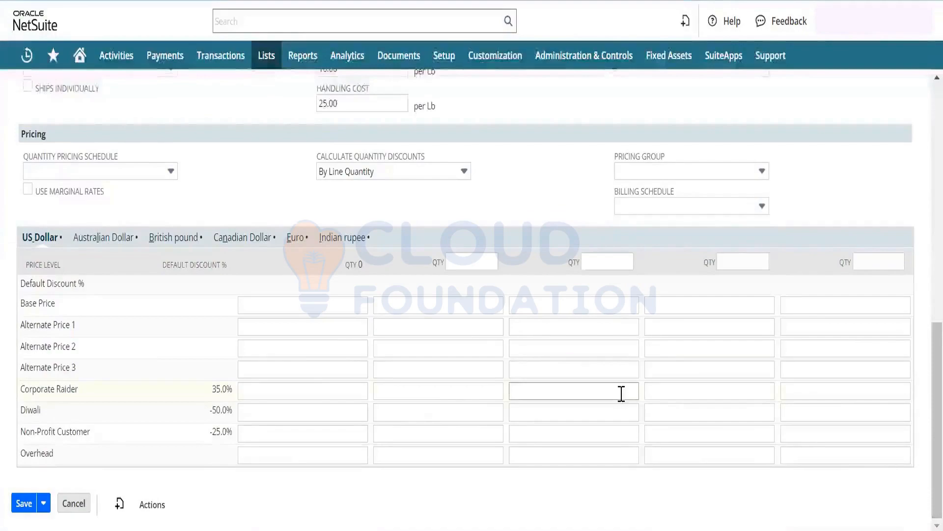
{"action": "left_click", "coordinate": [490, 263]}
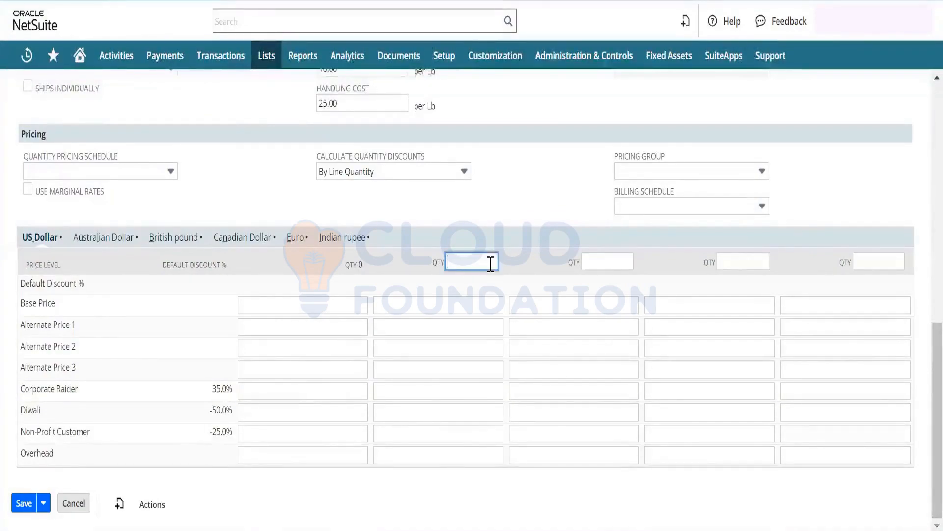
{"action": "key", "text": "Tab"}
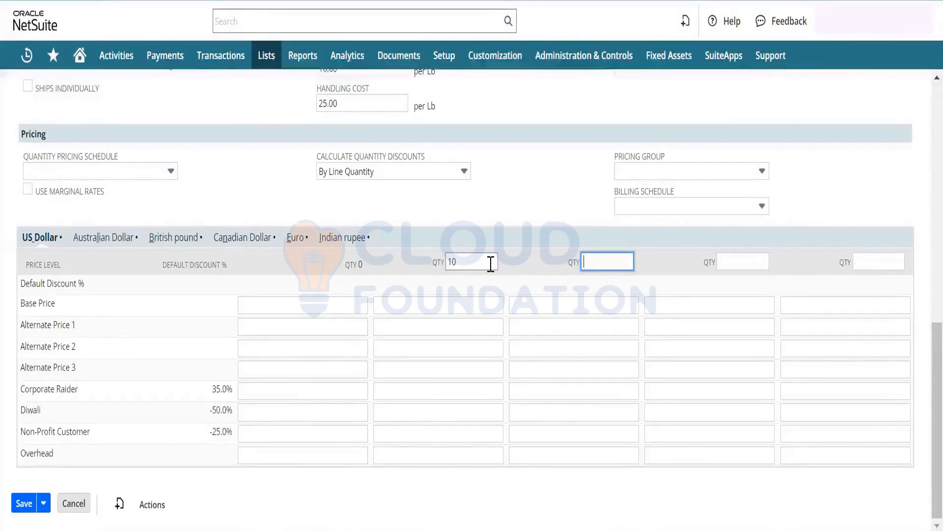
{"action": "type", "text": "20"}
{"action": "key", "text": "Tab"}
{"action": "type", "text": "3"}
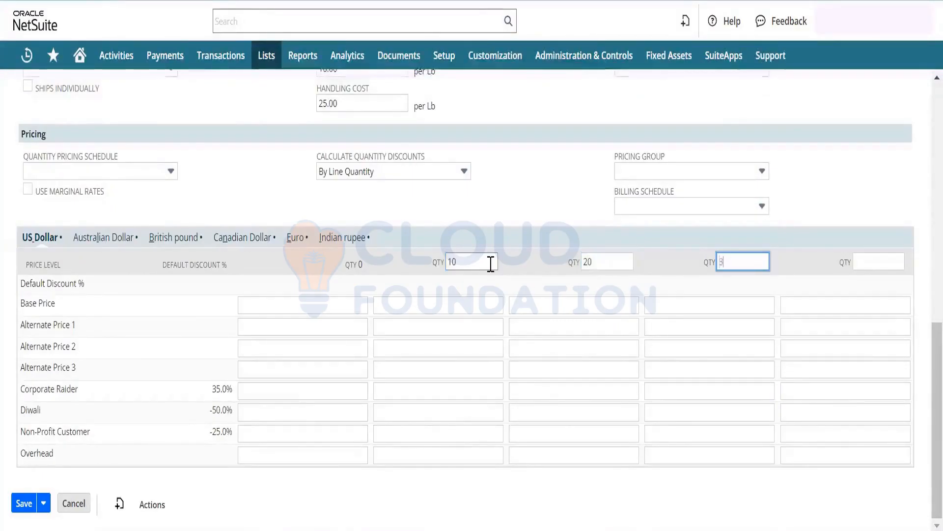
{"action": "type", "text": "0"}
{"action": "key", "text": "Tab"}
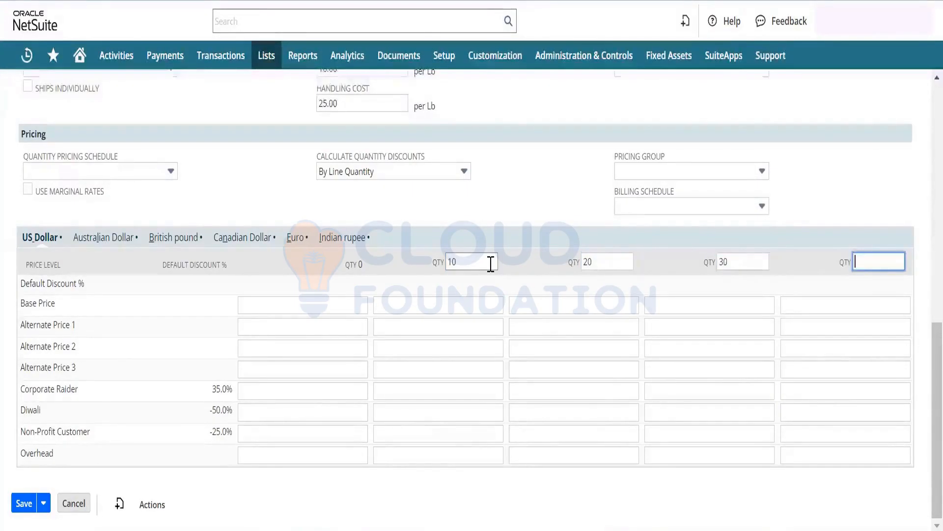
{"action": "type", "text": "40"}
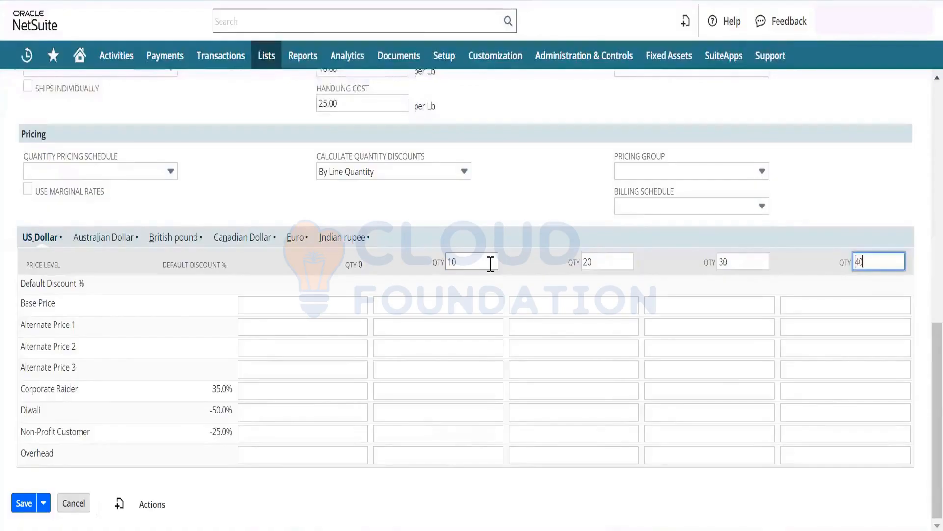
Enter US Dollar base prices of 100, 95, 90, 85 and 80 for quantities 0, 10, 20, 30 and 40.
{"action": "left_click", "coordinate": [315, 308]}
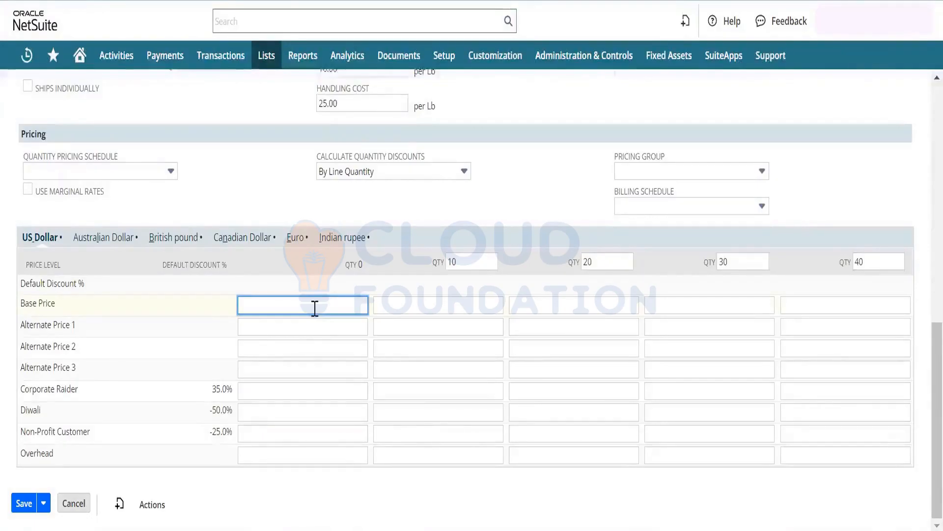
{"action": "type", "text": "100"}
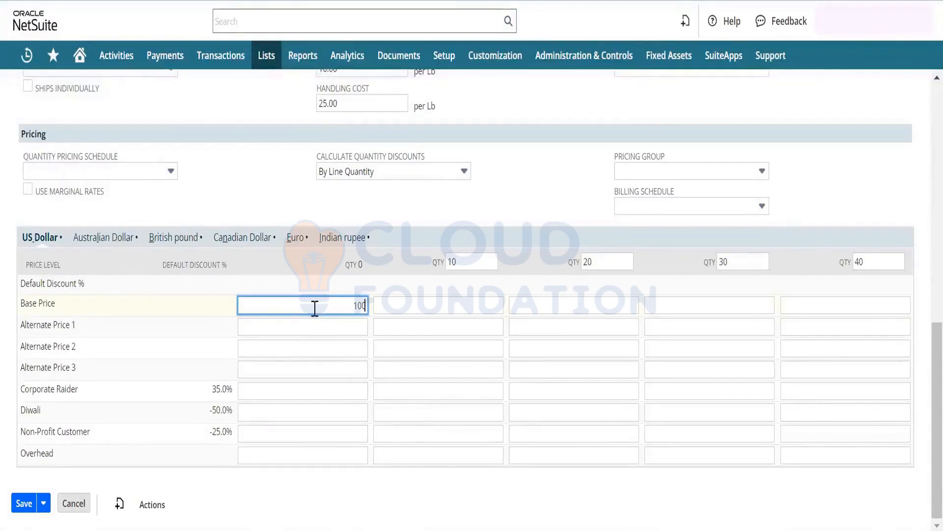
{"action": "key", "text": "Tab"}
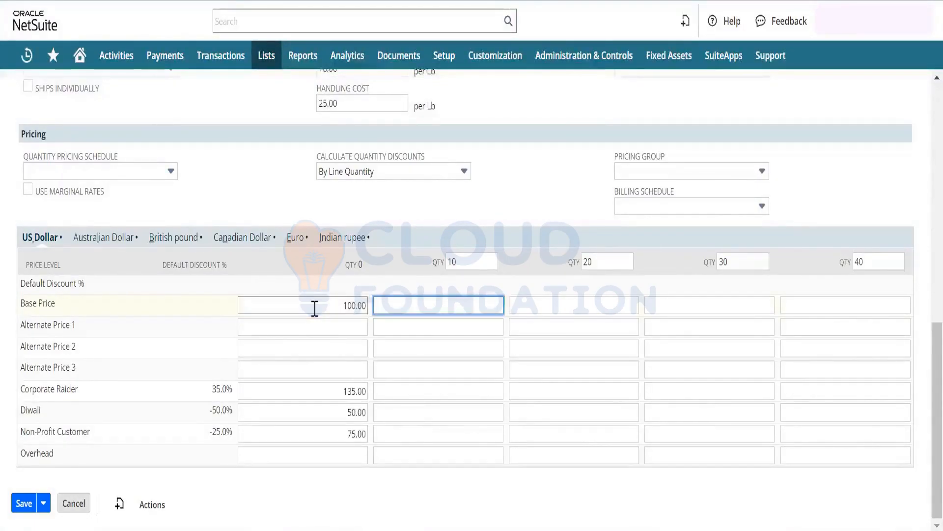
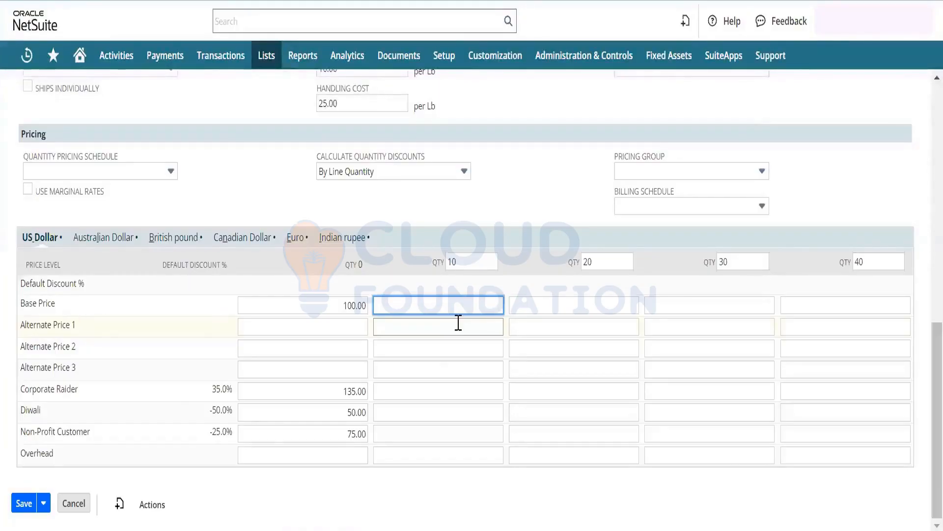
{"action": "type", "text": "95"}
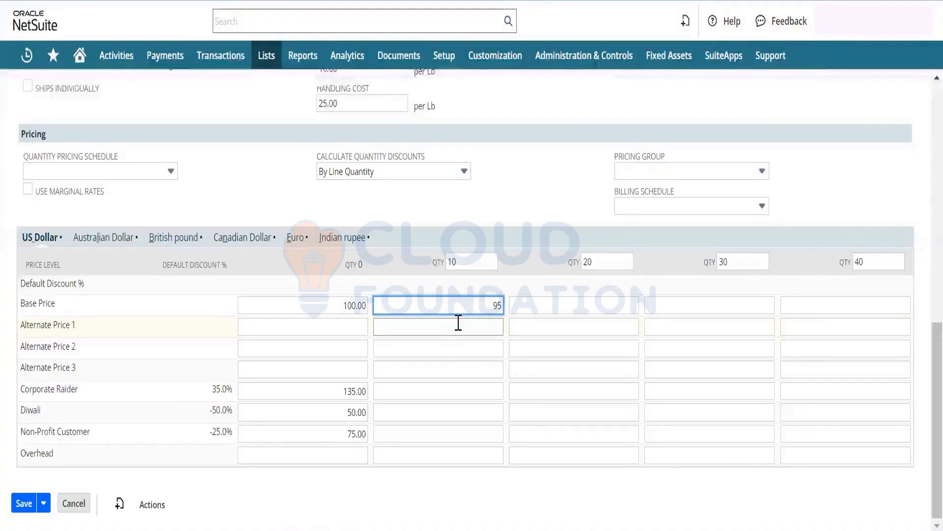
{"action": "key", "text": "Tab"}
{"action": "type", "text": "90"}
{"action": "key", "text": "Tab"}
{"action": "type", "text": "9"}
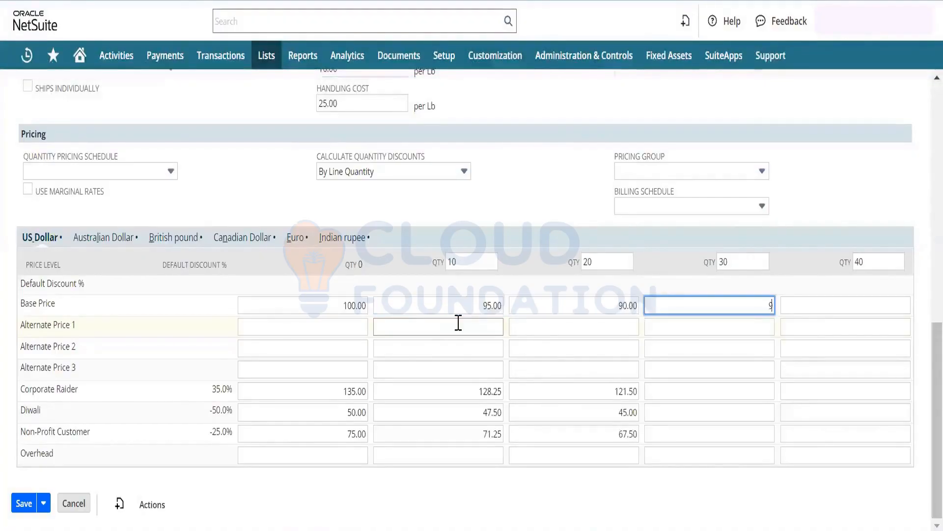
{"action": "type", "text": "5"}
{"action": "key", "text": "Tab"}
{"action": "type", "text": "8"}
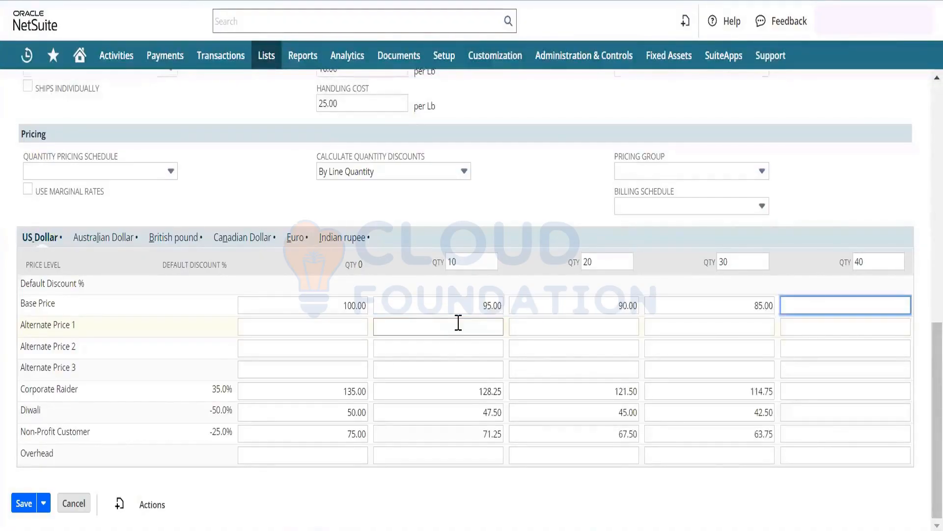
{"action": "type", "text": "0"}
{"action": "key", "text": "Tab"}
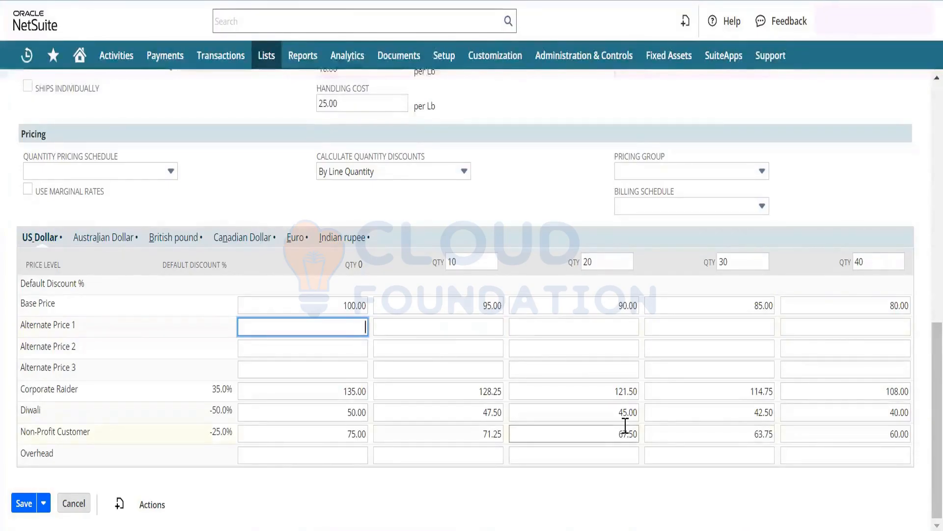
Enter Australian Dollar base prices of 90, 87, 85, 80 and 75 for quantities 0, 10, 20, 30 and 40.
{"action": "left_click", "coordinate": [112, 241]}
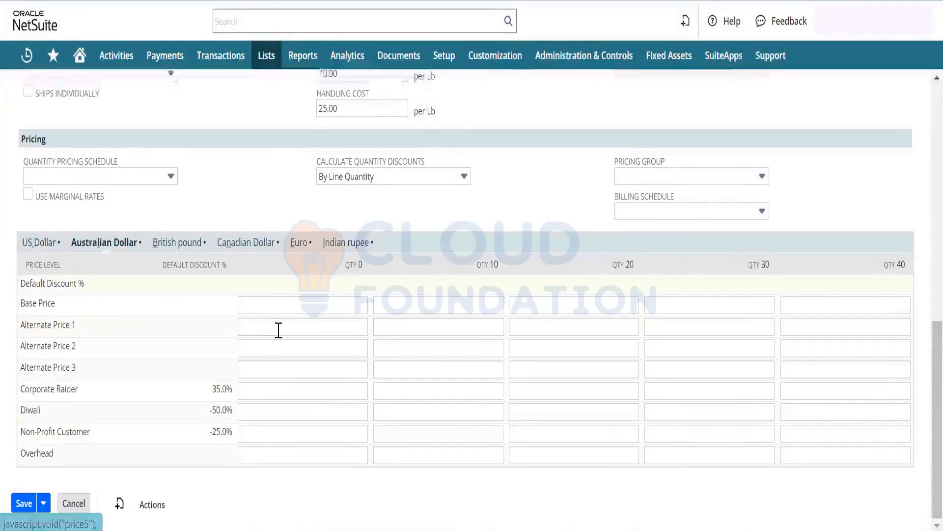
{"action": "left_click", "coordinate": [309, 311]}
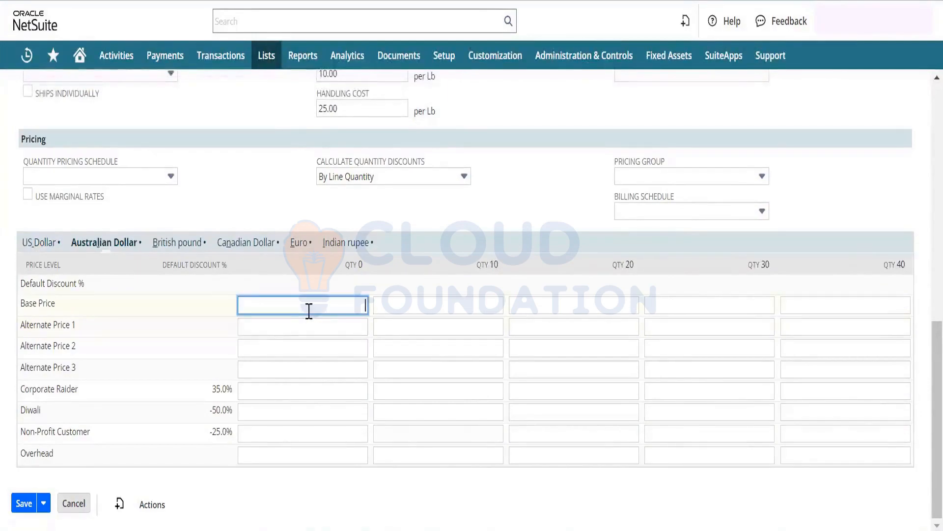
{"action": "type", "text": "90"}
{"action": "key", "text": "Tab"}
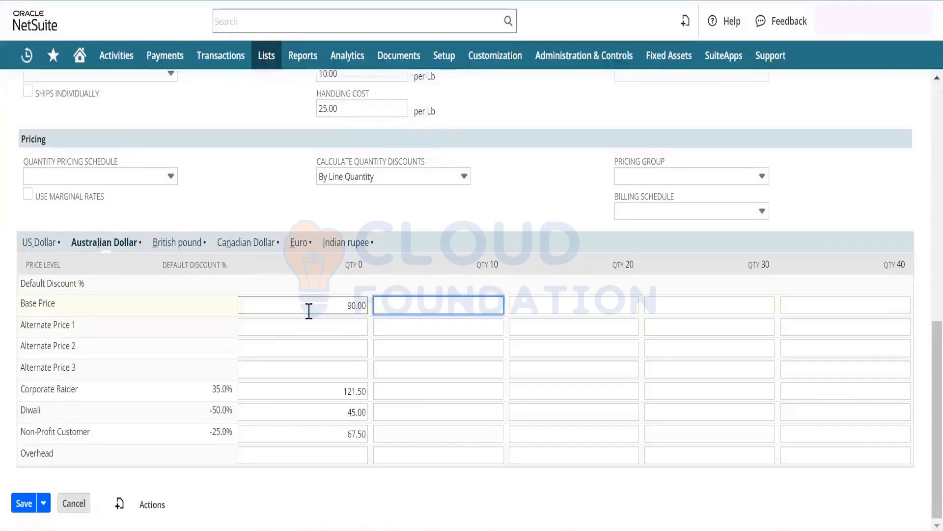
{"action": "type", "text": "98"}
{"action": "key", "text": "Tab"}
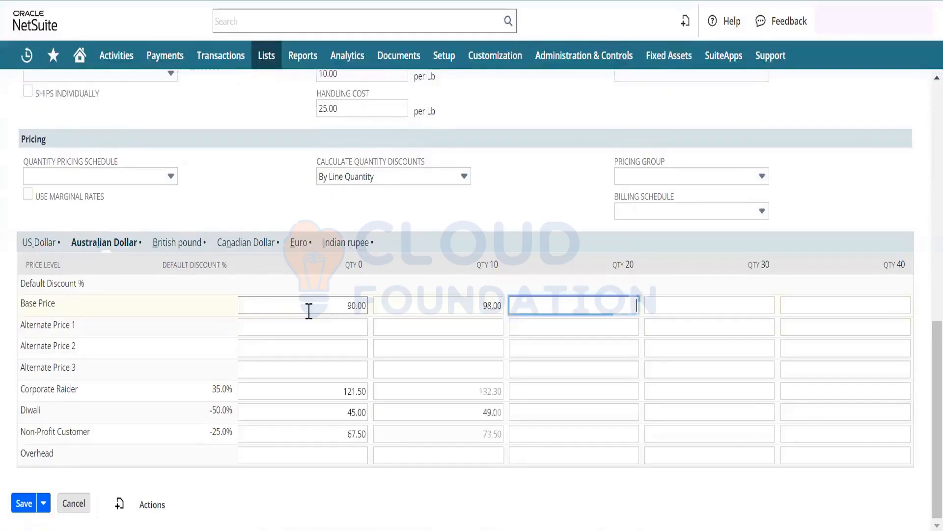
{"action": "key", "text": "shift+Tab"}
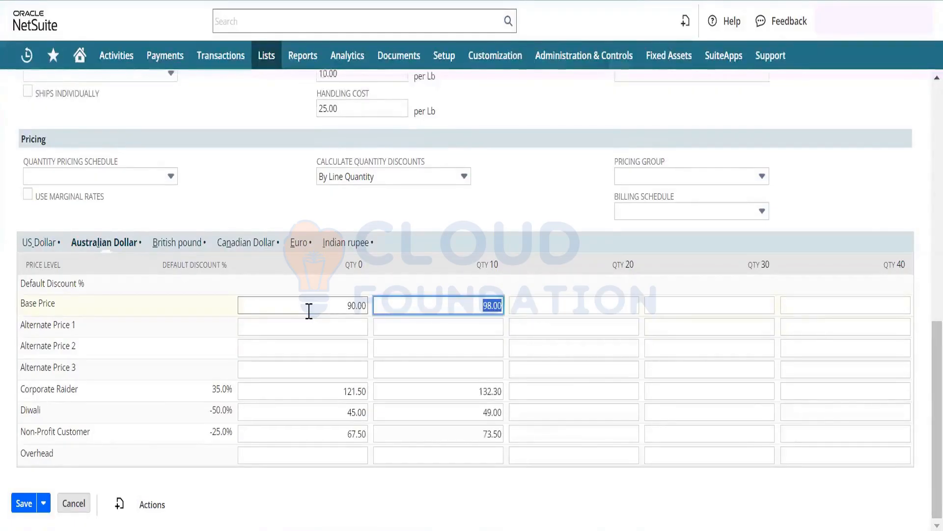
{"action": "type", "text": "87"}
{"action": "key", "text": "Tab"}
{"action": "type", "text": "8"}
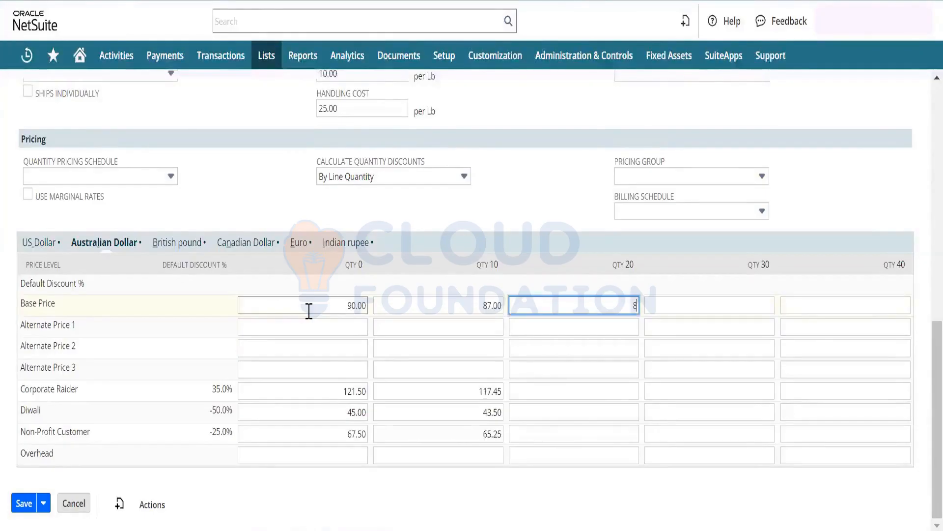
{"action": "type", "text": "5"}
{"action": "key", "text": "Tab"}
{"action": "type", "text": "80"}
{"action": "key", "text": "Tab"}
{"action": "type", "text": "7"}
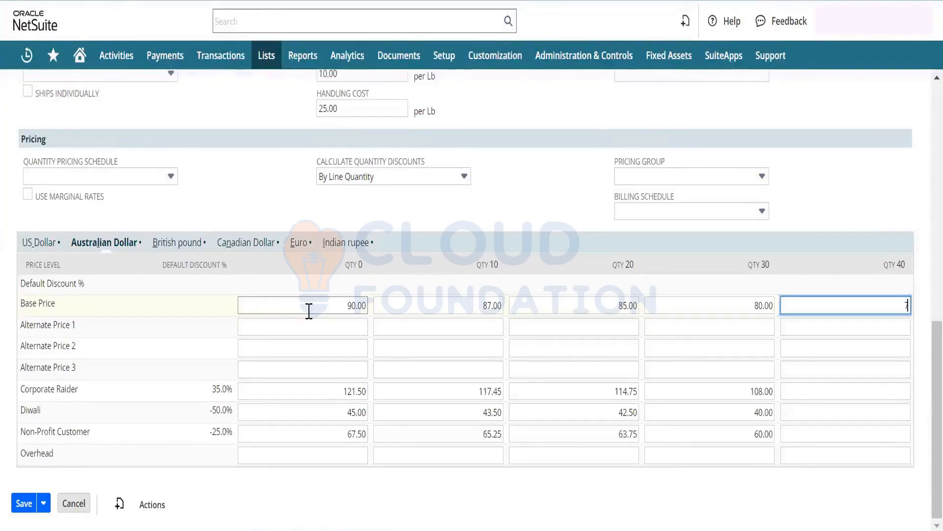
{"action": "type", "text": "5"}
{"action": "key", "text": "Tab"}
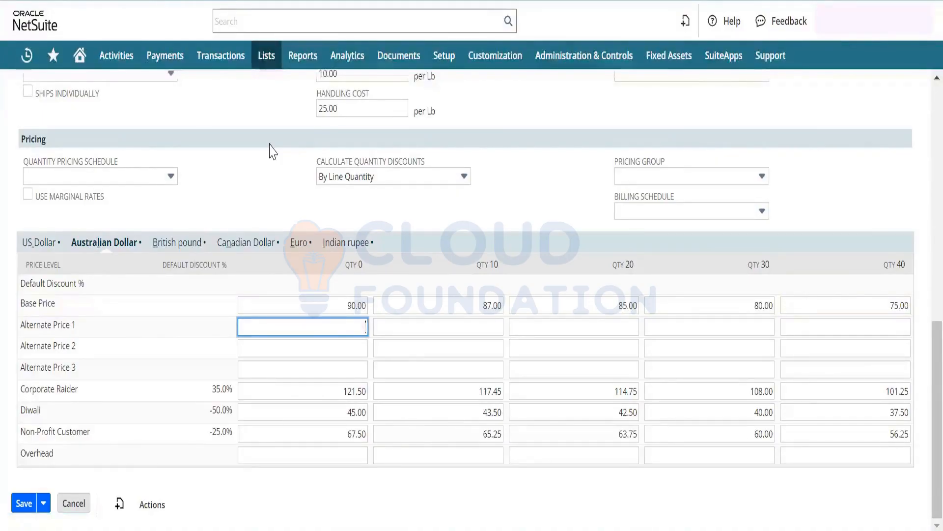
Return to the US Dollar prices, then open a new quantity pricing schedule form in a separate browser tab.
{"action": "left_click", "coordinate": [54, 243]}
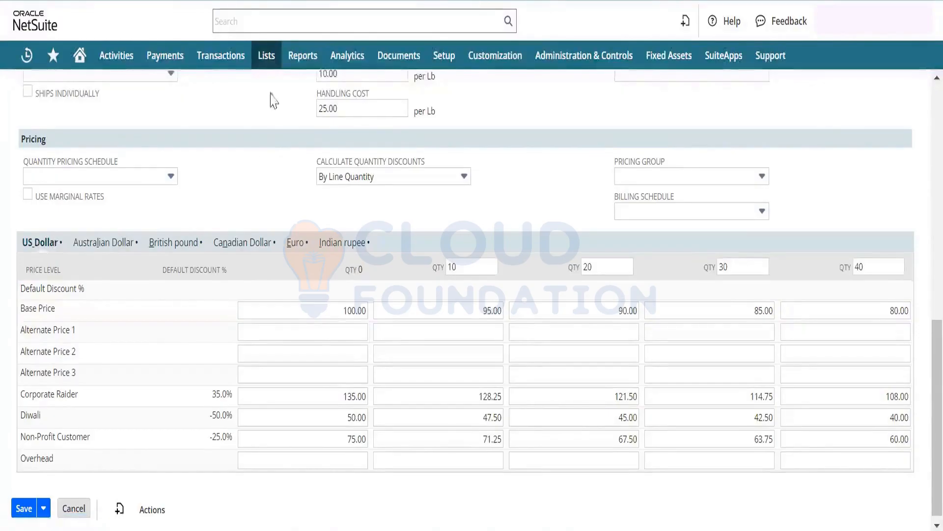
{"action": "mouse_move", "coordinate": [266, 55]}
{"action": "mouse_move", "coordinate": [268, 113]}
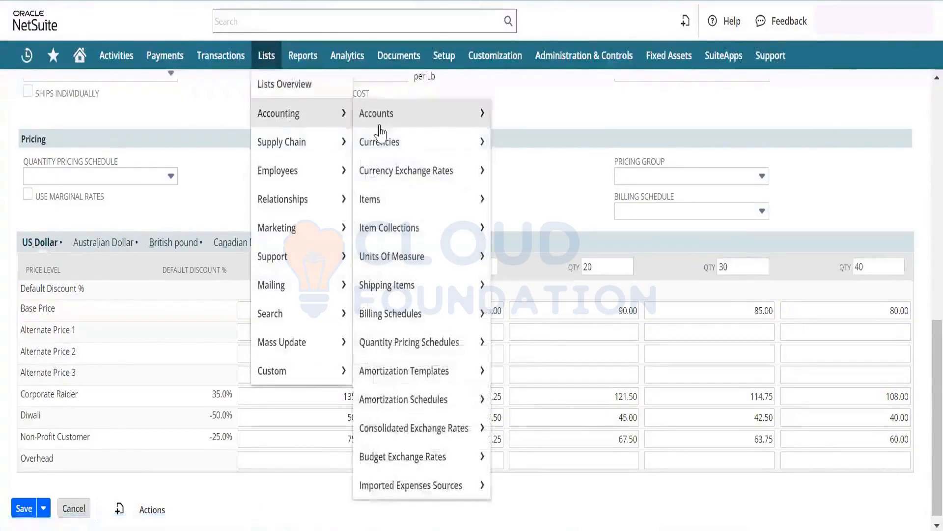
{"action": "mouse_move", "coordinate": [495, 341]}
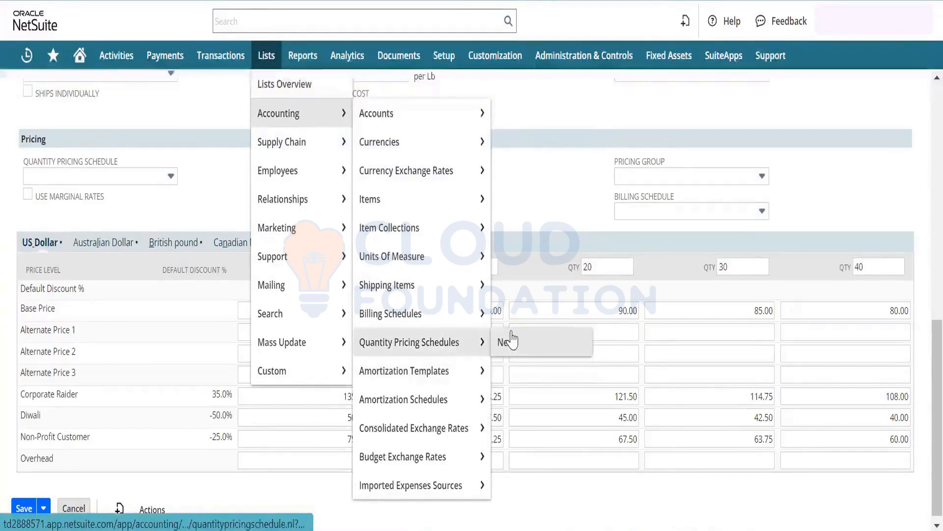
{"action": "right_click", "coordinate": [511, 339]}
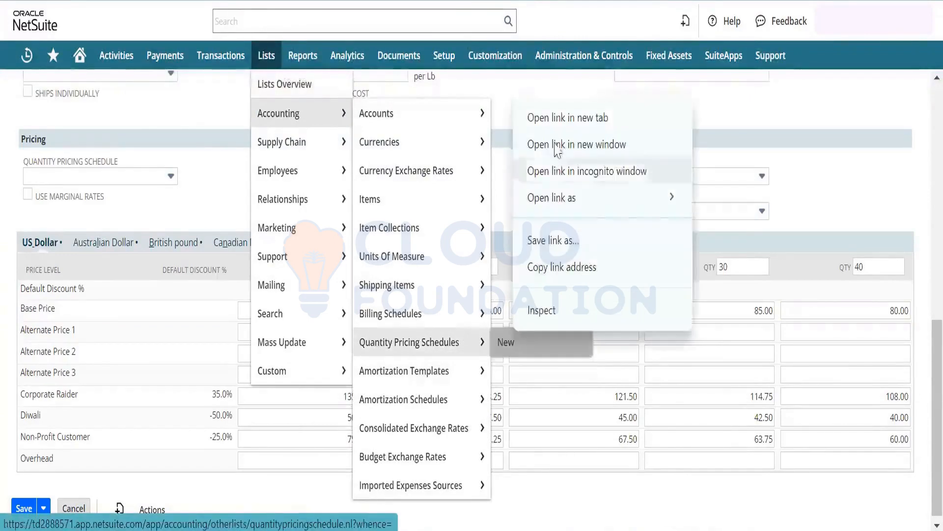
{"action": "left_click", "coordinate": [555, 124]}
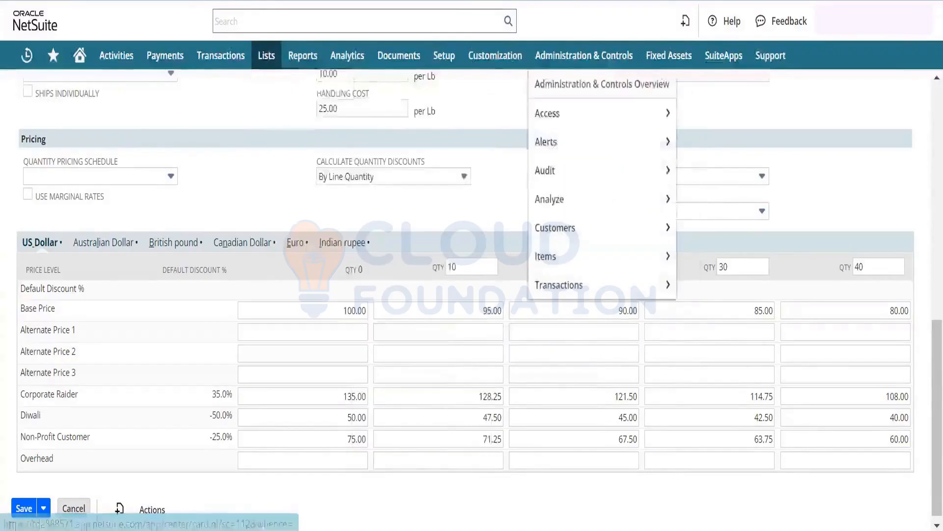
{"action": "key", "text": "ctrl+Tab"}
Name the quantity pricing schedule New Quanity Pricing.
{"action": "left_click", "coordinate": [119, 167]}
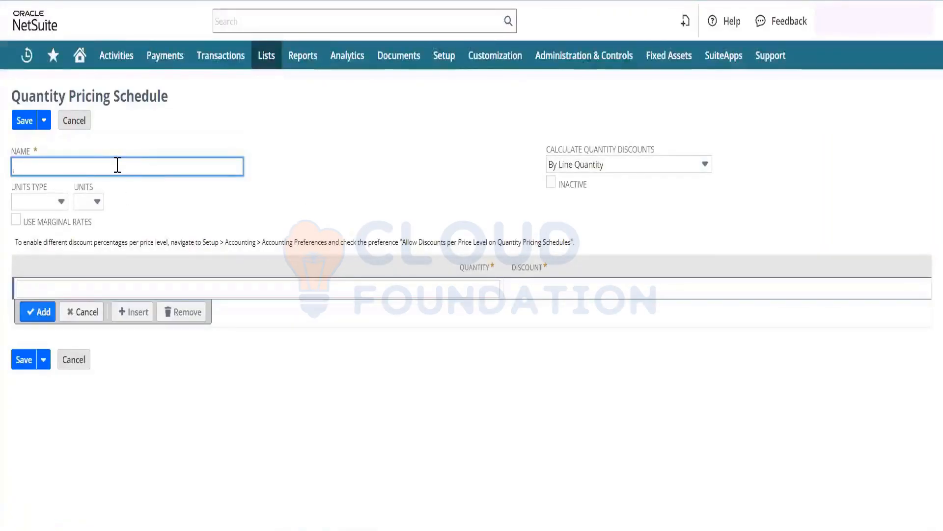
{"action": "type", "text": "New Quanity Pe"}
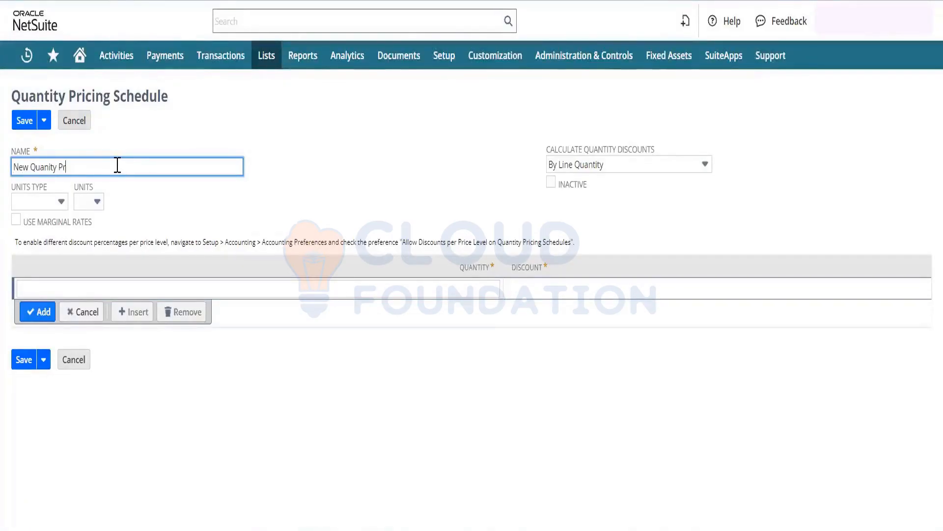
{"action": "type", "text": "icing"}
{"action": "key", "text": "Tab"}
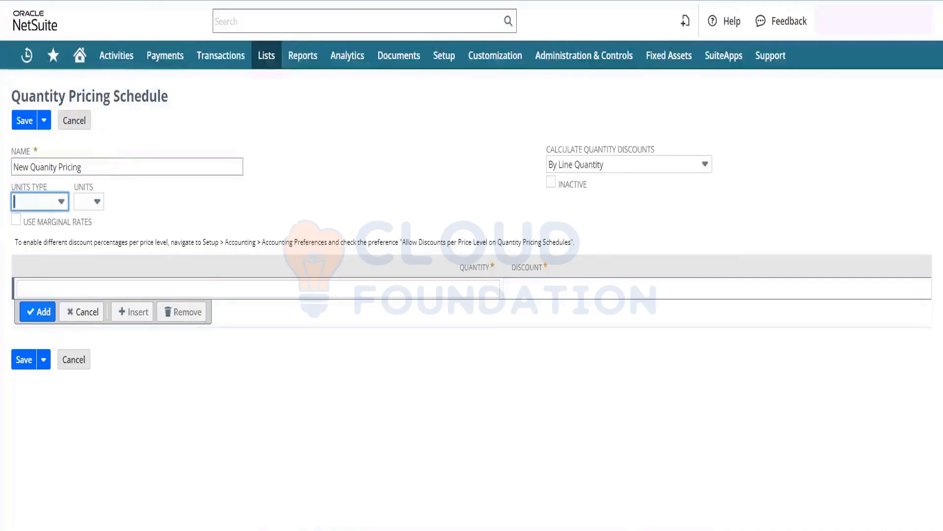
Add a schedule line for quantity 10 with a discount of -10%.
{"action": "left_click", "coordinate": [242, 281]}
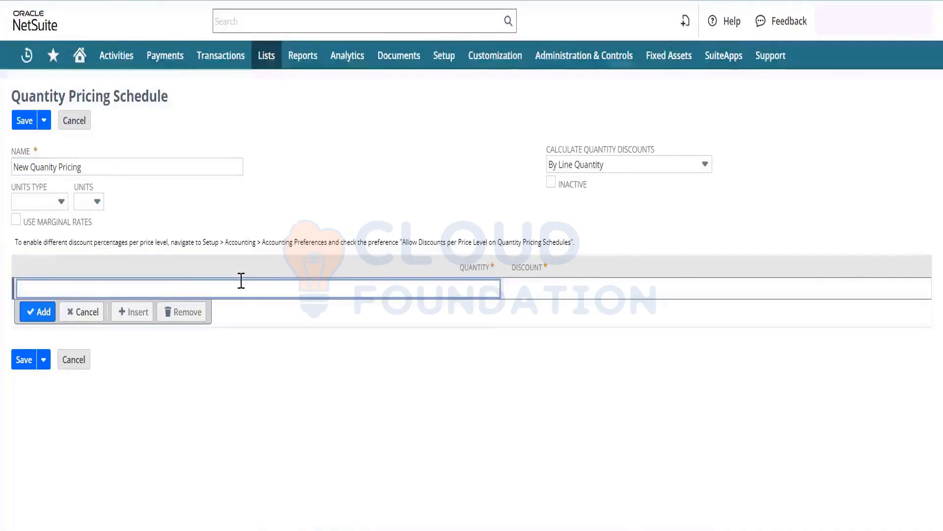
{"action": "type", "text": "1"}
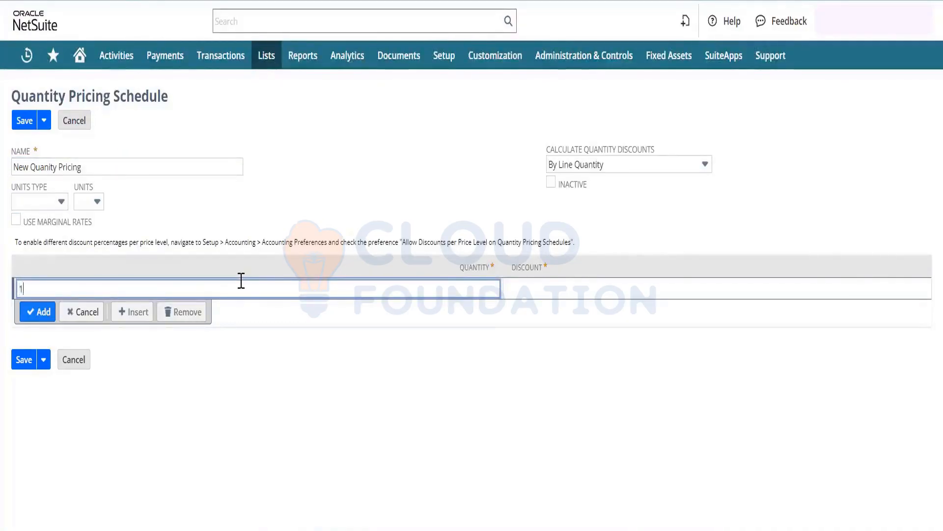
{"action": "type", "text": "0"}
{"action": "key", "text": "Tab"}
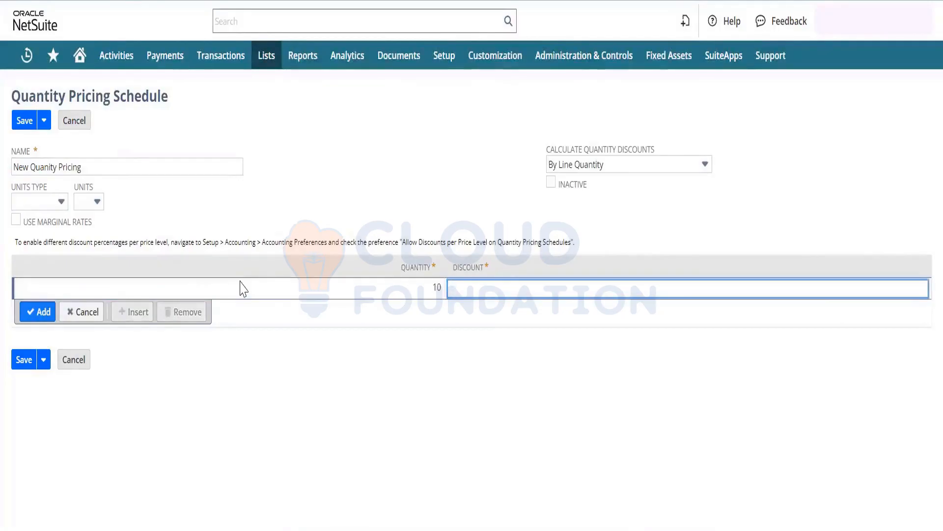
{"action": "type", "text": "-10"}
{"action": "key", "text": "Tab"}
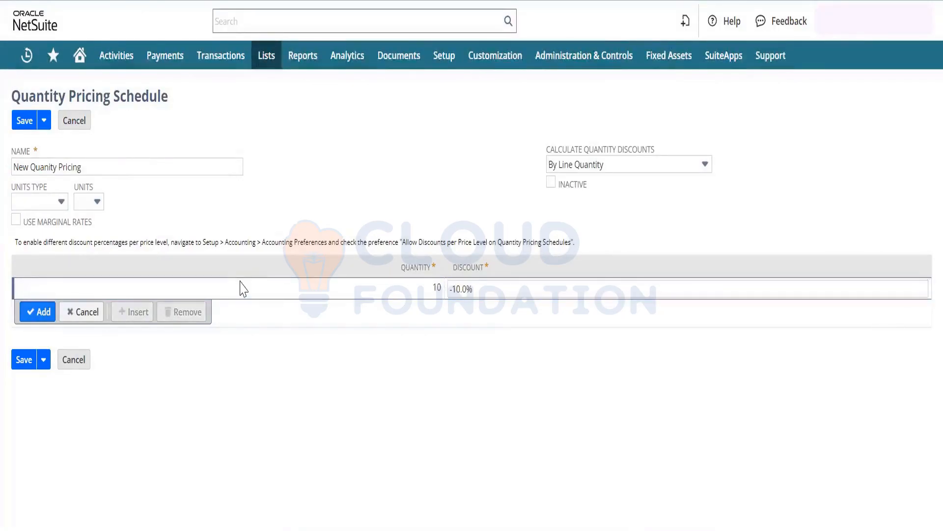
{"action": "left_click", "coordinate": [39, 312]}
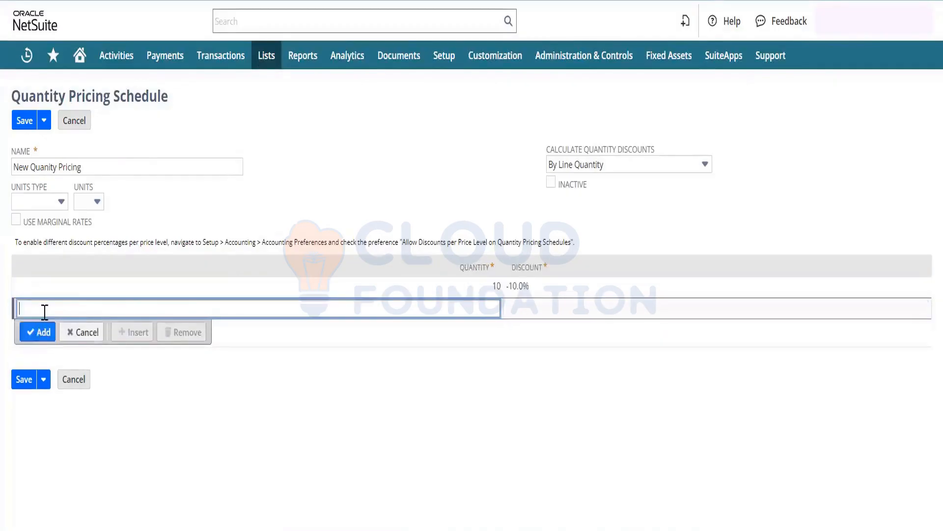
Add a schedule line for quantity 20 with a discount of 15%.
{"action": "type", "text": "20"}
{"action": "key", "text": "Tab"}
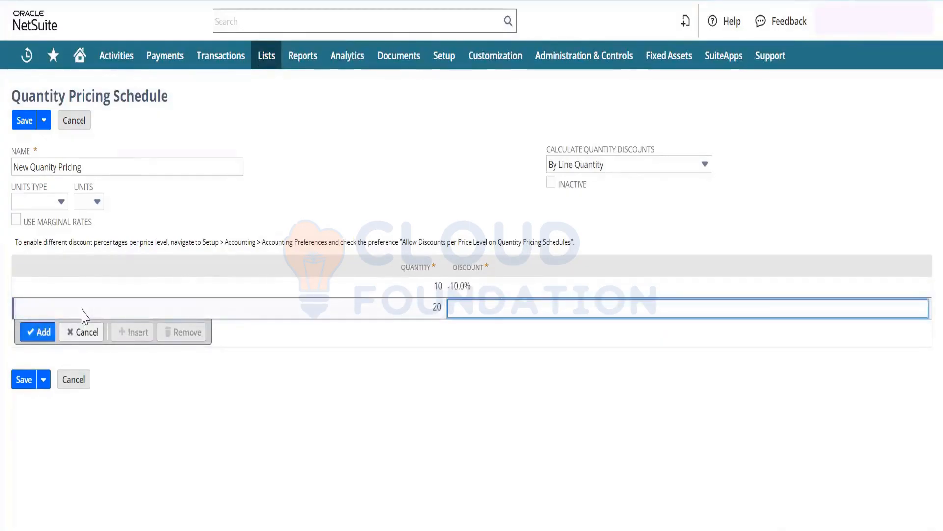
{"action": "type", "text": "15.0"}
{"action": "type", "text": "%"}
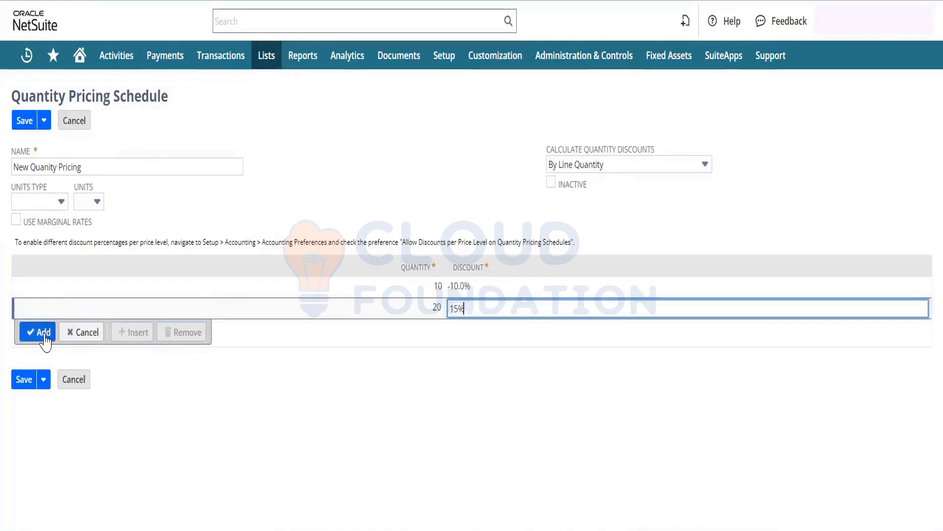
{"action": "left_click", "coordinate": [43, 332]}
Add a schedule line for quantity 30 with a discount of 18%.
{"action": "type", "text": "30"}
{"action": "key", "text": "Tab"}
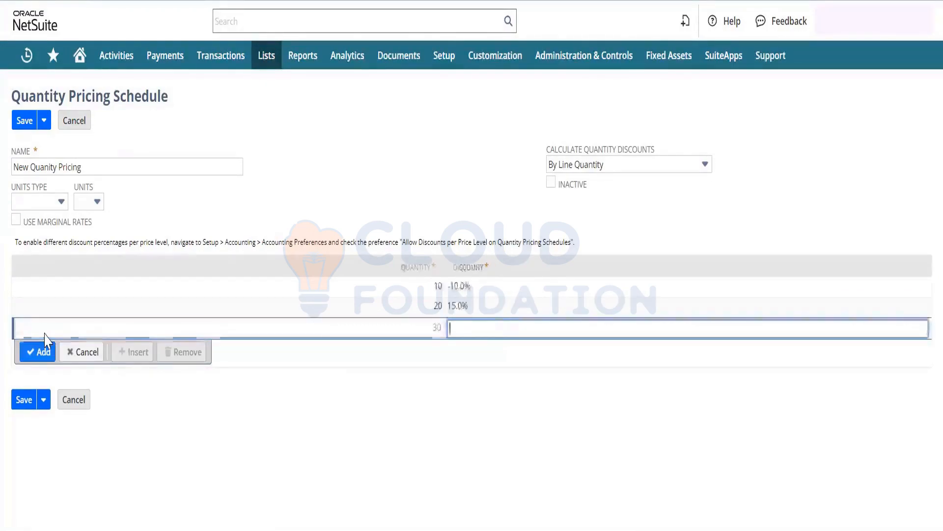
{"action": "type", "text": "18%"}
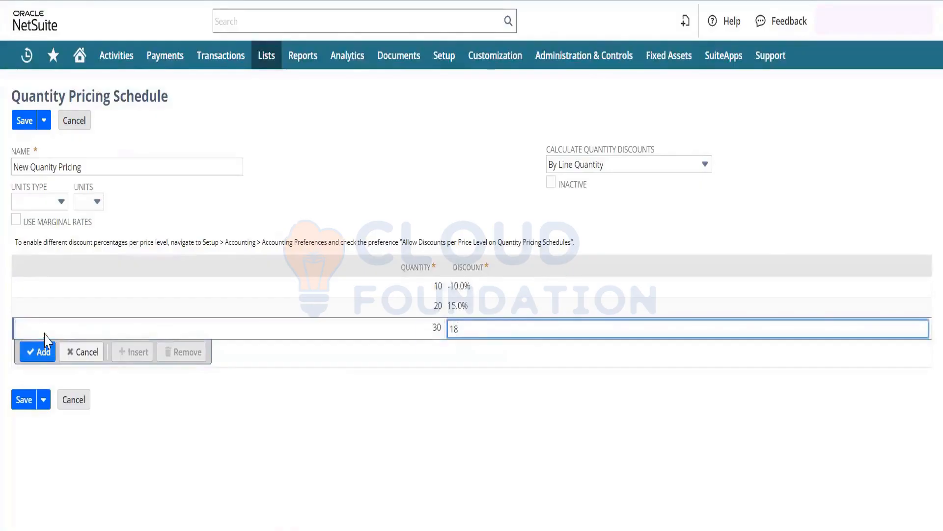
{"action": "key", "text": "Tab"}
{"action": "left_click", "coordinate": [43, 350]}
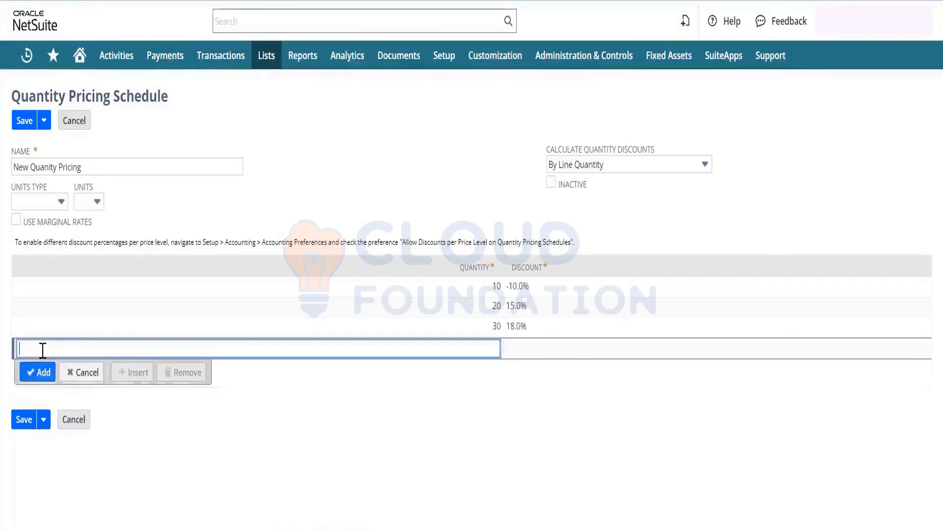
Add a schedule line for quantity 40 with a discount of -20%.
{"action": "type", "text": "40"}
{"action": "key", "text": "Tab"}
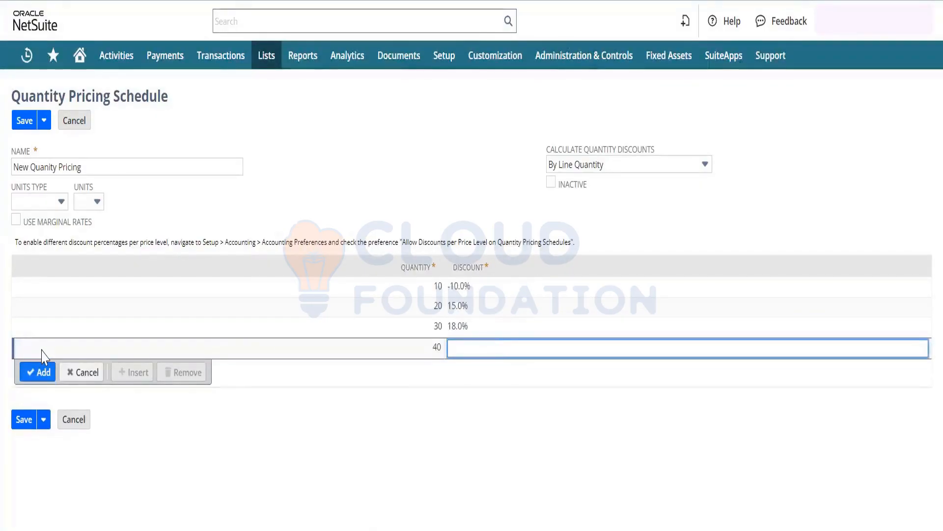
{"action": "type", "text": "320"}
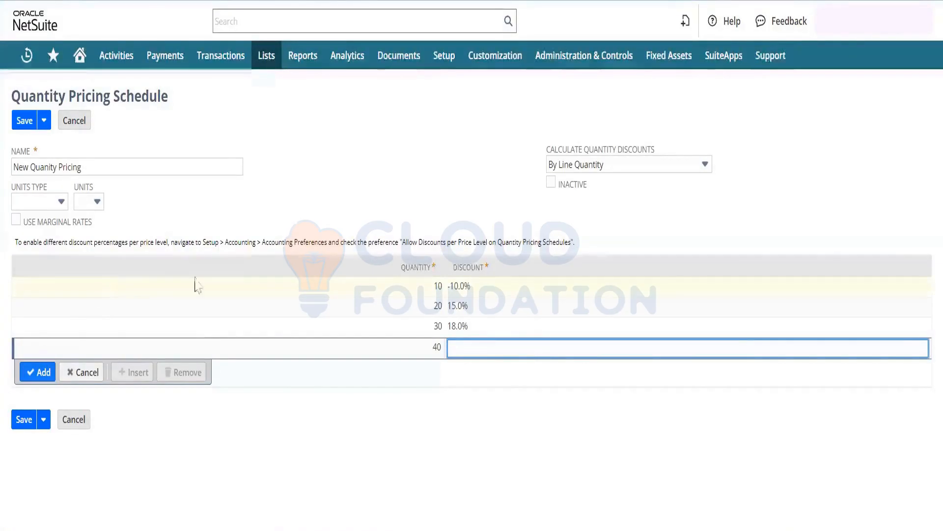
{"action": "left_click", "coordinate": [515, 302]}
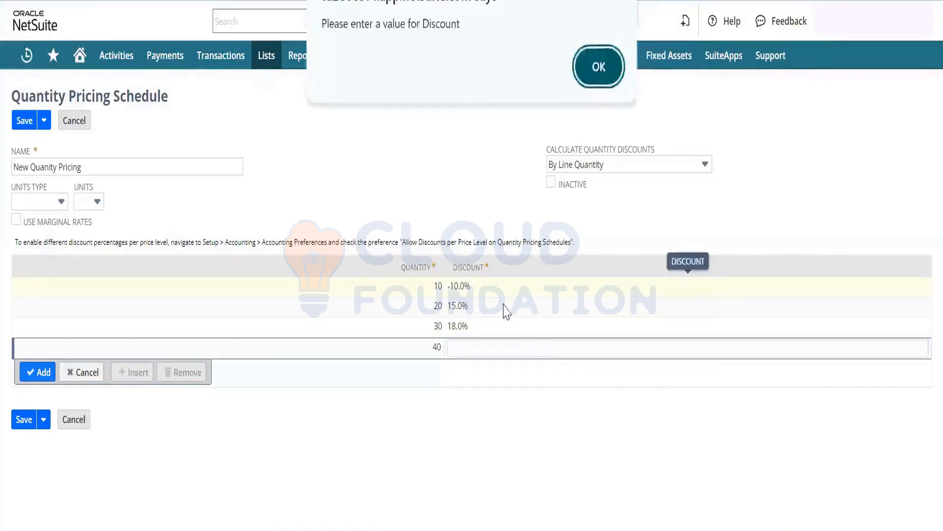
{"action": "left_click", "coordinate": [596, 66]}
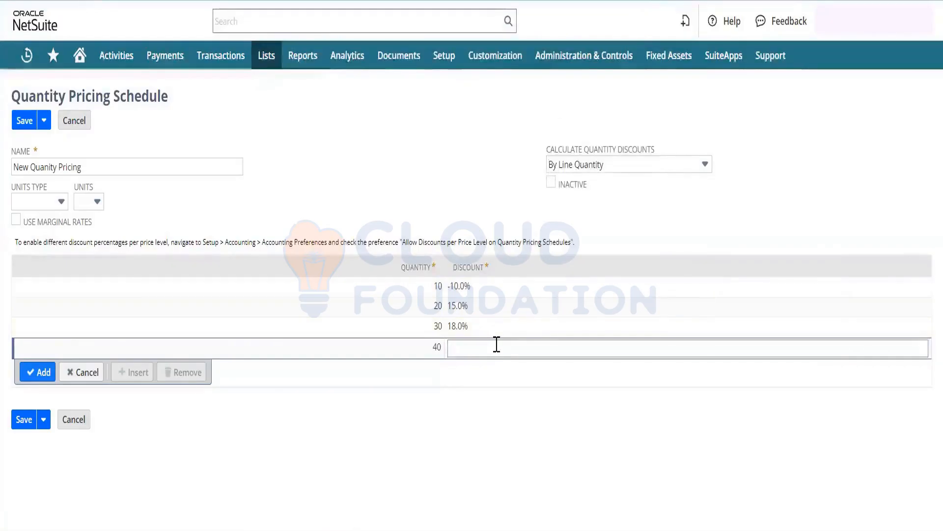
{"action": "left_click", "coordinate": [496, 344]}
{"action": "type", "text": "-20"}
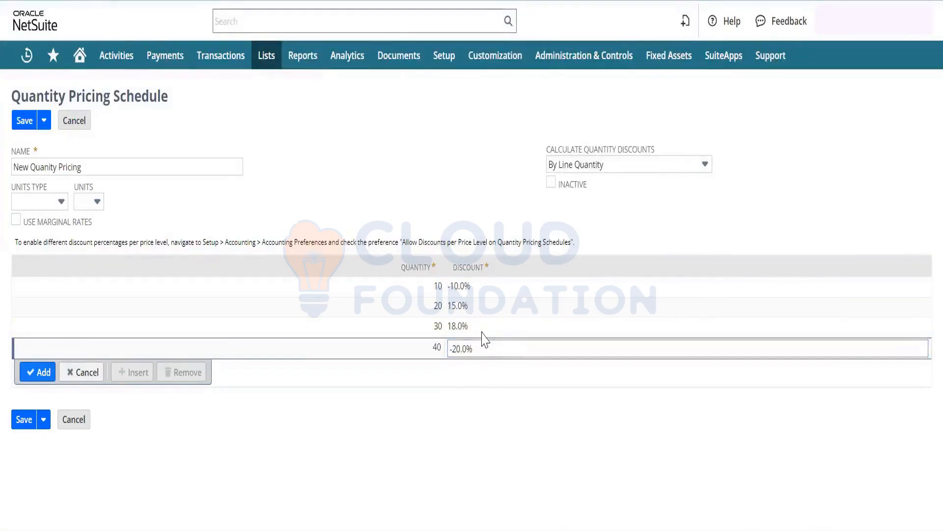
Change the quantity 30 discount to -18% and the quantity 20 discount to -15%, and save the pricing schedule.
{"action": "left_click", "coordinate": [483, 328]}
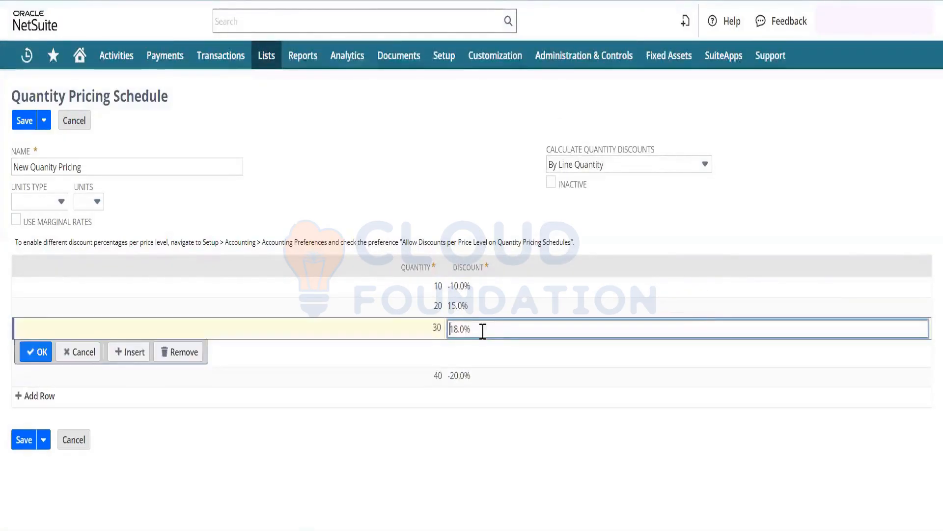
{"action": "left_click", "coordinate": [480, 305]}
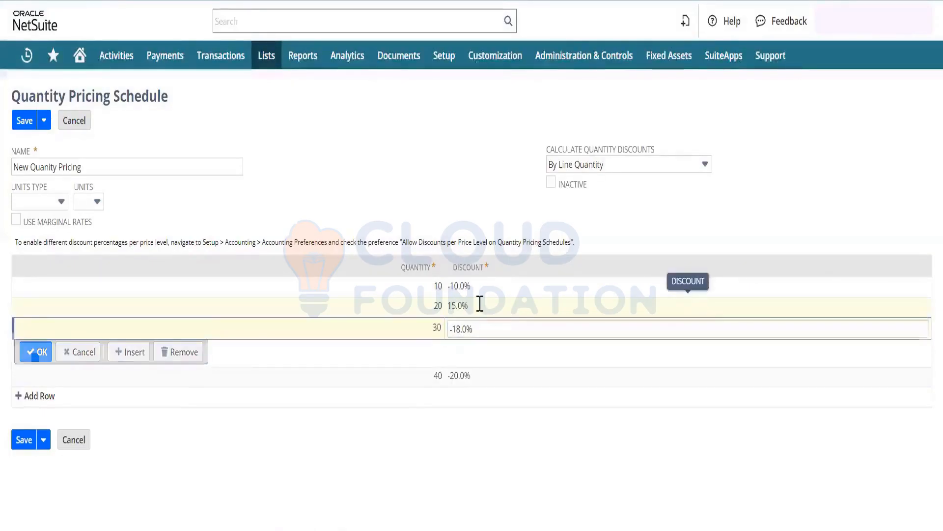
{"action": "type", "text": "-"}
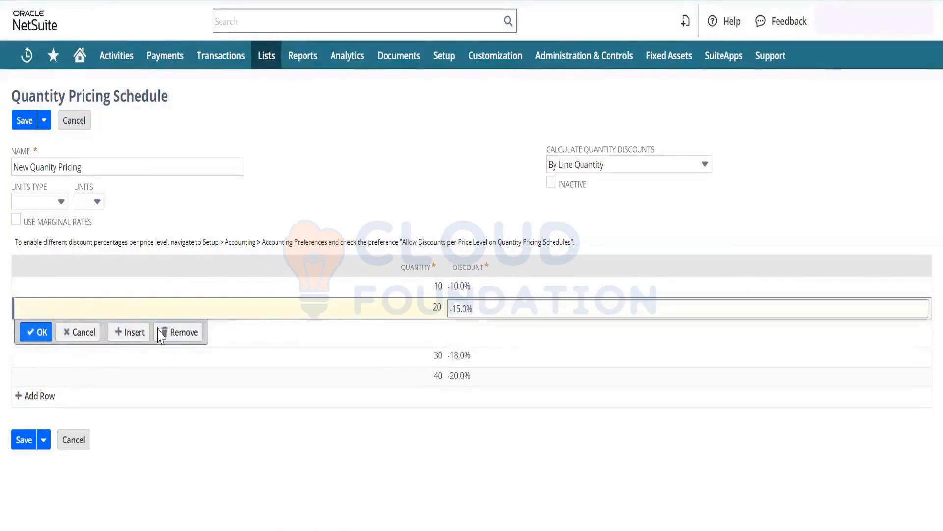
{"action": "left_click", "coordinate": [29, 442]}
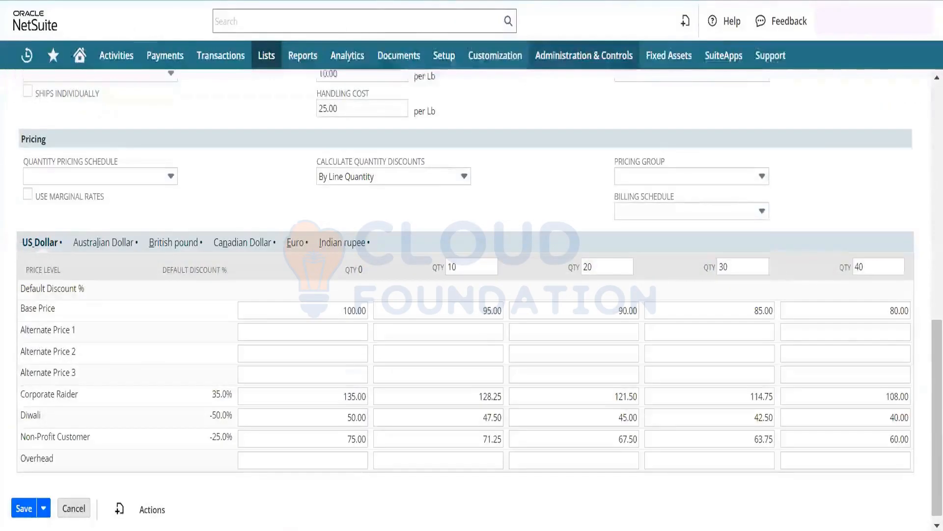
Reload the Iridium item form and check which quantity pricing schedules its Pricing section offers.
{"action": "key", "text": "F5"}
{"action": "left_click", "coordinate": [539, 72]}
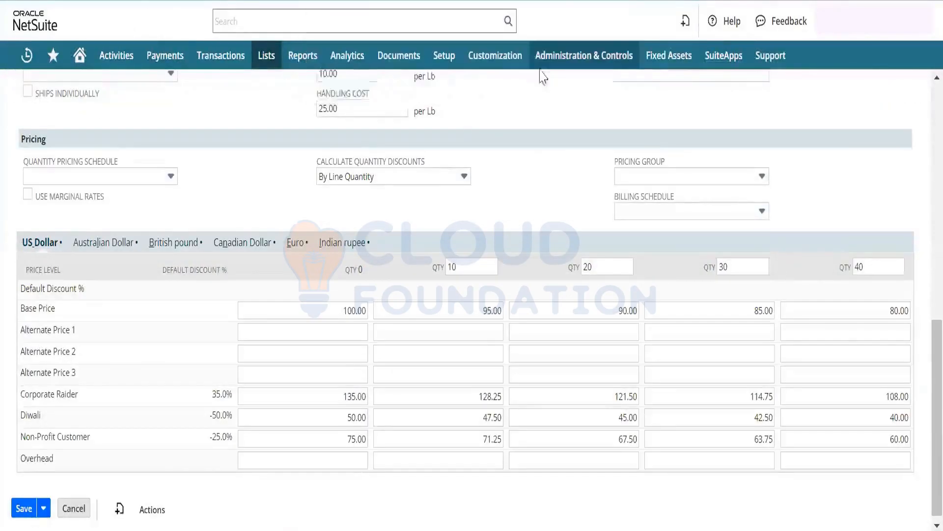
{"action": "mouse_move", "coordinate": [540, 59]}
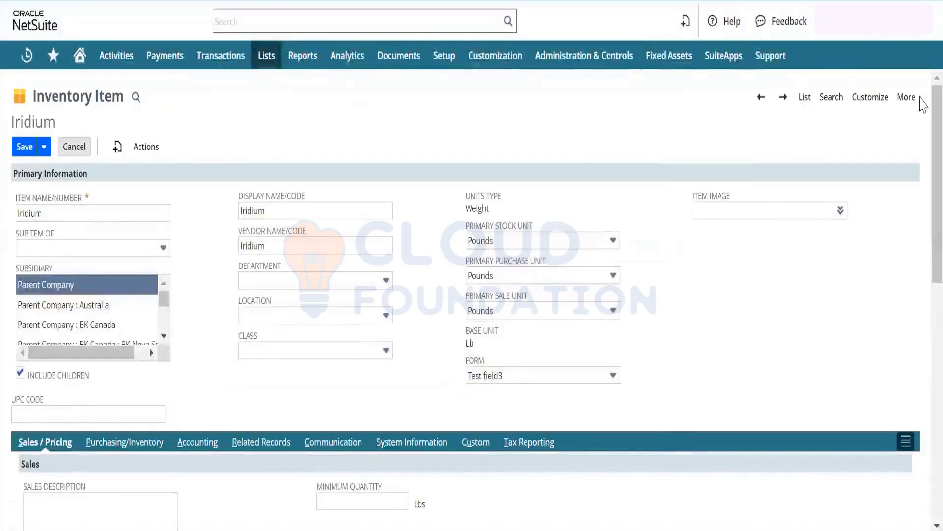
{"action": "scroll", "coordinate": [922, 305], "scroll_direction": "down", "scroll_amount": 5}
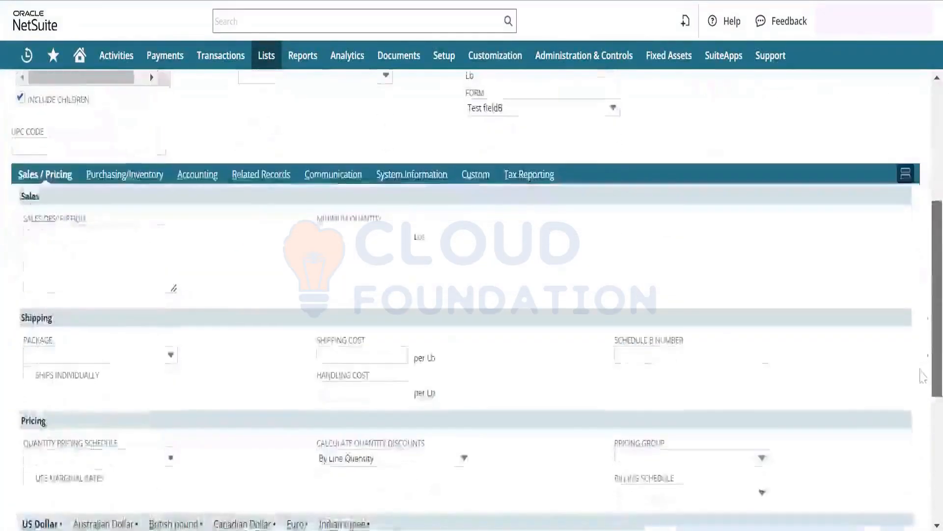
{"action": "scroll", "coordinate": [922, 376], "scroll_direction": "down", "scroll_amount": 3}
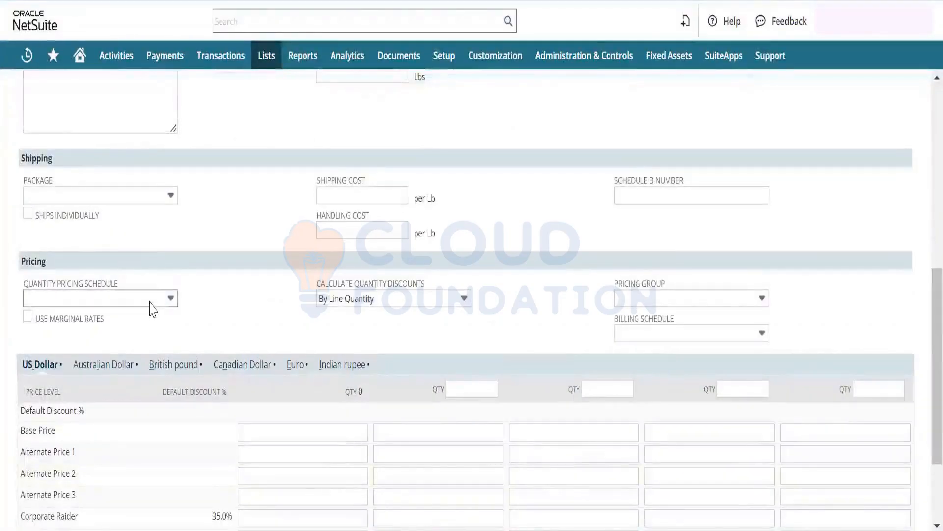
{"action": "left_click", "coordinate": [152, 299]}
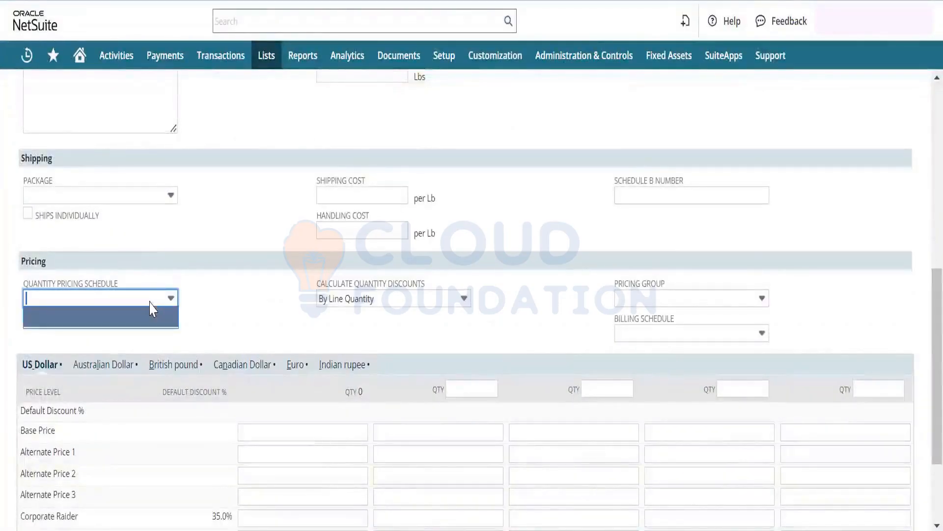
{"action": "left_click", "coordinate": [224, 297]}
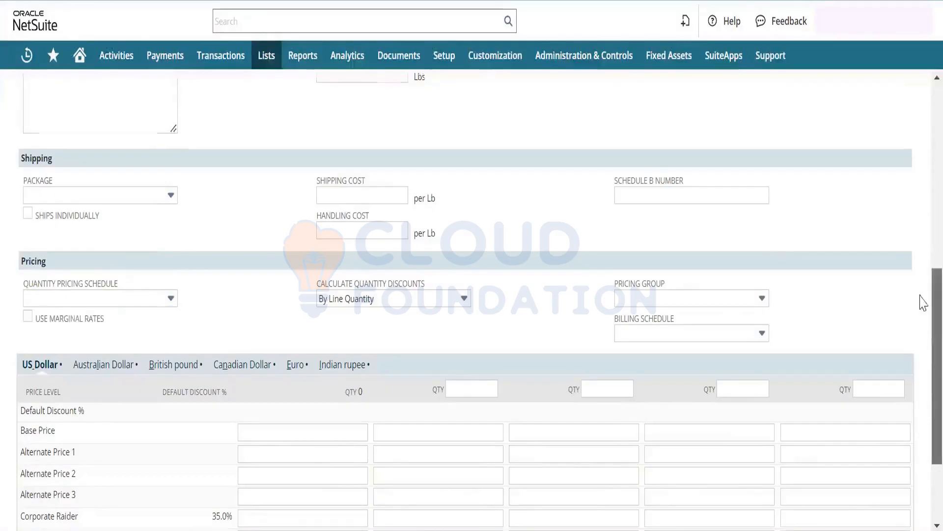
Open the accounting list of quantity pricing schedules in a new browser tab and edit New Quanity Pricing.
{"action": "left_click_drag", "start_coordinate": [921, 331], "coordinate": [922, 158]}
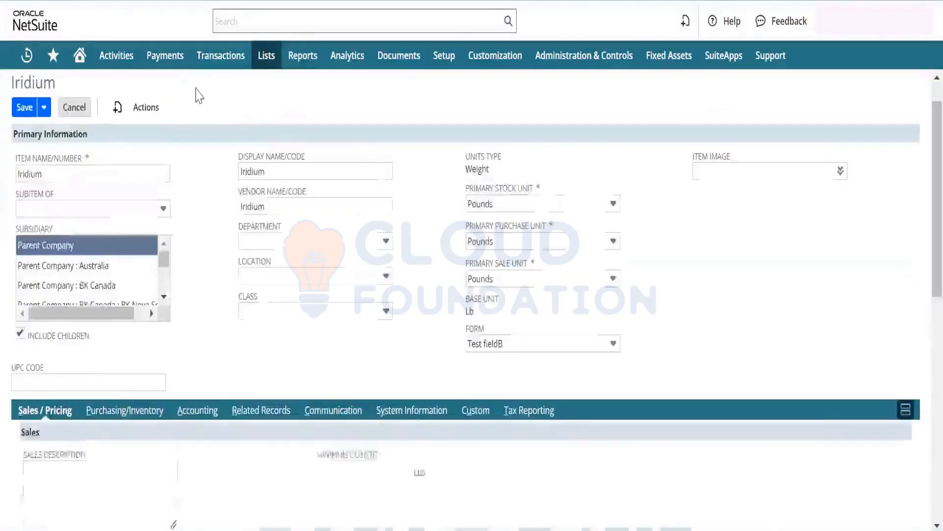
{"action": "mouse_move", "coordinate": [266, 78]}
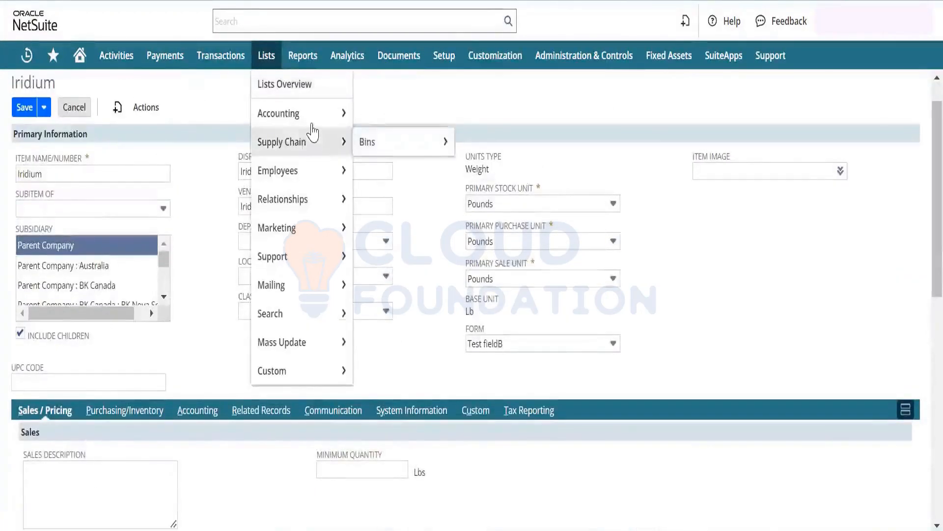
{"action": "mouse_move", "coordinate": [305, 114]}
{"action": "mouse_move", "coordinate": [461, 344]}
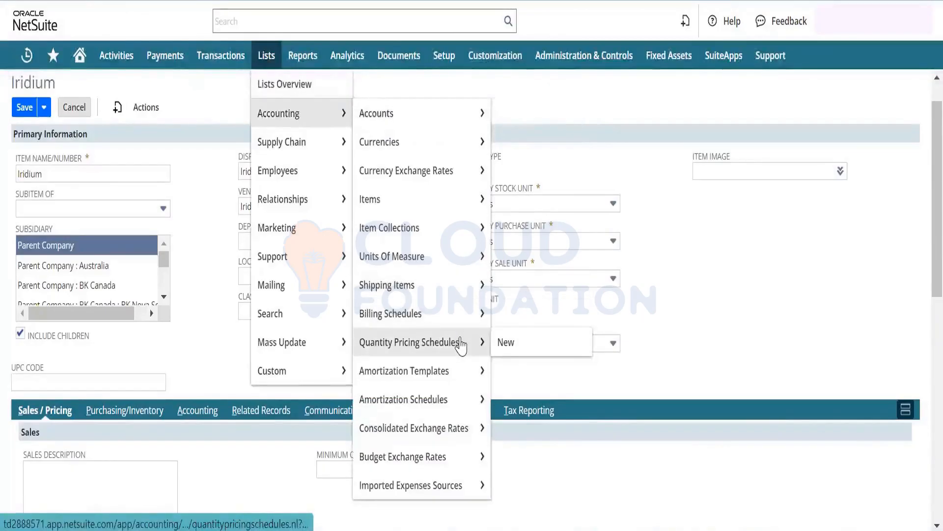
{"action": "right_click", "coordinate": [461, 344]}
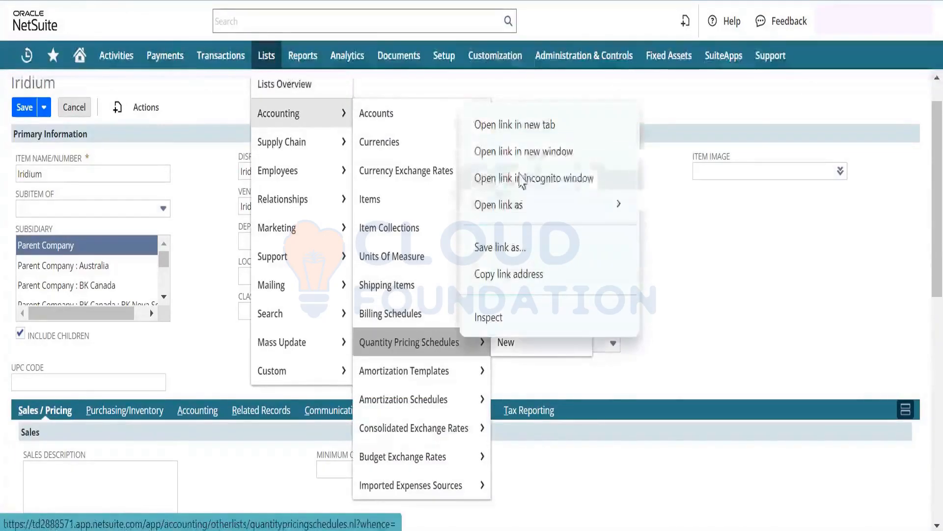
{"action": "left_click", "coordinate": [533, 127]}
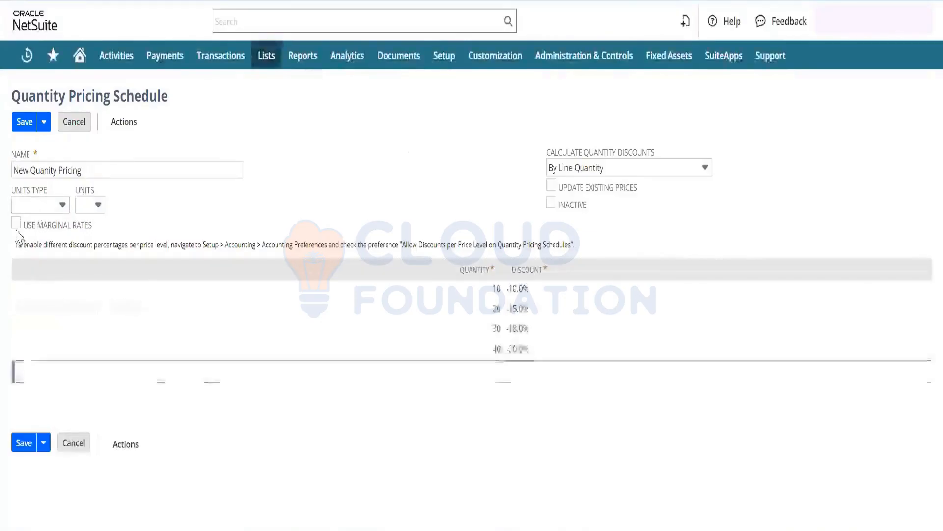
Set the schedule's units type to Weight with Use Marginal Rates enabled, and save the changes.
{"action": "left_click", "coordinate": [38, 205]}
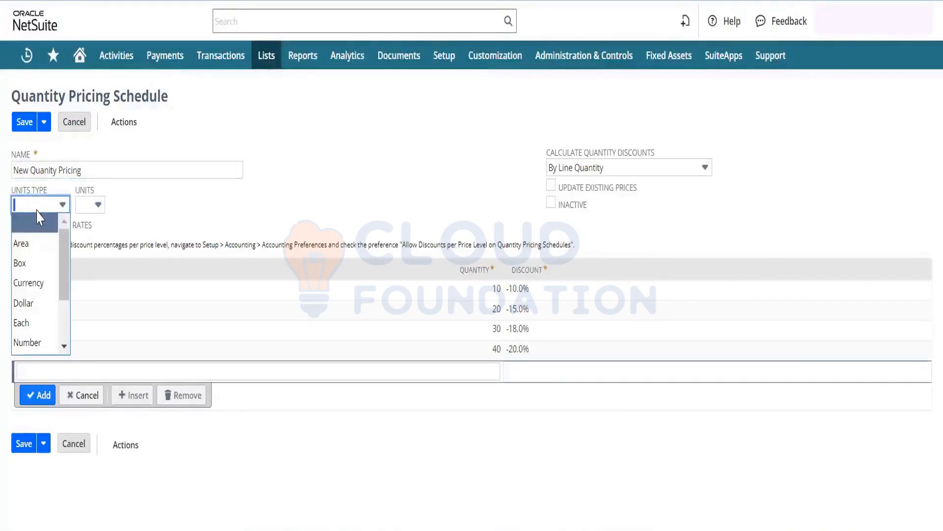
{"action": "left_click_drag", "start_coordinate": [61, 255], "coordinate": [64, 329]}
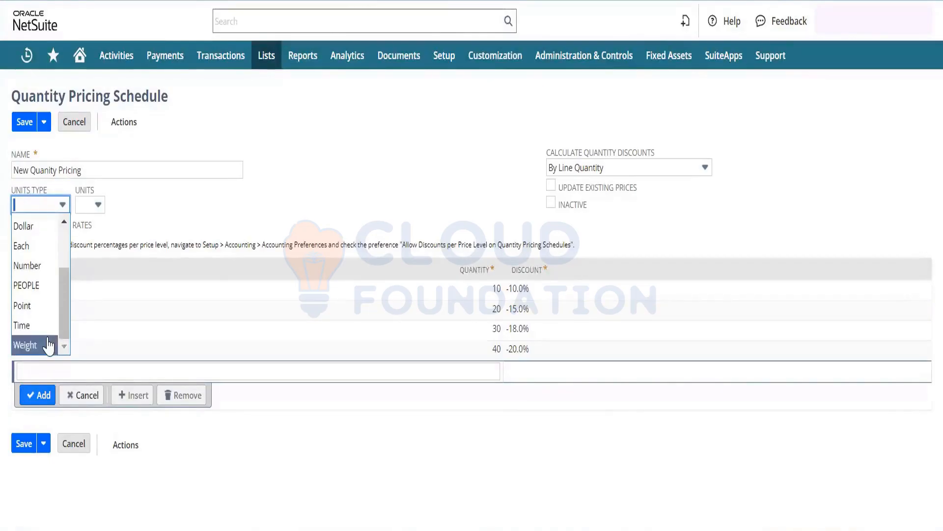
{"action": "left_click", "coordinate": [48, 345]}
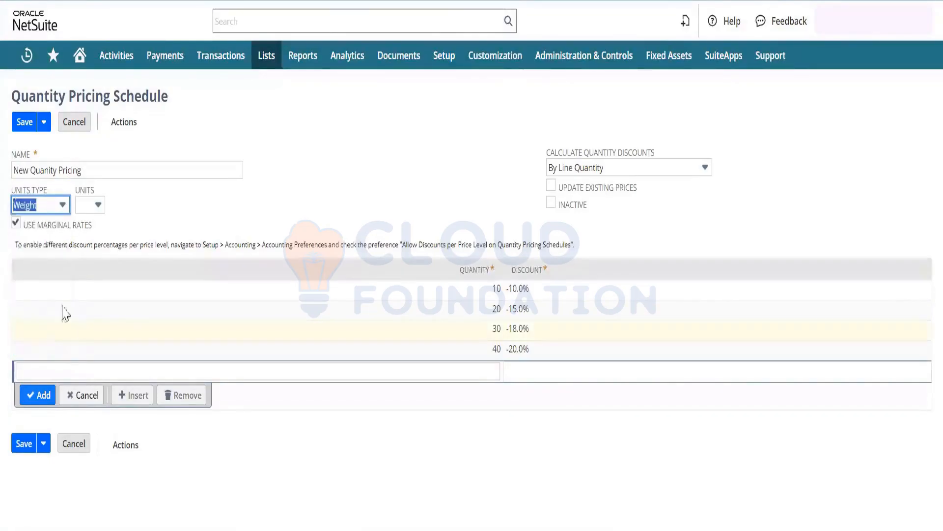
{"action": "left_click", "coordinate": [96, 205]}
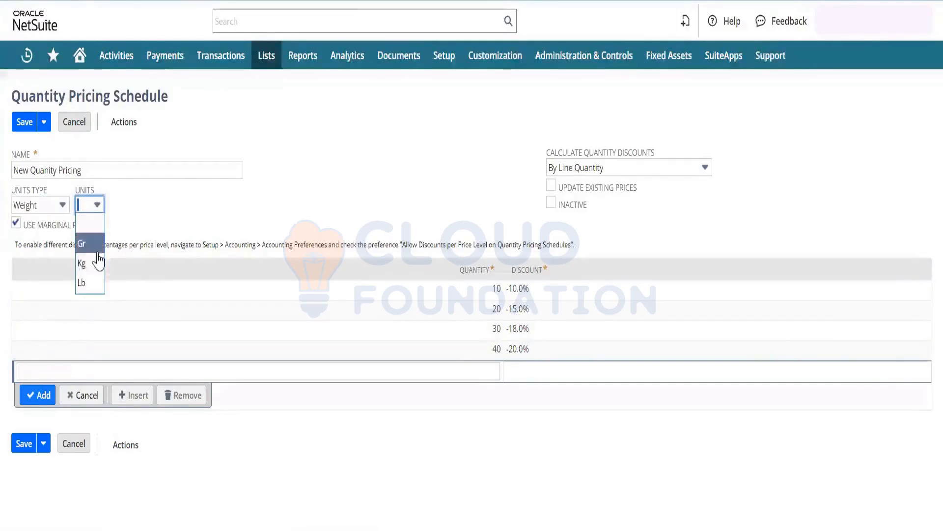
{"action": "left_click", "coordinate": [187, 173]}
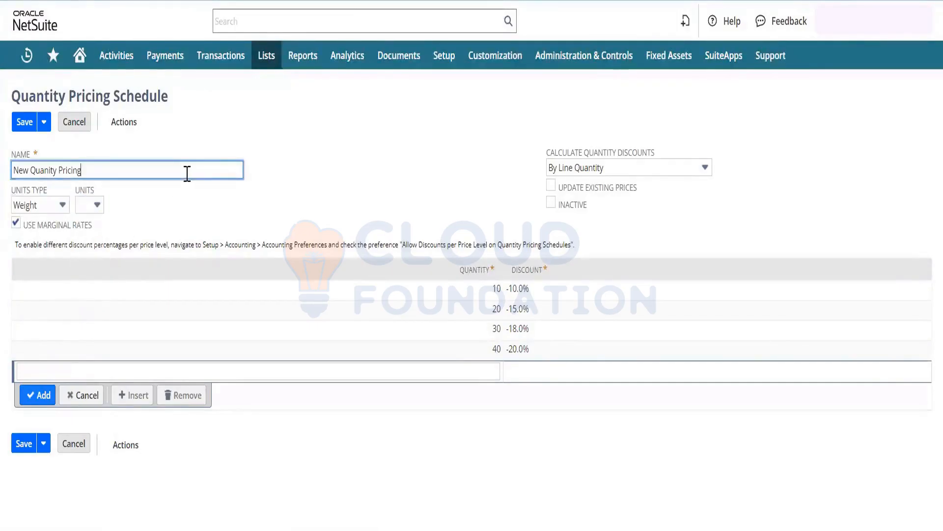
{"action": "left_click", "coordinate": [173, 229]}
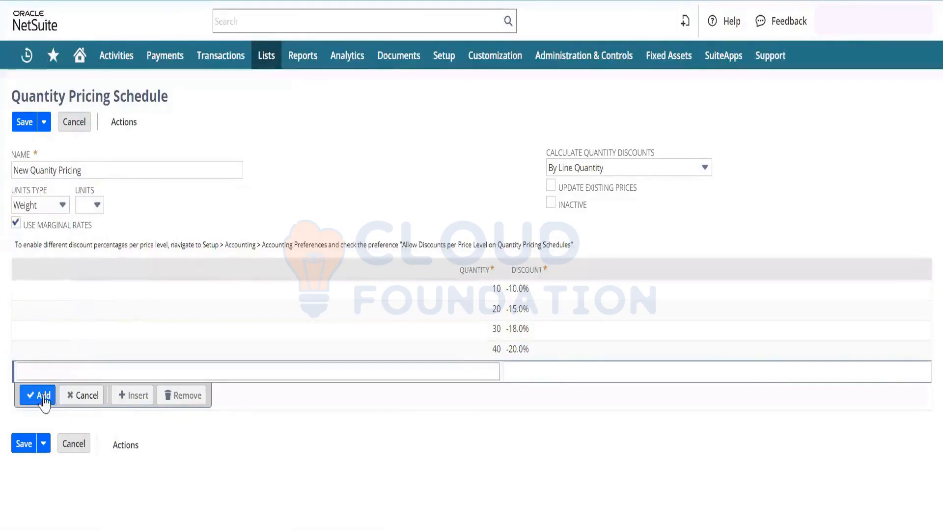
{"action": "left_click", "coordinate": [23, 445]}
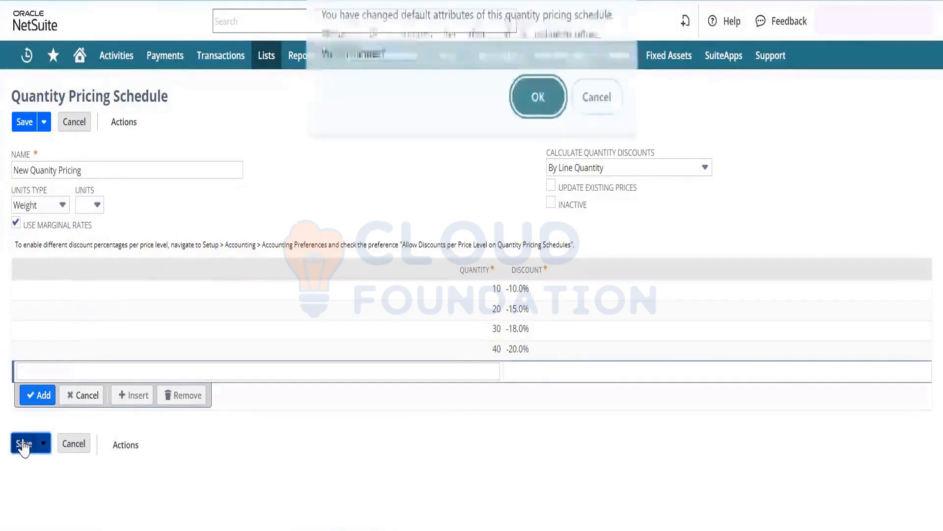
{"action": "left_click", "coordinate": [527, 117]}
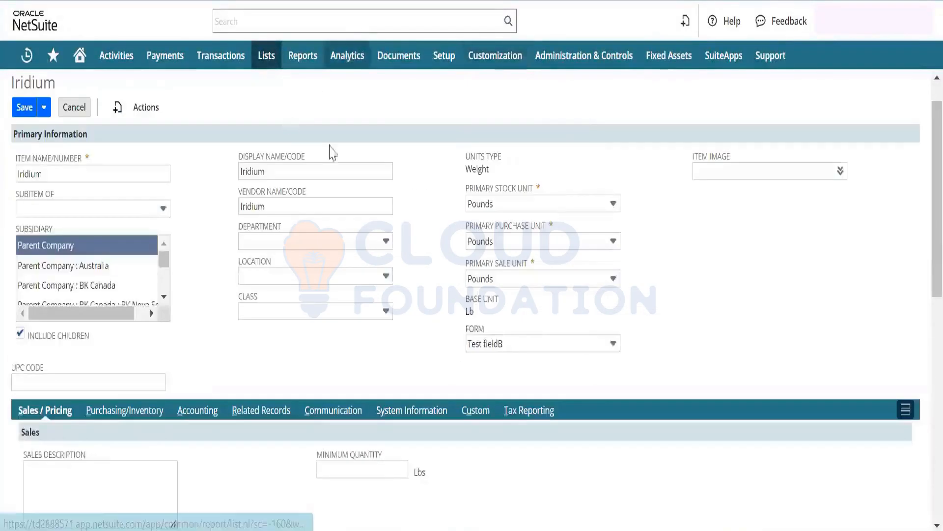
Search globally for "iri" and open the Iridium inventory item in a new browser tab.
{"action": "scroll", "coordinate": [918, 265], "scroll_direction": "up", "scroll_amount": 2}
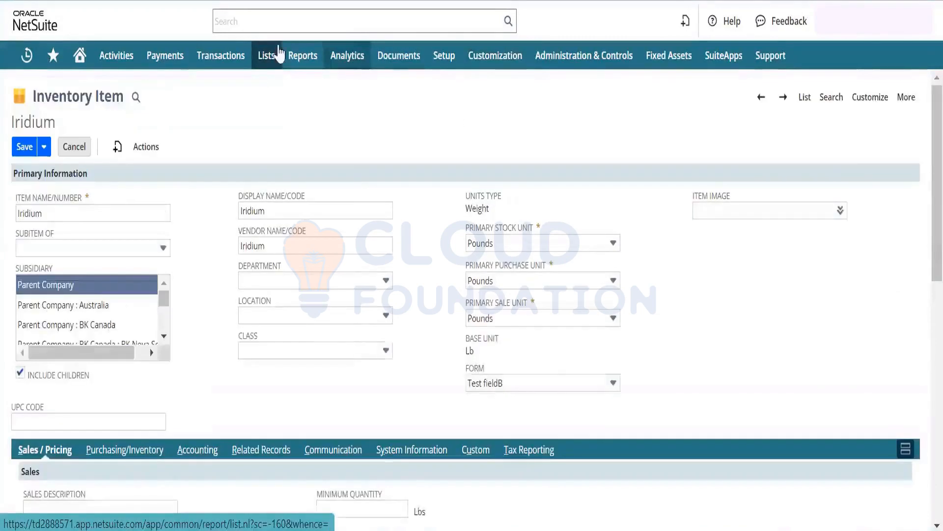
{"action": "mouse_move", "coordinate": [266, 55]}
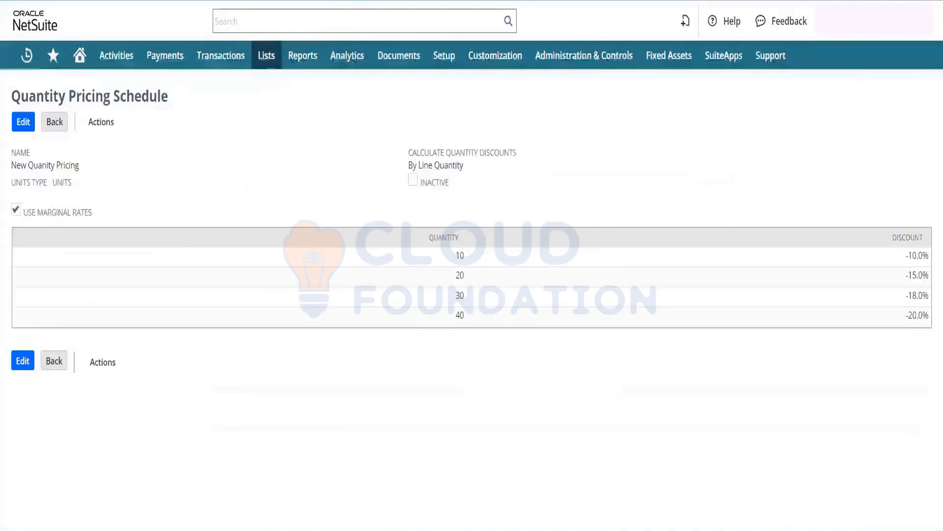
{"action": "left_click", "coordinate": [352, 14]}
{"action": "type", "text": "iri"}
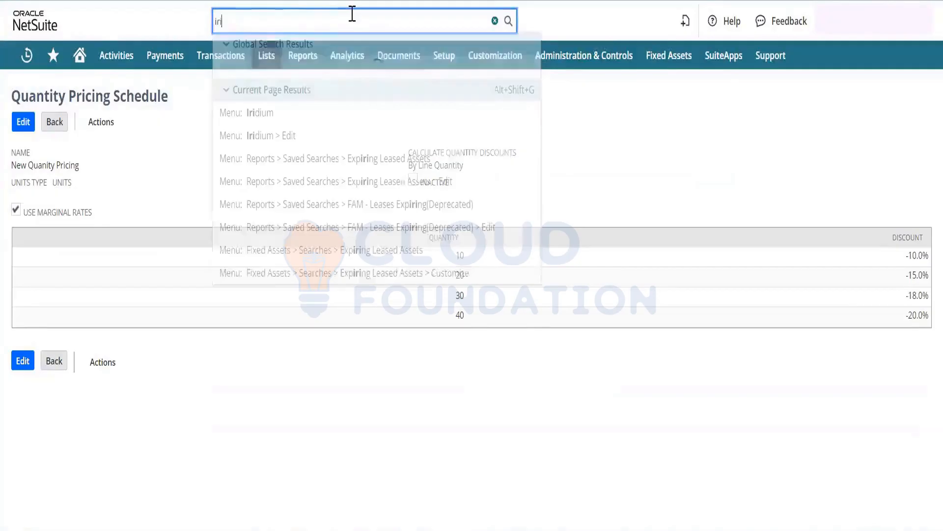
{"action": "right_click", "coordinate": [349, 118]}
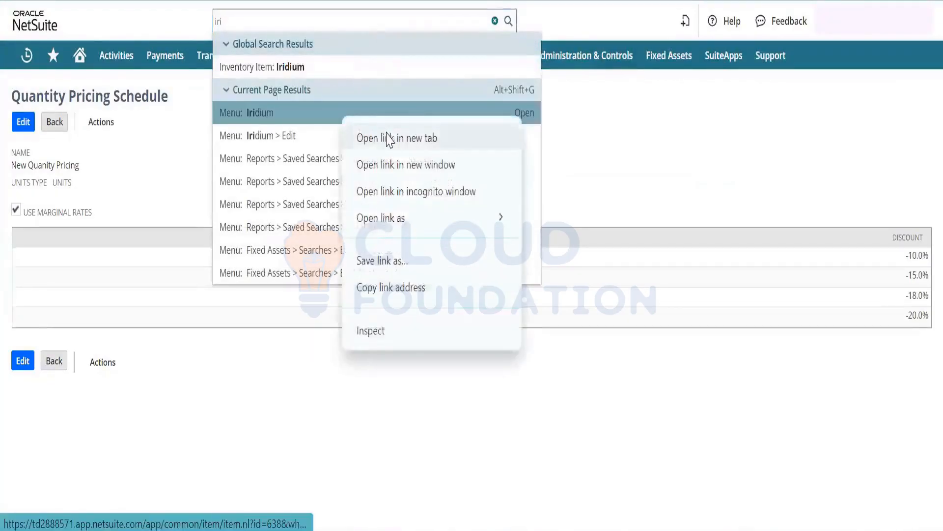
{"action": "left_click", "coordinate": [383, 133]}
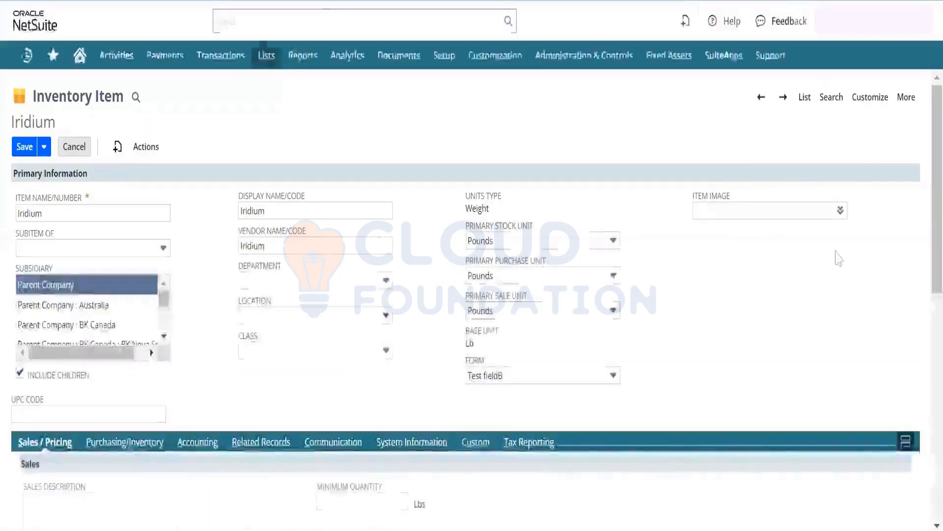
Check which schedules the Quantity Pricing Schedule field offers in the Pricing section and review the Iridium item form.
{"action": "scroll", "coordinate": [920, 344], "scroll_direction": "down", "scroll_amount": 8}
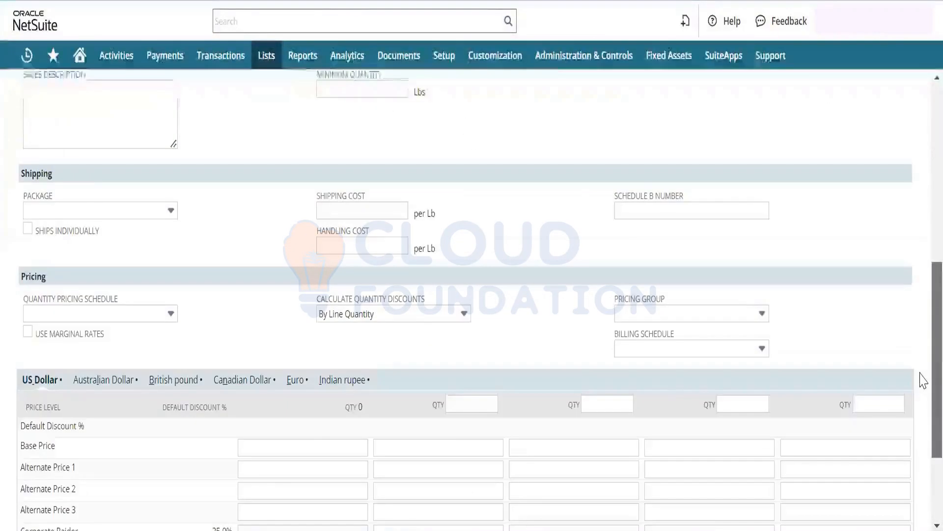
{"action": "left_click", "coordinate": [163, 314]}
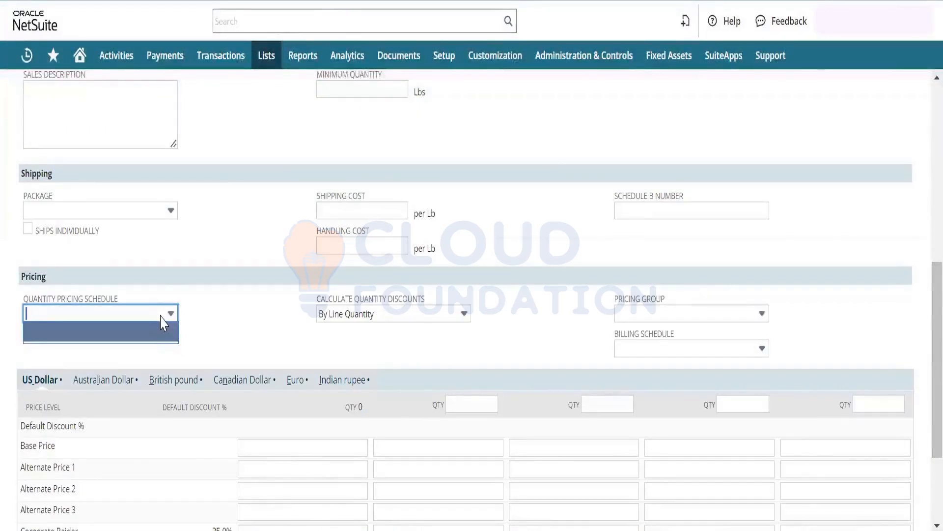
{"action": "left_click", "coordinate": [161, 316]}
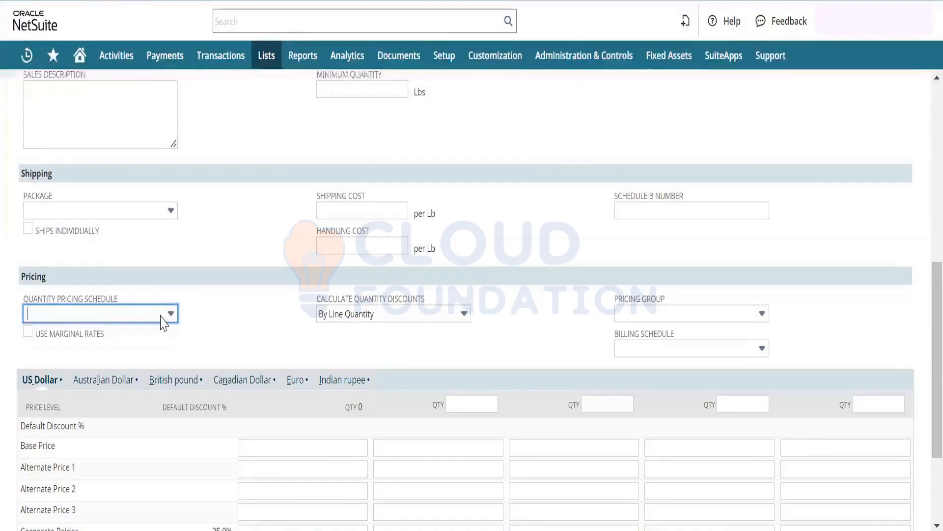
{"action": "left_click", "coordinate": [163, 317]}
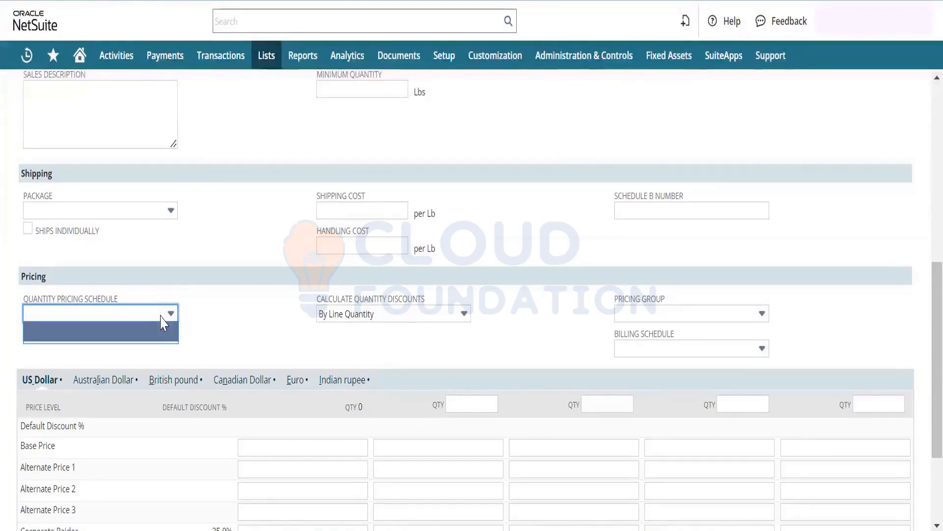
{"action": "left_click", "coordinate": [217, 331]}
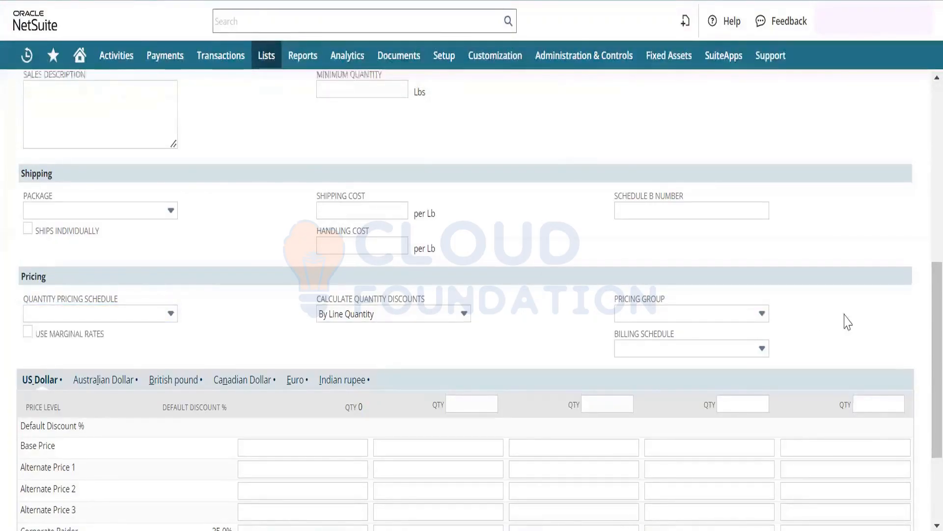
{"action": "scroll", "coordinate": [921, 314], "scroll_direction": "down", "scroll_amount": 2}
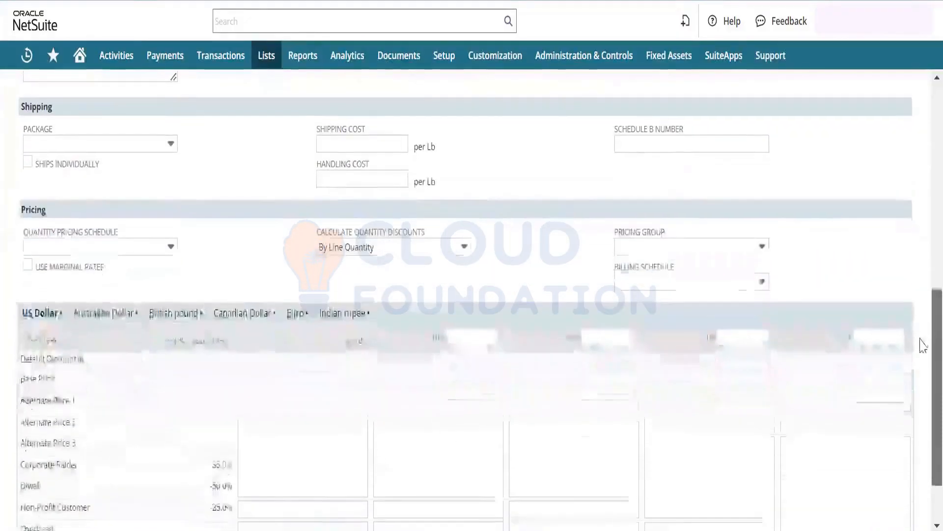
{"action": "left_click_drag", "start_coordinate": [921, 339], "coordinate": [920, 132]}
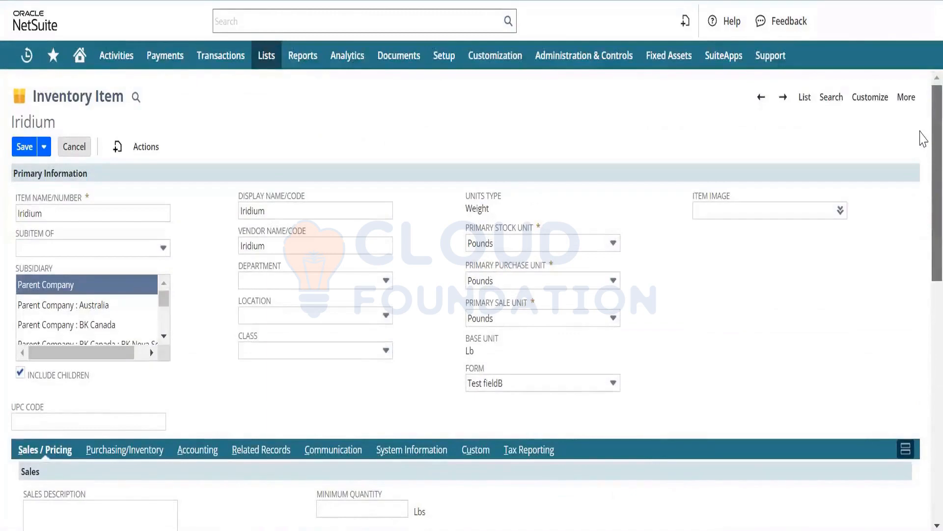
Enable Use Marginal Rates in the Pricing section and read the field help for Quantity Pricing Schedule.
{"action": "scroll", "coordinate": [920, 189], "scroll_direction": "down", "scroll_amount": 5}
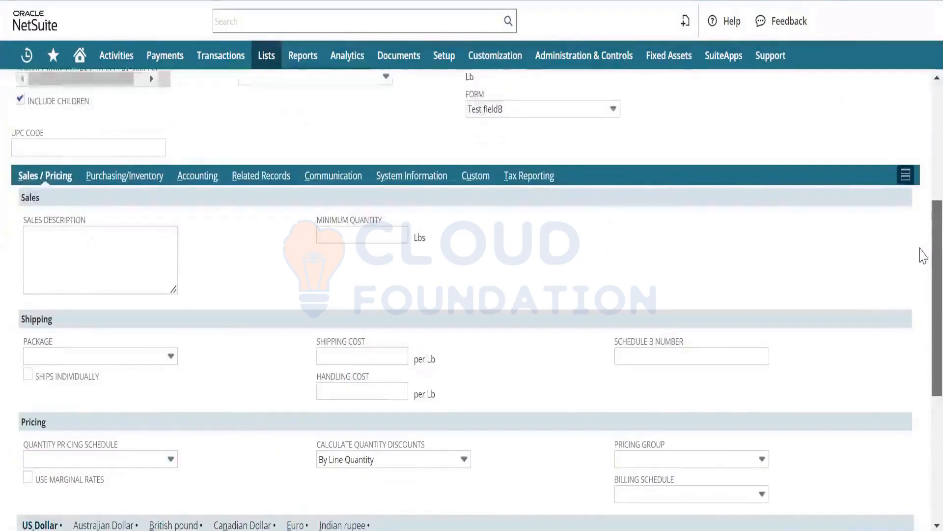
{"action": "scroll", "coordinate": [923, 255], "scroll_direction": "down", "scroll_amount": 3}
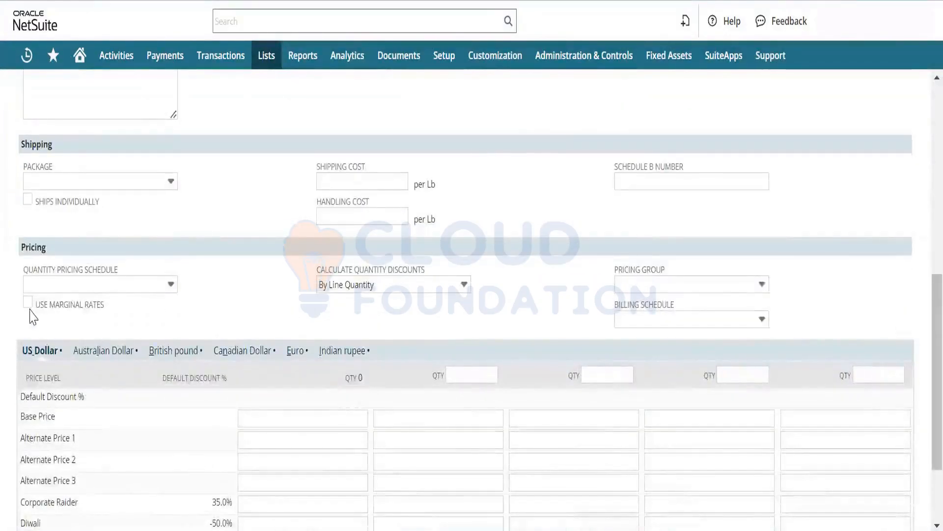
{"action": "left_click", "coordinate": [85, 285]}
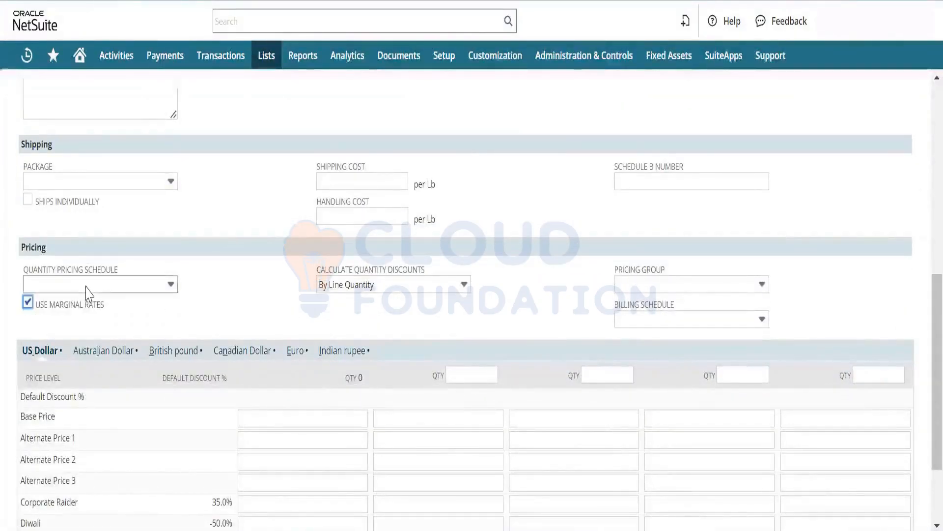
{"action": "left_click", "coordinate": [105, 269]}
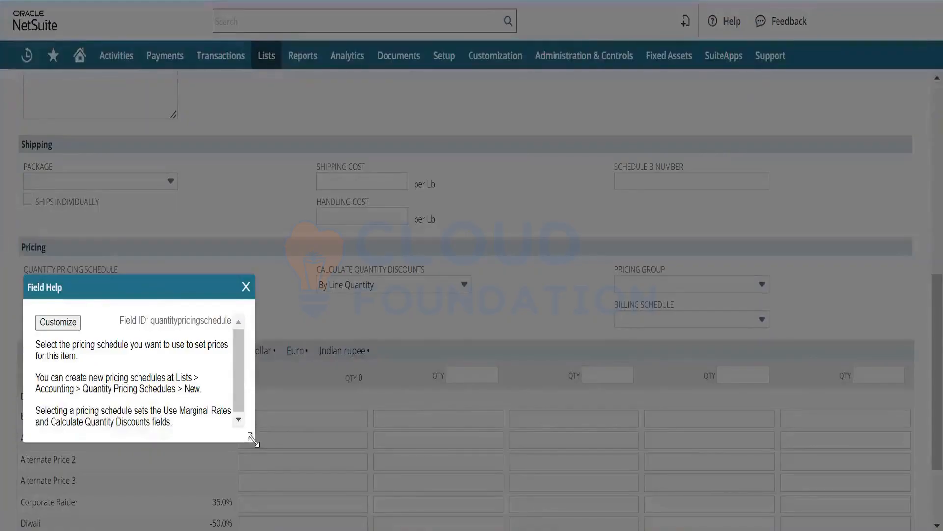
{"action": "left_click_drag", "start_coordinate": [253, 438], "coordinate": [297, 479]}
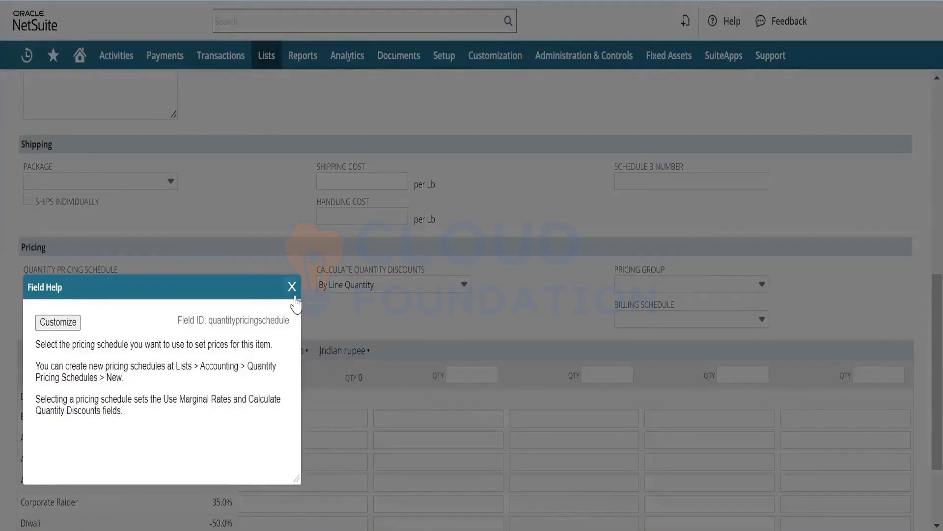
{"action": "left_click", "coordinate": [293, 288]}
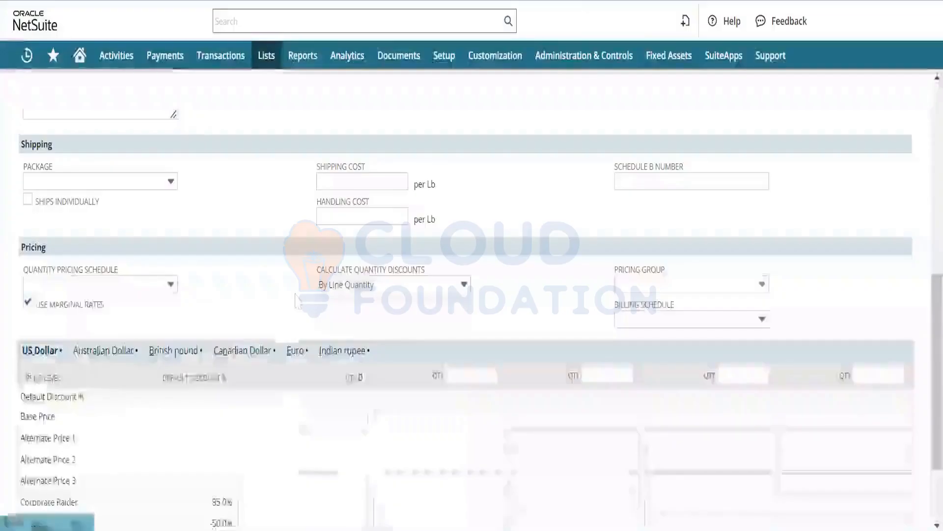
Leave the Iridium form for the item list without saving, and open the Refrigirator inventory item for editing.
{"action": "left_click_drag", "start_coordinate": [923, 339], "coordinate": [921, 152]}
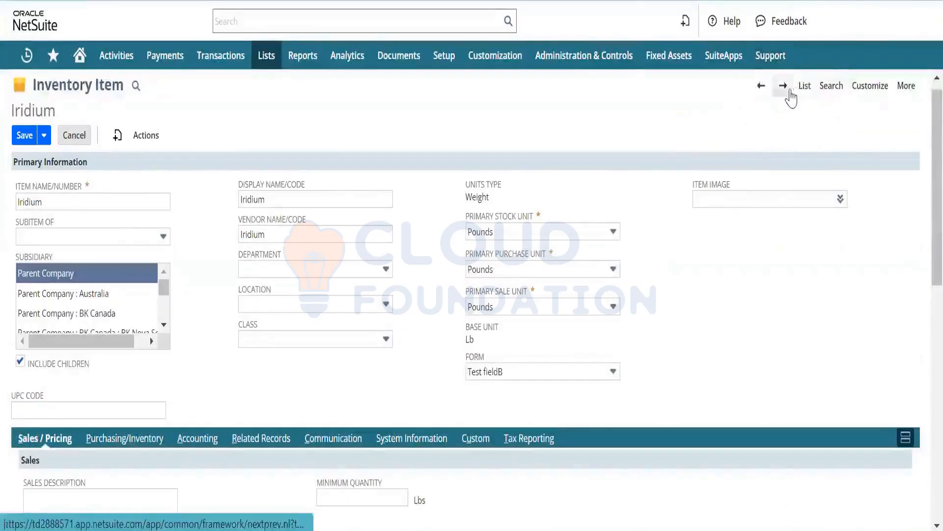
{"action": "left_click", "coordinate": [804, 86]}
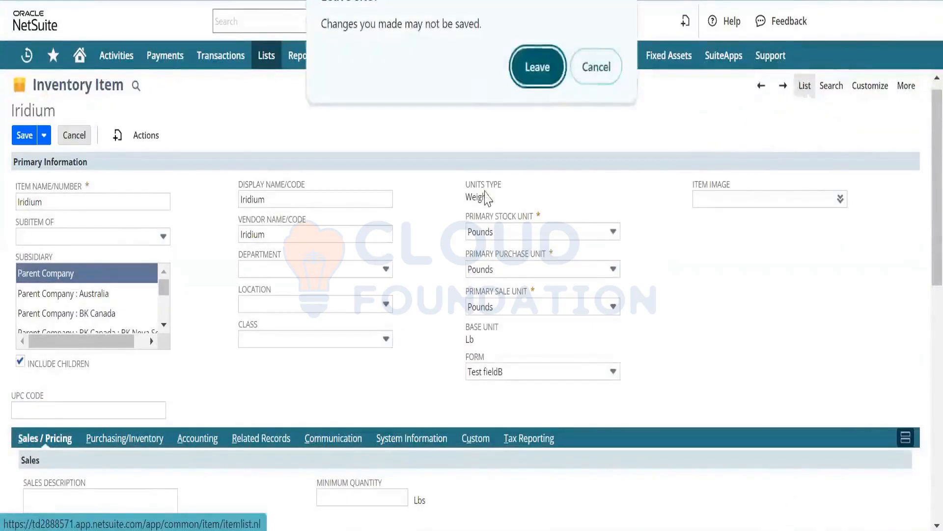
{"action": "left_click", "coordinate": [537, 66]}
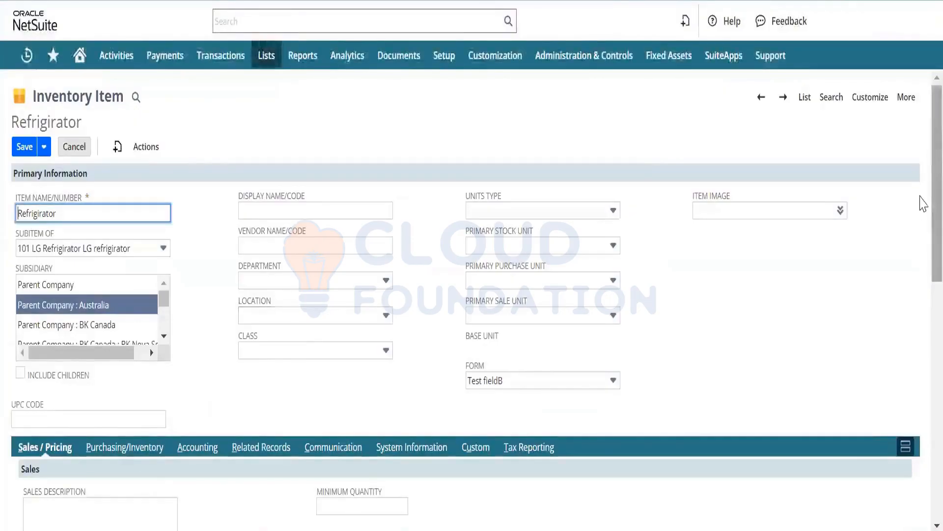
Check which quantity pricing schedules are offered for the Refrigirator inventory item.
{"action": "scroll", "coordinate": [920, 316], "scroll_direction": "down", "scroll_amount": 8}
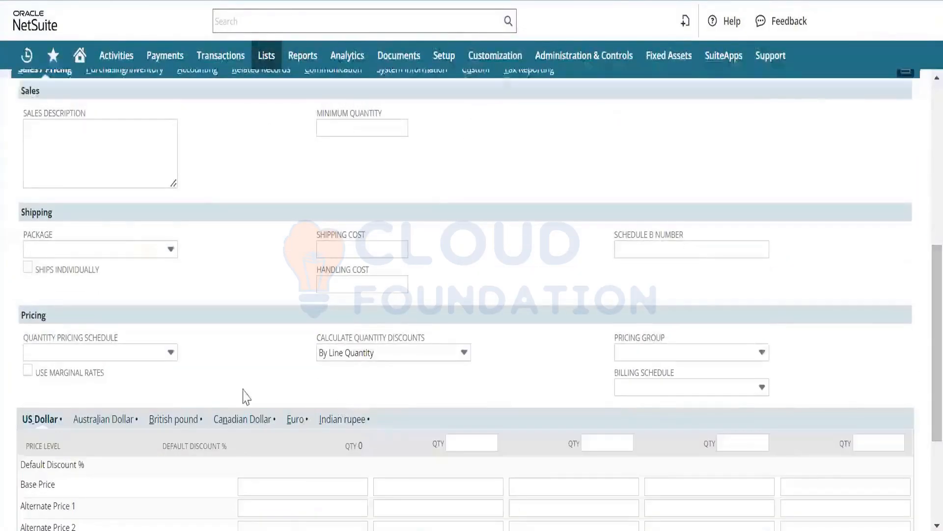
{"action": "left_click", "coordinate": [163, 352]}
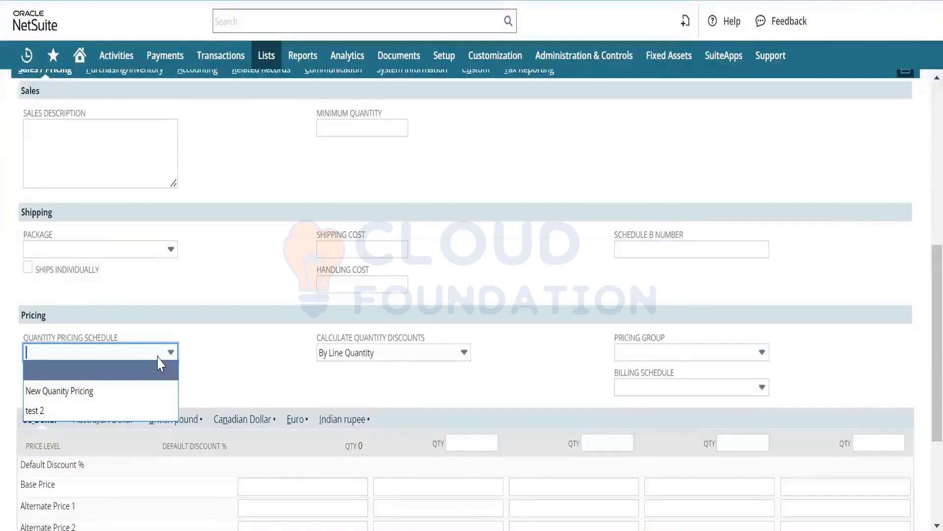
{"action": "left_click", "coordinate": [560, 267]}
{"action": "scroll", "coordinate": [920, 363], "scroll_direction": "up", "scroll_amount": 6}
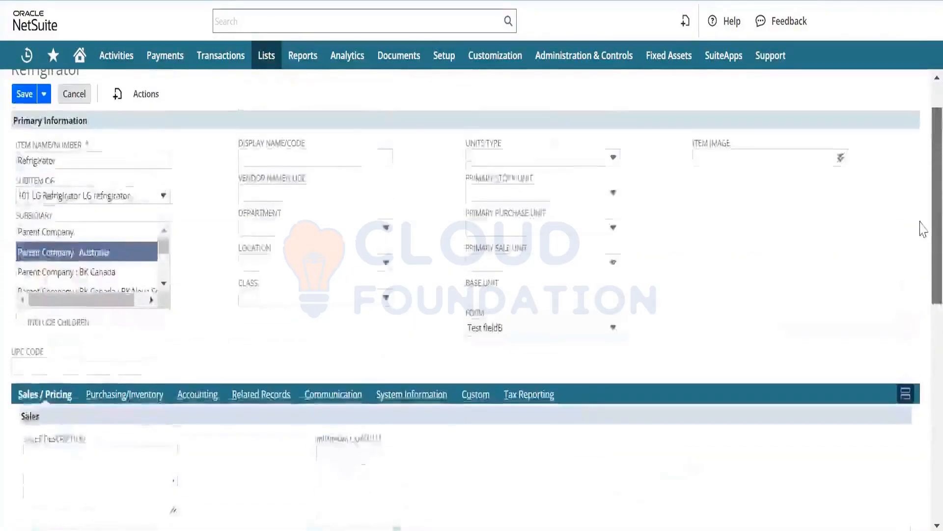
{"action": "scroll", "coordinate": [923, 228], "scroll_direction": "up", "scroll_amount": 1}
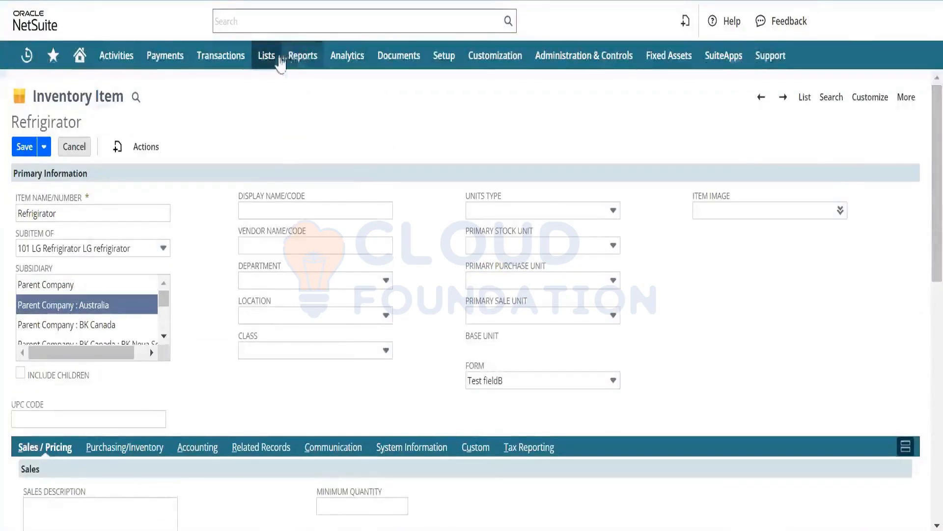
Search for the Iridium inventory item and open its record for editing.
{"action": "mouse_move", "coordinate": [270, 58]}
{"action": "mouse_move", "coordinate": [295, 117]}
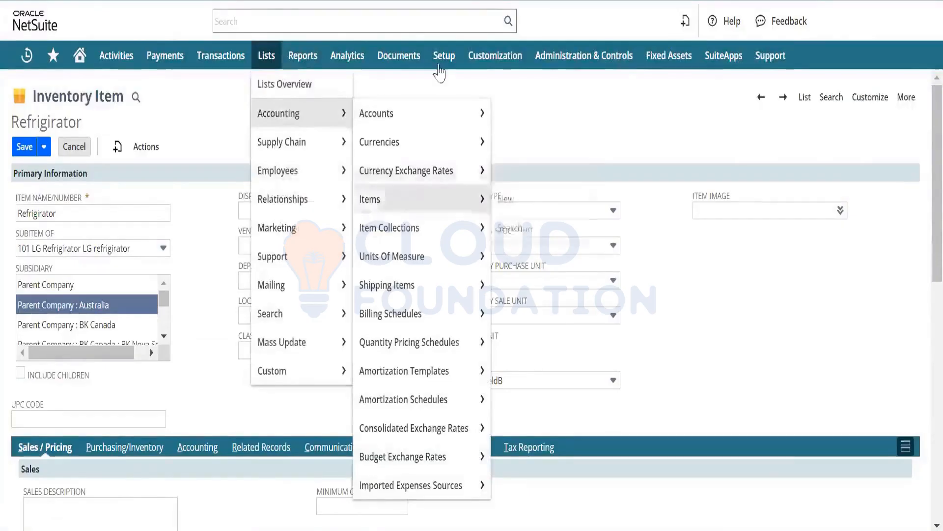
{"action": "left_click", "coordinate": [420, 27]}
{"action": "type", "text": "in"}
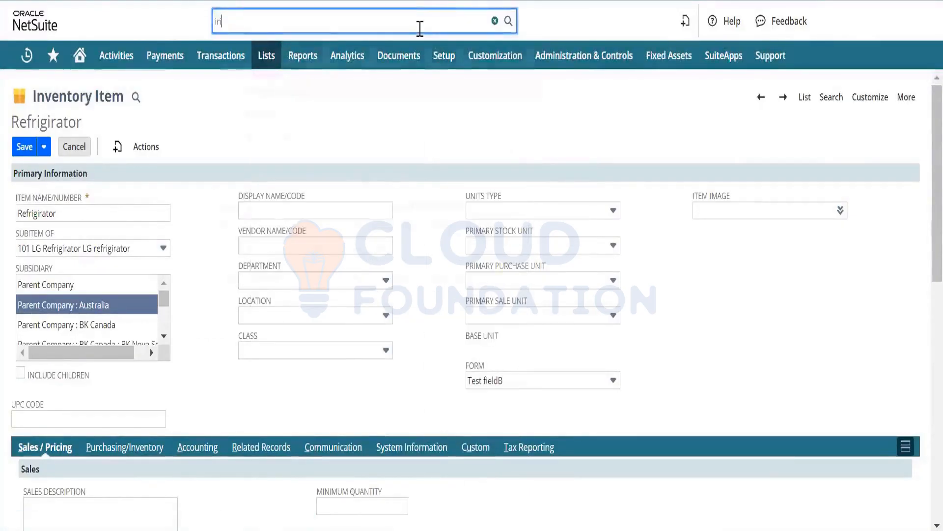
{"action": "type", "text": "id"}
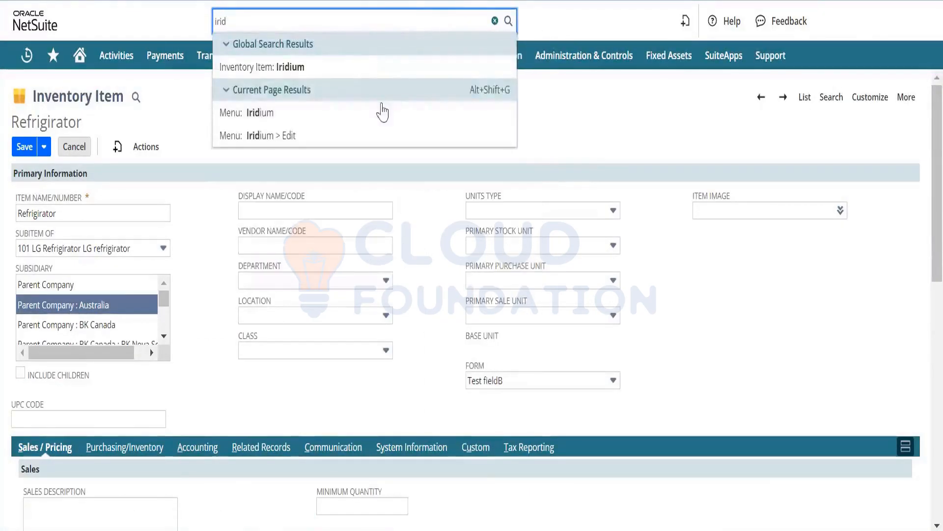
{"action": "left_click", "coordinate": [289, 144]}
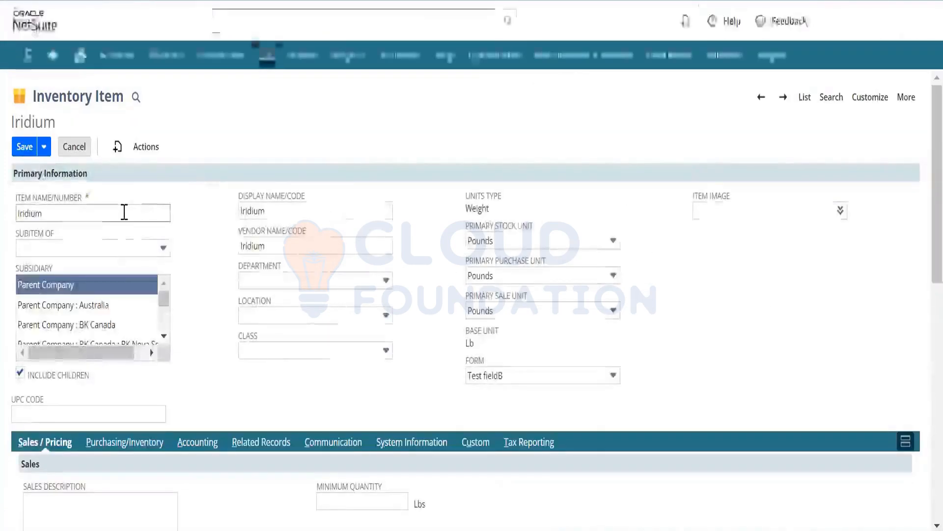
Exclude child subsidiaries, assign the Iridium item to the Parent Company : Australia subsidiary, and save the record.
{"action": "left_click", "coordinate": [23, 374]}
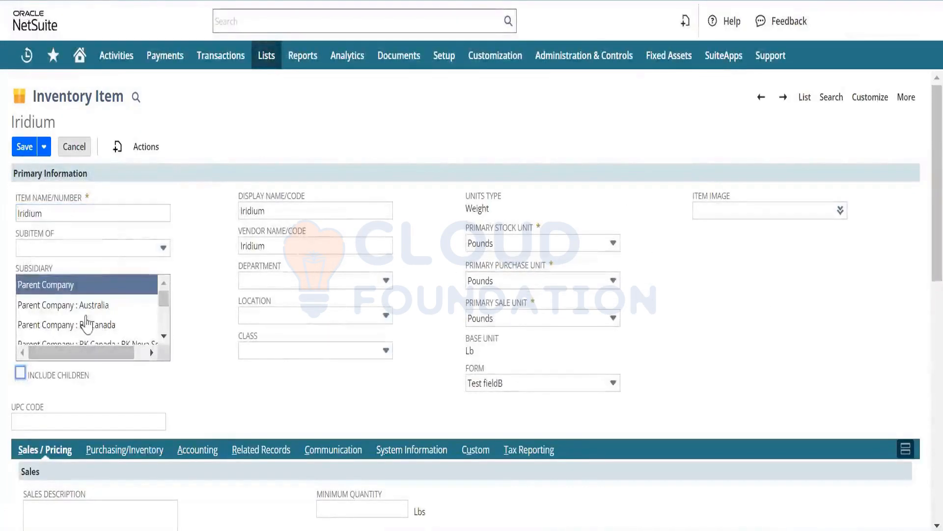
{"action": "left_click", "coordinate": [74, 305]}
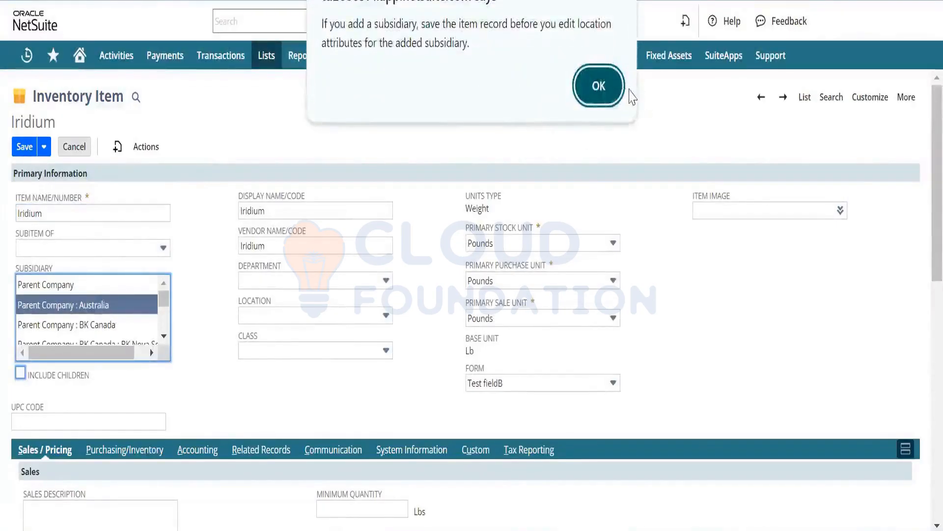
{"action": "left_click", "coordinate": [599, 86]}
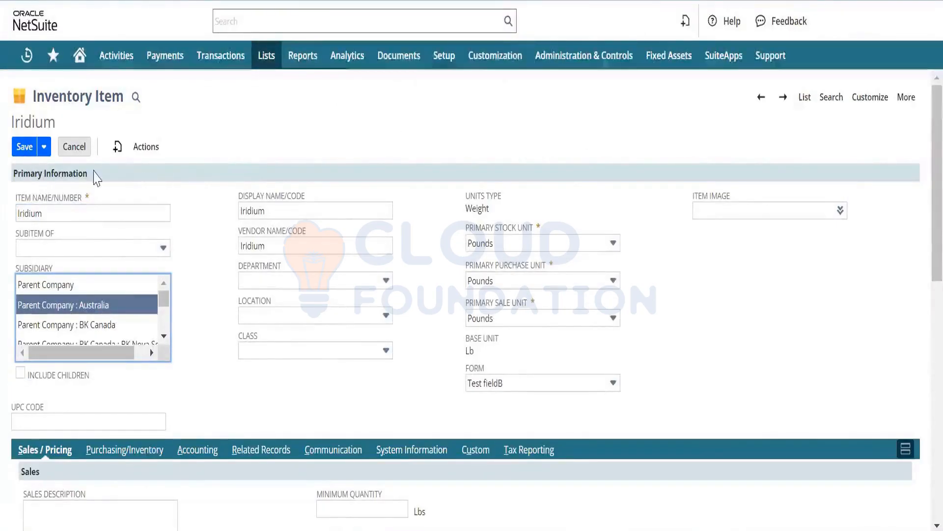
{"action": "left_click", "coordinate": [23, 153]}
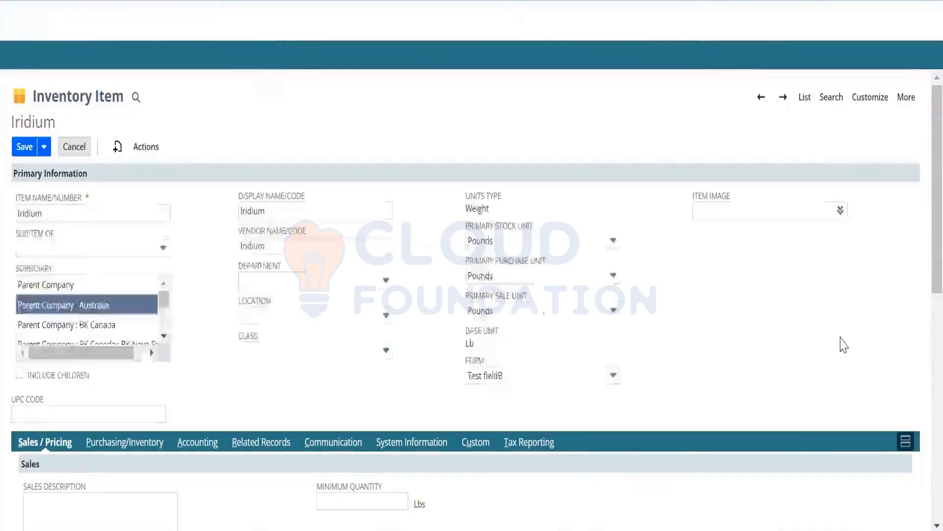
Check which quantity pricing schedules are offered for the Iridium item and review its unit settings.
{"action": "scroll", "coordinate": [922, 328], "scroll_direction": "down", "scroll_amount": 10}
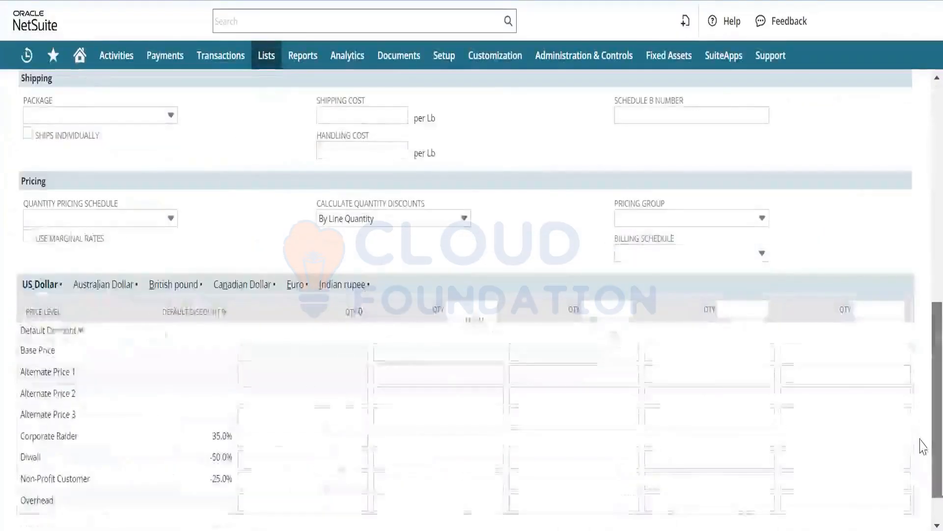
{"action": "left_click", "coordinate": [132, 231]}
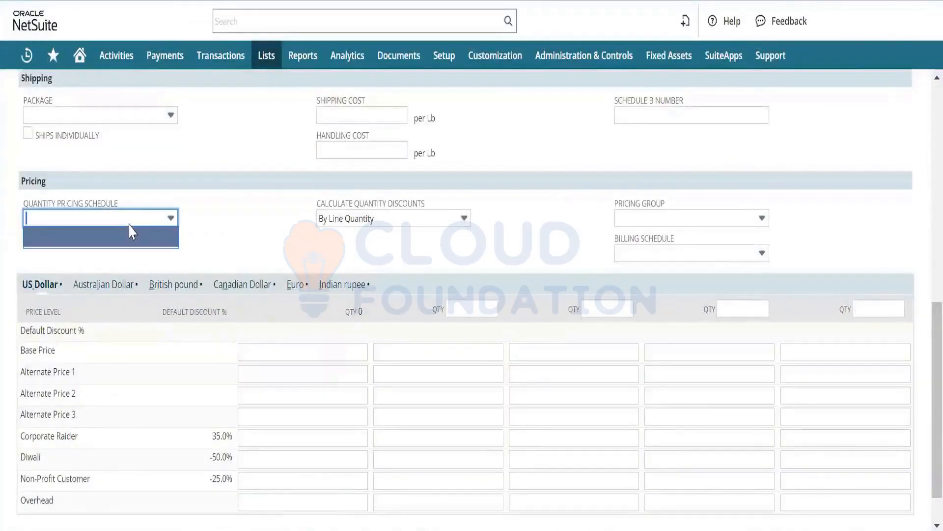
{"action": "left_click", "coordinate": [131, 230]}
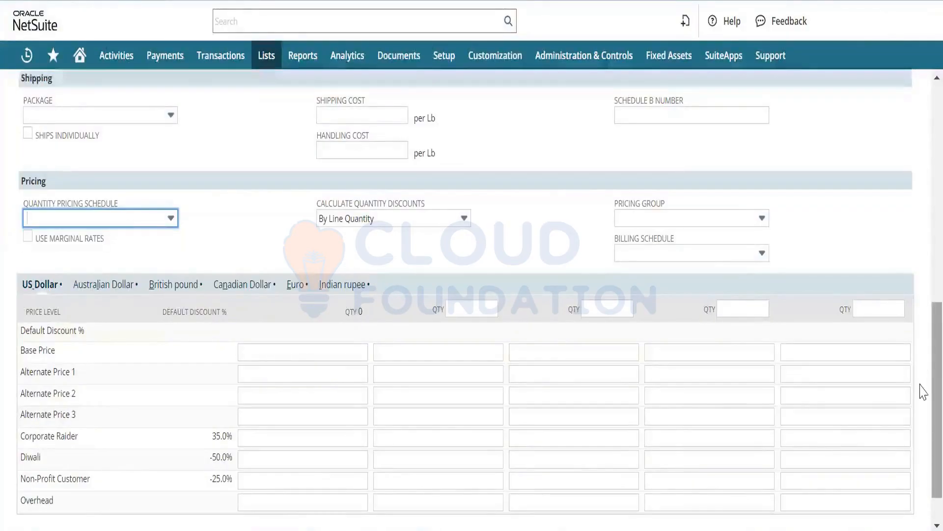
{"action": "scroll", "coordinate": [920, 284], "scroll_direction": "up", "scroll_amount": 5}
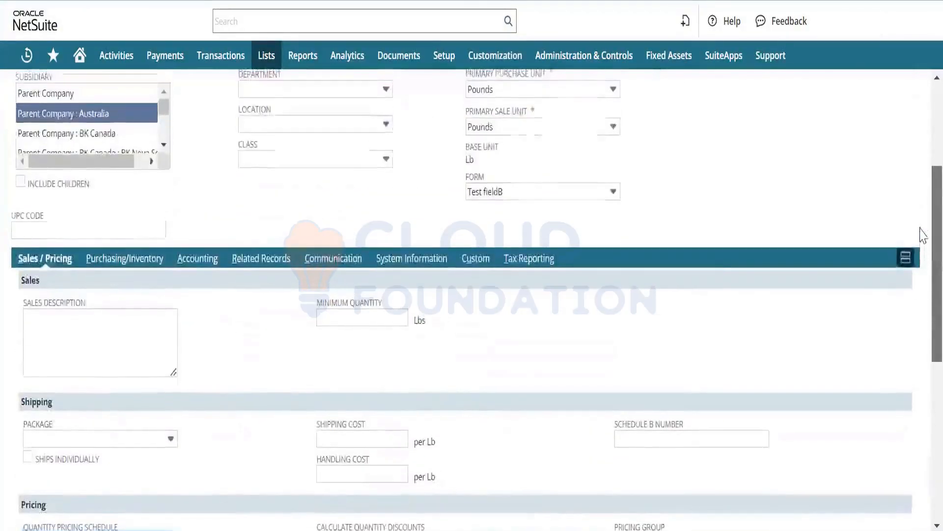
{"action": "scroll", "coordinate": [922, 221], "scroll_direction": "up", "scroll_amount": 3}
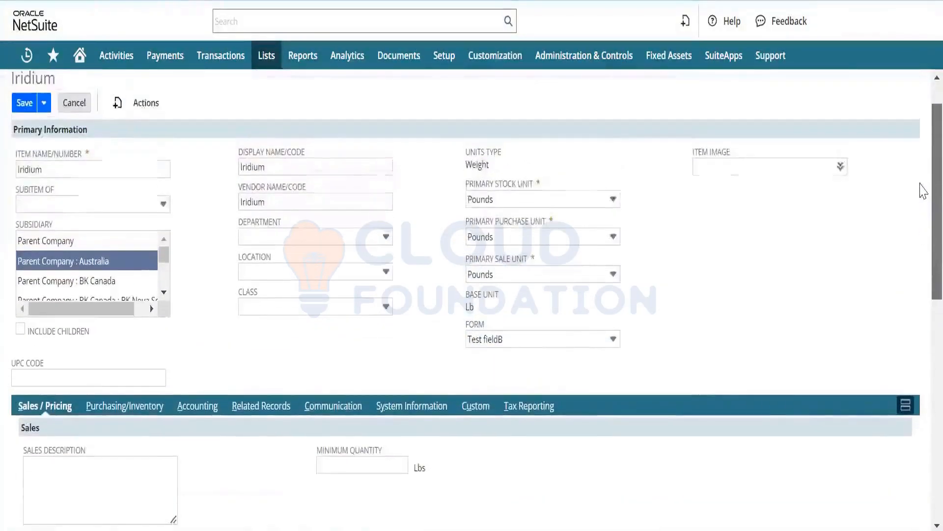
{"action": "left_click_drag", "start_coordinate": [920, 183], "coordinate": [922, 206]}
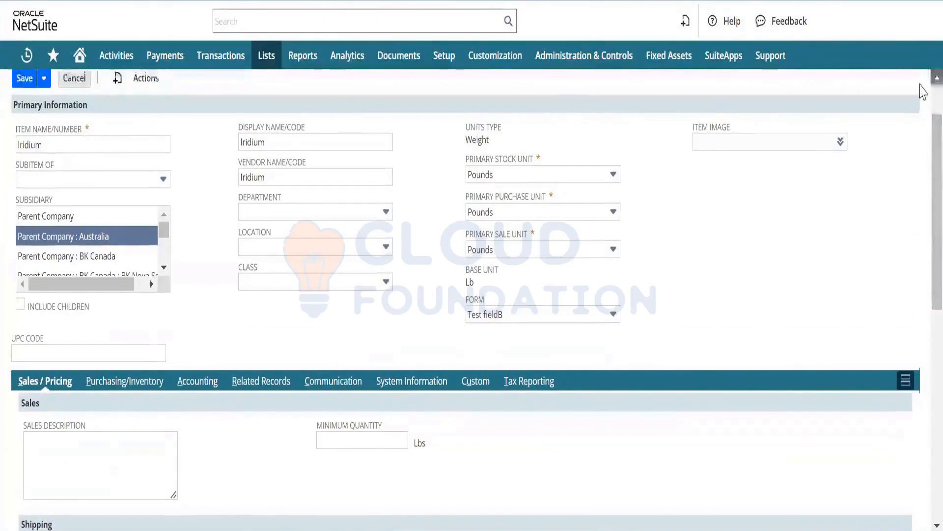
Go to the items list and open the Refrigirator subitem of 101 LG Refrigirator for editing.
{"action": "scroll", "coordinate": [922, 91], "scroll_direction": "up", "scroll_amount": 2}
{"action": "left_click", "coordinate": [805, 106]}
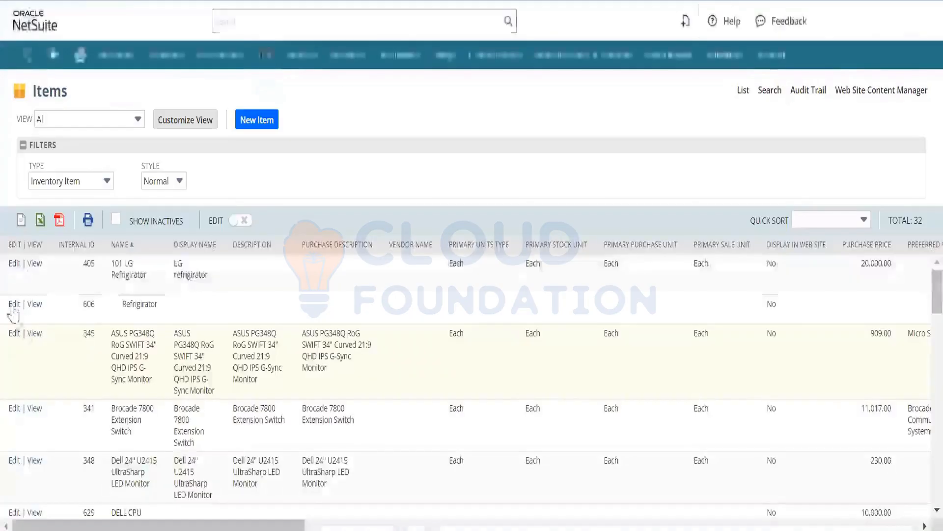
{"action": "left_click", "coordinate": [15, 303]}
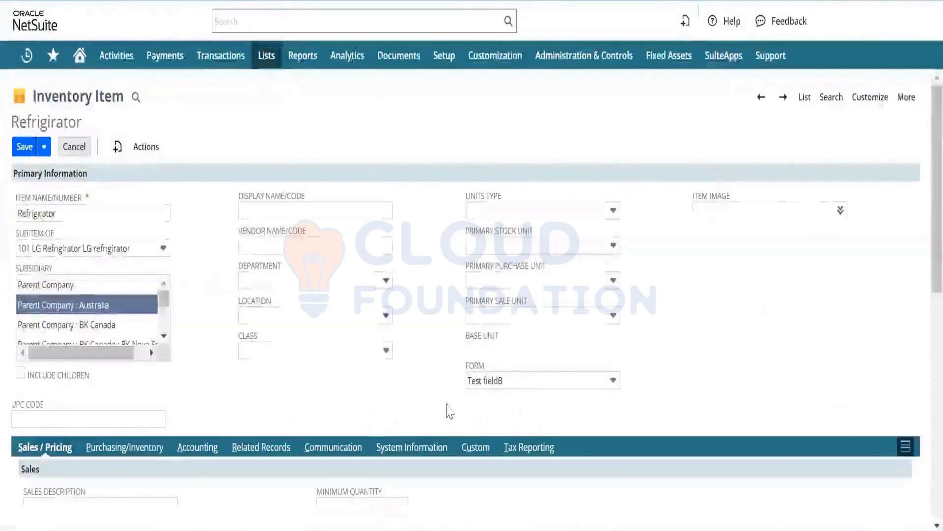
Assign the New Quanity Pricing schedule to the Refrigirator item and review its default discounts per quantity level.
{"action": "scroll", "coordinate": [923, 251], "scroll_direction": "down", "scroll_amount": 3}
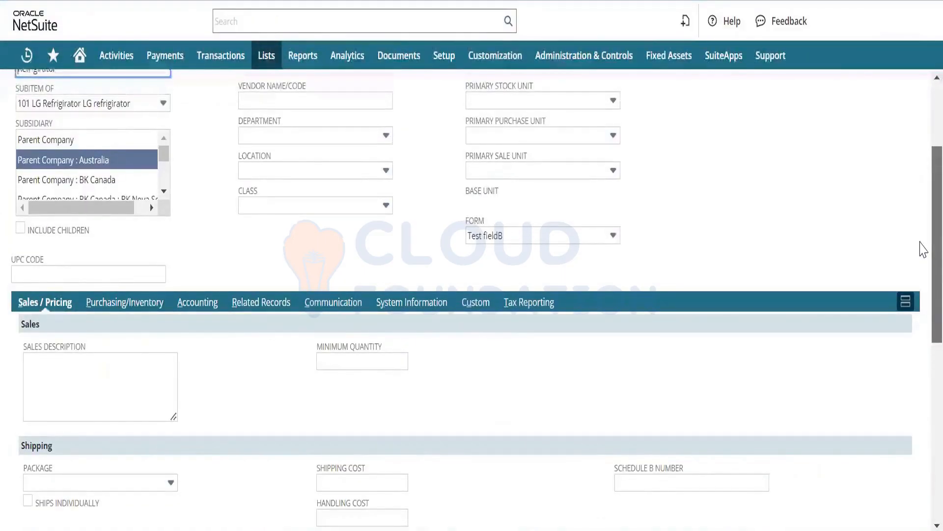
{"action": "scroll", "coordinate": [923, 250], "scroll_direction": "up", "scroll_amount": 1}
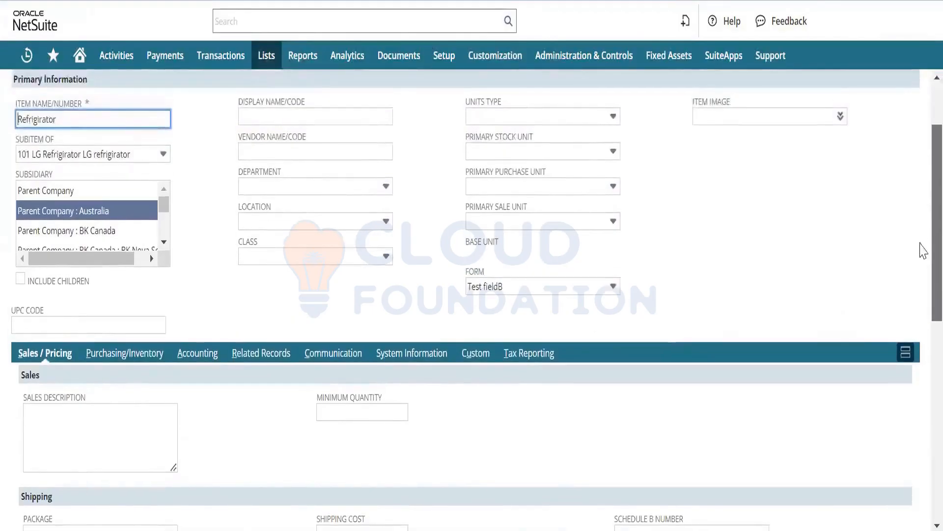
{"action": "scroll", "coordinate": [923, 251], "scroll_direction": "down", "scroll_amount": 8}
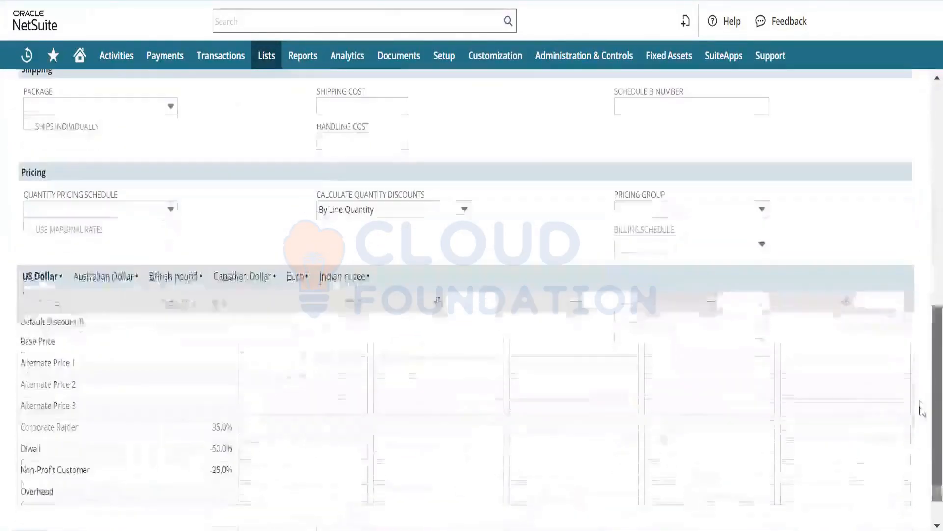
{"action": "left_click", "coordinate": [137, 209]}
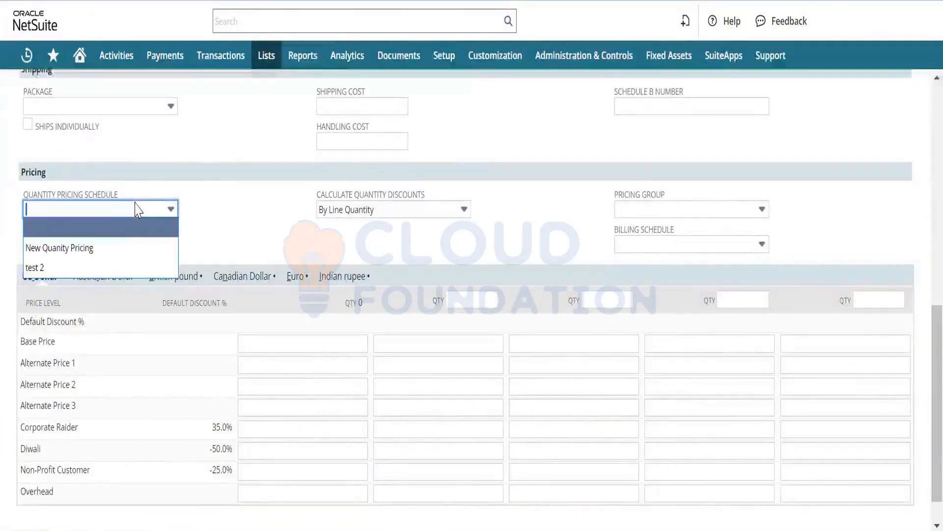
{"action": "left_click", "coordinate": [121, 249]}
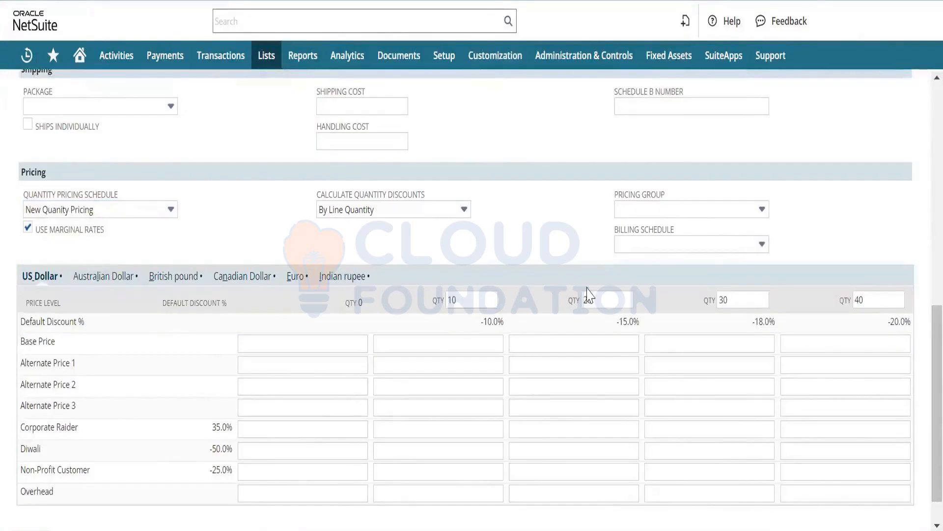
{"action": "left_click", "coordinate": [491, 338]}
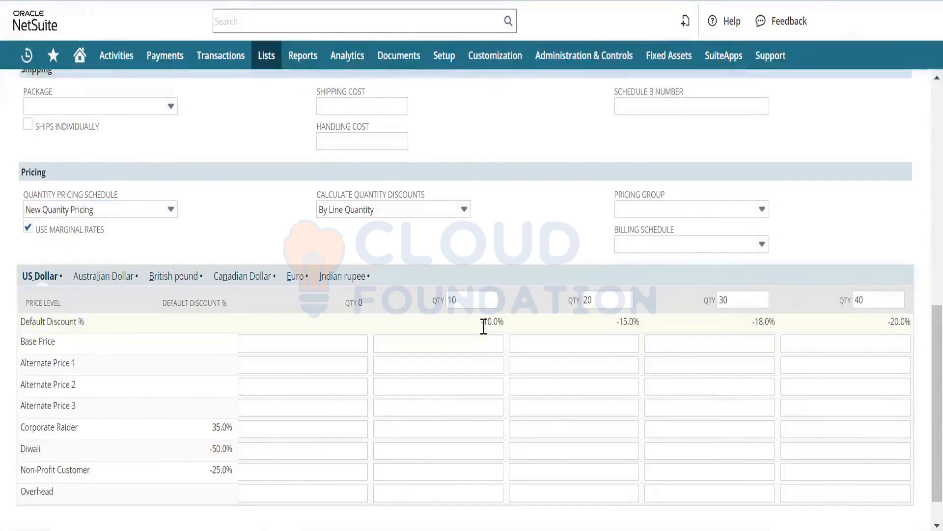
{"action": "left_click_drag", "start_coordinate": [480, 324], "coordinate": [509, 322]}
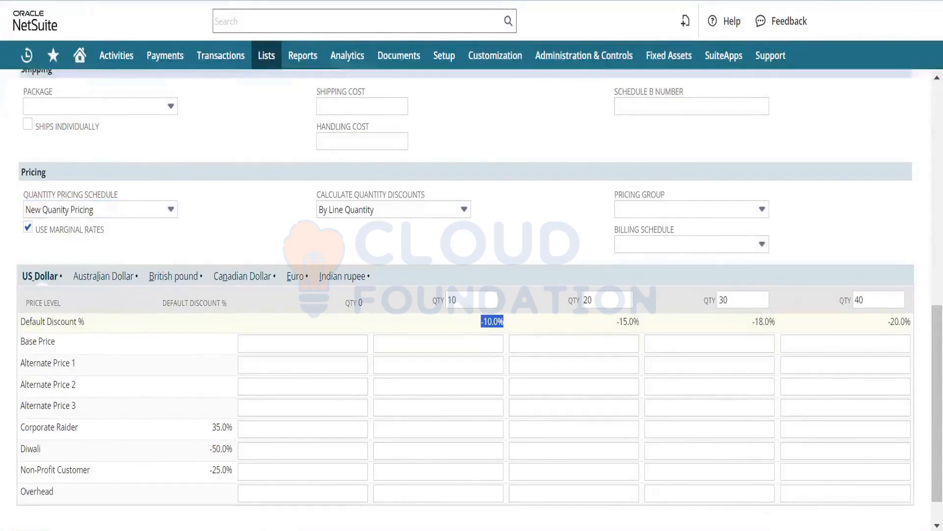
{"action": "left_click", "coordinate": [774, 331]}
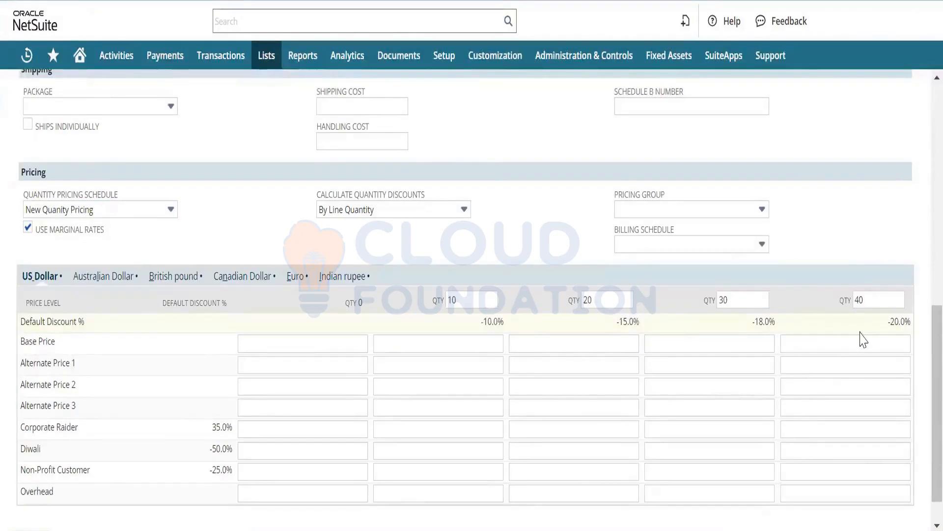
Set the item's US Dollar base price at quantity 0 to 100 and fill the price grid from it.
{"action": "left_click", "coordinate": [343, 340]}
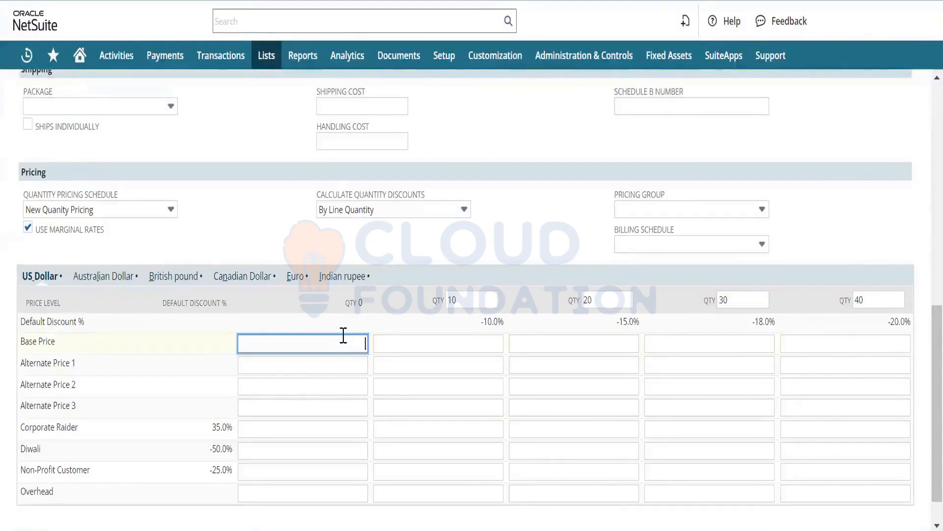
{"action": "type", "text": "100"}
{"action": "key", "text": "Tab"}
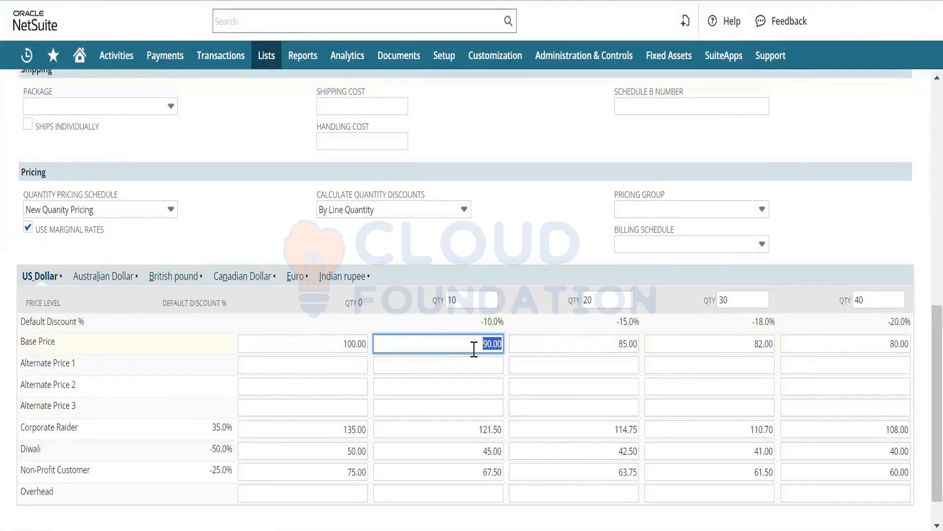
{"action": "key", "text": "Tab"}
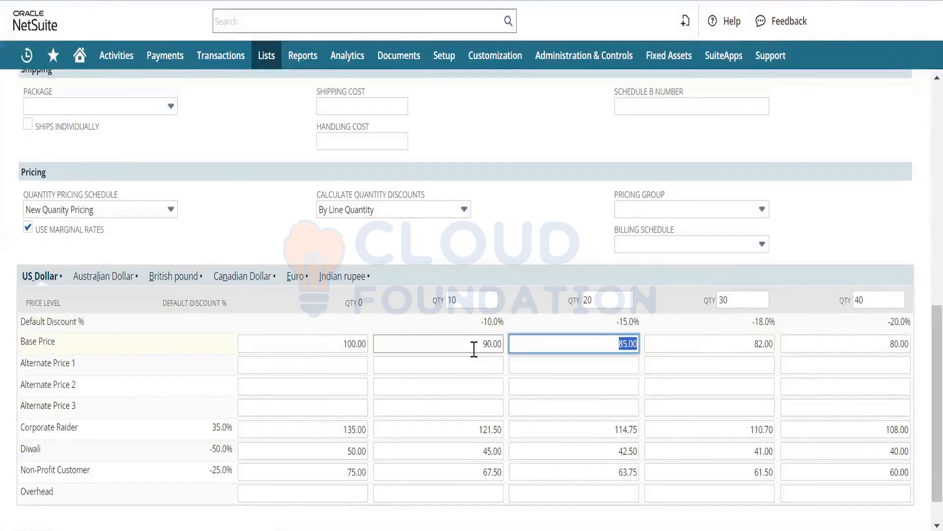
{"action": "left_click", "coordinate": [367, 364]}
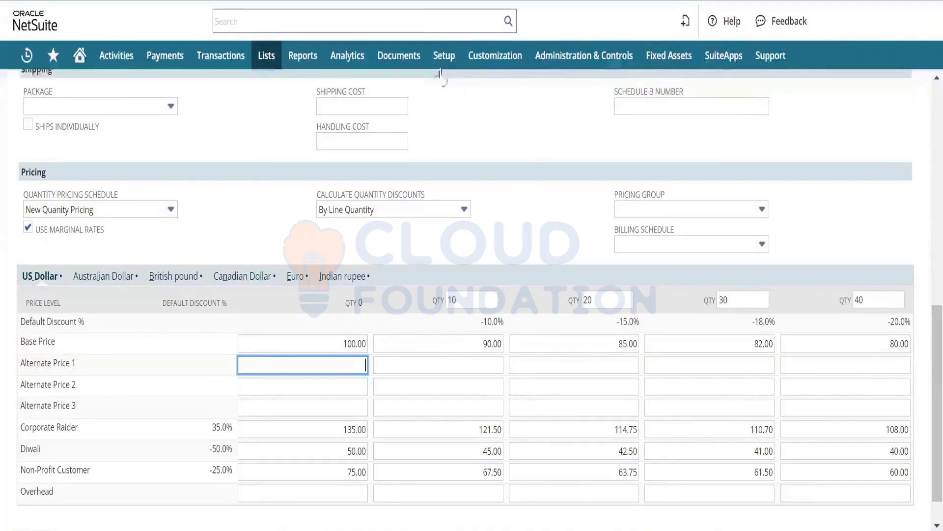
Open the Accounting Lists setup page in a separate browser tab and switch to it.
{"action": "mouse_move", "coordinate": [443, 57]}
{"action": "mouse_move", "coordinate": [470, 142]}
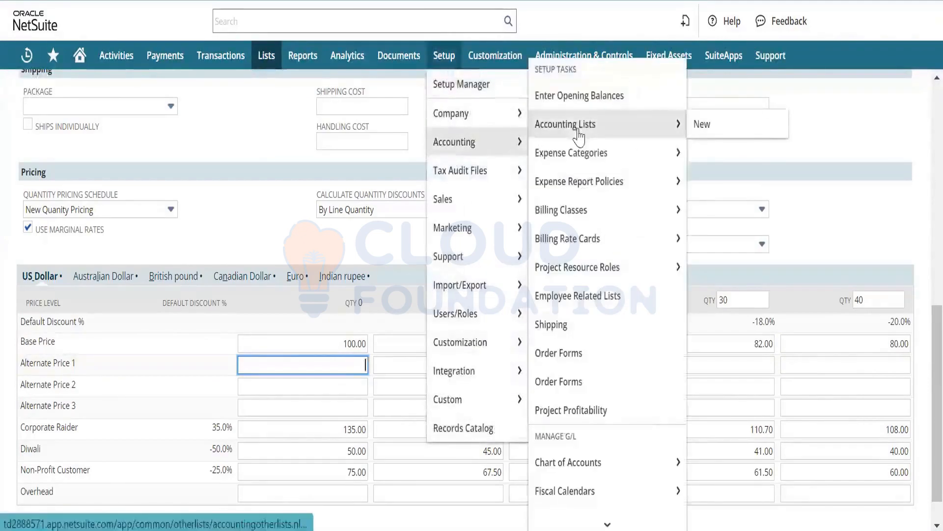
{"action": "right_click", "coordinate": [585, 134]}
{"action": "left_click", "coordinate": [600, 149]}
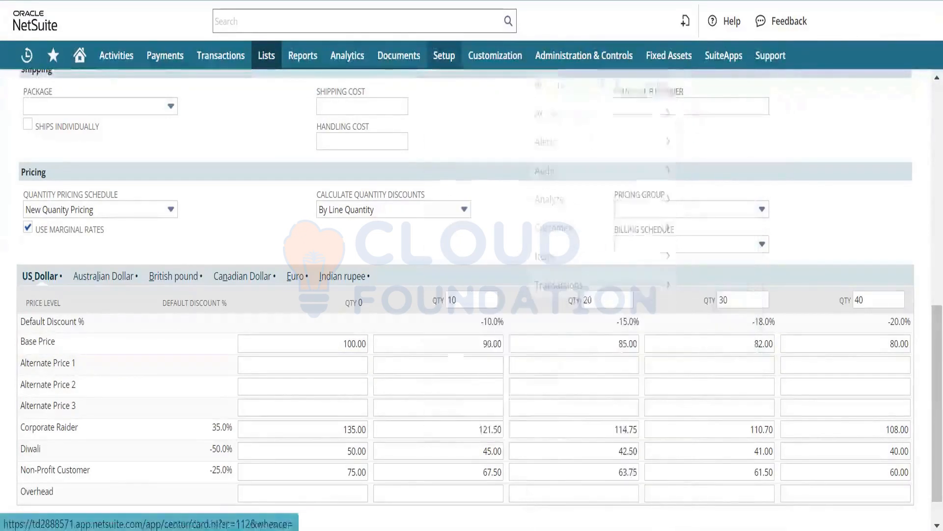
{"action": "left_click", "coordinate": [433, 1]}
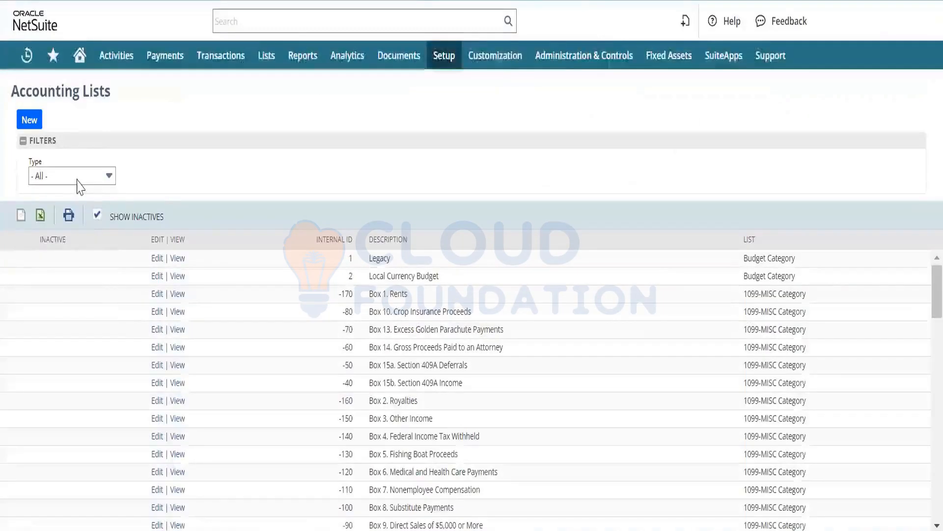
Filter the accounting lists to show only the Price Level type.
{"action": "left_click", "coordinate": [77, 179]}
{"action": "type", "text": "pe"}
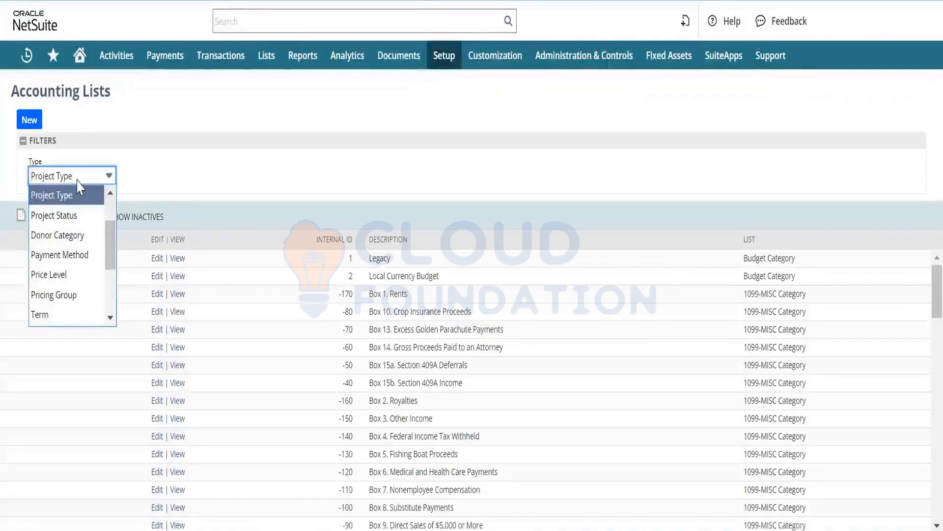
{"action": "left_click", "coordinate": [89, 276]}
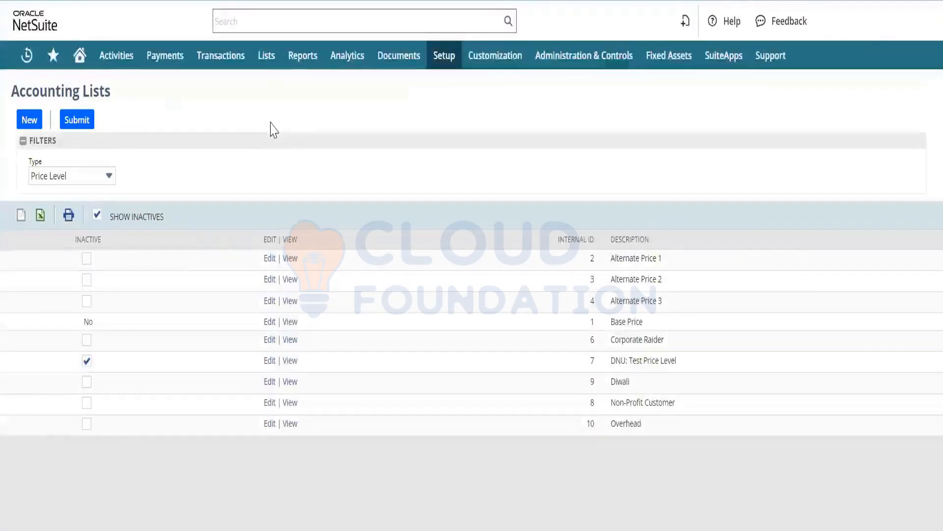
Open the Alternate Price 1, Alternate Price 2 and Alternate Price 3 price levels for editing in separate browser tabs.
{"action": "right_click", "coordinate": [266, 267]}
{"action": "left_click", "coordinate": [309, 276]}
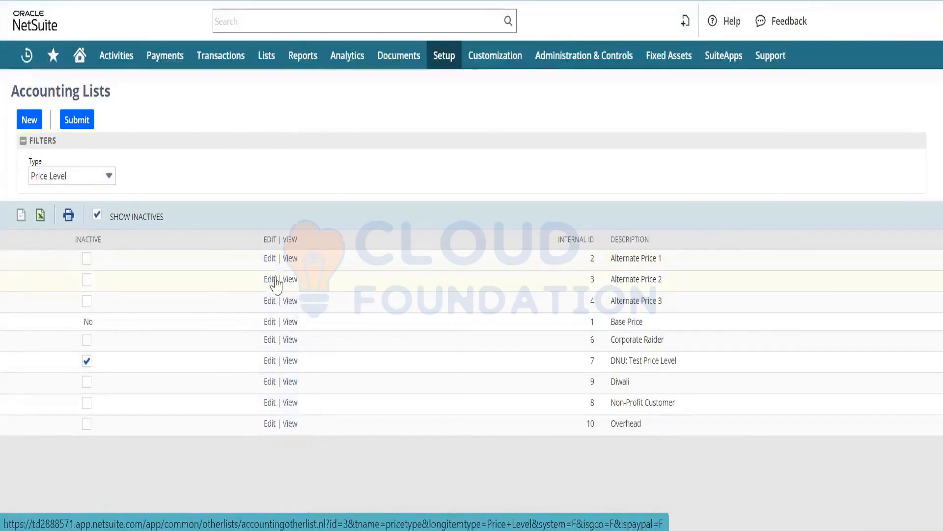
{"action": "right_click", "coordinate": [275, 284]}
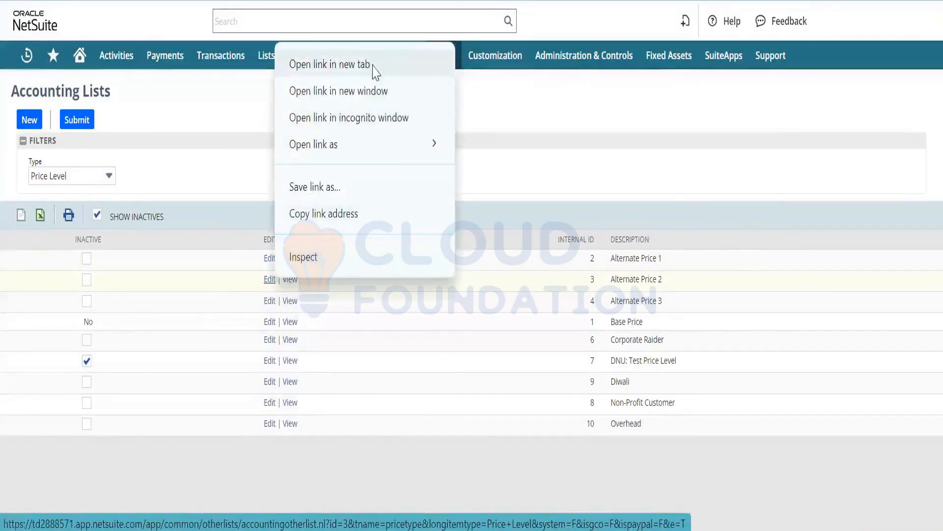
{"action": "left_click", "coordinate": [375, 66]}
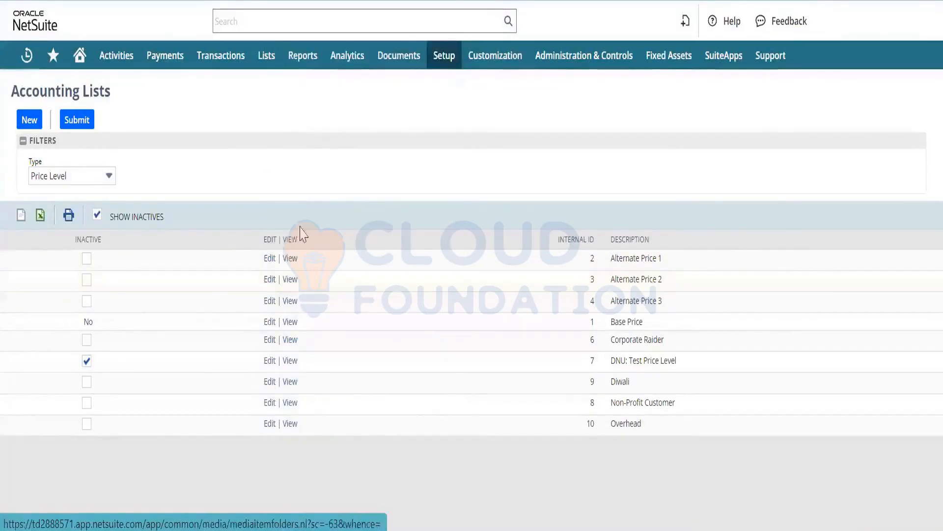
{"action": "right_click", "coordinate": [272, 308]}
{"action": "left_click", "coordinate": [357, 92]}
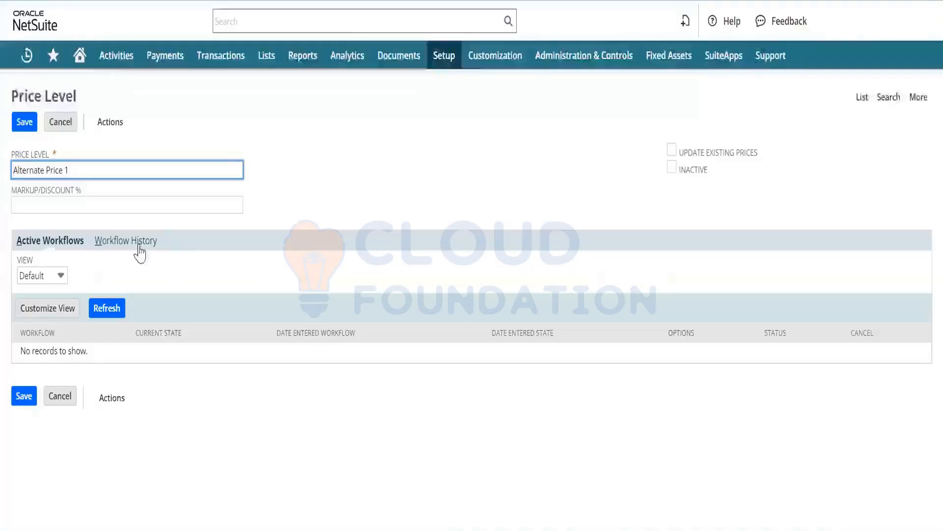
Set the markup/discount to -2 for Alternate Price 1 and -1 for Alternate Price 2, saving both price levels.
{"action": "left_click", "coordinate": [120, 210]}
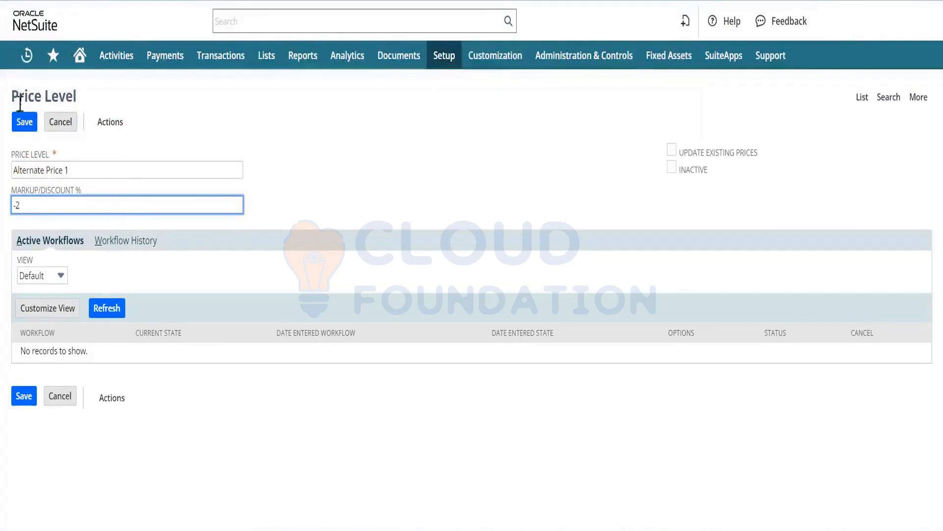
{"action": "left_click", "coordinate": [25, 123]}
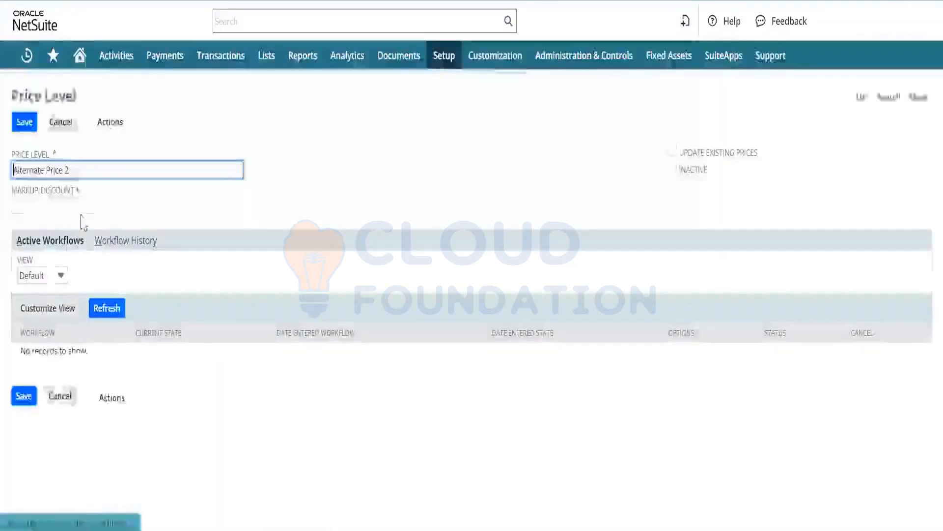
{"action": "left_click", "coordinate": [89, 205]}
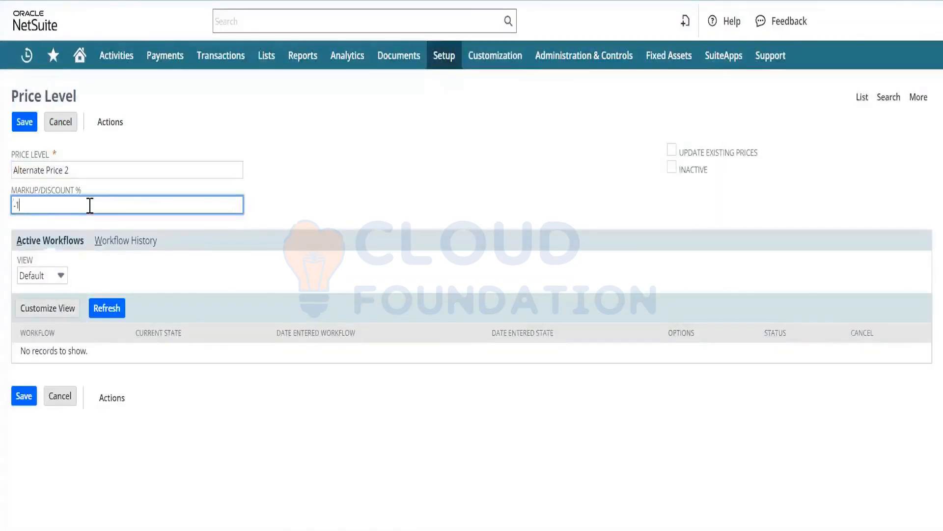
{"action": "type", "text": "-1"}
{"action": "left_click", "coordinate": [28, 122]}
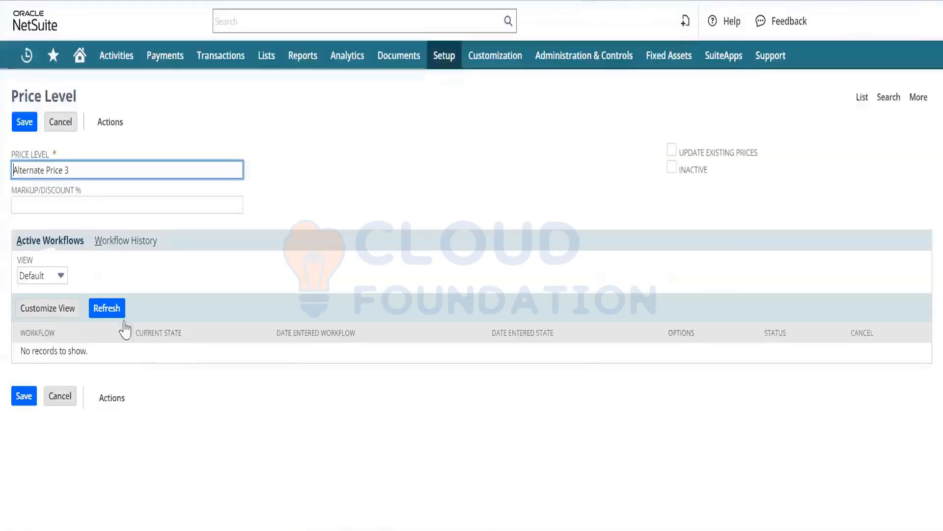
Try to save Alternate Price 3 with -0-5 as its markup/discount.
{"action": "left_click", "coordinate": [109, 203]}
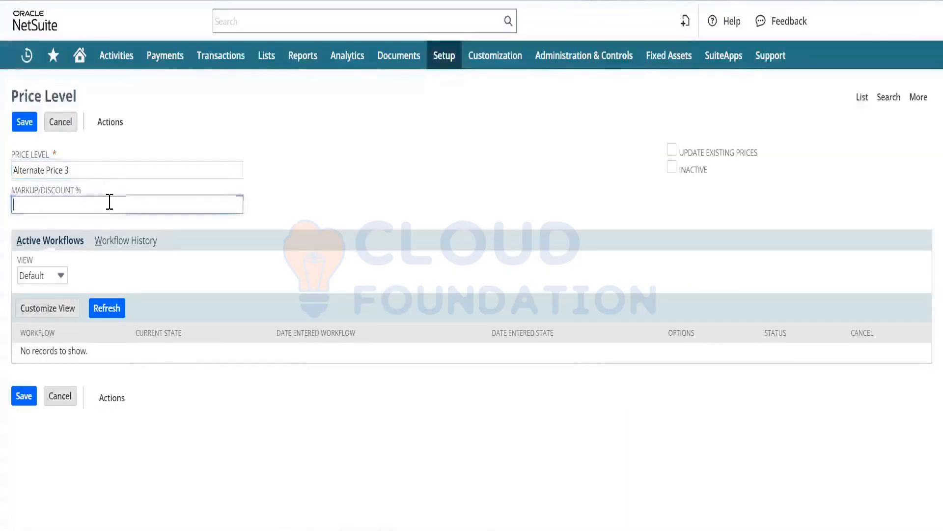
{"action": "type", "text": "-0.5"}
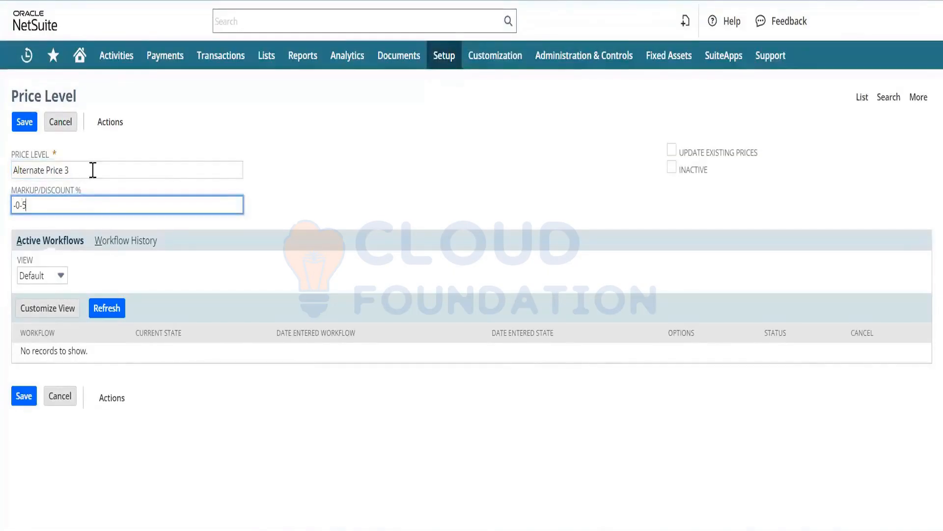
{"action": "left_click", "coordinate": [24, 123]}
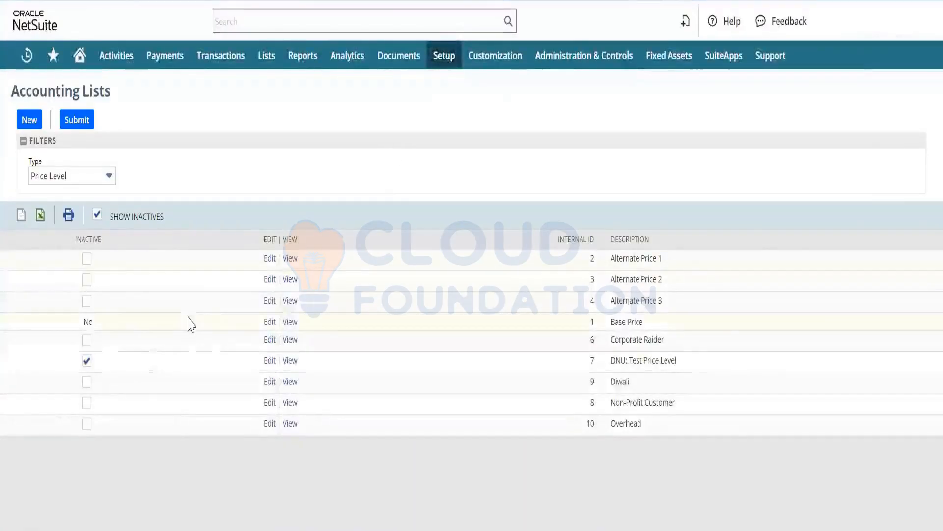
Reopen Alternate Price 3 for editing, set its markup/discount to -0.50% and save it.
{"action": "left_click", "coordinate": [273, 301]}
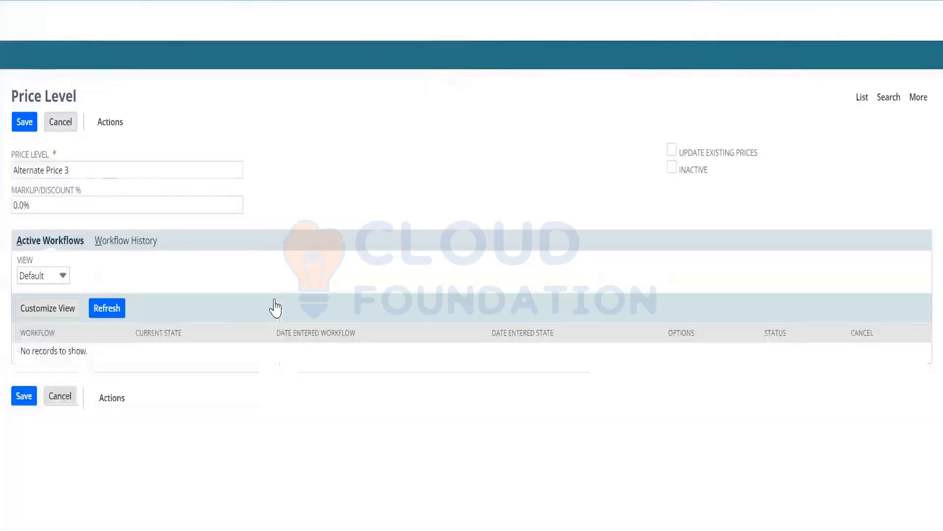
{"action": "left_click", "coordinate": [104, 211]}
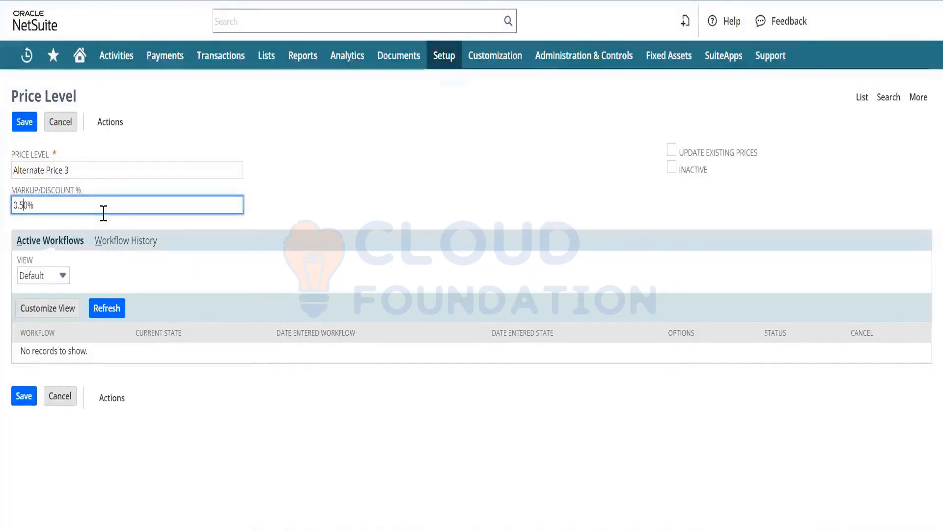
{"action": "key", "text": "Left"}
{"action": "key", "text": "Left"}
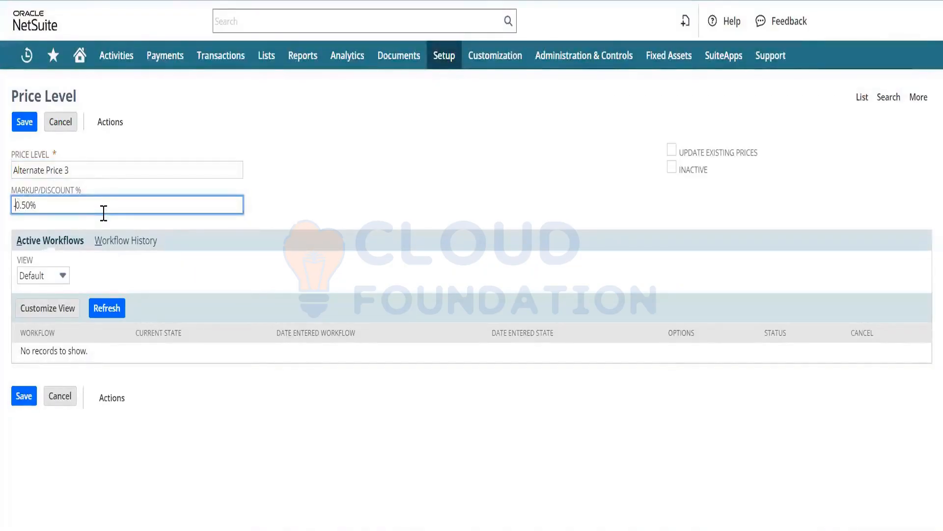
{"action": "type", "text": "-"}
{"action": "left_click", "coordinate": [27, 124]}
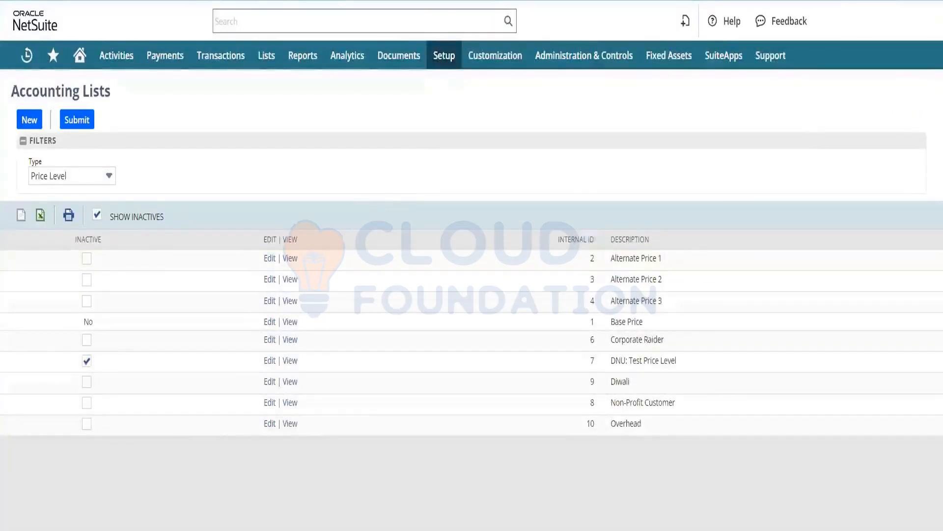
Return to the Refrigirator item, reload its form and assign the New Quanity Pricing schedule again.
{"action": "key", "text": "ctrl+Tab"}
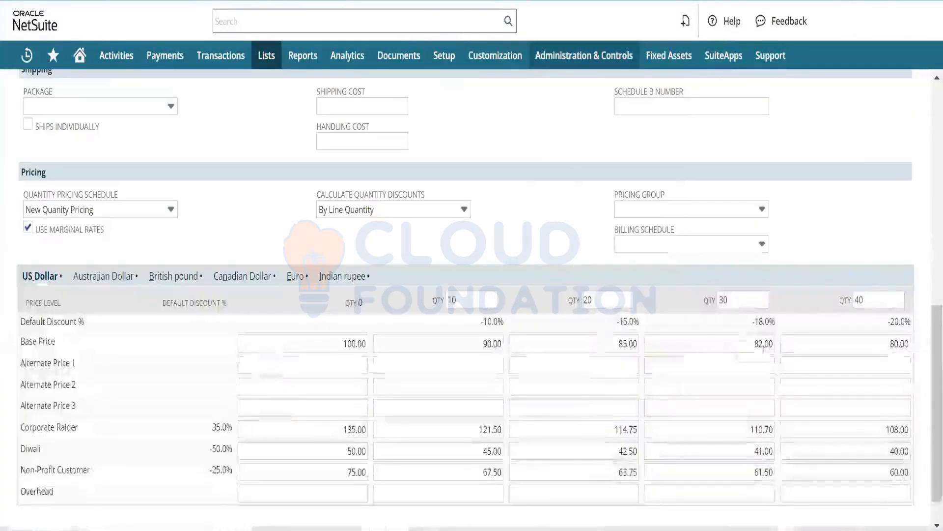
{"action": "key", "text": "F5"}
{"action": "left_click", "coordinate": [534, 67]}
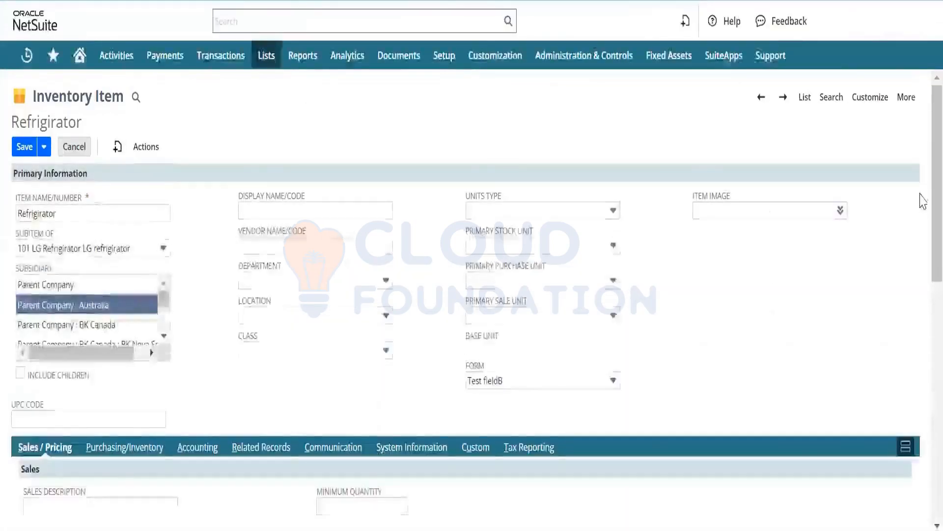
{"action": "scroll", "coordinate": [921, 295], "scroll_direction": "down", "scroll_amount": 5}
{"action": "scroll", "coordinate": [921, 343], "scroll_direction": "down", "scroll_amount": 4}
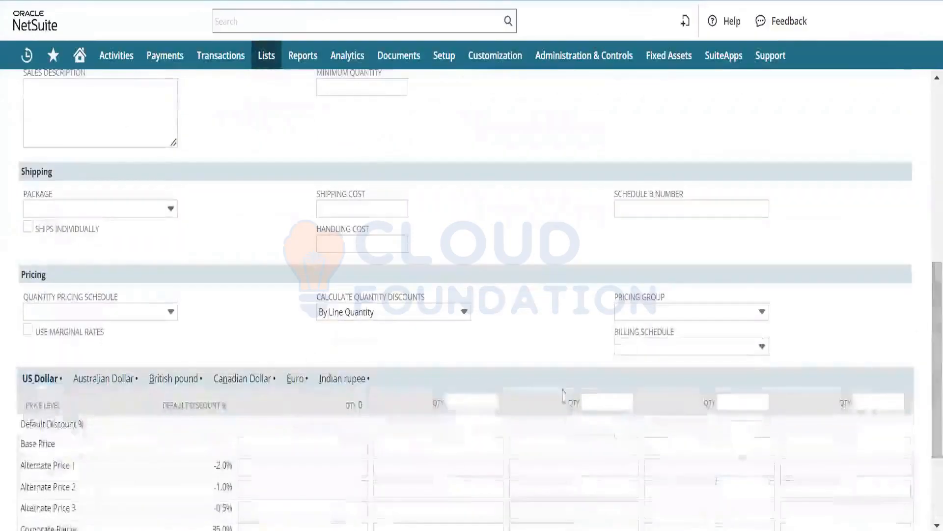
{"action": "left_click", "coordinate": [148, 314]}
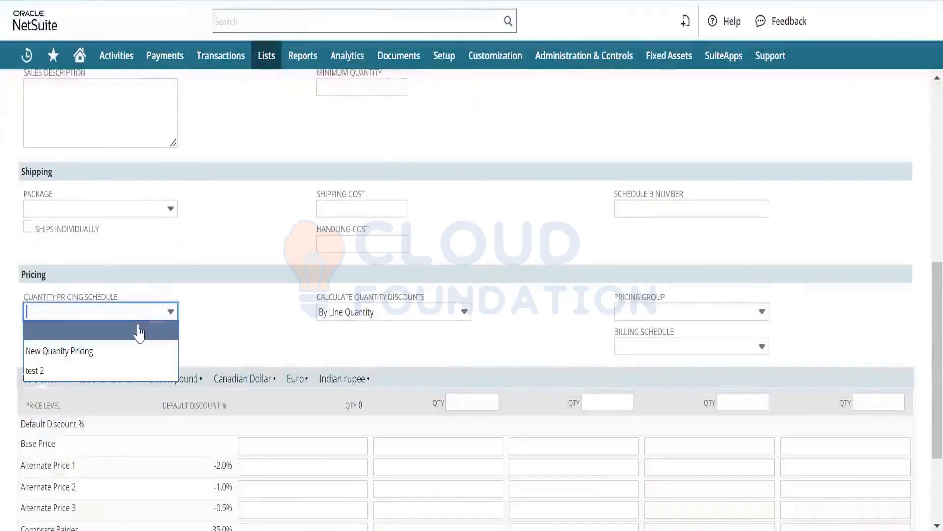
{"action": "left_click", "coordinate": [139, 350]}
Enter 100 as the US Dollar base price at quantity 0 and fill the price grid from it.
{"action": "left_click", "coordinate": [308, 441]}
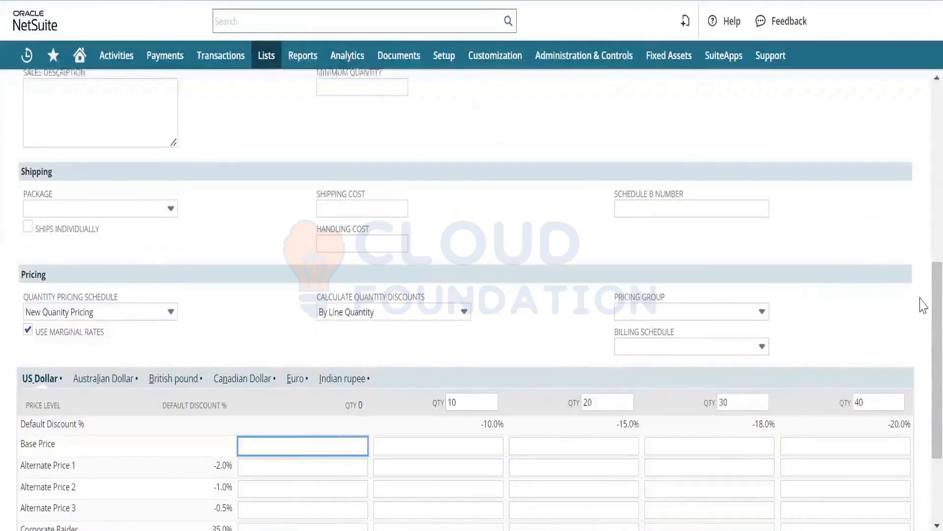
{"action": "scroll", "coordinate": [921, 314], "scroll_direction": "down", "scroll_amount": 1}
{"action": "scroll", "coordinate": [923, 339], "scroll_direction": "down", "scroll_amount": 2}
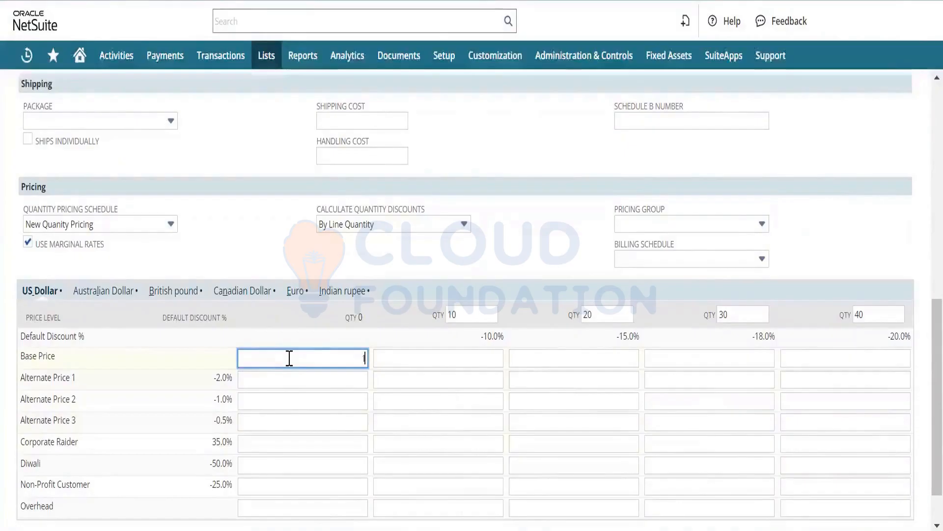
{"action": "type", "text": "100"}
{"action": "key", "text": "Tab"}
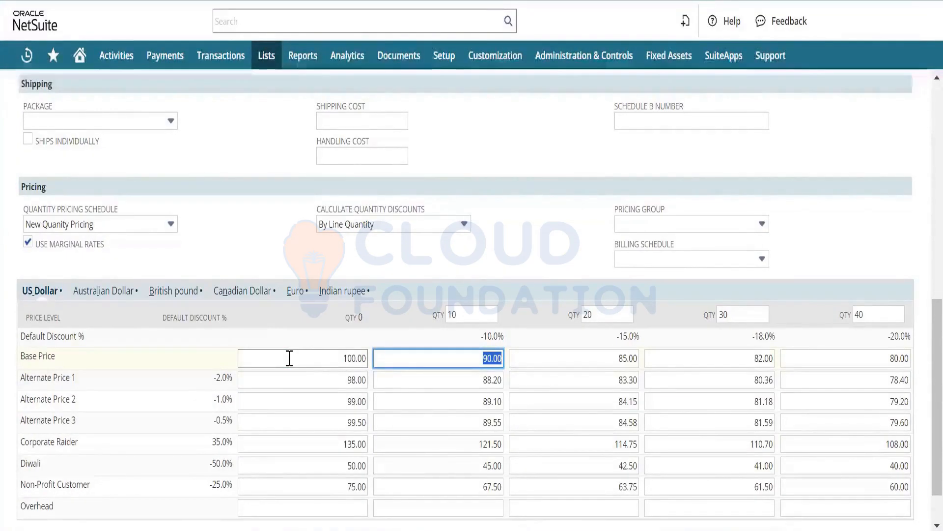
Review the US Dollar prices by quantity, comparing the Base Price and Alternate Price 1 rows at quantity 10 and the base price at 40.
{"action": "left_click", "coordinate": [439, 286]}
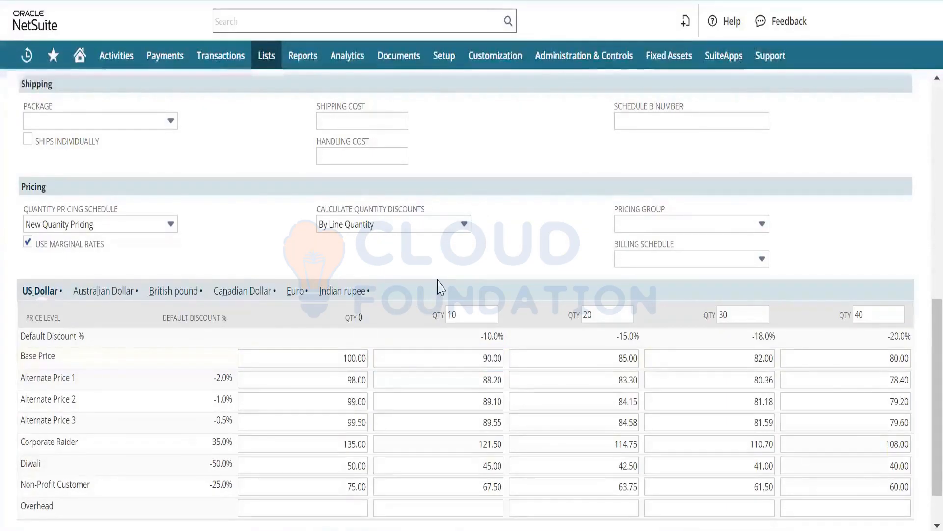
{"action": "left_click", "coordinate": [460, 308]}
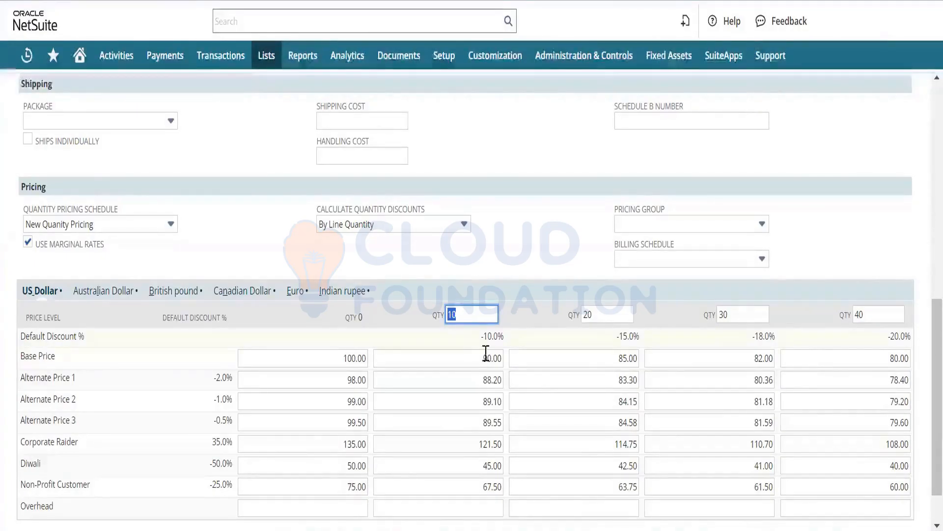
{"action": "left_click", "coordinate": [496, 378]}
{"action": "double_click", "coordinate": [496, 378]}
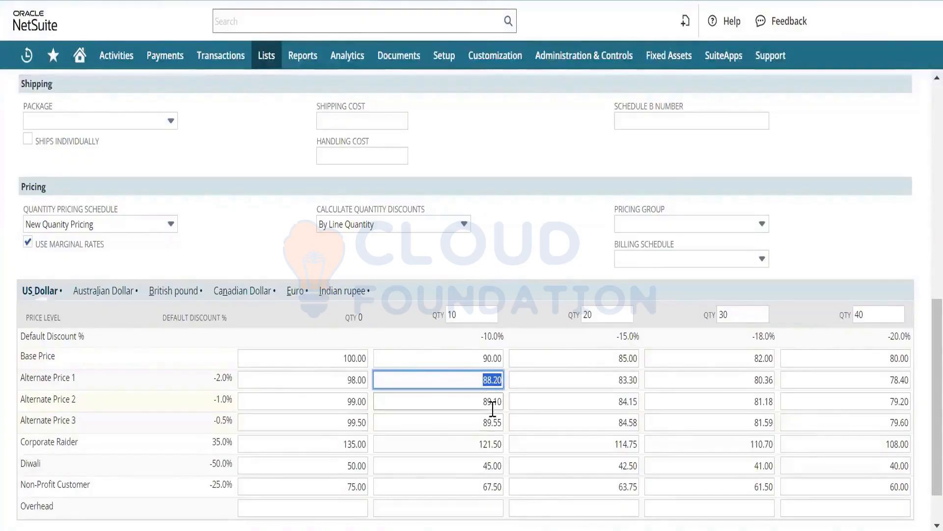
{"action": "left_click", "coordinate": [499, 364]}
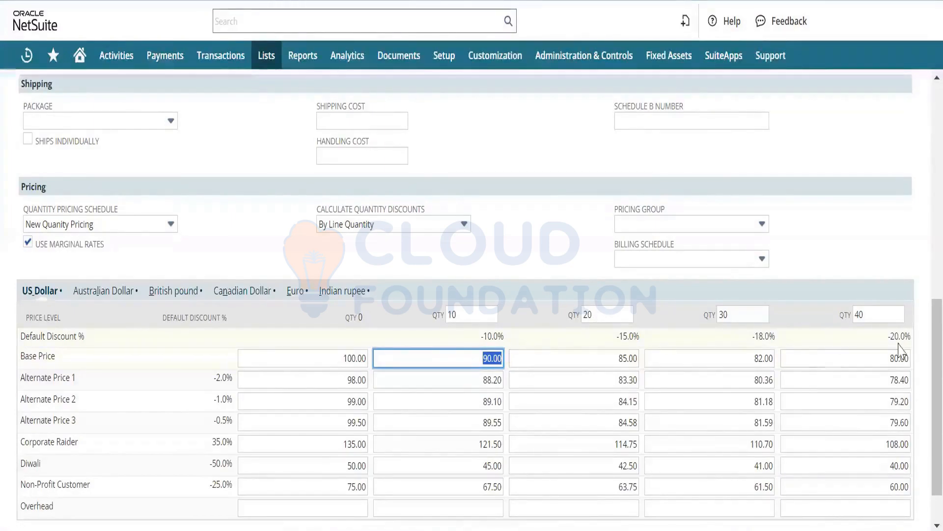
{"action": "left_click", "coordinate": [853, 359]}
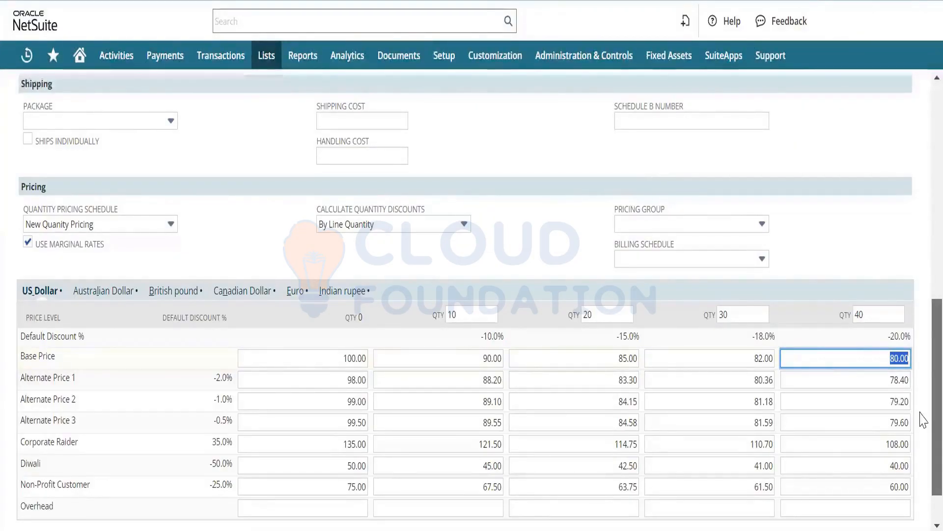
{"action": "left_click", "coordinate": [730, 226]}
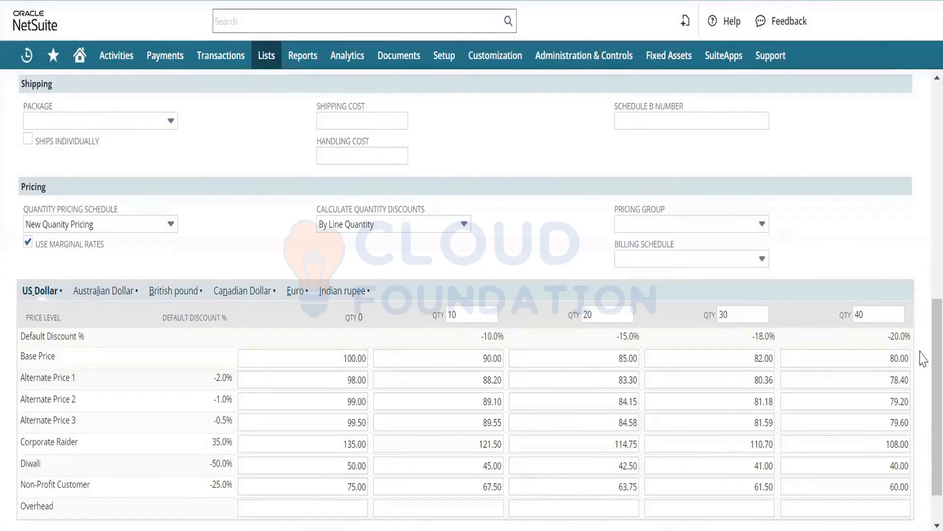
Look over the item's shipping and pricing sections, check the Australian Dollar price grid and return to the US Dollar grid.
{"action": "scroll", "coordinate": [923, 354], "scroll_direction": "up", "scroll_amount": 3}
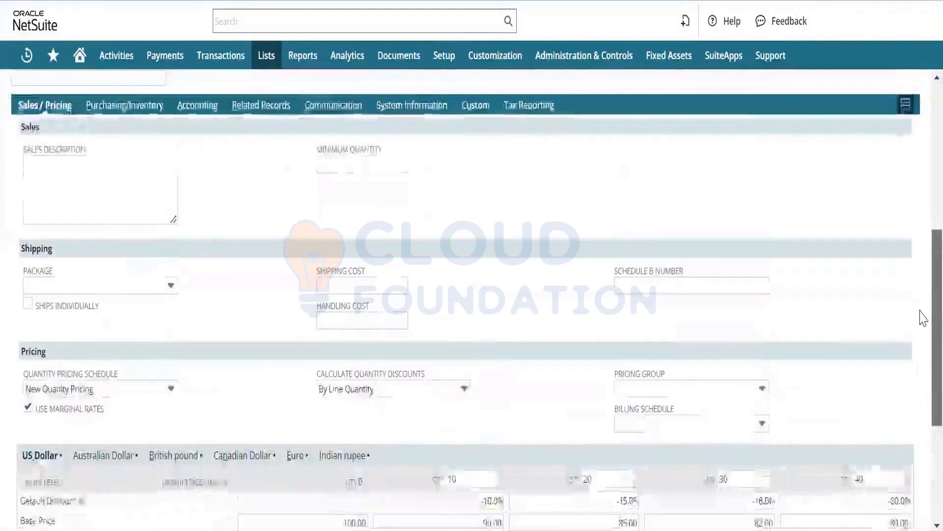
{"action": "left_click", "coordinate": [359, 270]}
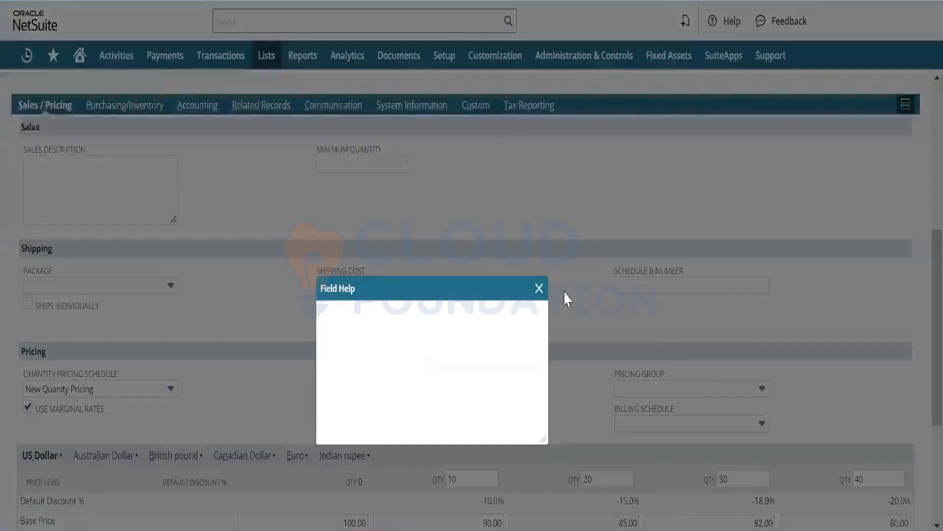
{"action": "left_click", "coordinate": [539, 288]}
{"action": "scroll", "coordinate": [922, 295], "scroll_direction": "down", "scroll_amount": 4}
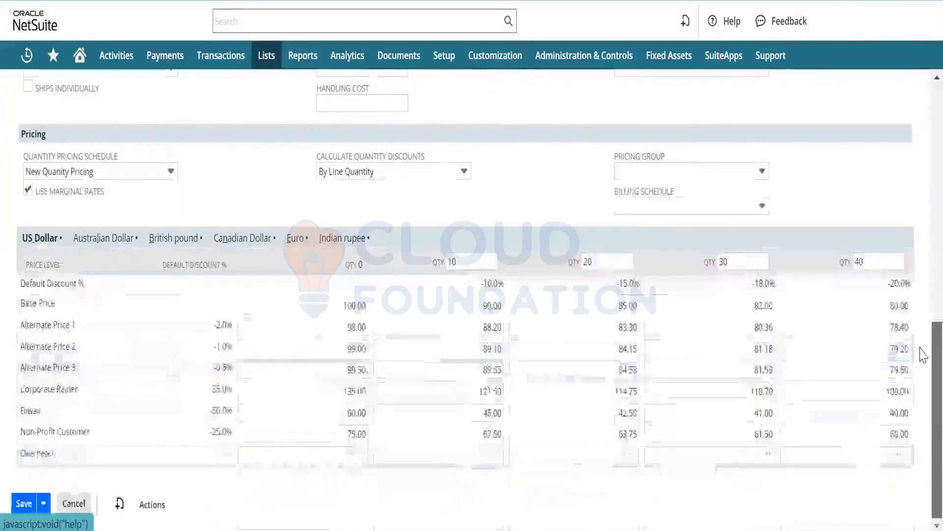
{"action": "left_click", "coordinate": [67, 239]}
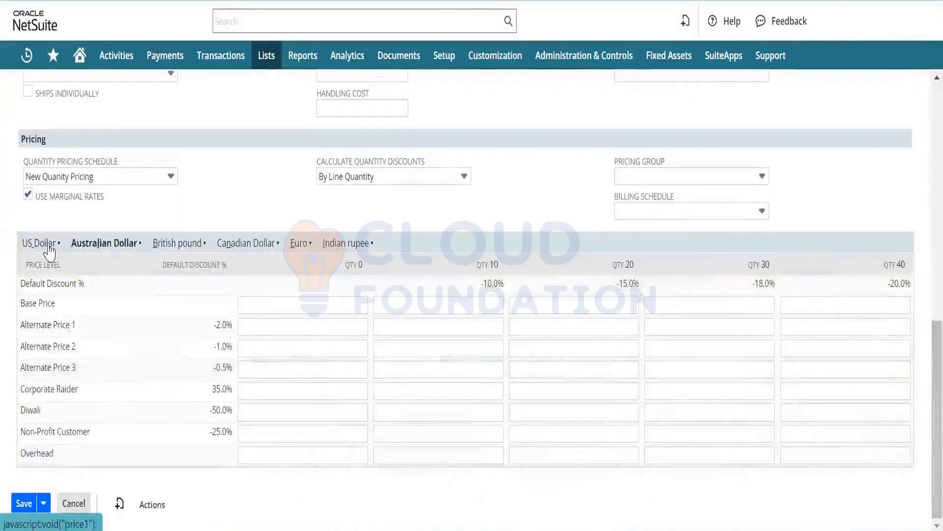
{"action": "left_click", "coordinate": [50, 245]}
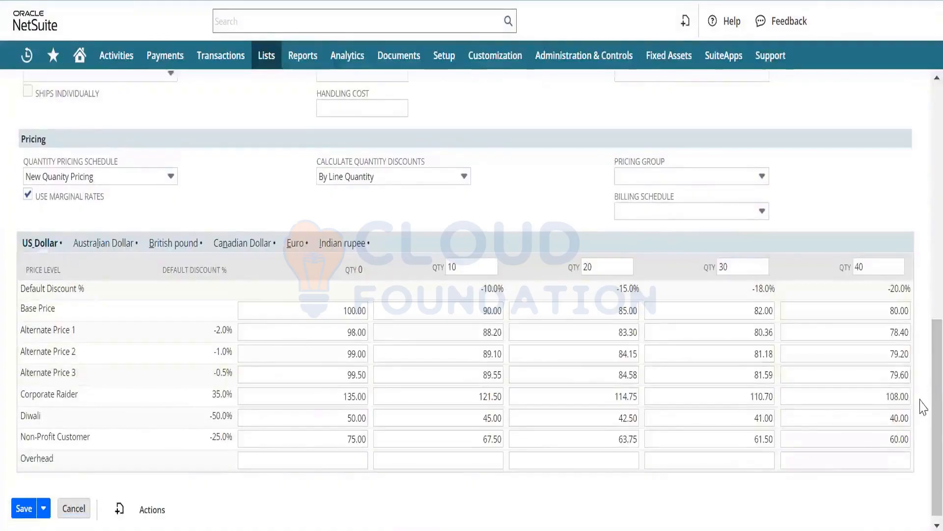
In the item's purchasing details, set the purchase price to 75.
{"action": "scroll", "coordinate": [922, 294], "scroll_direction": "up", "scroll_amount": 5}
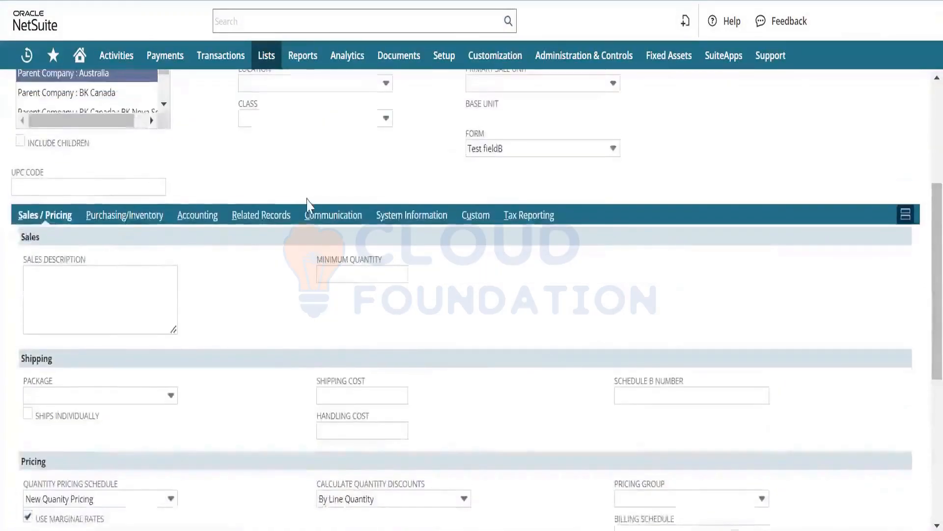
{"action": "left_click", "coordinate": [126, 216]}
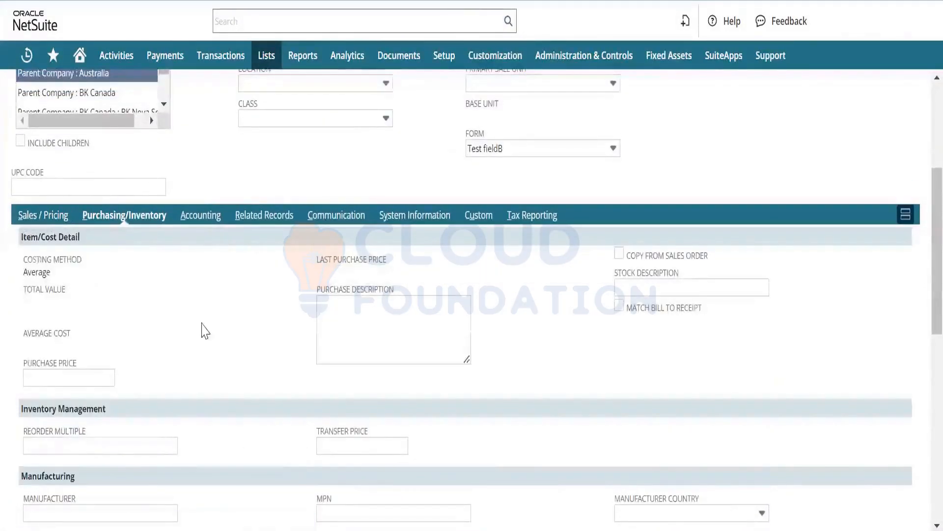
{"action": "left_click", "coordinate": [99, 377]}
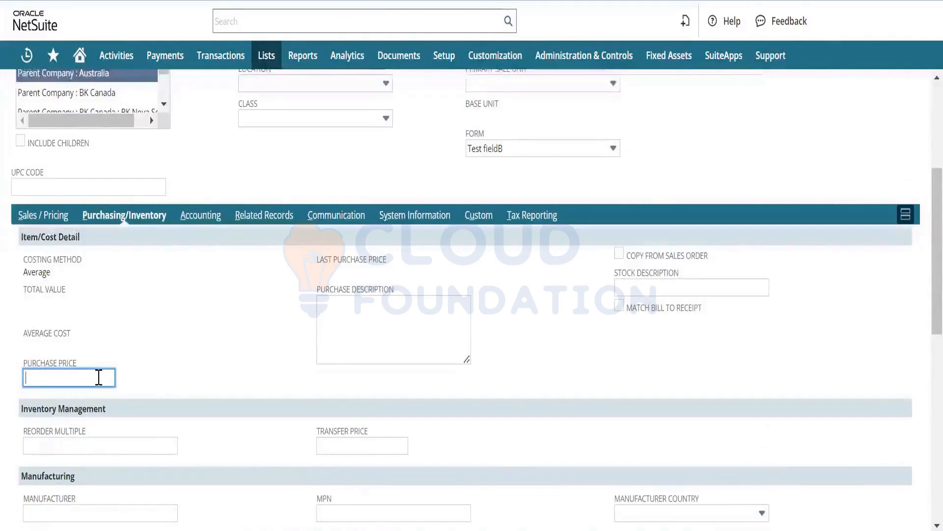
{"action": "type", "text": "75"}
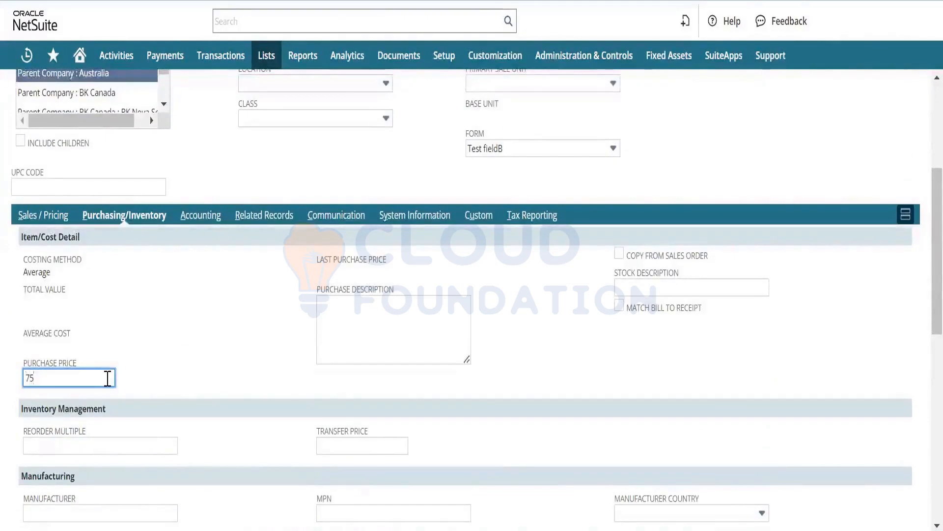
{"action": "key", "text": "Tab"}
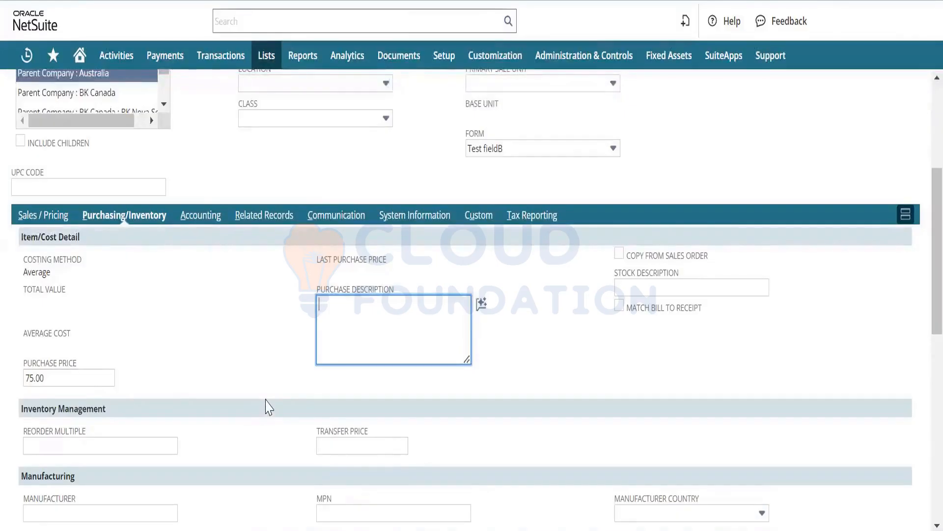
Enter "Purchase Iridium" as the item's purchase description.
{"action": "type", "text": "fAN"}
{"action": "key", "text": "BackSpace"}
{"action": "key", "text": "BackSpace"}
{"action": "key", "text": "BackSpace"}
{"action": "type", "text": "Furchase "}
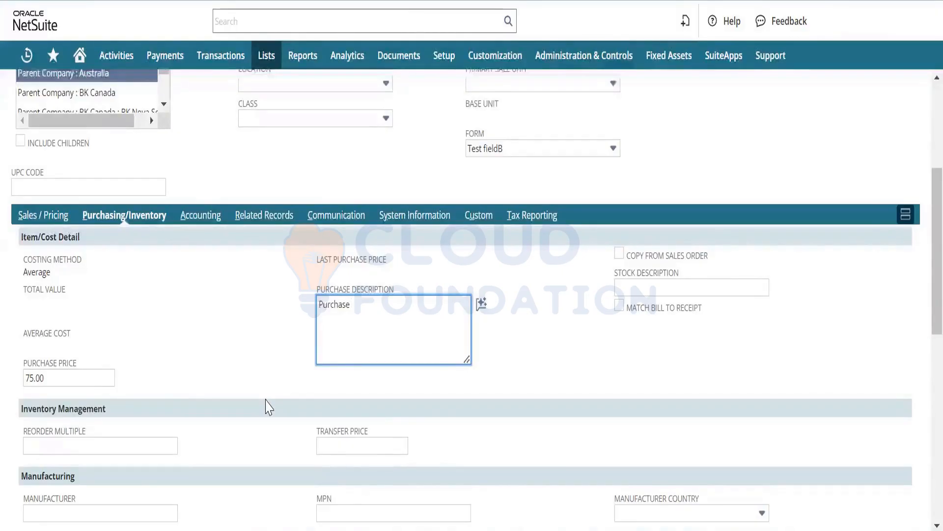
{"action": "type", "text": "Iridium"}
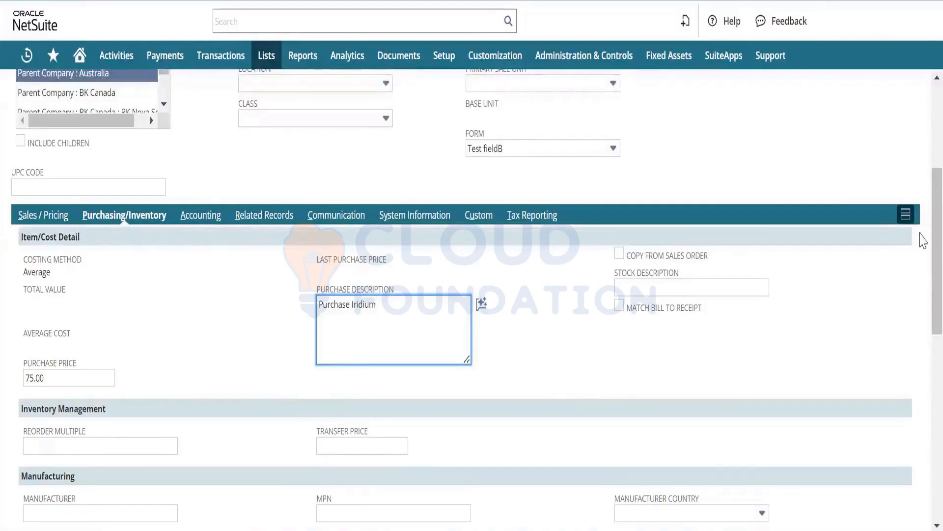
{"action": "left_click", "coordinate": [486, 280]}
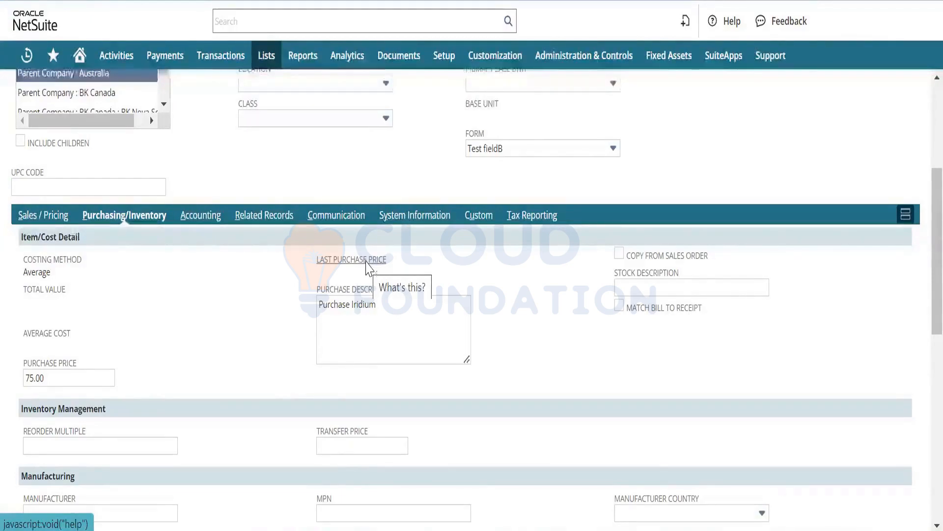
Set the vendor bill to purchase order quantity and amount tolerances to 0.1 each and the quantity difference to 1.
{"action": "left_click_drag", "start_coordinate": [922, 288], "coordinate": [920, 431]}
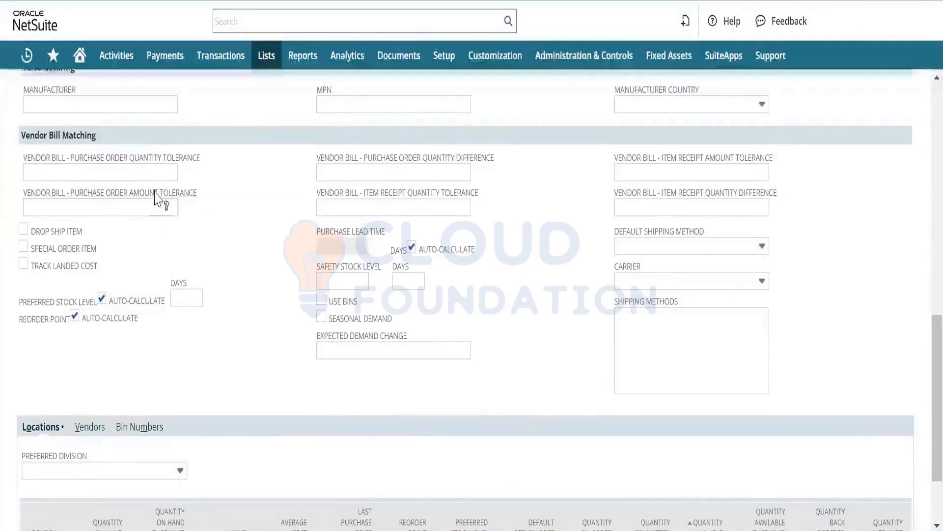
{"action": "left_click", "coordinate": [164, 173]}
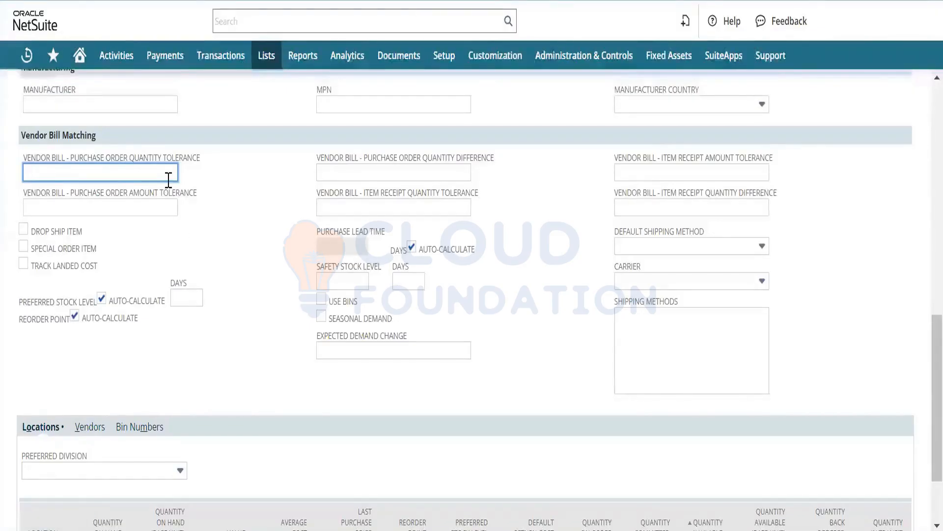
{"action": "type", "text": "0.1"}
{"action": "key", "text": "Tab"}
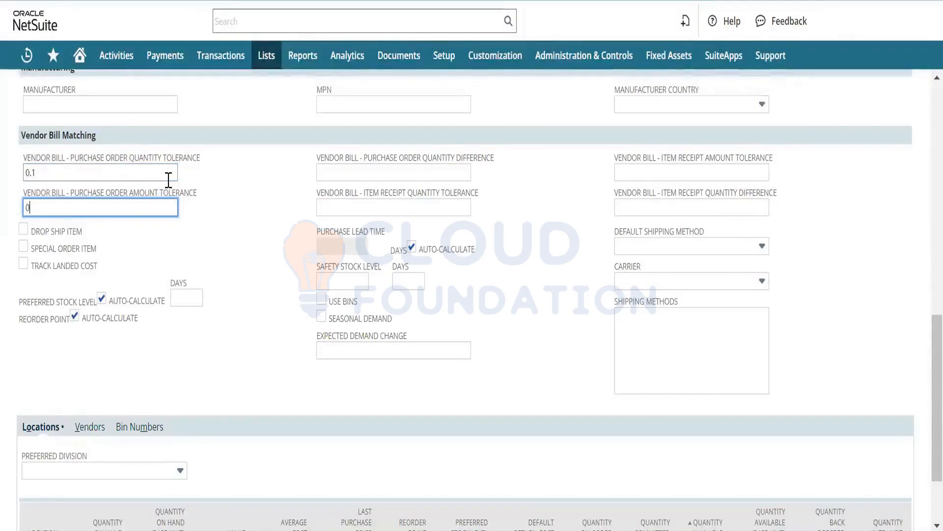
{"action": "type", "text": "0.1"}
{"action": "key", "text": "Tab"}
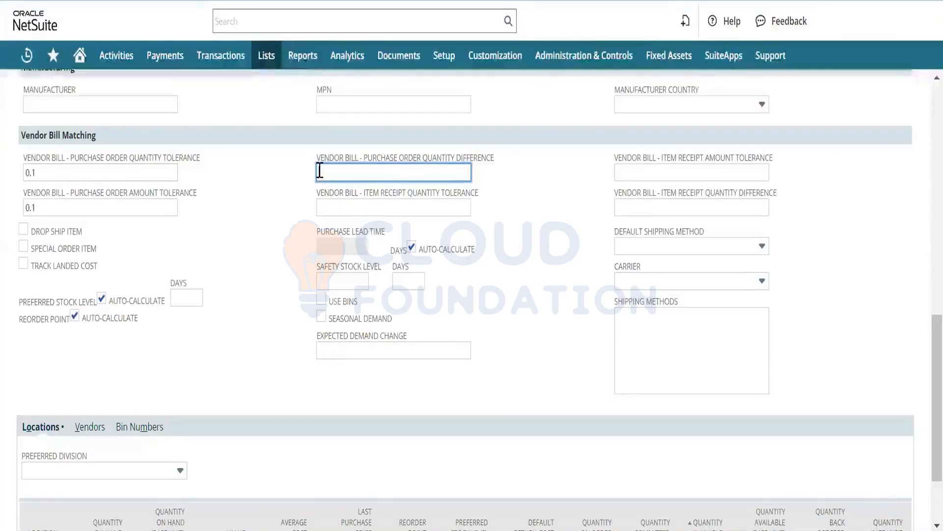
{"action": "type", "text": "1"}
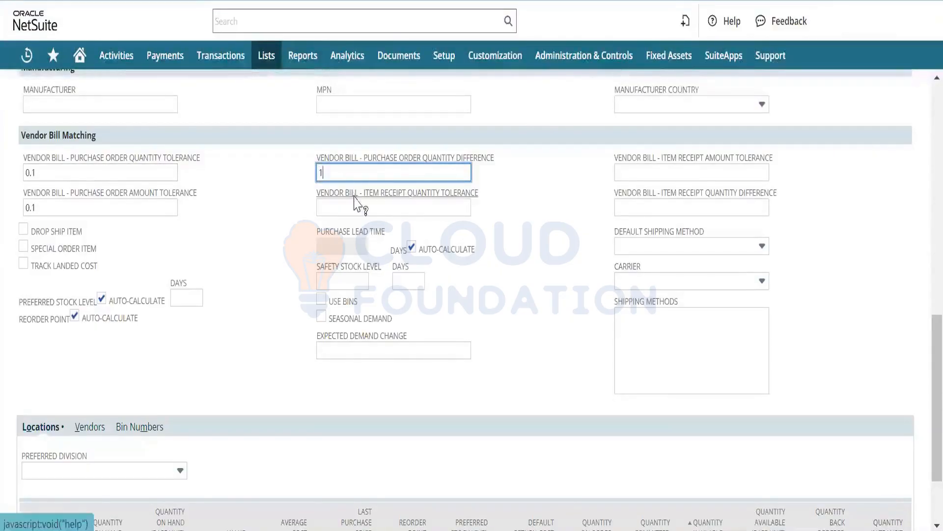
Set the vendor bill to item receipt quantity and amount tolerances to 0.1 each and the quantity difference to 2.
{"action": "left_click", "coordinate": [360, 202]}
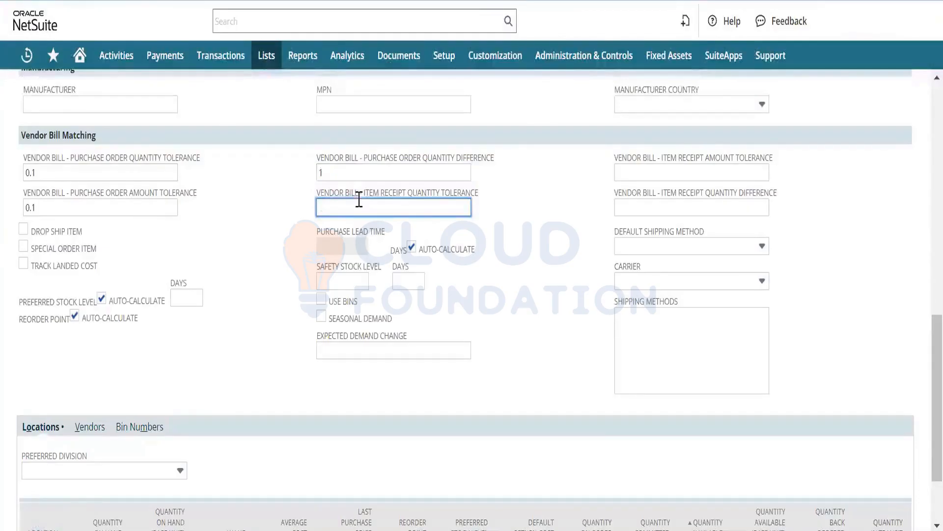
{"action": "type", "text": "0.1"}
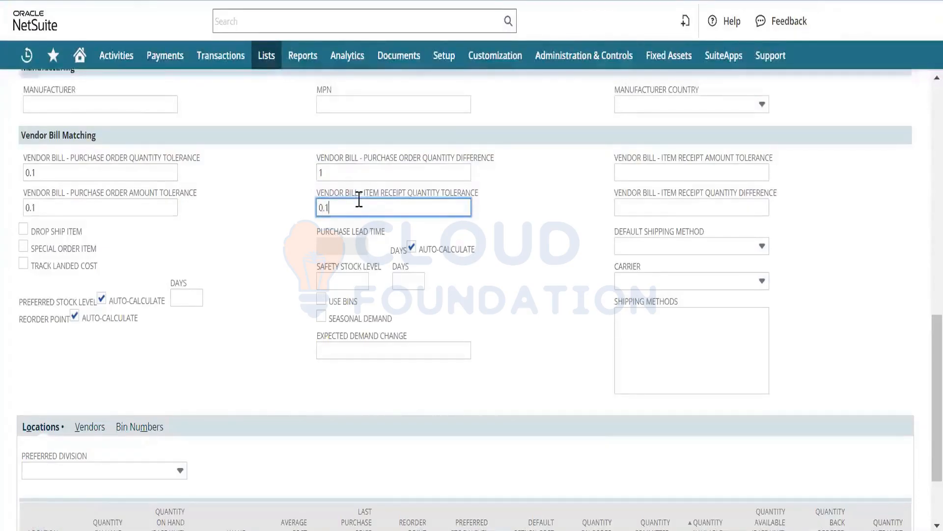
{"action": "key", "text": "Tab"}
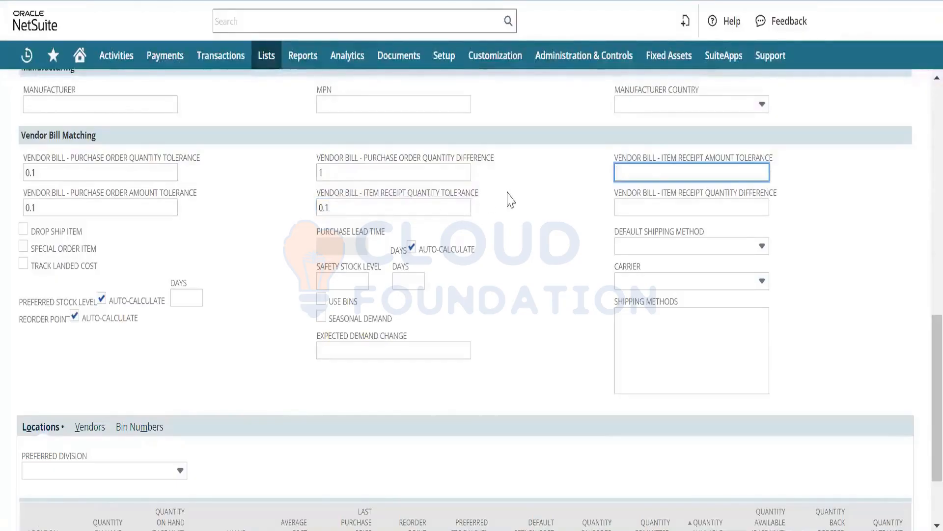
{"action": "type", "text": "0.1"}
{"action": "key", "text": "Tab"}
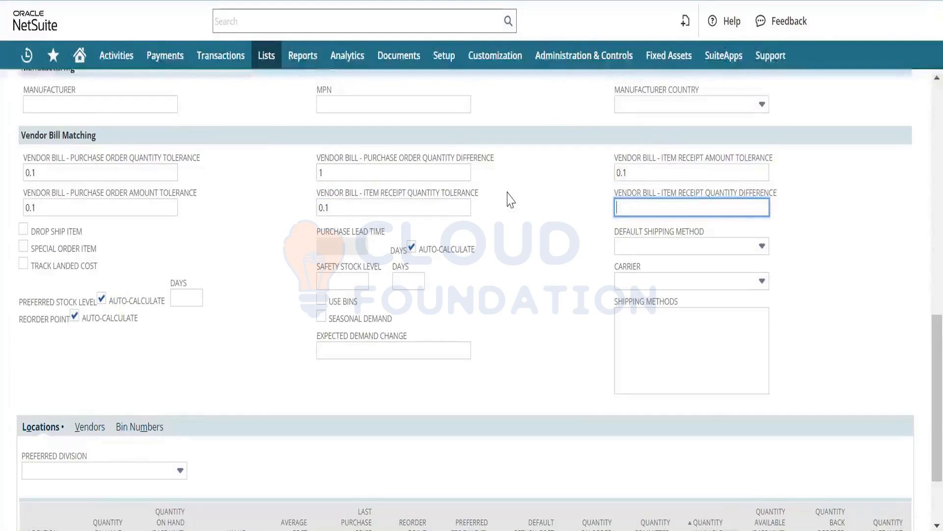
{"action": "type", "text": "2"}
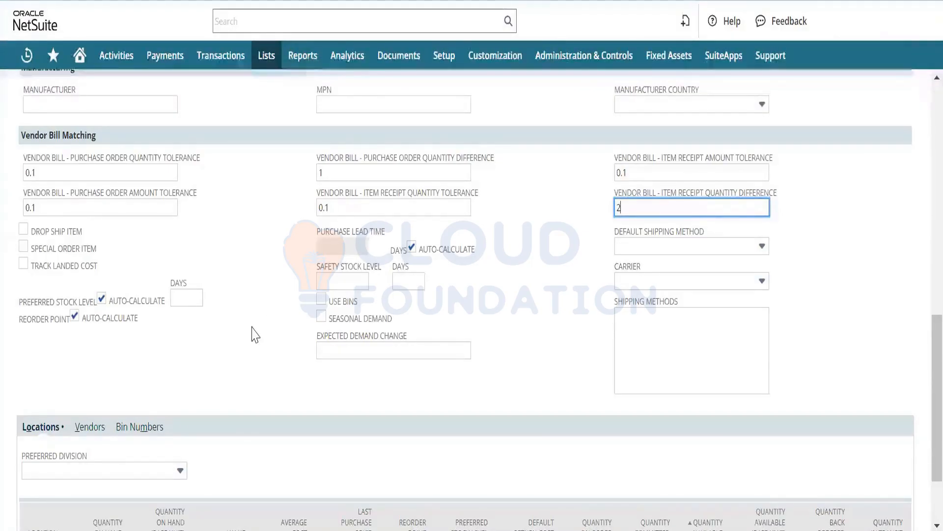
Toggle the item between Drop Ship Item and Special Order Item, ending with Drop Ship Item selected.
{"action": "left_click", "coordinate": [23, 229]}
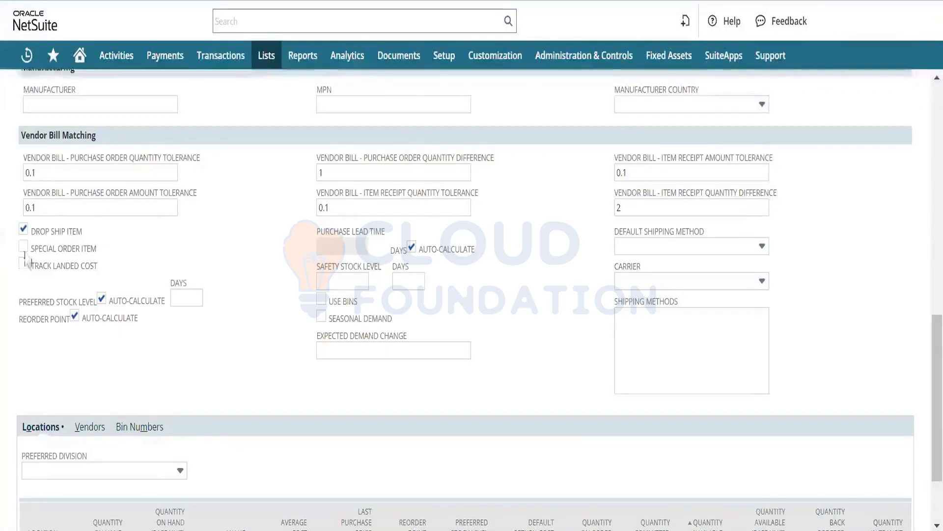
{"action": "left_click", "coordinate": [23, 247]}
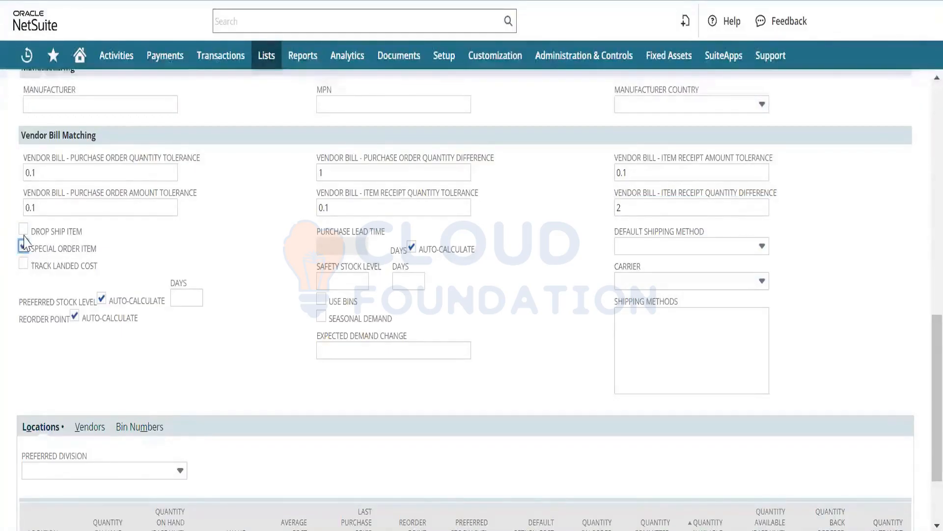
{"action": "left_click", "coordinate": [24, 229]}
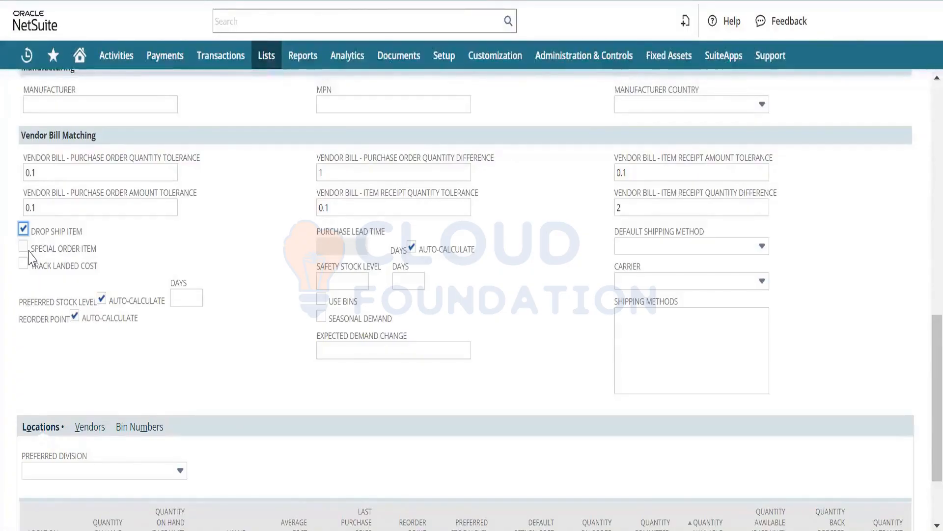
{"action": "left_click_drag", "start_coordinate": [28, 256], "coordinate": [500, 421]}
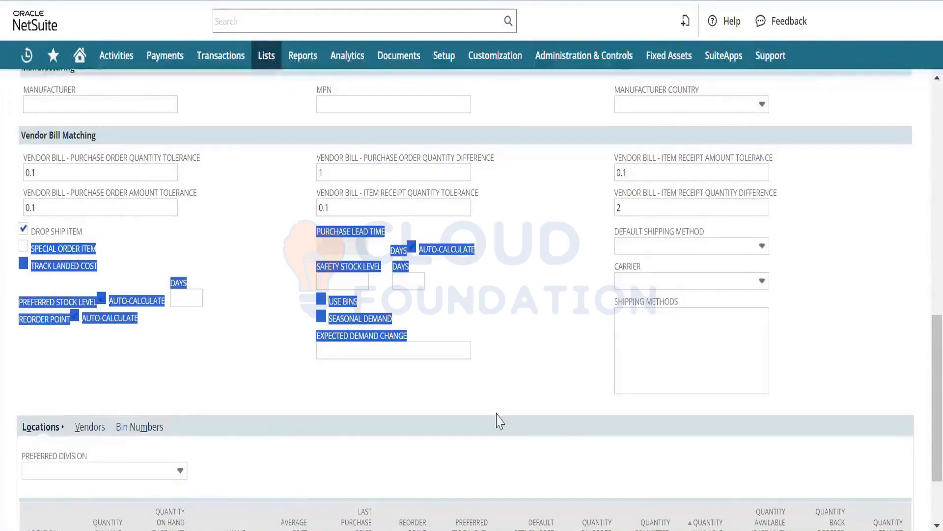
{"action": "left_click", "coordinate": [475, 443]}
Switch to Notepad and add below the parts list: "Vendor will shp material to the customer - it does not come into the warehouse".
{"action": "key", "text": "alt+Tab"}
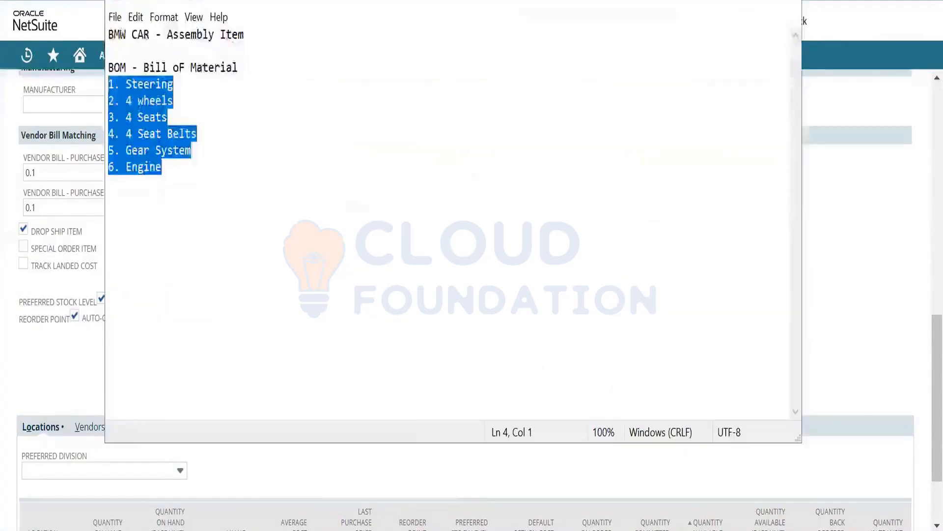
{"action": "key", "text": "Down"}
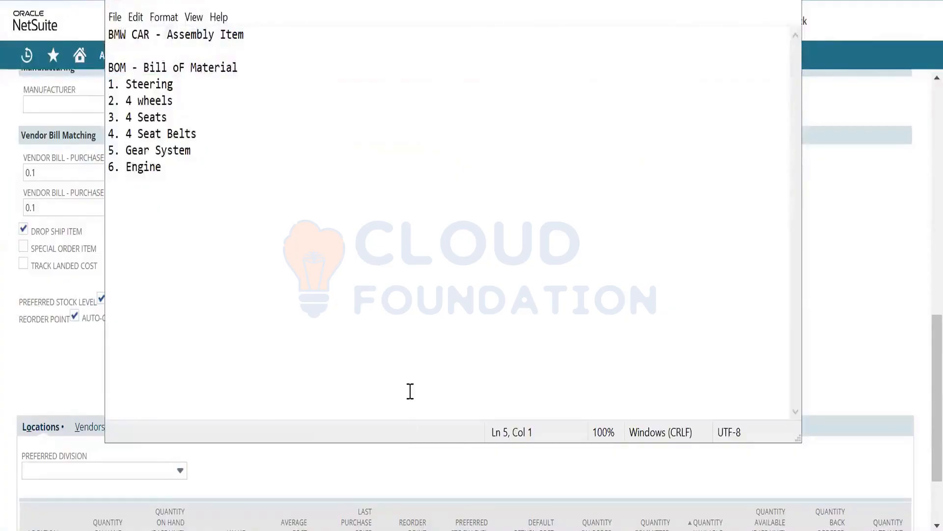
{"action": "left_click", "coordinate": [273, 200]}
{"action": "type", "text": "Vendor wi"}
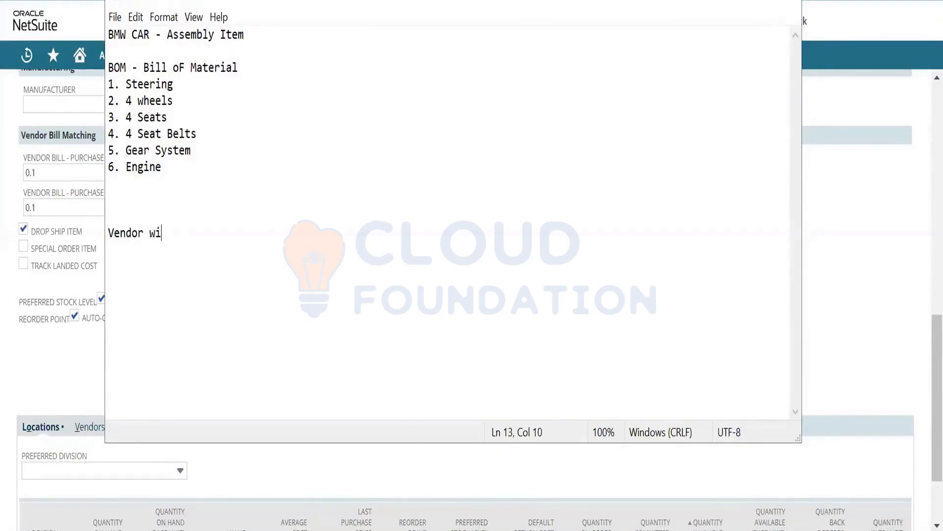
{"action": "type", "text": "ll shp mater"}
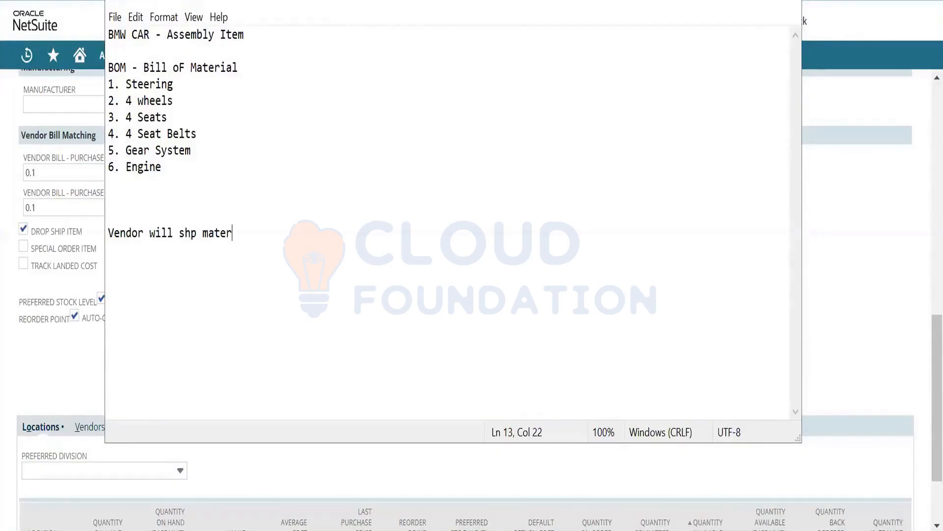
{"action": "type", "text": "ial to the customer "}
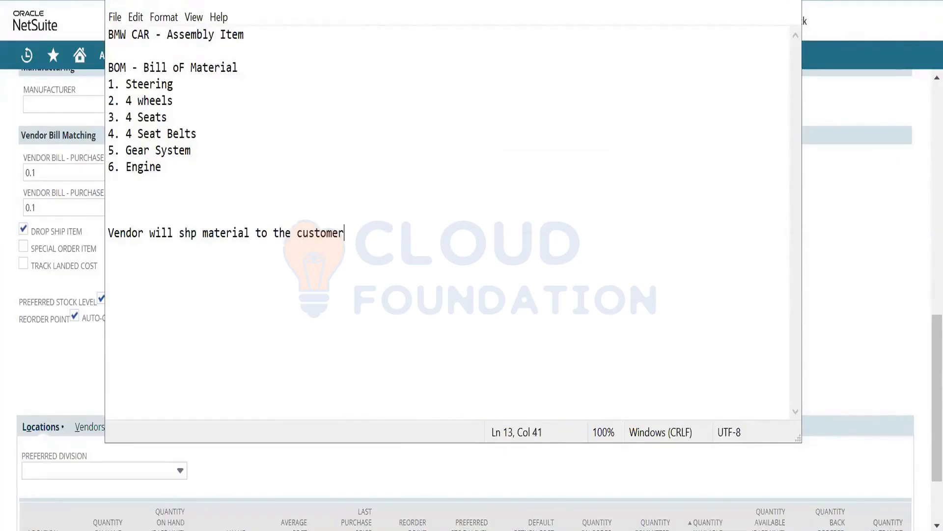
{"action": "type", "text": "- it does not w"}
{"action": "type", "text": "or"}
{"action": "key", "text": "BackSpace"}
{"action": "key", "text": "BackSpace"}
{"action": "key", "text": "BackSpace"}
{"action": "type", "text": "come"}
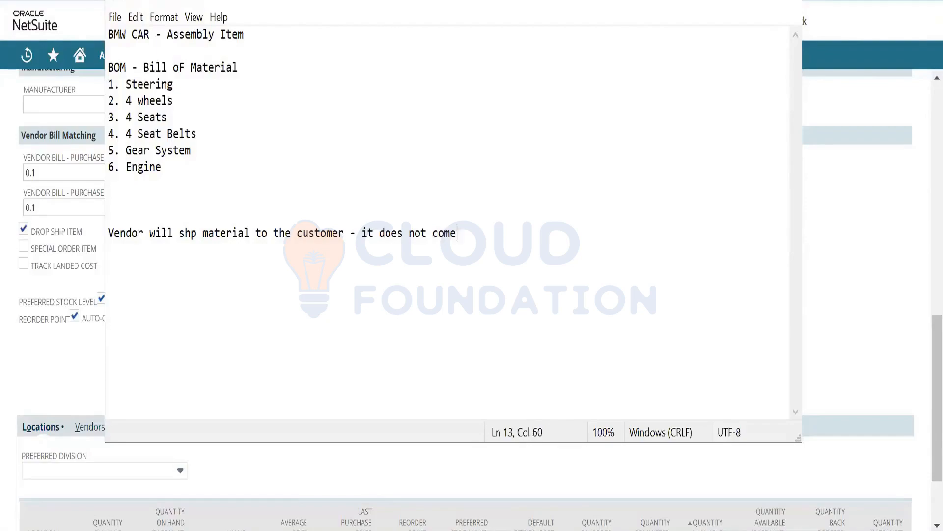
{"action": "type", "text": " into the warehouse"}
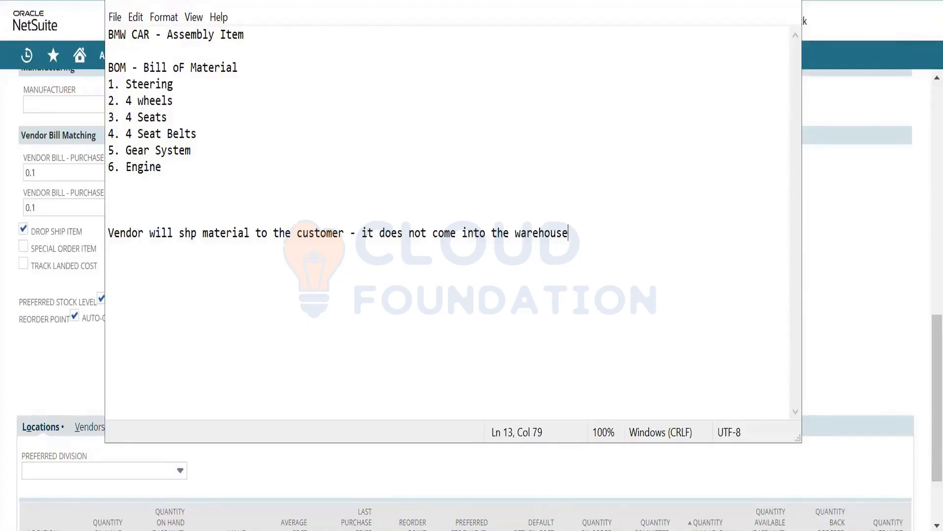
Return to the NetSuite item form and mark the item as a Special Order Item.
{"action": "key", "text": "alt+Tab"}
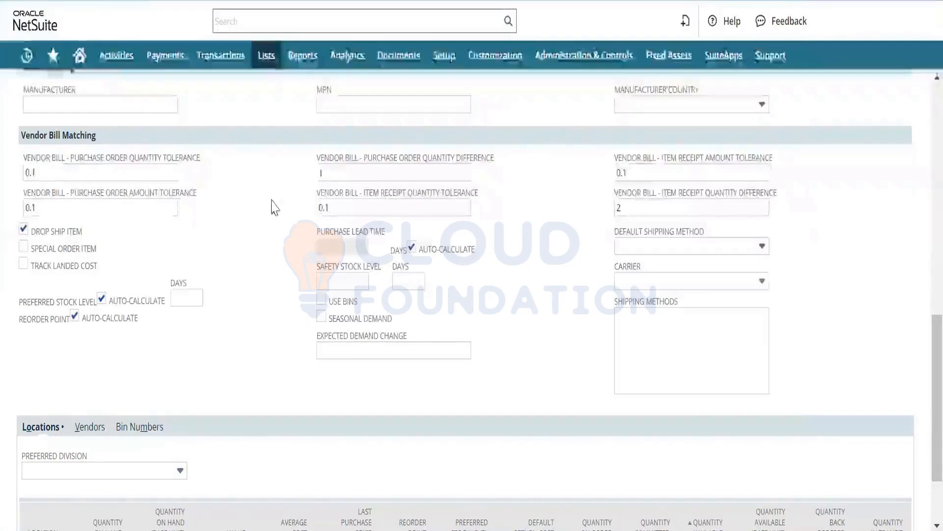
{"action": "left_click", "coordinate": [23, 246]}
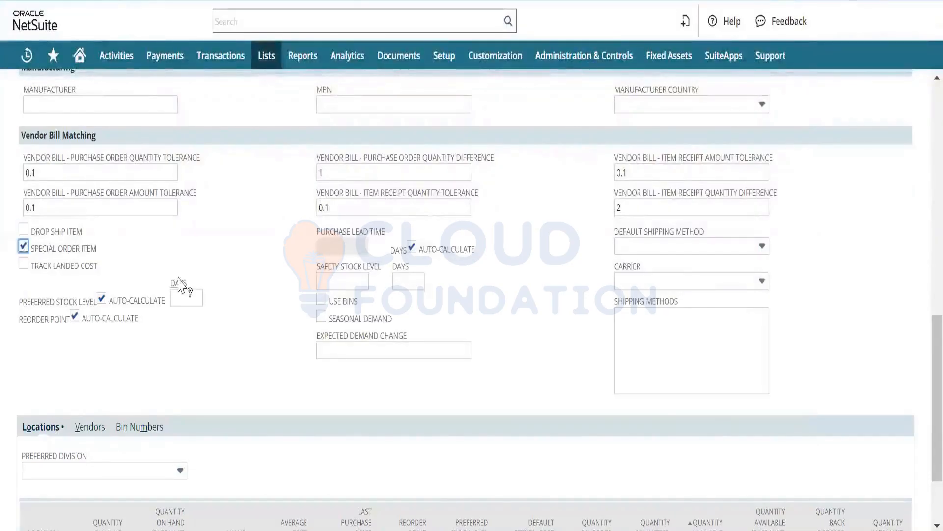
Switch to Notepad and add a new line below the vendor note: "Not inventorised - sales order , it automatically create purchase order".
{"action": "key", "text": "alt+Tab"}
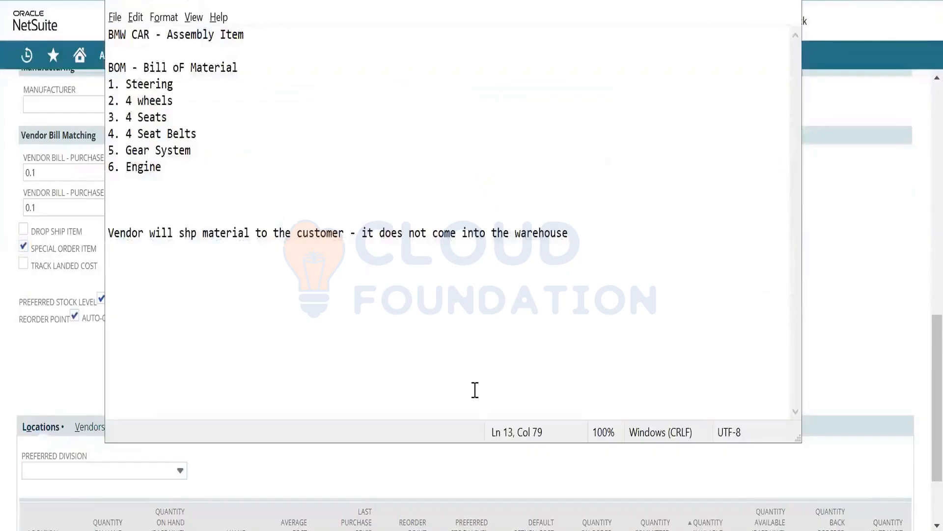
{"action": "key", "text": "Return"}
{"action": "type", "text": "Not invento"}
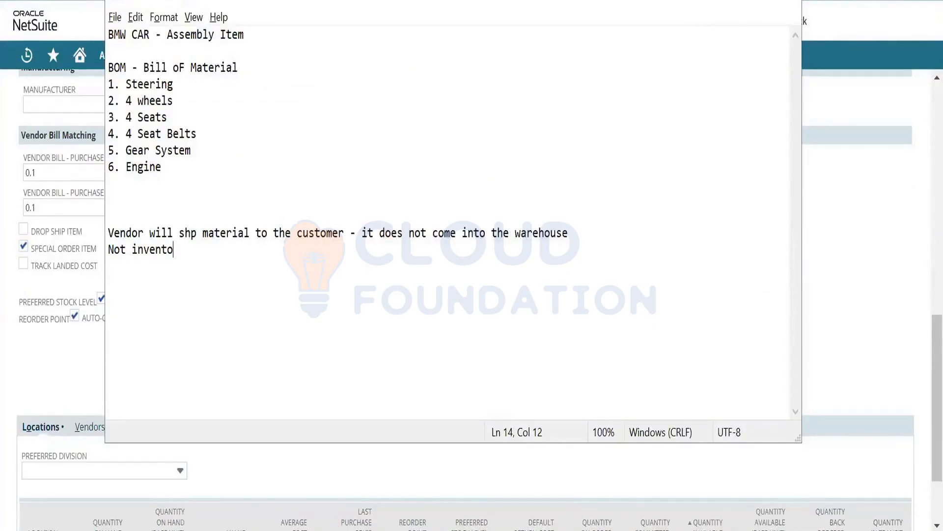
{"action": "type", "text": "rised - sales order , it a"}
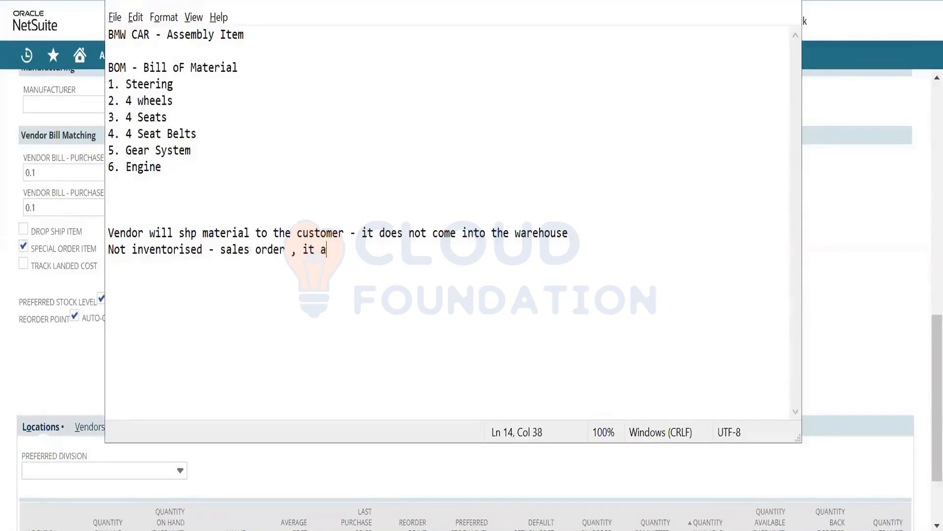
{"action": "type", "text": "ut"}
{"action": "key", "text": "BackSpace"}
{"action": "type", "text": "utomat"}
{"action": "key", "text": "BackSpace"}
{"action": "key", "text": "BackSpace"}
{"action": "type", "text": "aticall"}
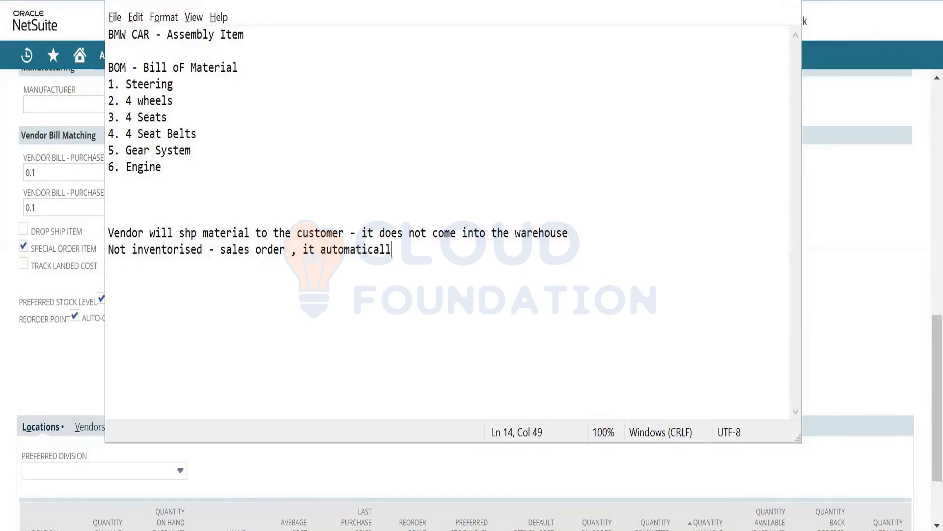
{"action": "type", "text": "y cre"}
{"action": "key", "text": "BackSpace"}
{"action": "key", "text": "BackSpace"}
{"action": "type", "text": "create"}
{"action": "type", "text": " ["}
{"action": "type", "text": "pr"}
{"action": "type", "text": "rchase order"}
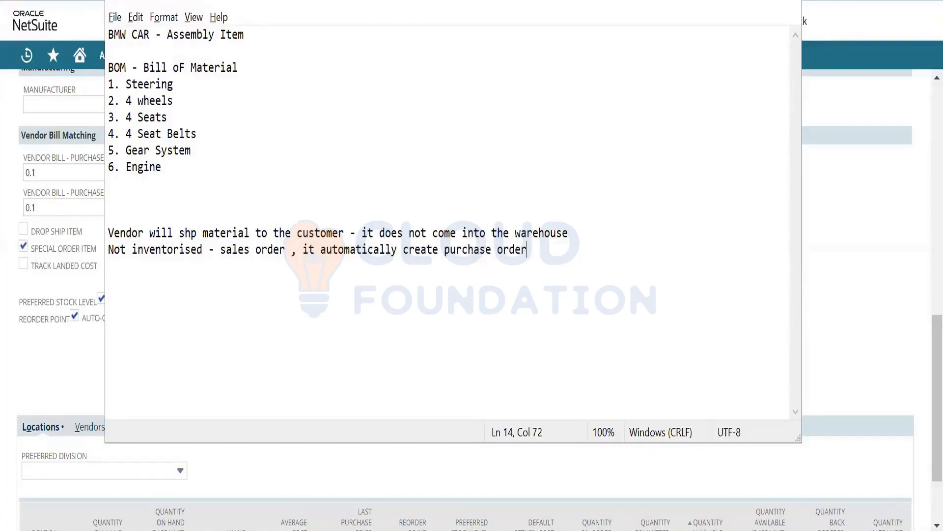
Continue the same note line with " - we receive material into our warehouse - it is shippped".
{"action": "type", "text": " - we receive mateor"}
{"action": "key", "text": "BackSpace"}
{"action": "key", "text": "BackSpace"}
{"action": "type", "text": "rial "}
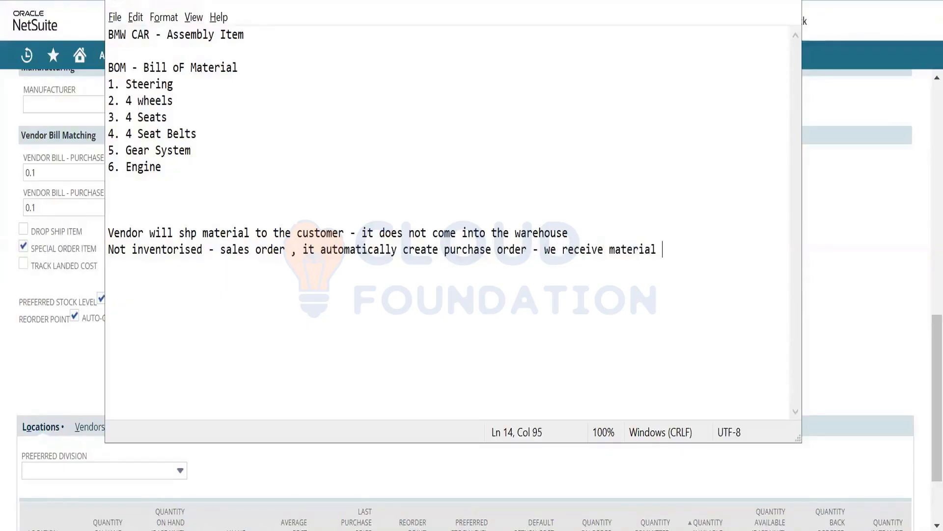
{"action": "type", "text": "into our wahre"}
{"action": "key", "text": "BackSpace"}
{"action": "key", "text": "BackSpace"}
{"action": "key", "text": "BackSpace"}
{"action": "type", "text": "rehouse"}
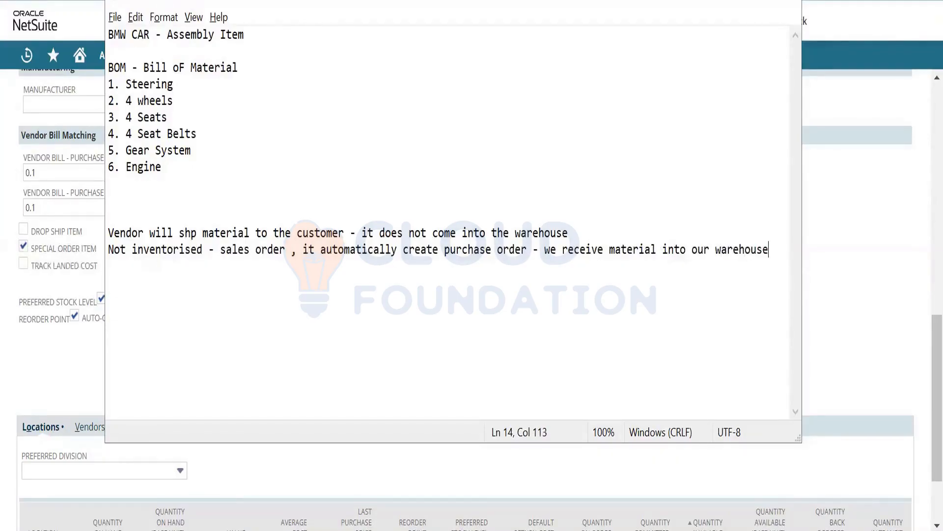
{"action": "type", "text": " - it is shippped"}
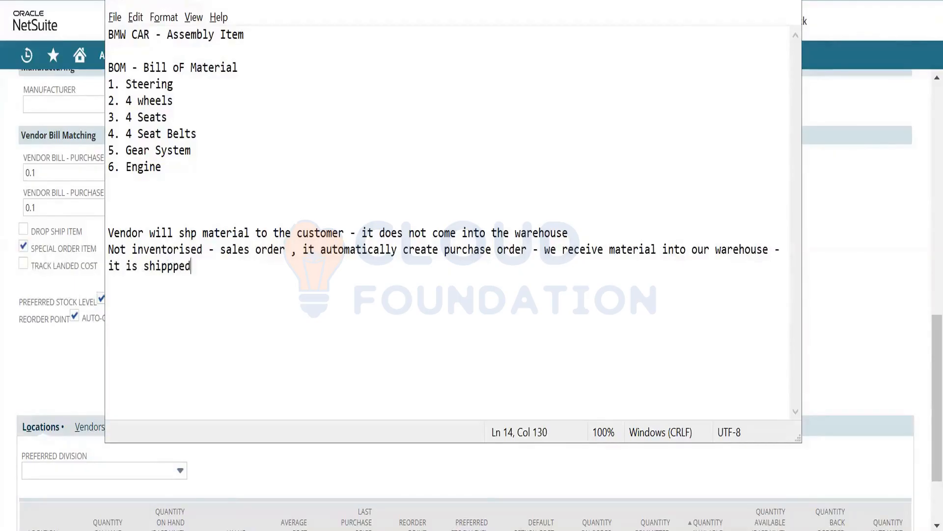
Return to the NetSuite item form, enable Track Landed Cost and mark the item as a Drop Ship Item.
{"action": "key", "text": "alt+Tab"}
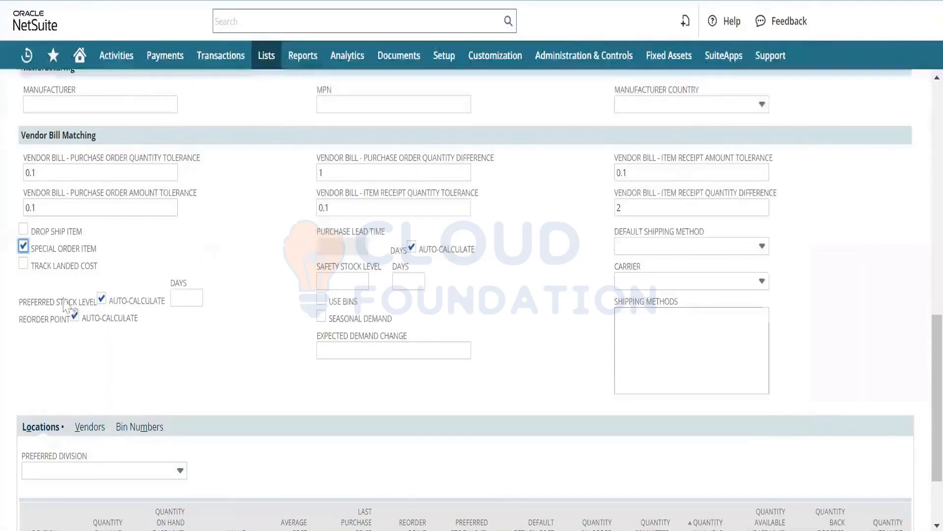
{"action": "left_click", "coordinate": [23, 265]}
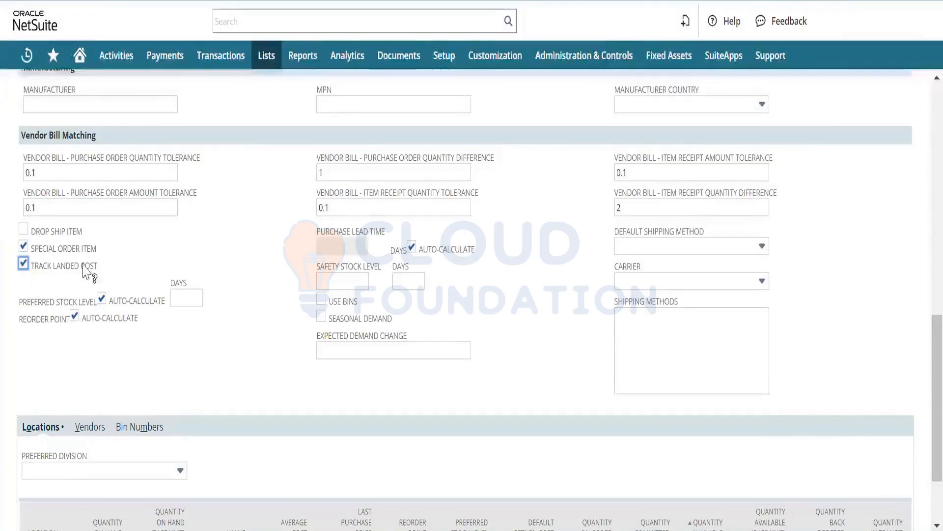
{"action": "left_click", "coordinate": [23, 230]}
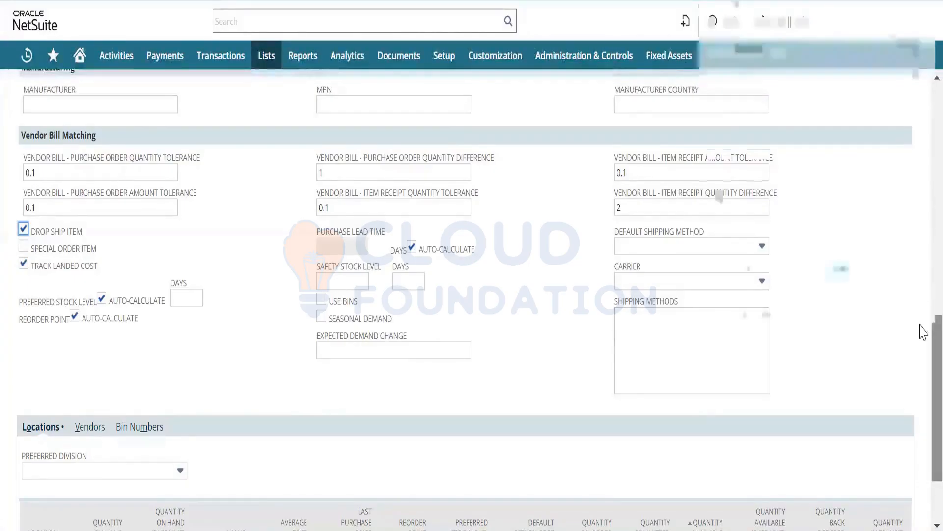
Review the item's purchase price, vendor bill matching and stock settings down to the locations list.
{"action": "scroll", "coordinate": [923, 413], "scroll_direction": "down", "scroll_amount": 2}
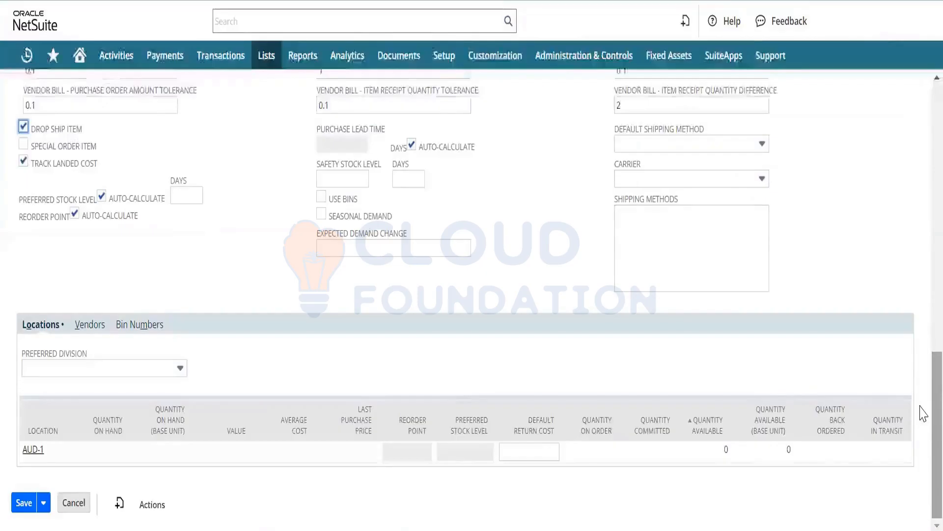
{"action": "left_click_drag", "start_coordinate": [923, 413], "coordinate": [923, 261]}
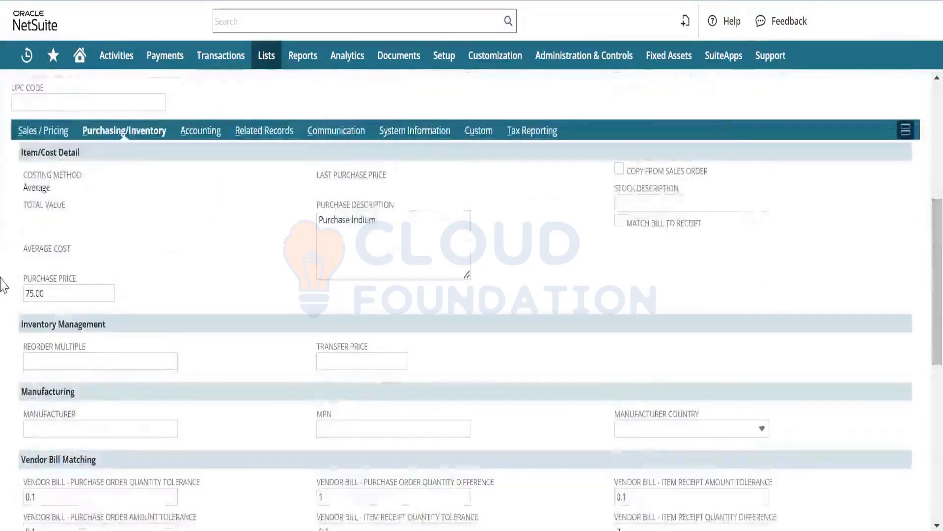
{"action": "left_click_drag", "start_coordinate": [51, 293], "coordinate": [3, 297]}
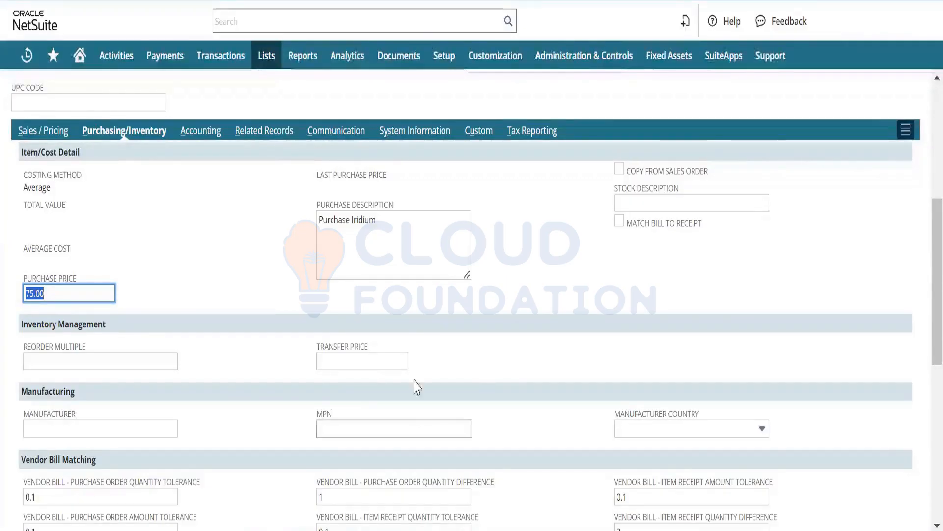
{"action": "left_click", "coordinate": [920, 260]}
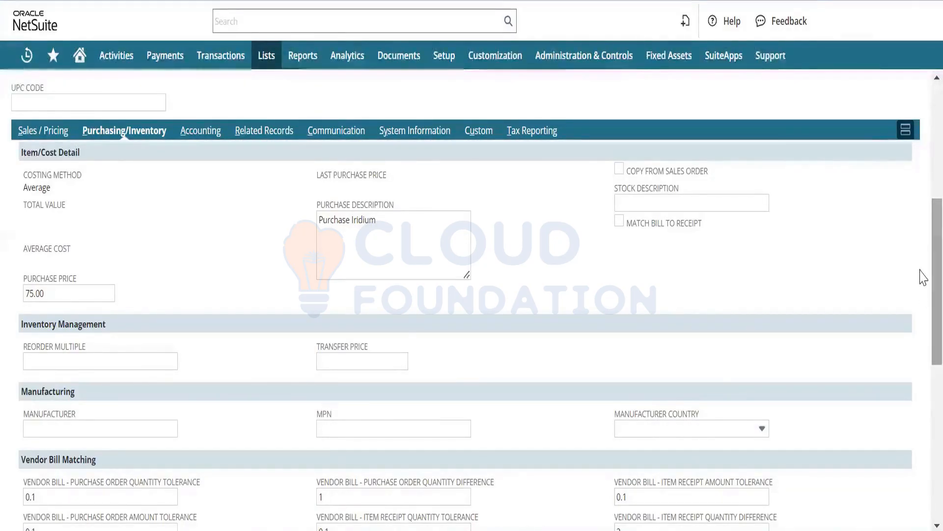
{"action": "scroll", "coordinate": [922, 290], "scroll_direction": "down", "scroll_amount": 2}
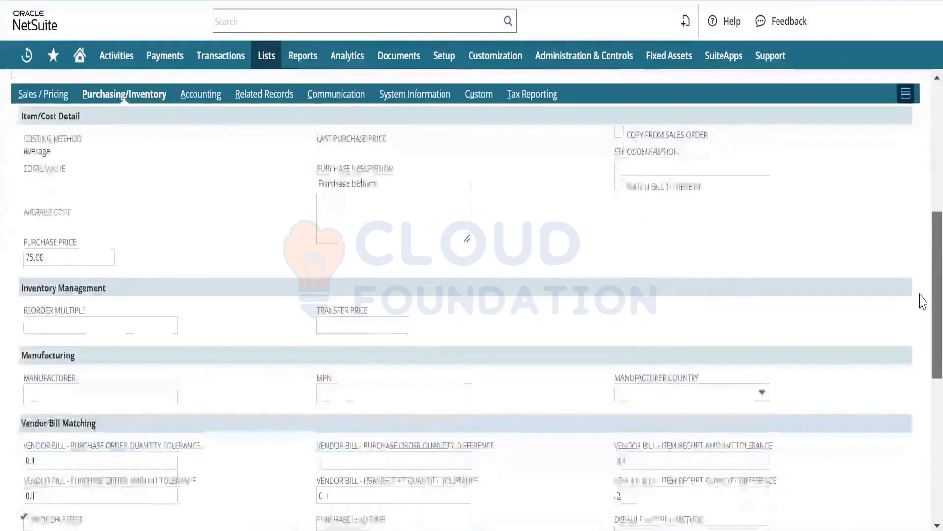
{"action": "scroll", "coordinate": [922, 329], "scroll_direction": "down", "scroll_amount": 5}
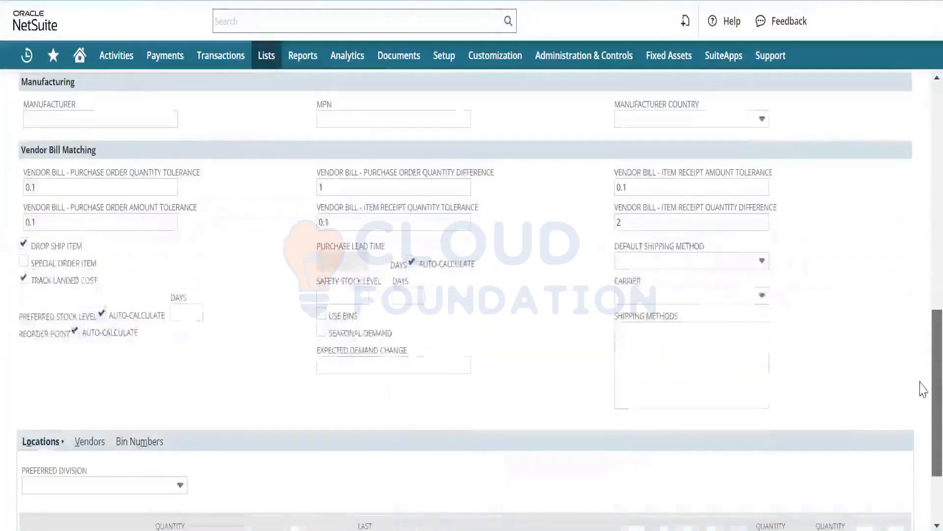
{"action": "scroll", "coordinate": [921, 404], "scroll_direction": "down", "scroll_amount": 3}
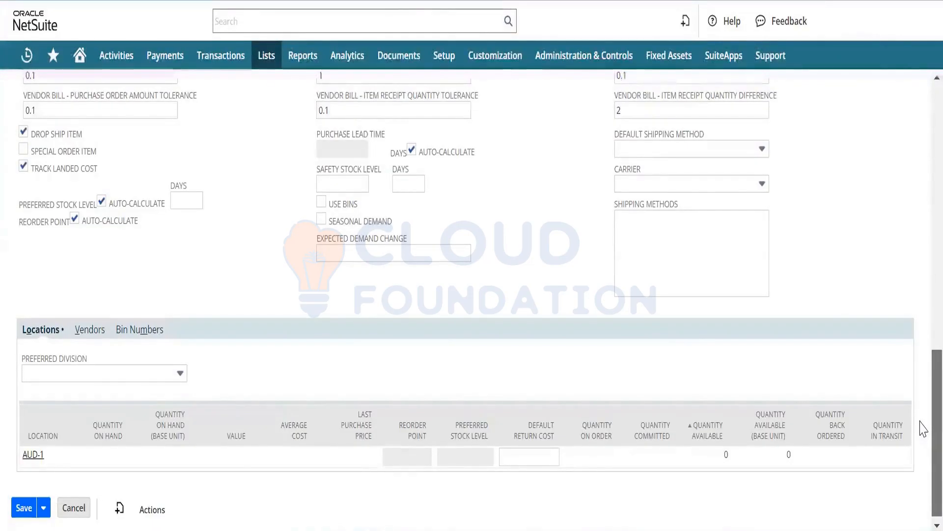
Try to save the Refrigirator inventory item.
{"action": "scroll", "coordinate": [923, 428], "scroll_direction": "up", "scroll_amount": 5}
{"action": "scroll", "coordinate": [923, 334], "scroll_direction": "up", "scroll_amount": 10}
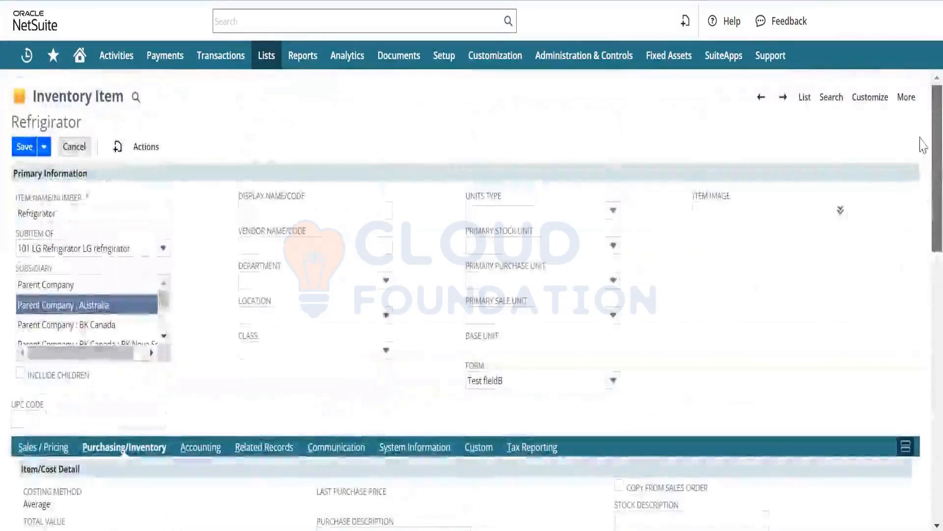
{"action": "left_click", "coordinate": [21, 147]}
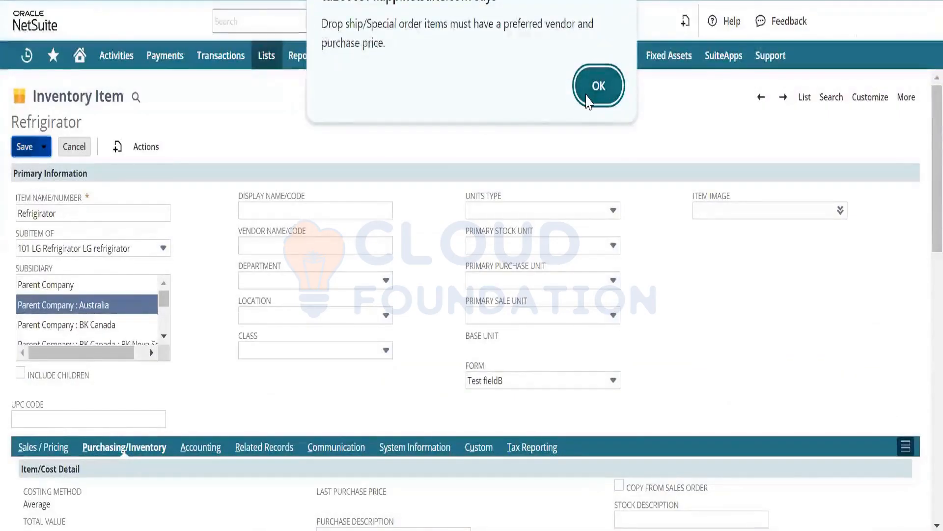
{"action": "left_click", "coordinate": [588, 100]}
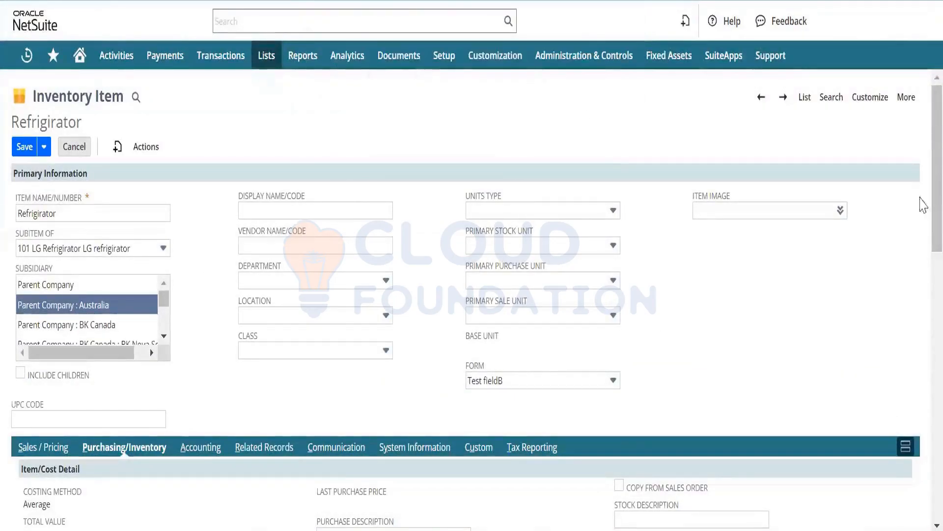
Enter A Bread Supplier in the item's vendor list and mark it as the preferred vendor.
{"action": "left_click_drag", "start_coordinate": [922, 185], "coordinate": [926, 517]}
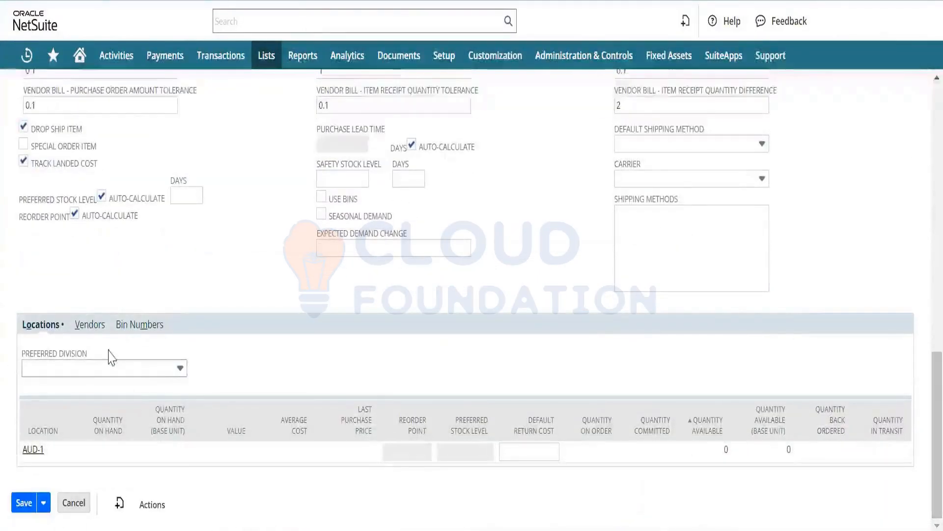
{"action": "left_click", "coordinate": [103, 326]}
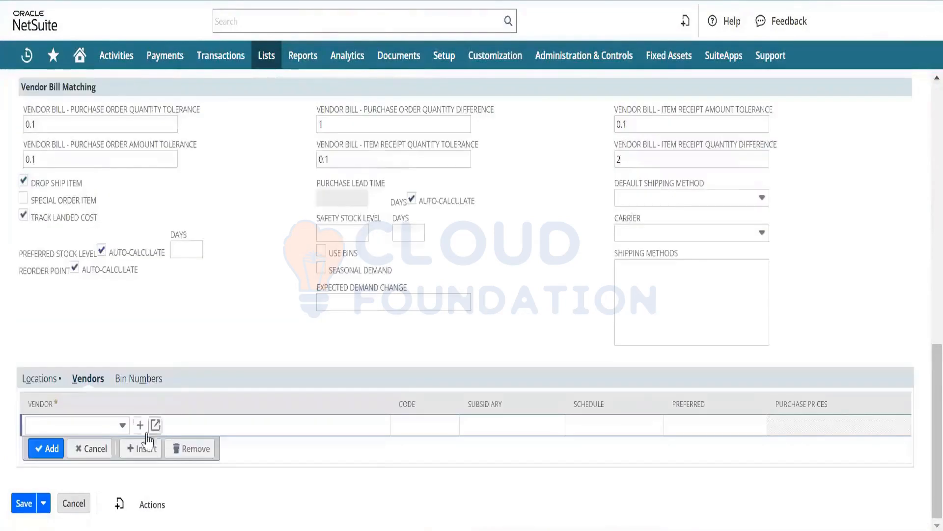
{"action": "left_click", "coordinate": [123, 425]}
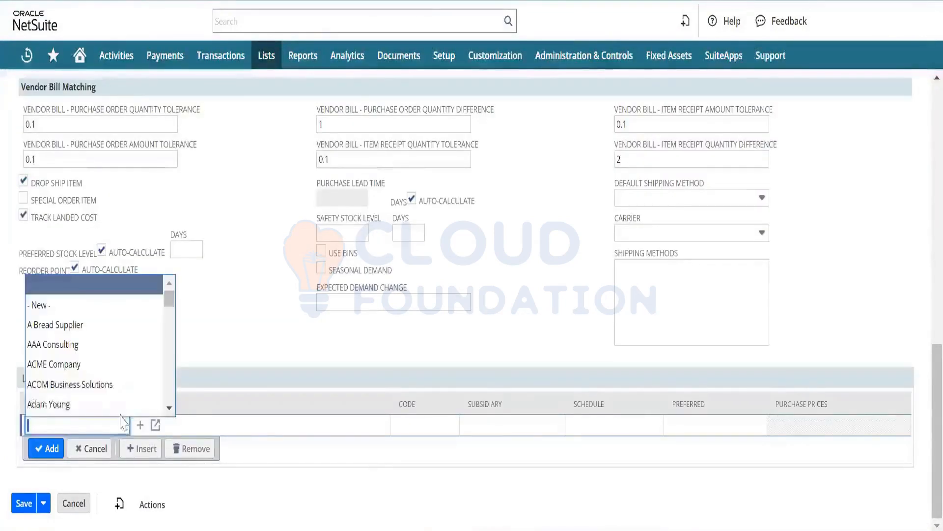
{"action": "left_click", "coordinate": [127, 325]}
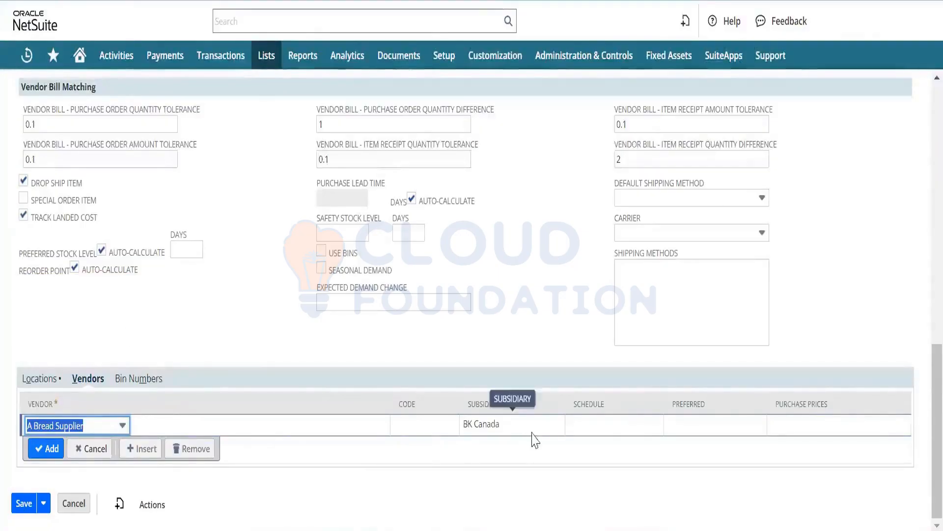
{"action": "left_click", "coordinate": [678, 429]}
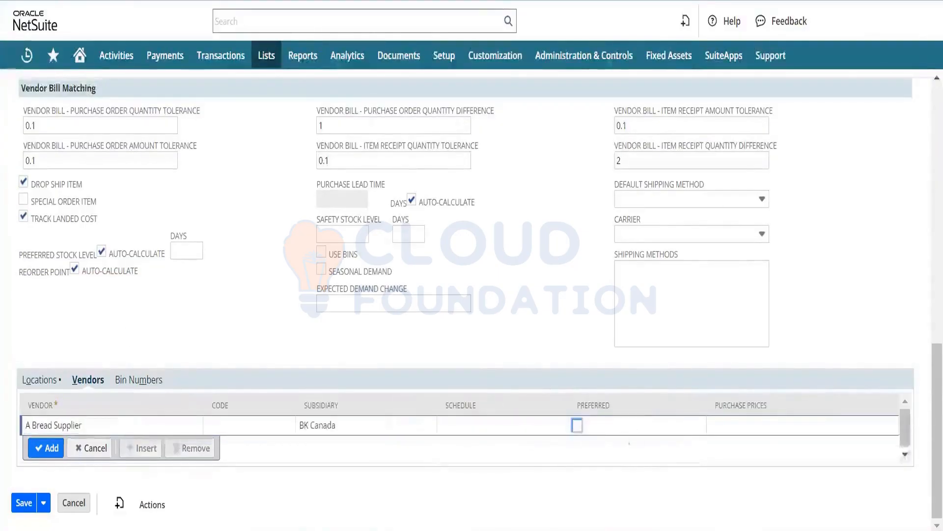
{"action": "left_click", "coordinate": [577, 426]}
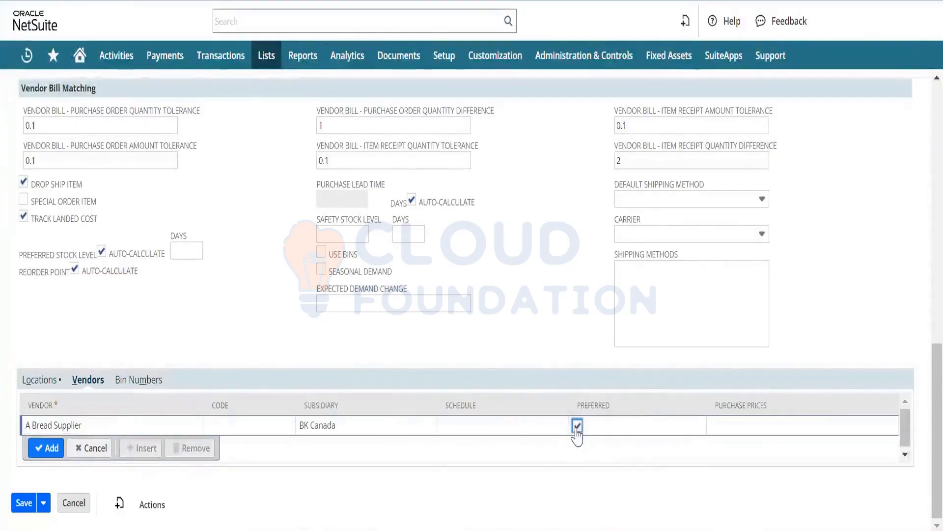
{"action": "left_click", "coordinate": [774, 429]}
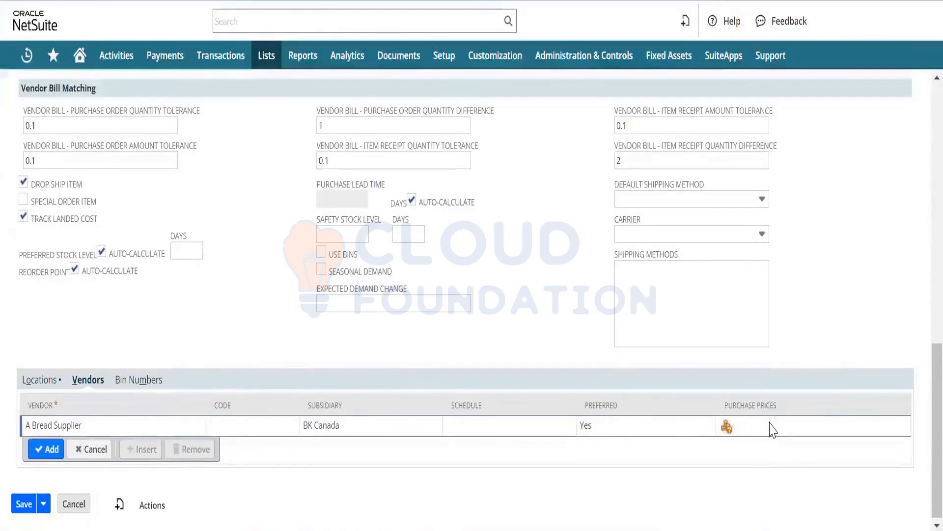
Add a purchase price of 80.00 in Canadian Dollar for the A Bread Supplier vendor line.
{"action": "left_click", "coordinate": [727, 426]}
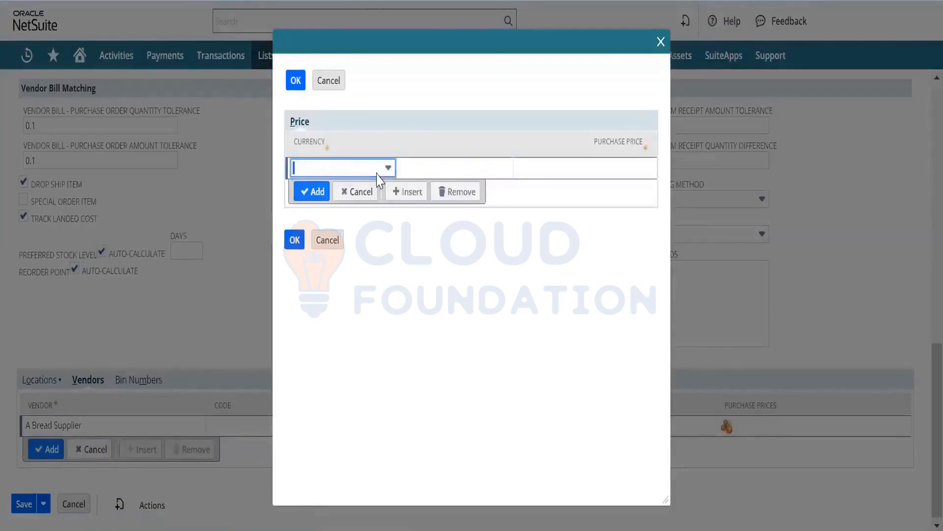
{"action": "left_click", "coordinate": [385, 167]}
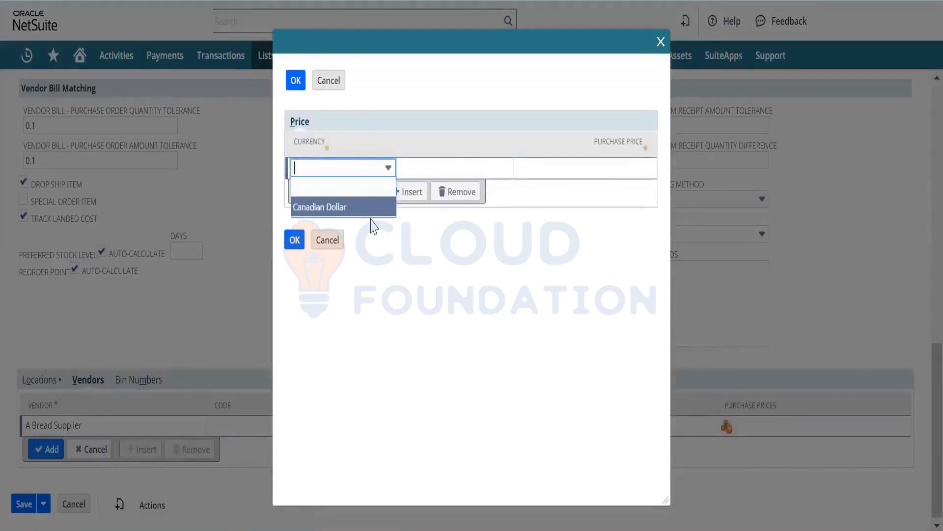
{"action": "left_click", "coordinate": [371, 210]}
{"action": "left_click", "coordinate": [542, 169]}
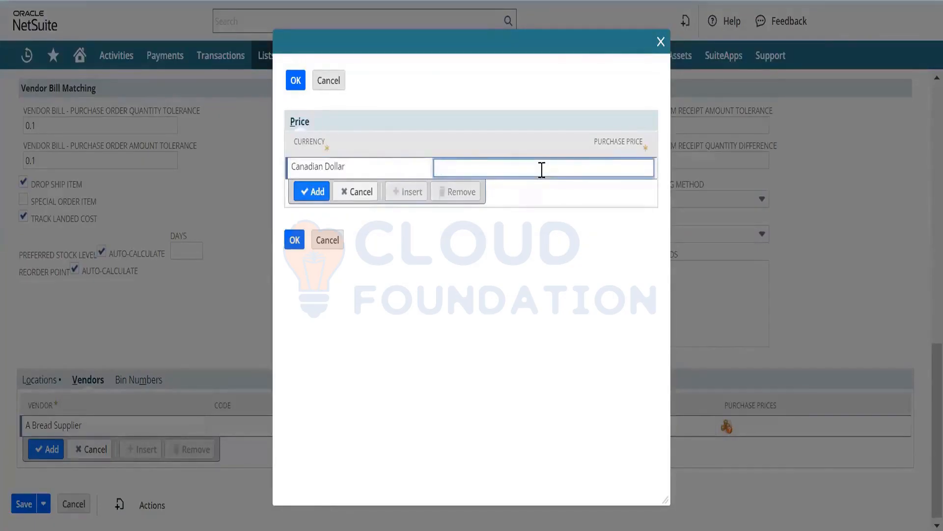
{"action": "left_click", "coordinate": [319, 195]}
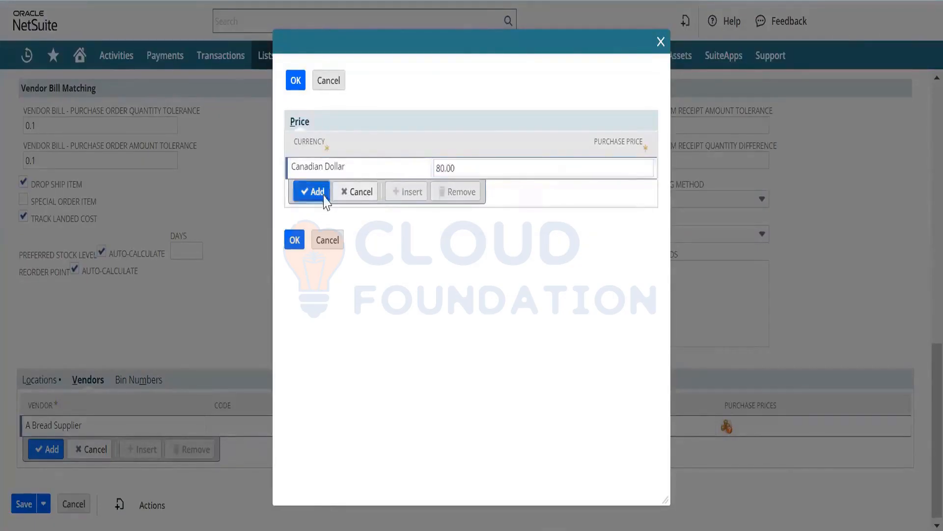
{"action": "left_click", "coordinate": [293, 258]}
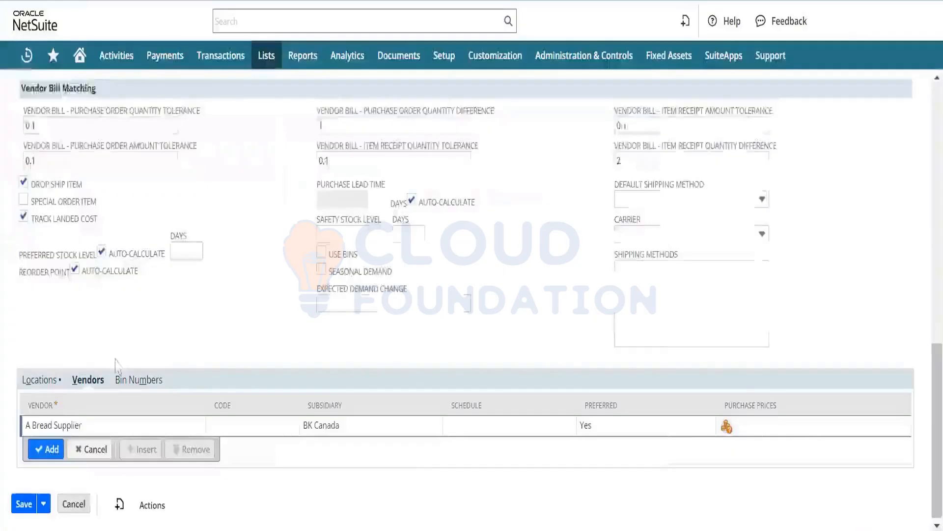
Save the inventory item and open the Refrigirator record from the items list for viewing.
{"action": "left_click", "coordinate": [17, 506]}
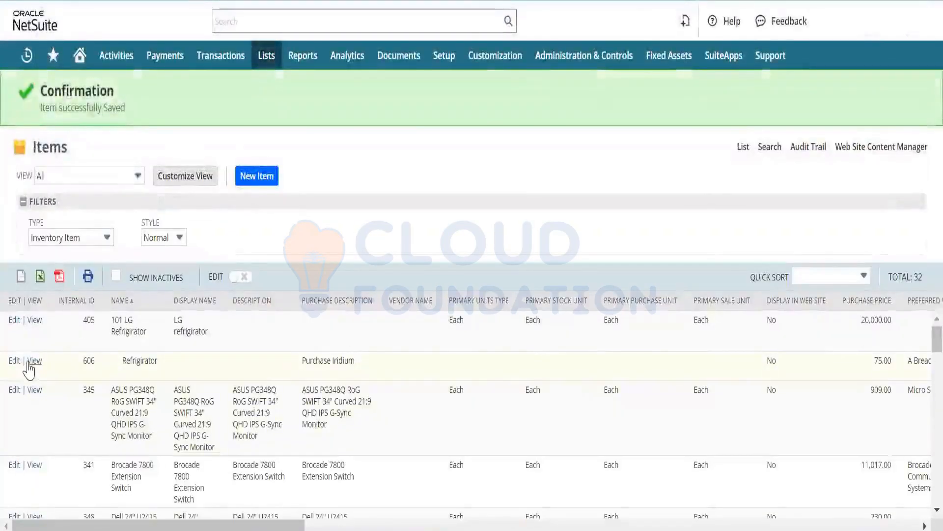
{"action": "left_click", "coordinate": [34, 361]}
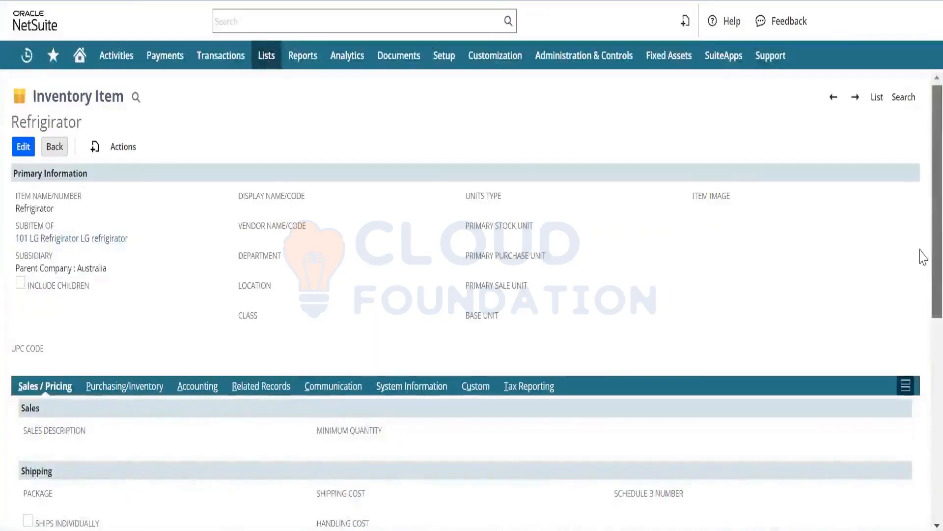
Examine the purchasing, inventory and accounting details of the Refrigirator item record.
{"action": "scroll", "coordinate": [920, 255], "scroll_direction": "down", "scroll_amount": 3}
{"action": "left_click", "coordinate": [126, 268]}
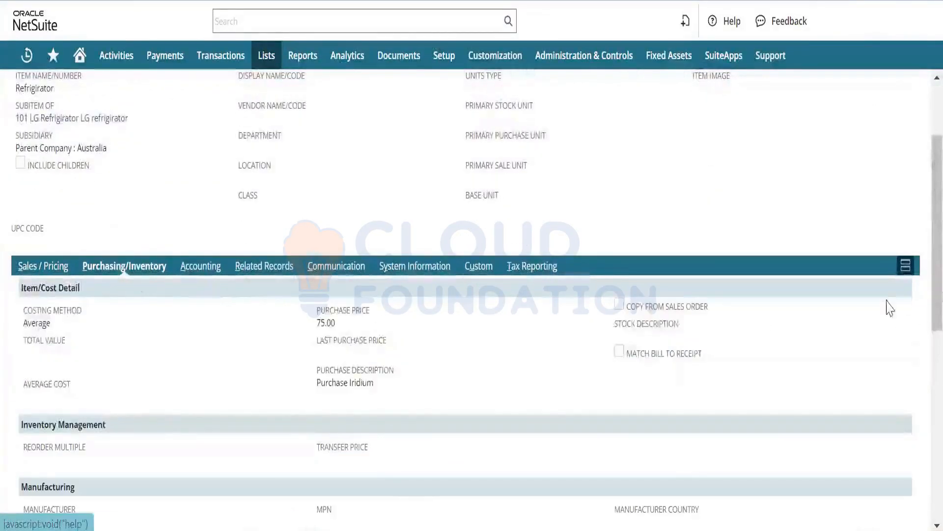
{"action": "scroll", "coordinate": [922, 429], "scroll_direction": "down", "scroll_amount": 9}
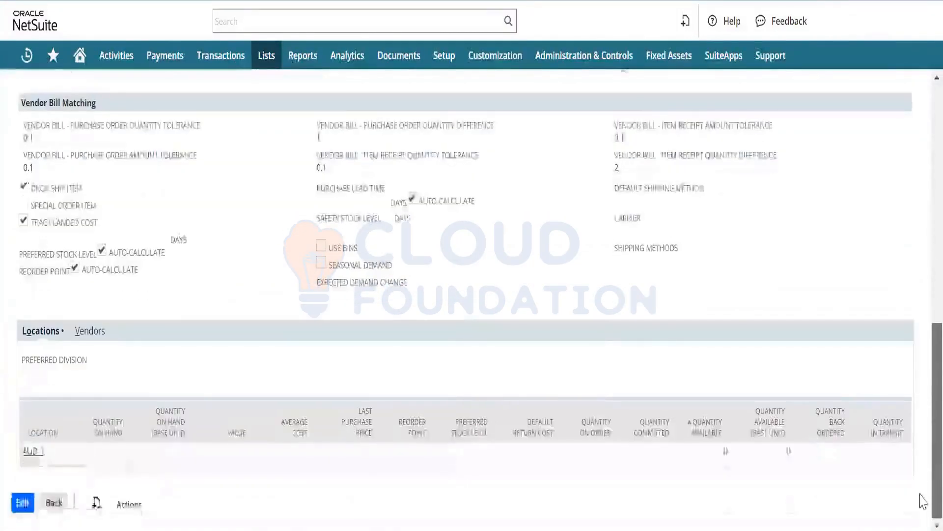
{"action": "scroll", "coordinate": [922, 410], "scroll_direction": "up", "scroll_amount": 9}
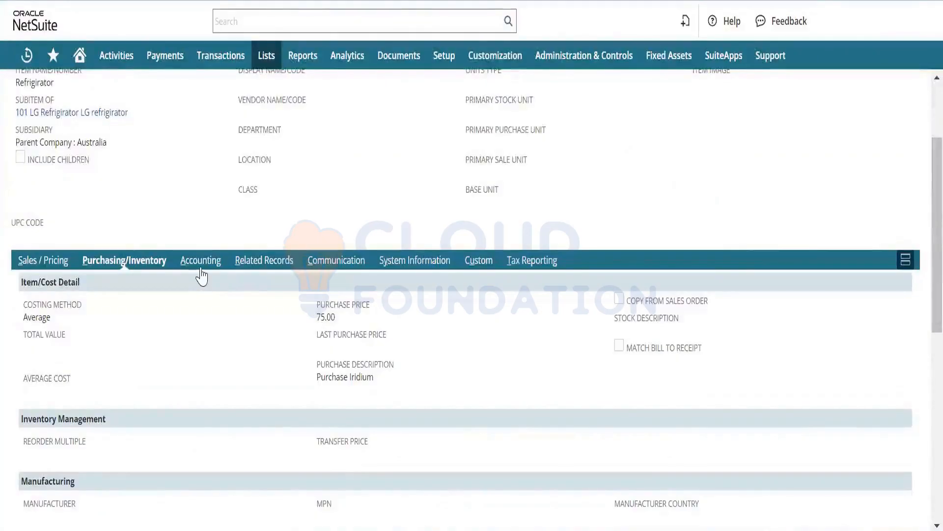
{"action": "left_click", "coordinate": [201, 261]}
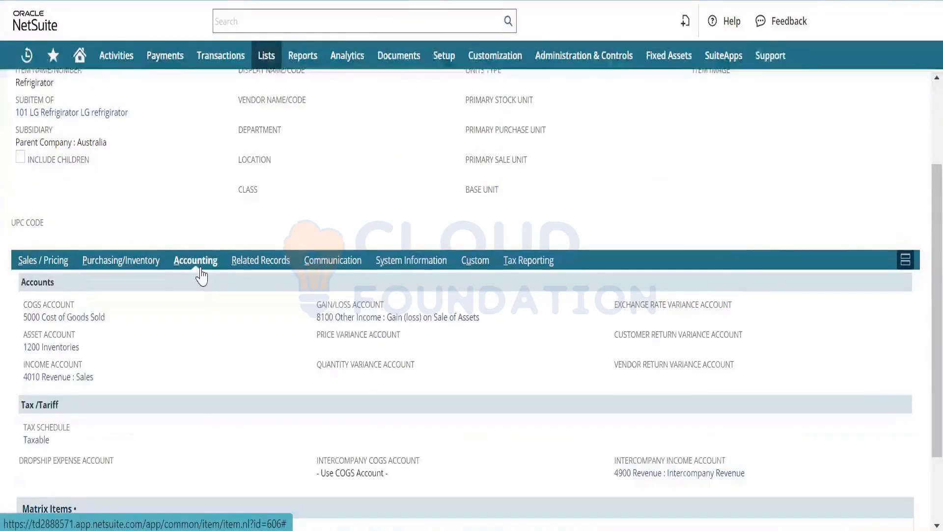
{"action": "scroll", "coordinate": [919, 358], "scroll_direction": "down", "scroll_amount": 2}
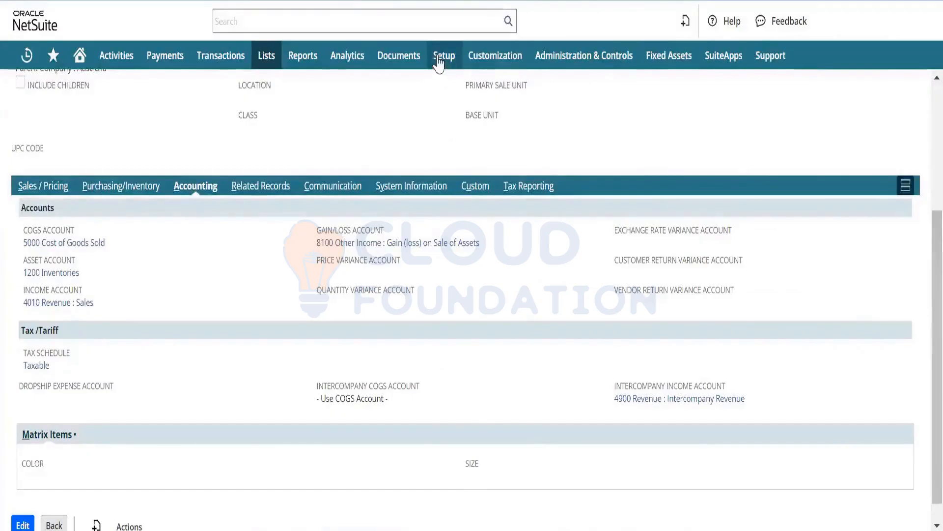
Open Accounting Preferences in a new browser tab, switch it to the tabbed layout and show the Items/Transactions preferences.
{"action": "mouse_move", "coordinate": [443, 59]}
{"action": "mouse_move", "coordinate": [459, 142]}
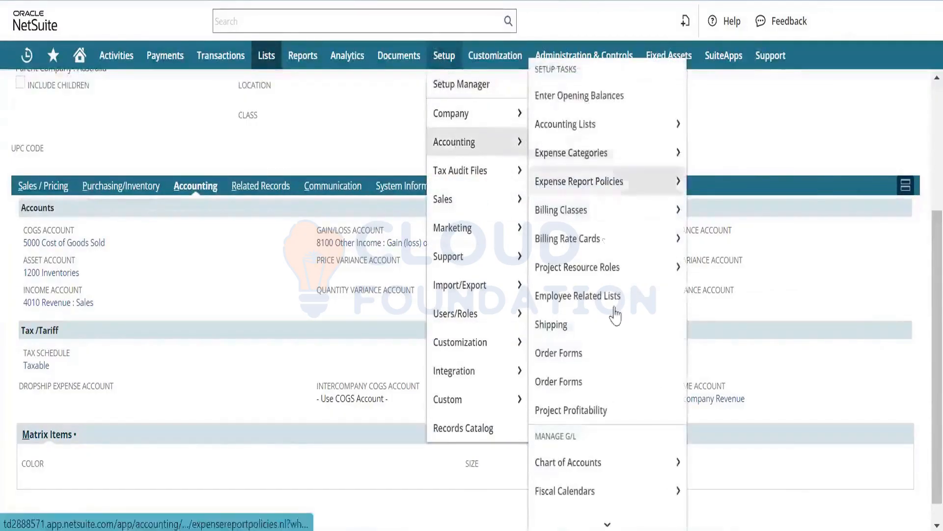
{"action": "mouse_move", "coordinate": [612, 469]}
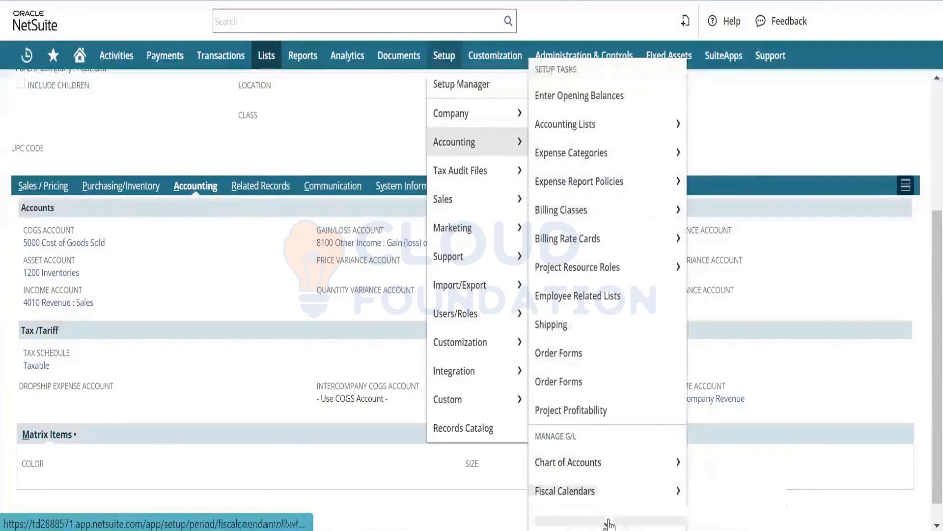
{"action": "scroll", "coordinate": [610, 471], "scroll_direction": "down", "scroll_amount": 3}
{"action": "right_click", "coordinate": [609, 433]}
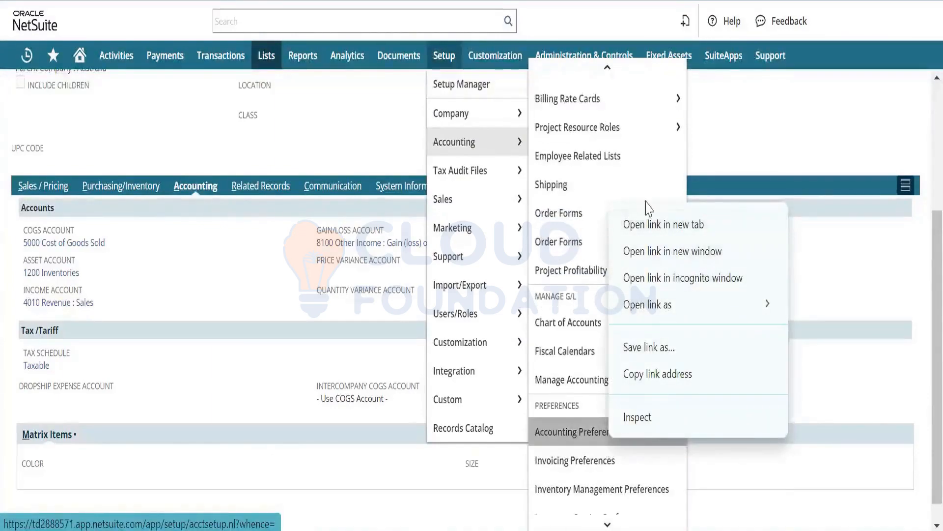
{"action": "left_click", "coordinate": [653, 224]}
{"action": "mouse_move", "coordinate": [495, 55]}
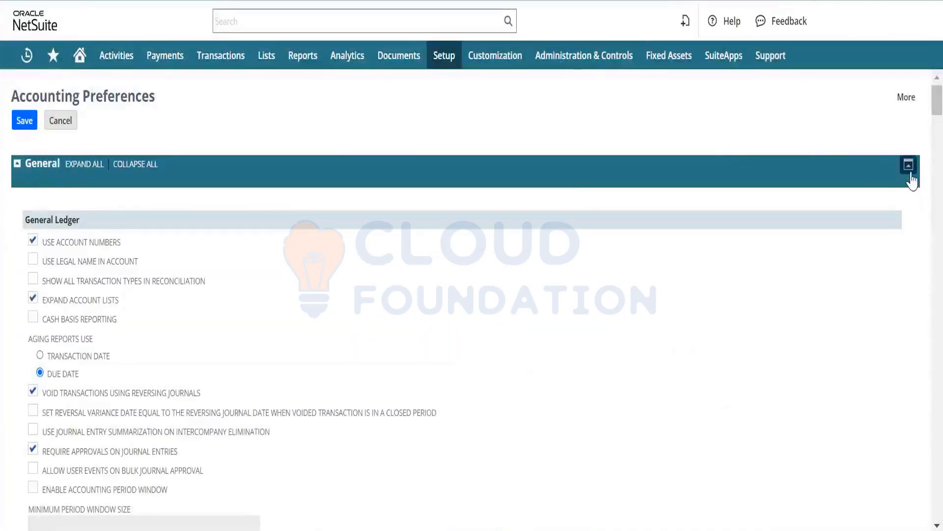
{"action": "left_click", "coordinate": [909, 171]}
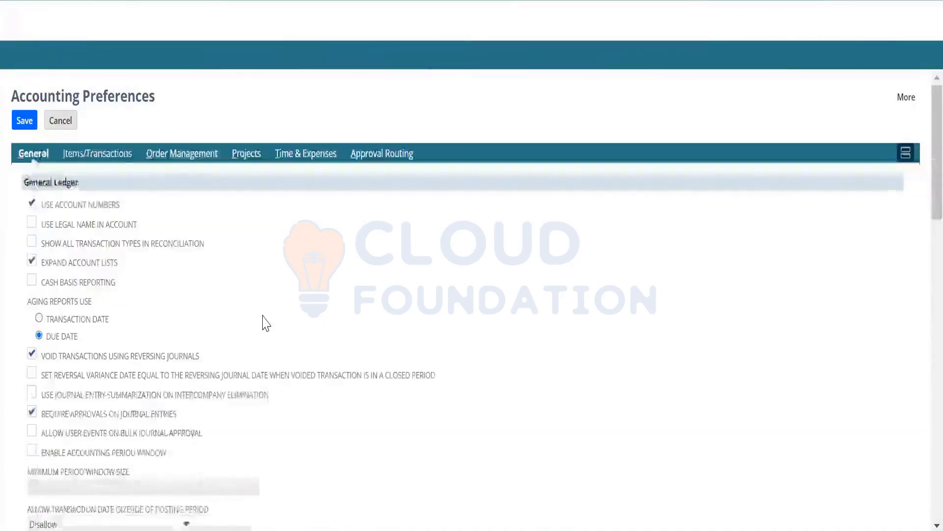
{"action": "left_click", "coordinate": [167, 167]}
{"action": "left_click", "coordinate": [110, 157]}
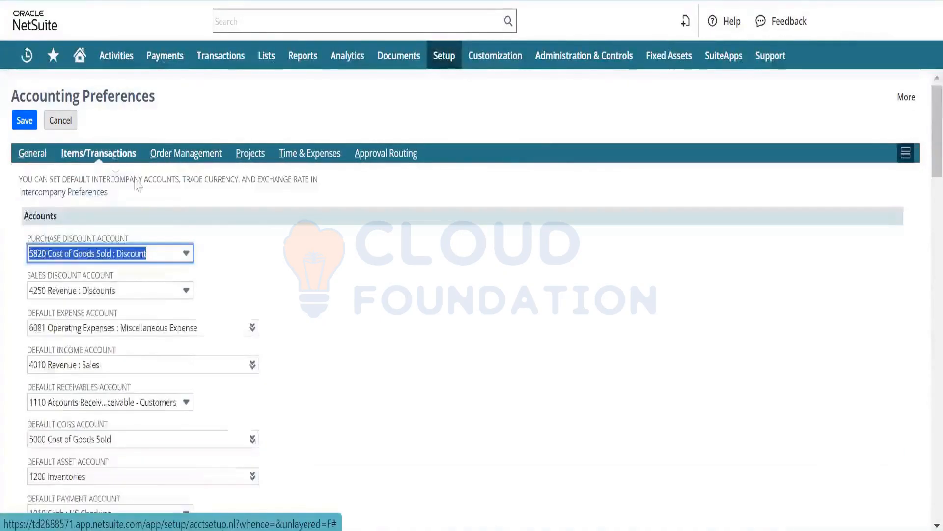
{"action": "left_click", "coordinate": [329, 334]}
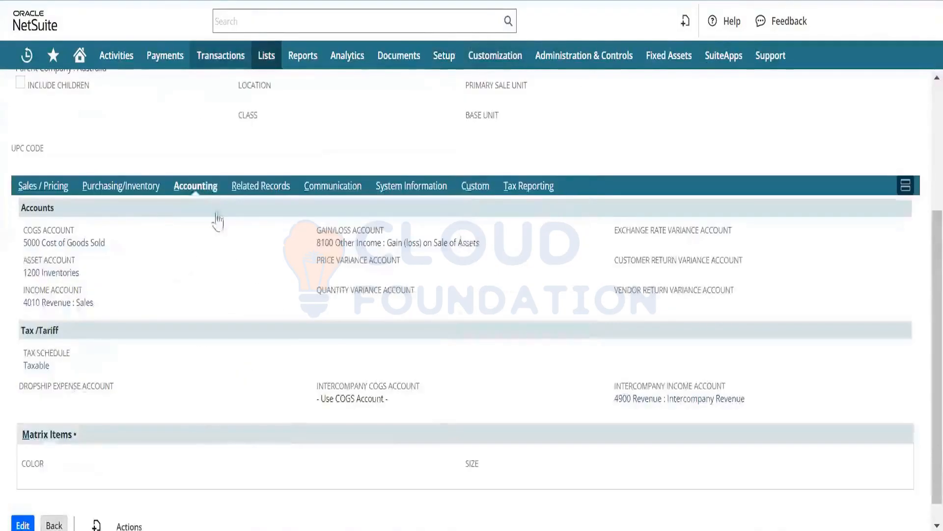
Search Accounting Preferences for "income" and compare the default income and asset accounts with those on the Refrigirator item.
{"action": "mouse_move", "coordinate": [221, 55]}
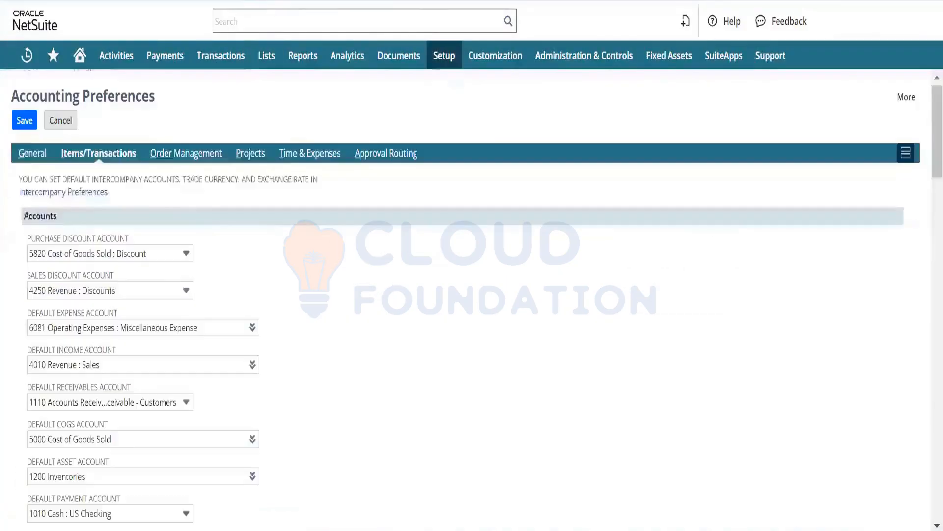
{"action": "key", "text": "ctrl+f"}
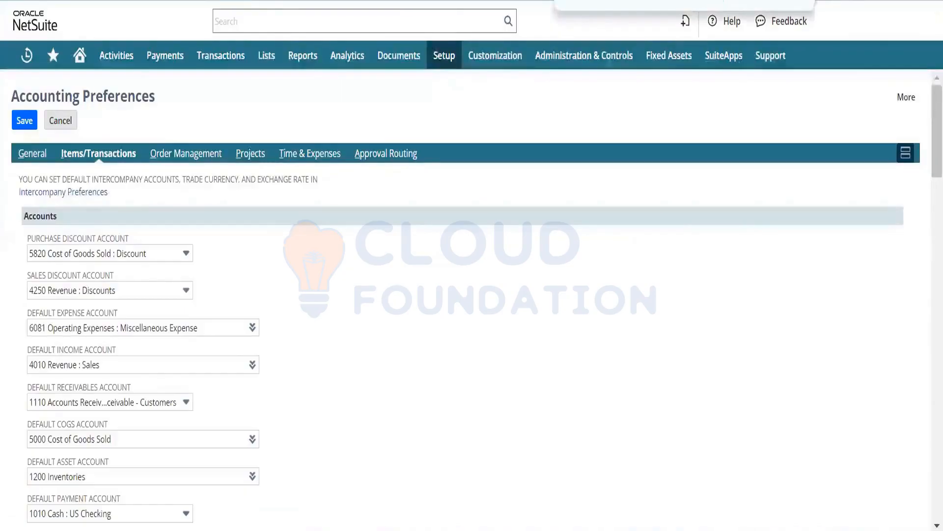
{"action": "type", "text": "inco"}
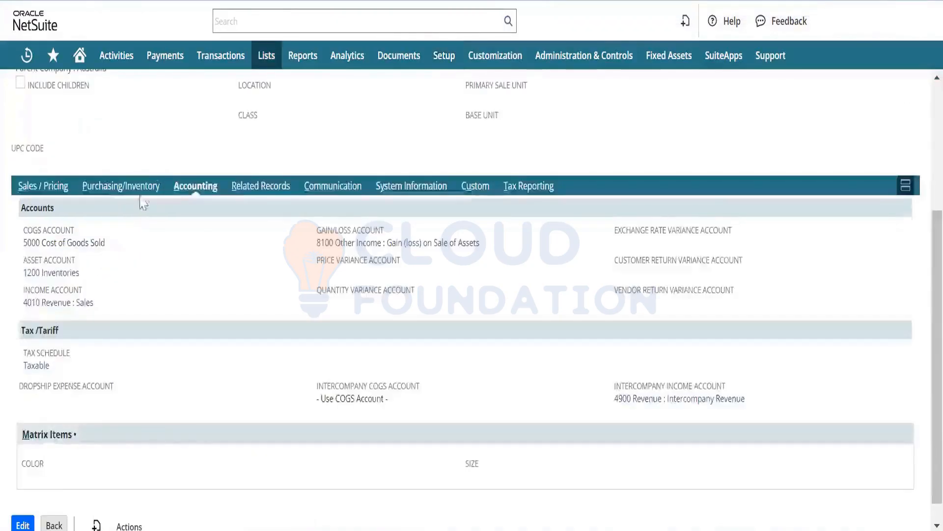
{"action": "left_click_drag", "start_coordinate": [94, 304], "coordinate": [24, 309]}
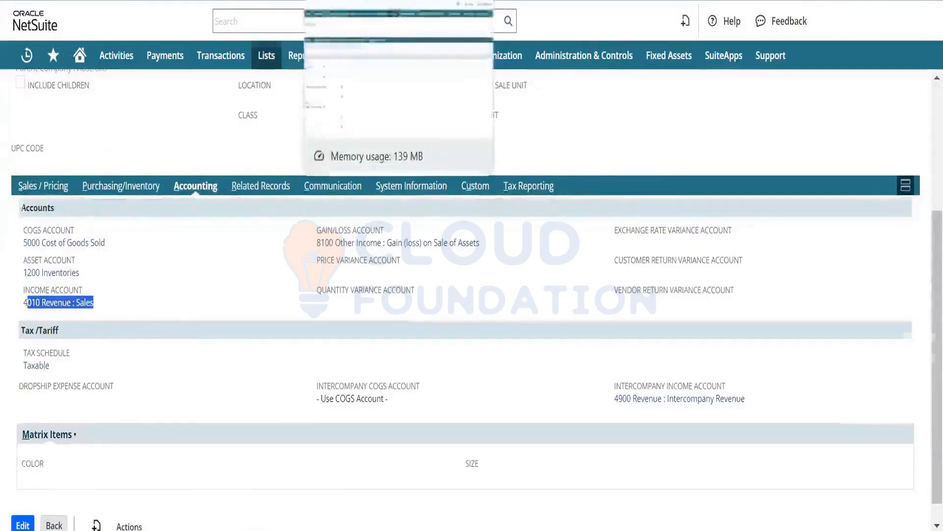
{"action": "left_click", "coordinate": [351, 0]}
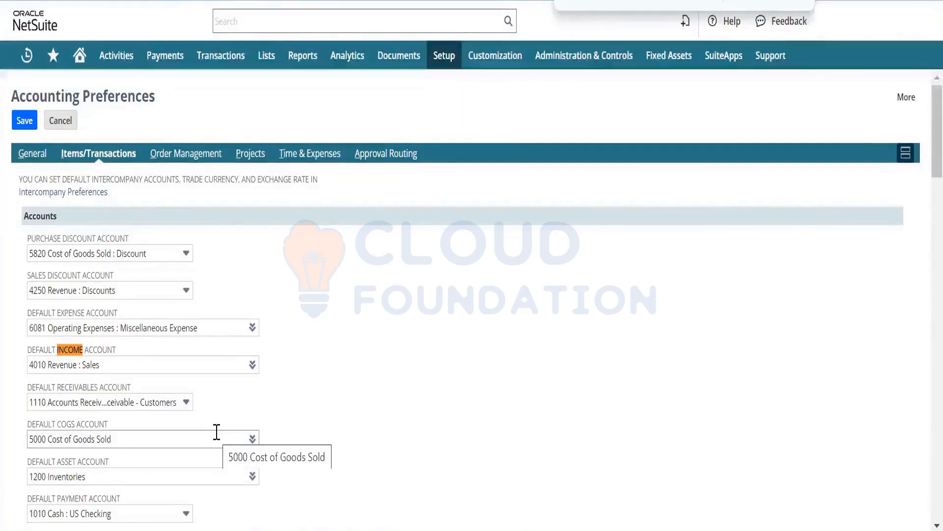
{"action": "left_click_drag", "start_coordinate": [110, 476], "coordinate": [20, 488]}
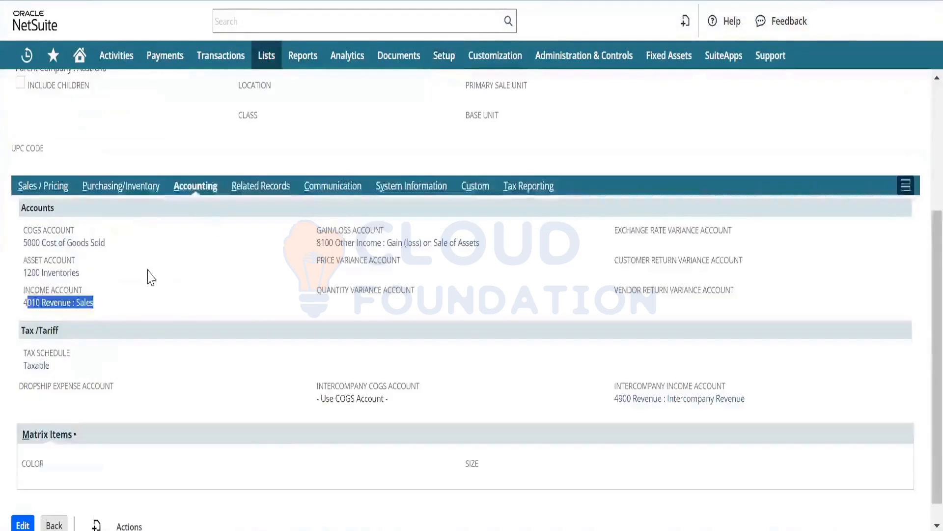
{"action": "left_click", "coordinate": [91, 298]}
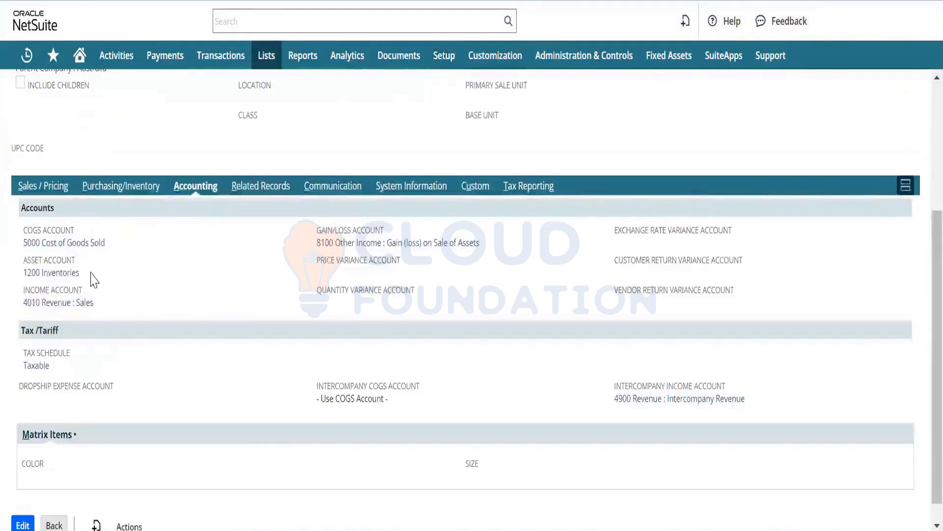
{"action": "left_click_drag", "start_coordinate": [93, 280], "coordinate": [22, 281]}
{"action": "left_click", "coordinate": [111, 283]}
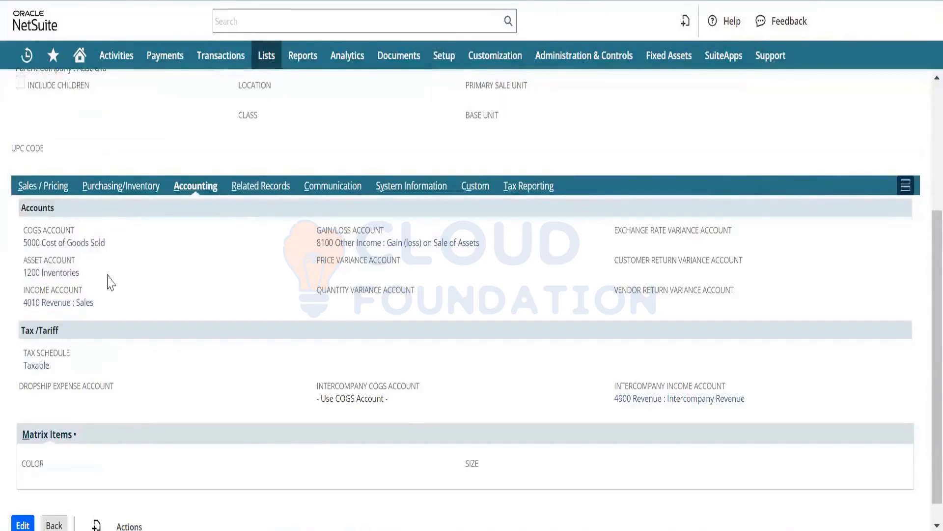
Switch to the Notepad notes, add the line "100 items - acccounting preference - defaulted" and return to Accounting Preferences.
{"action": "key", "text": "alt+Tab"}
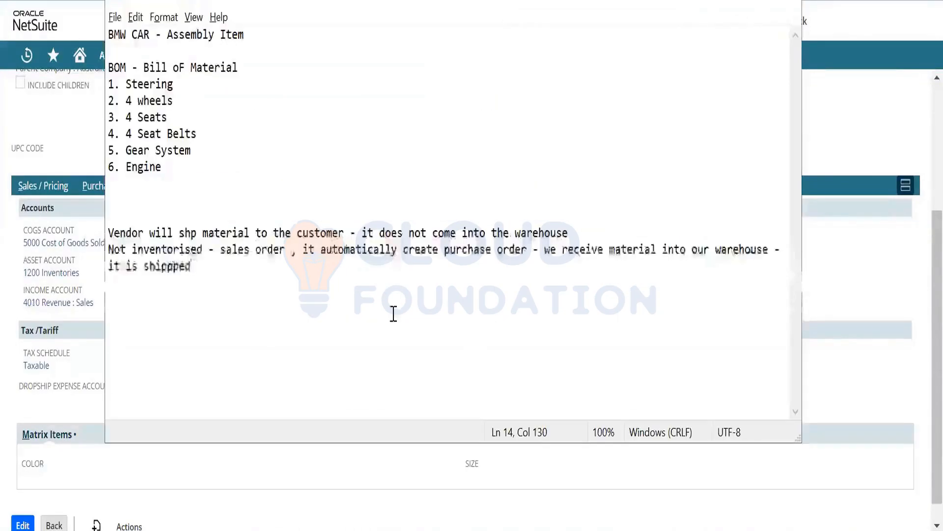
{"action": "key", "text": "Return"}
{"action": "key", "text": "Return"}
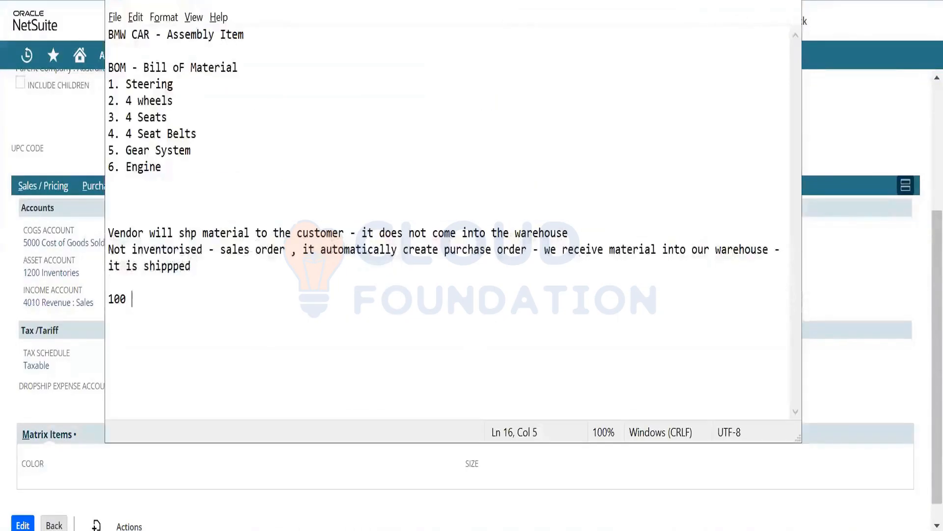
{"action": "type", "text": "100 items"}
{"action": "type", "text": " - gene"}
{"action": "key", "text": "BackSpace"}
{"action": "key", "text": "BackSpace"}
{"action": "key", "text": "BackSpace"}
{"action": "key", "text": "BackSpace"}
{"action": "type", "text": "acc"}
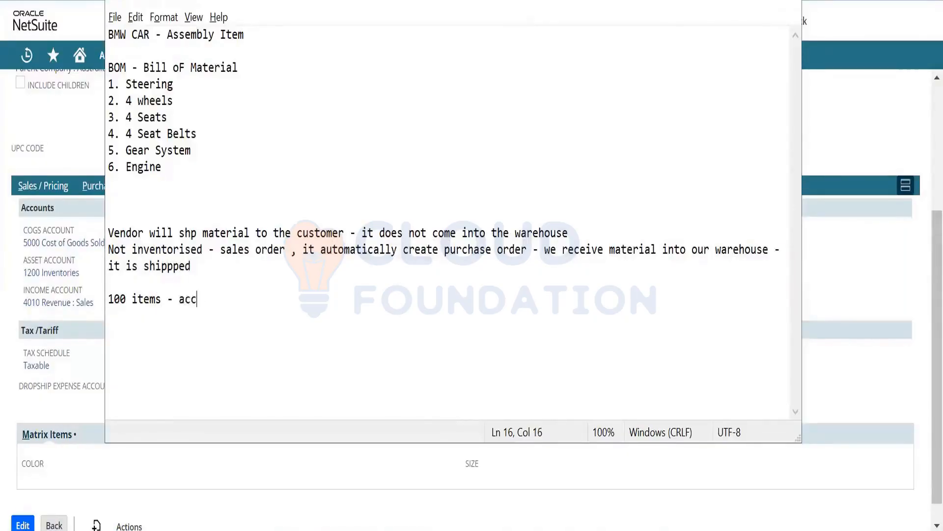
{"action": "type", "text": "counting pre"}
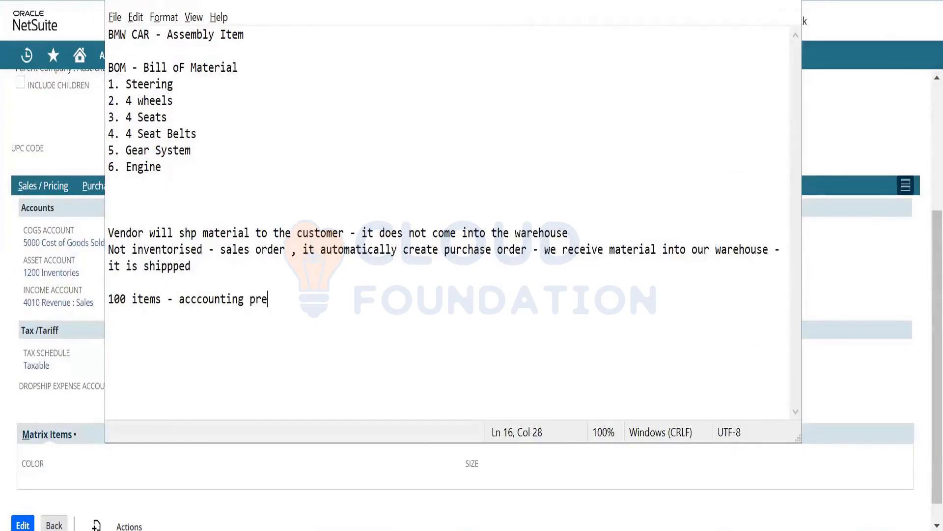
{"action": "type", "text": "ference -"}
{"action": "key", "text": "alt+Tab"}
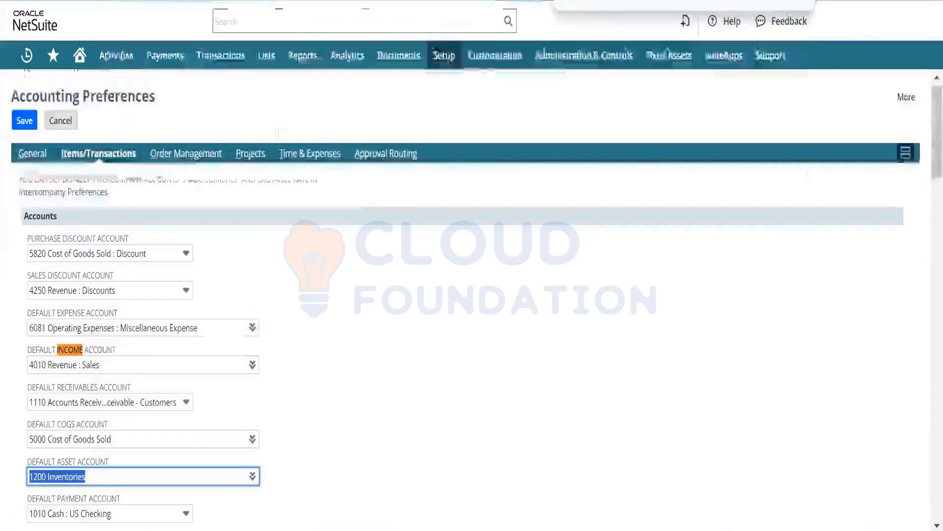
{"action": "key", "text": "alt+Tab"}
{"action": "type", "text": "e - defaulted"}
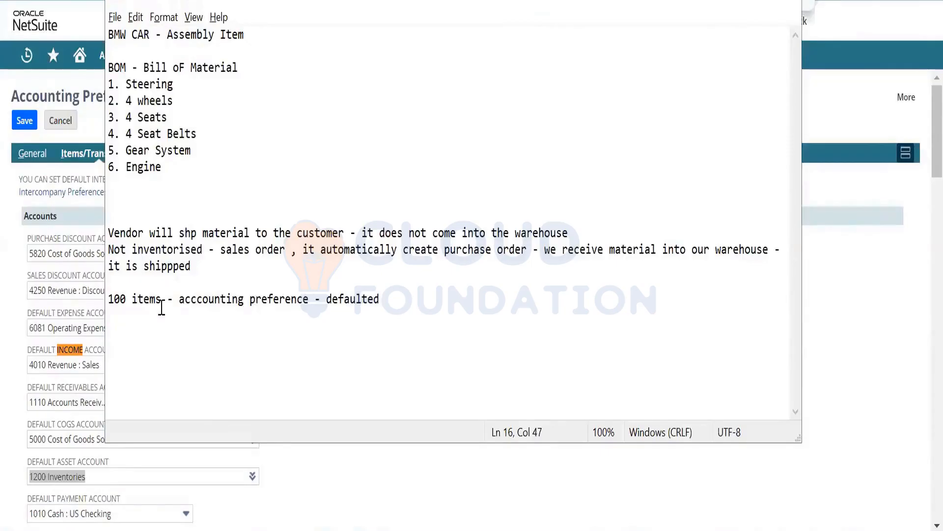
{"action": "left_click_drag", "start_coordinate": [162, 306], "coordinate": [79, 303]}
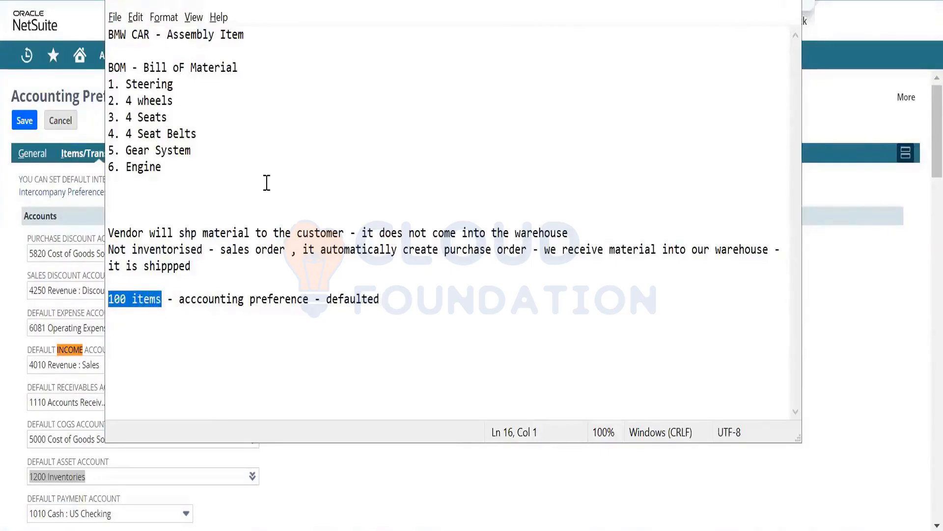
{"action": "left_click", "coordinate": [837, 339]}
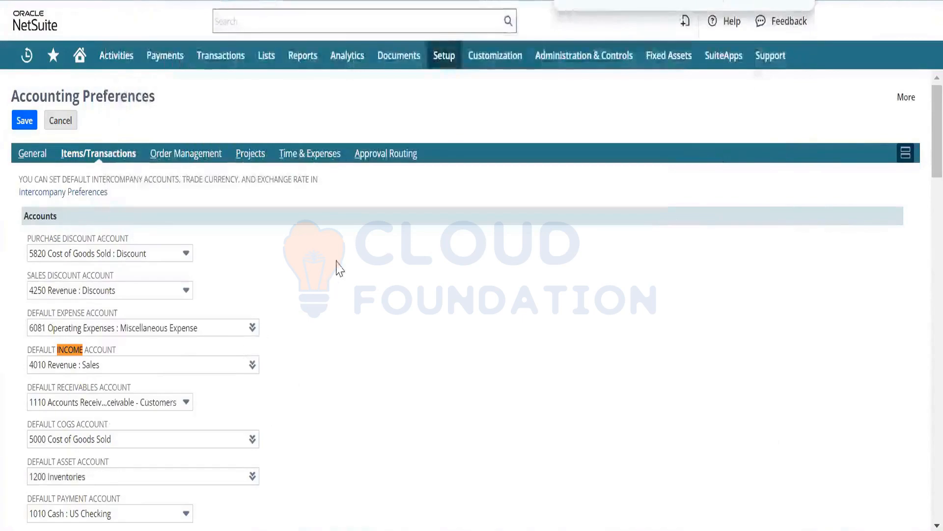
Review the default accounts in Accounting Preferences and compare them with the accounting details of the Refrigirator item.
{"action": "left_click", "coordinate": [810, 4]}
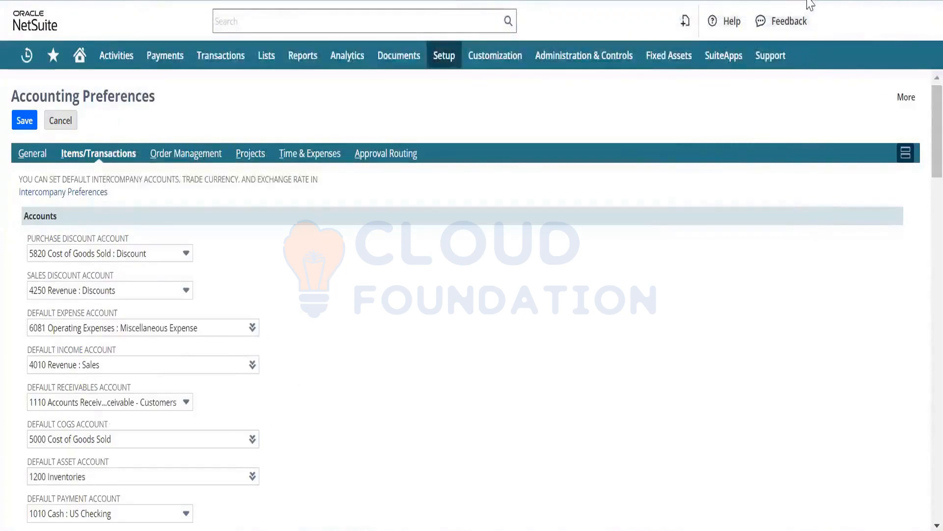
{"action": "scroll", "coordinate": [924, 123], "scroll_direction": "down", "scroll_amount": 2}
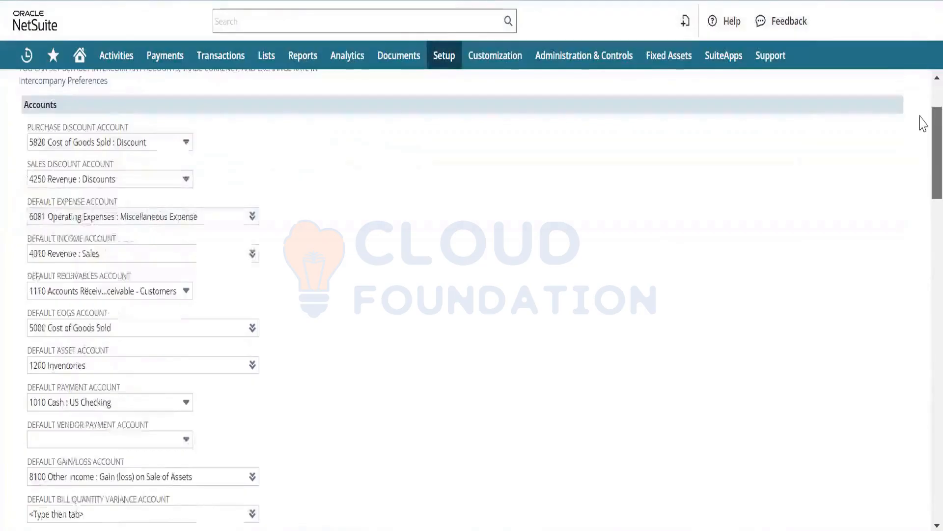
{"action": "left_click_drag", "start_coordinate": [921, 116], "coordinate": [920, 115]}
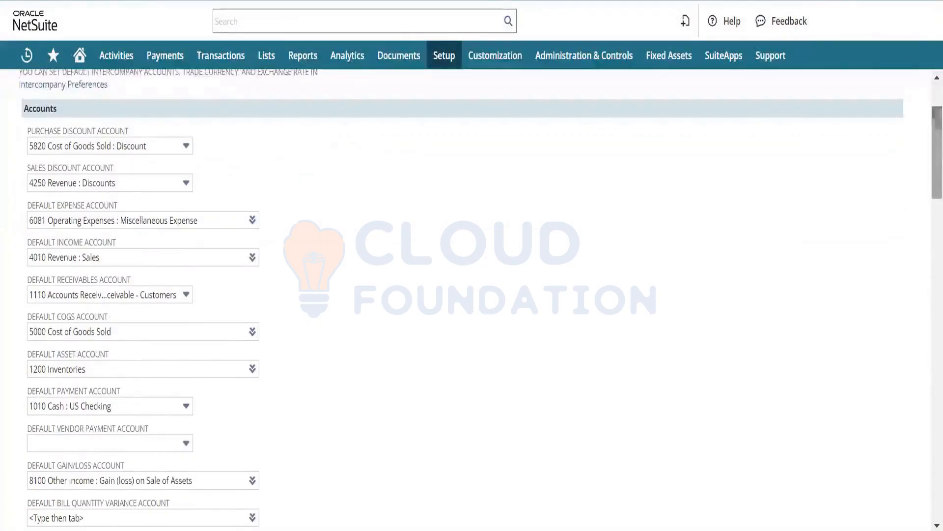
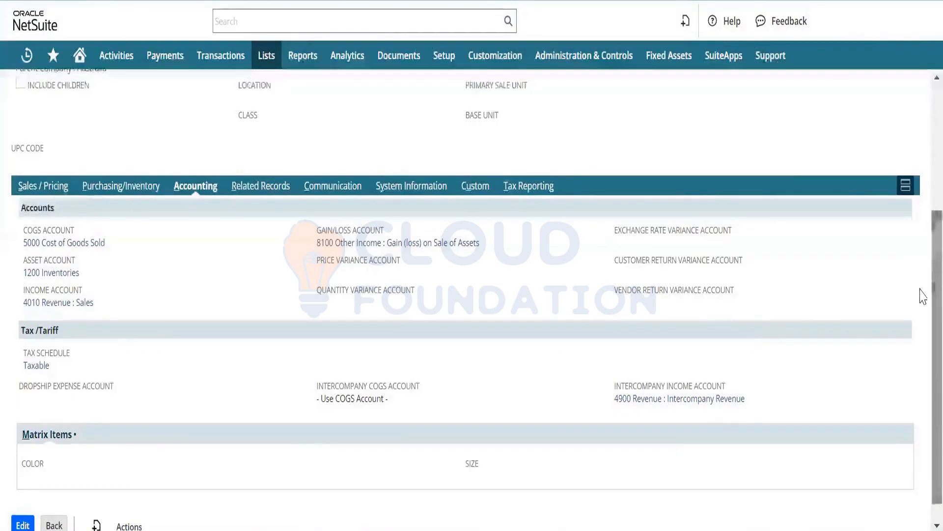
{"action": "scroll", "coordinate": [922, 297], "scroll_direction": "down", "scroll_amount": 1}
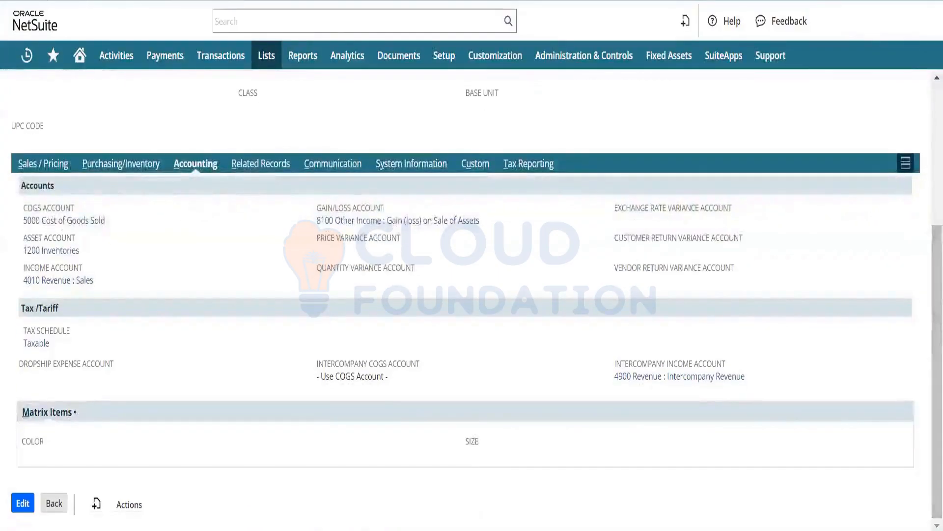
In Accounting Preferences, set the Default Bill Quantity Variance Account to 1210 Inventories : Inventory In Stock and save the preferences.
{"action": "left_click", "coordinate": [384, 1]}
{"action": "key", "text": "ctrl+f"}
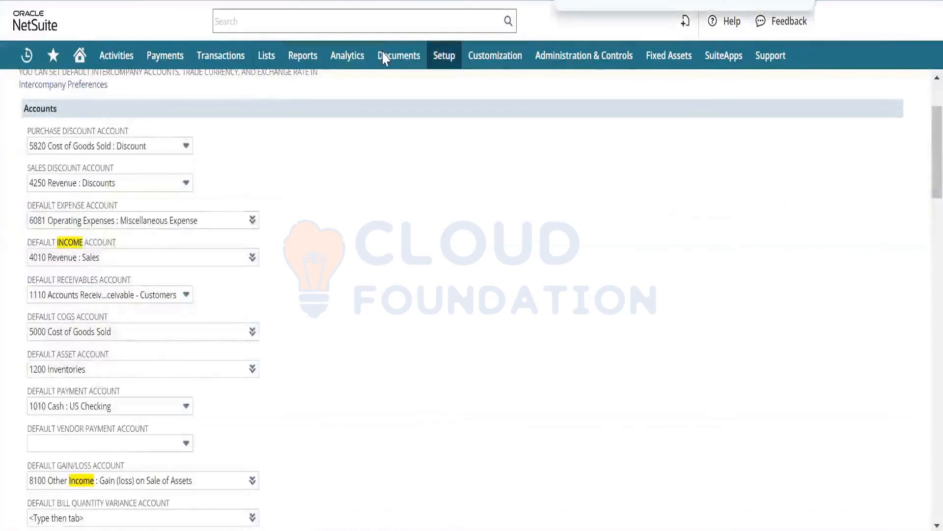
{"action": "scroll", "coordinate": [411, 159], "scroll_direction": "down", "scroll_amount": 10}
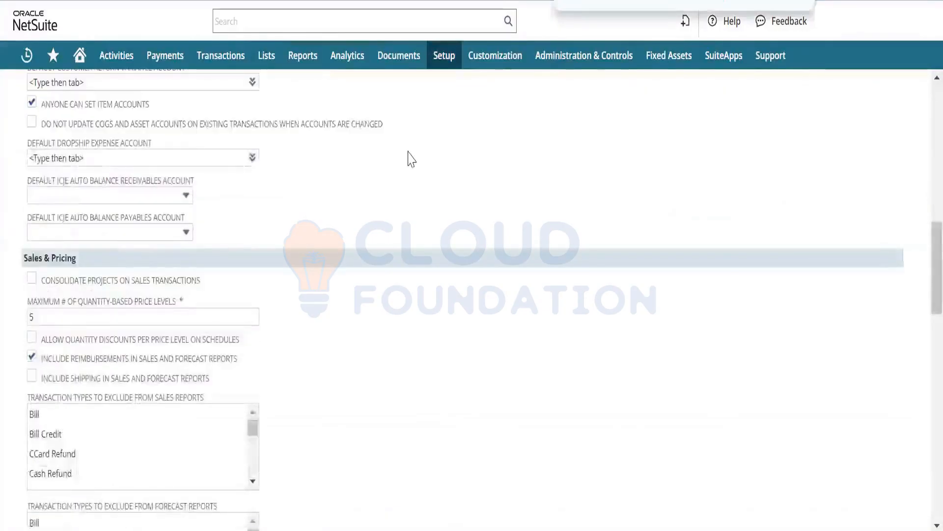
{"action": "scroll", "coordinate": [411, 158], "scroll_direction": "up", "scroll_amount": 8}
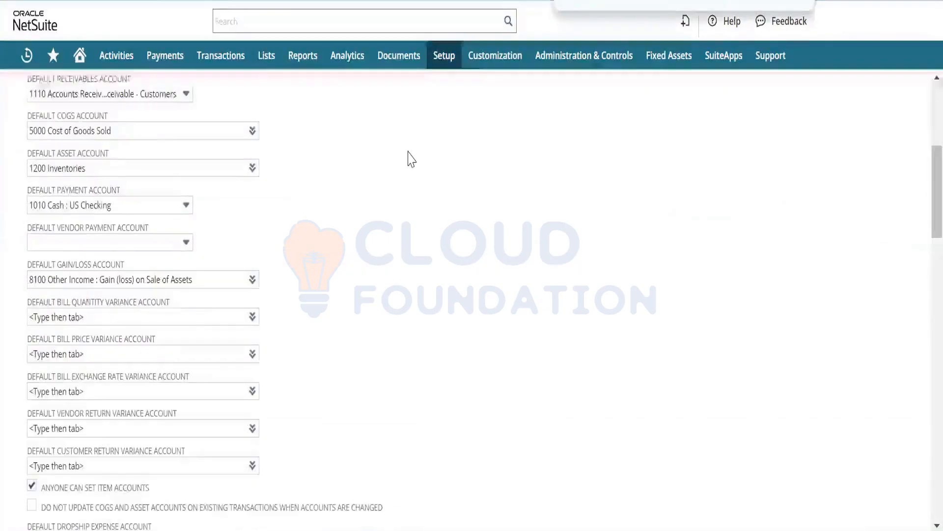
{"action": "type", "text": "quan"}
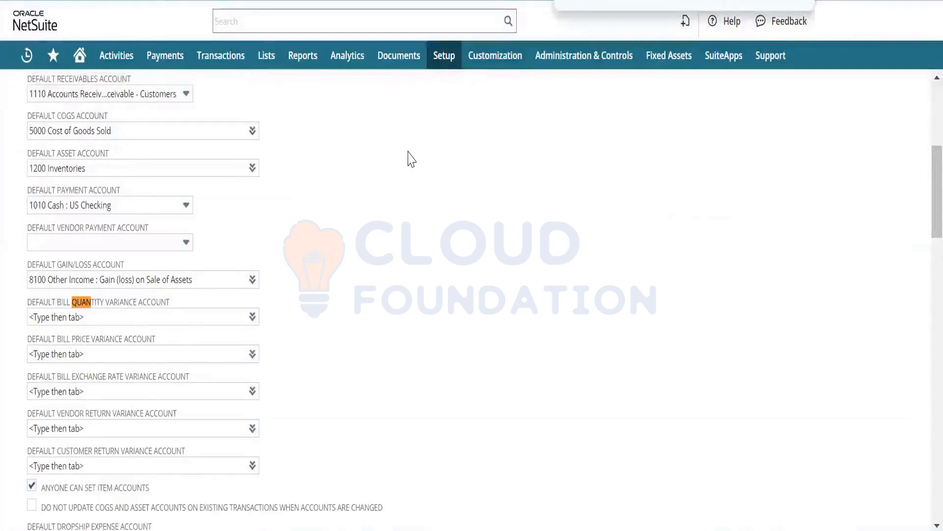
{"action": "left_click", "coordinate": [69, 315]}
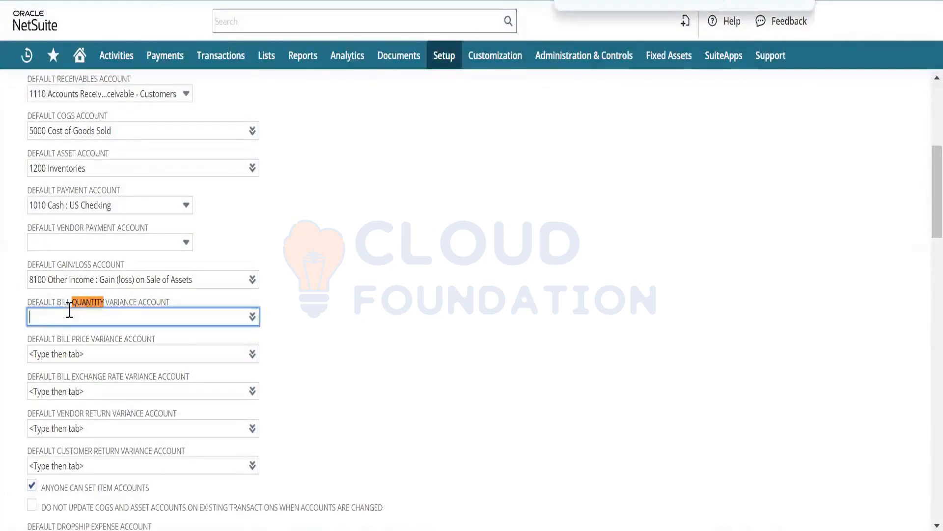
{"action": "left_click", "coordinate": [251, 319]}
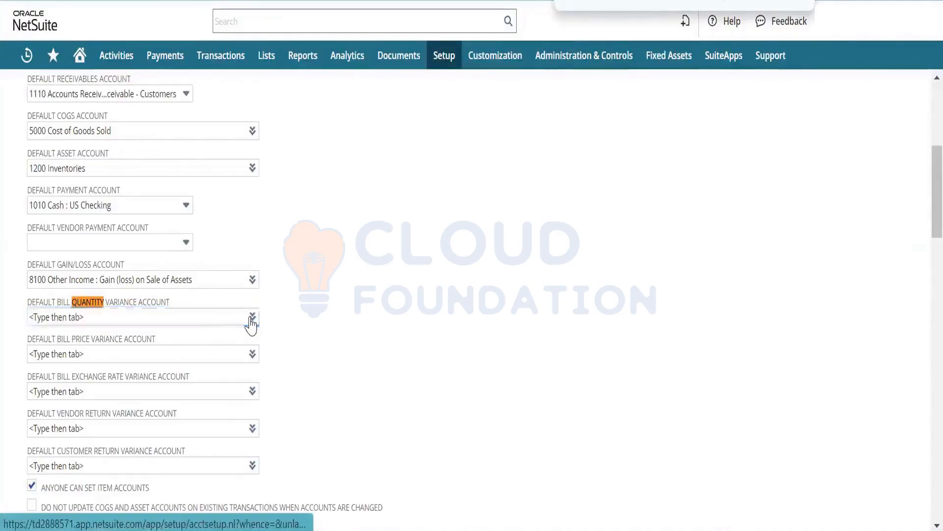
{"action": "left_click", "coordinate": [241, 335]}
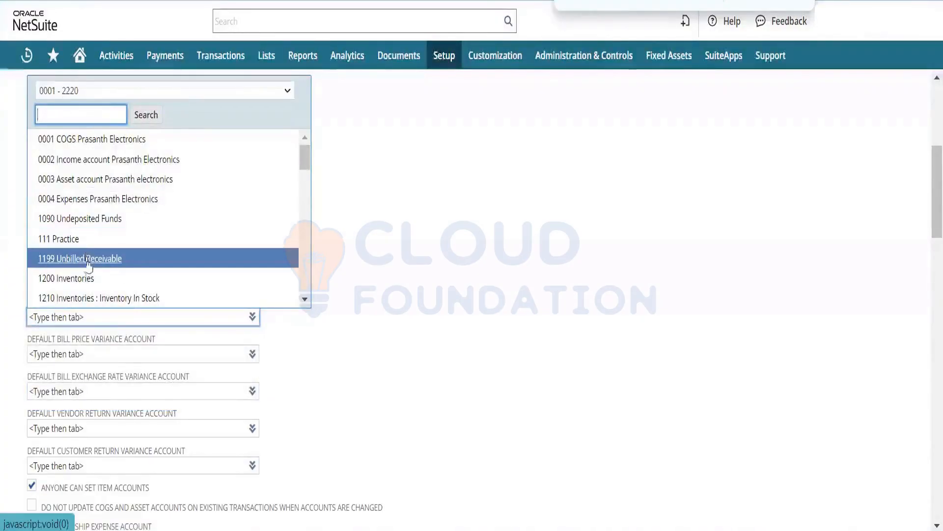
{"action": "left_click", "coordinate": [91, 298]}
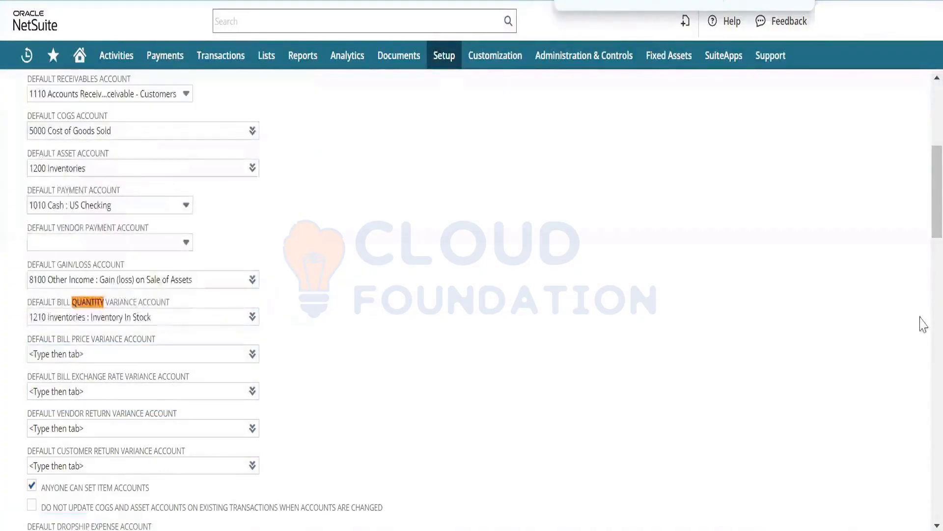
{"action": "left_click_drag", "start_coordinate": [936, 201], "coordinate": [920, 76]}
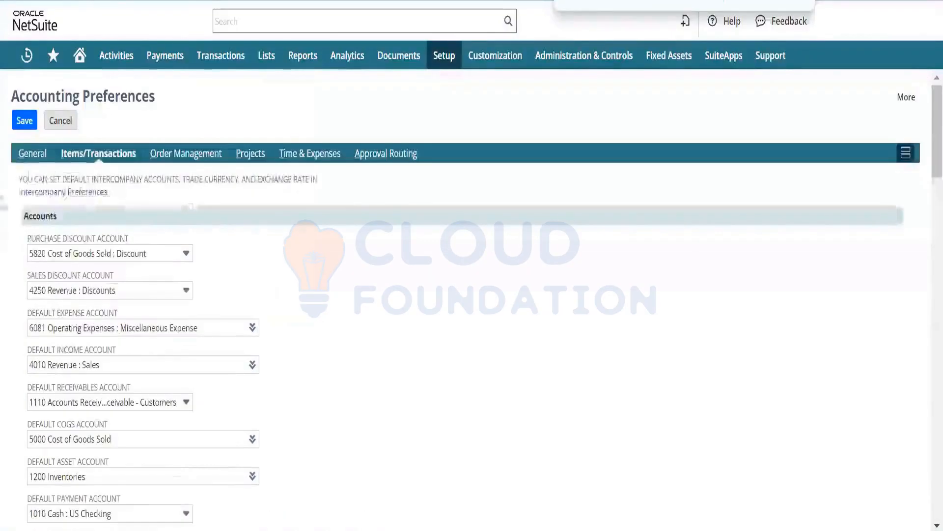
{"action": "left_click", "coordinate": [24, 120]}
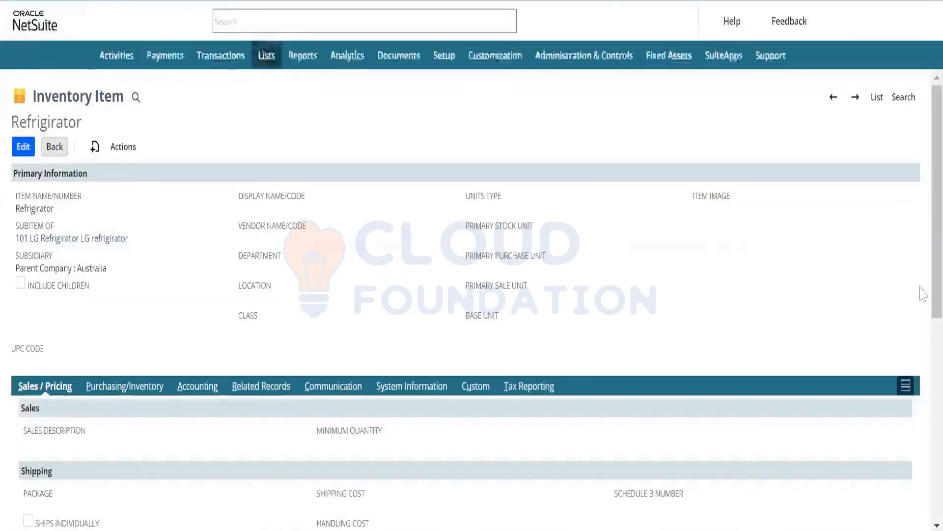
Check the gain/loss, price variance and quantity variance accounts in the Refrigirator item's accounting details.
{"action": "left_click", "coordinate": [197, 387]}
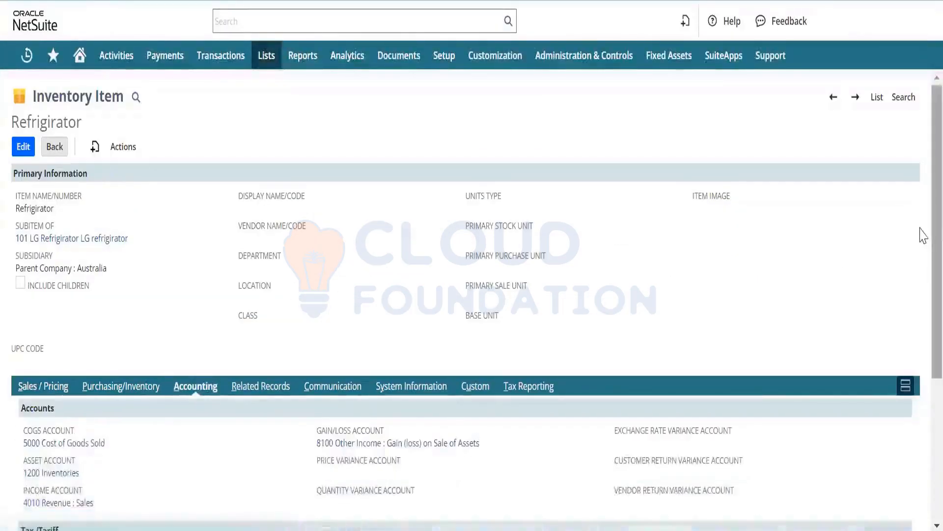
{"action": "scroll", "coordinate": [923, 235], "scroll_direction": "down", "scroll_amount": 5}
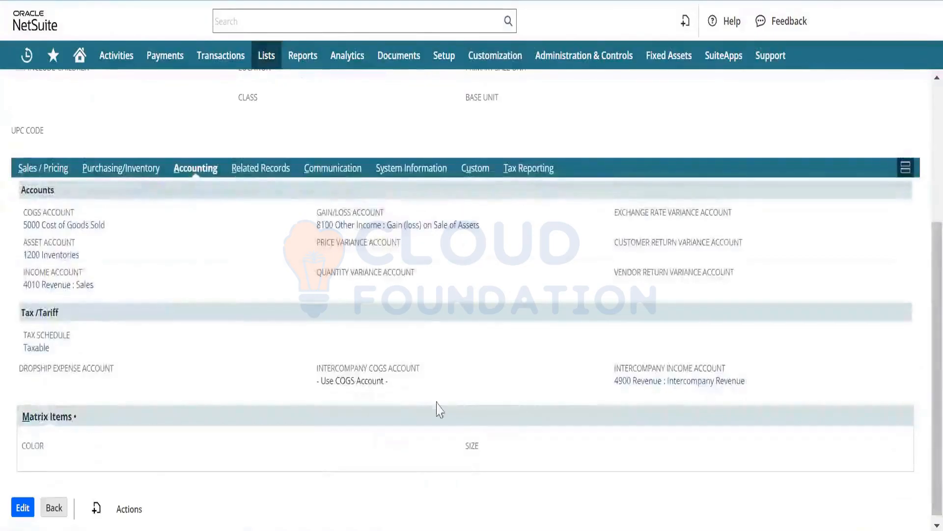
{"action": "left_click_drag", "start_coordinate": [425, 276], "coordinate": [316, 210]}
{"action": "scroll", "coordinate": [923, 275], "scroll_direction": "up", "scroll_amount": 5}
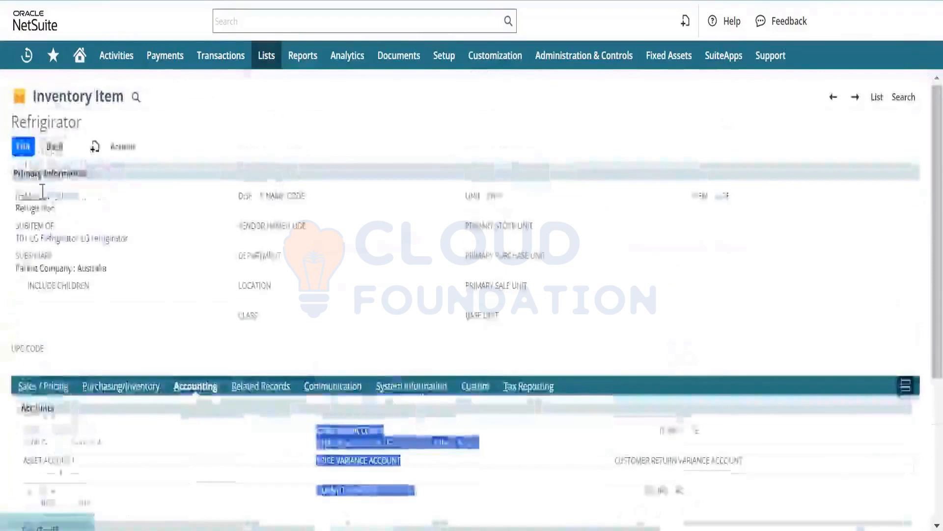
Start a new inventory item from the Refrigirator record and examine the default accounts in its accounting details.
{"action": "mouse_move", "coordinate": [122, 148]}
{"action": "left_click", "coordinate": [135, 196]}
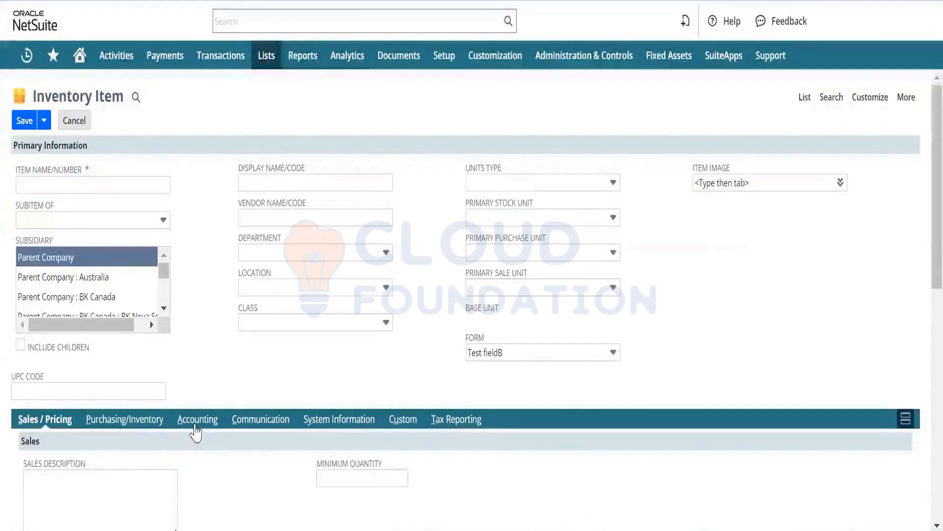
{"action": "left_click", "coordinate": [194, 424]}
{"action": "scroll", "coordinate": [923, 396], "scroll_direction": "down", "scroll_amount": 3}
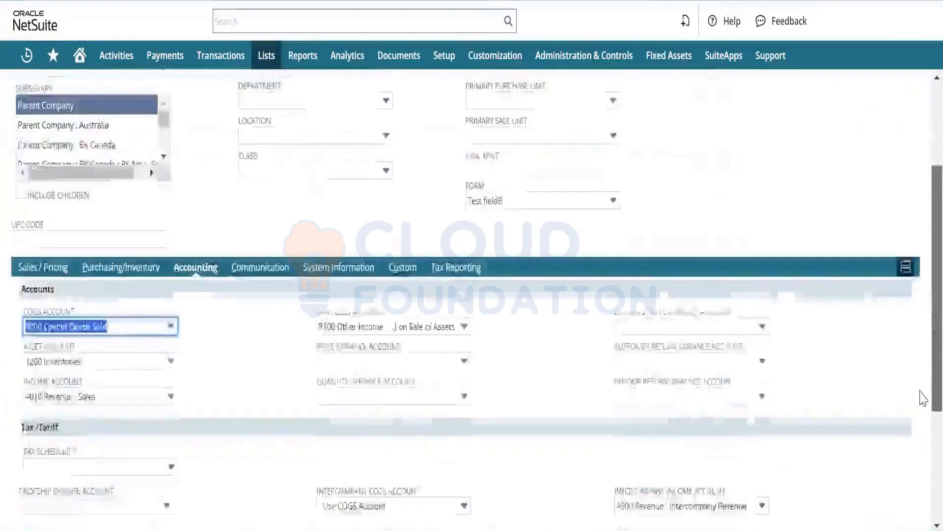
{"action": "scroll", "coordinate": [927, 396], "scroll_direction": "down", "scroll_amount": 1}
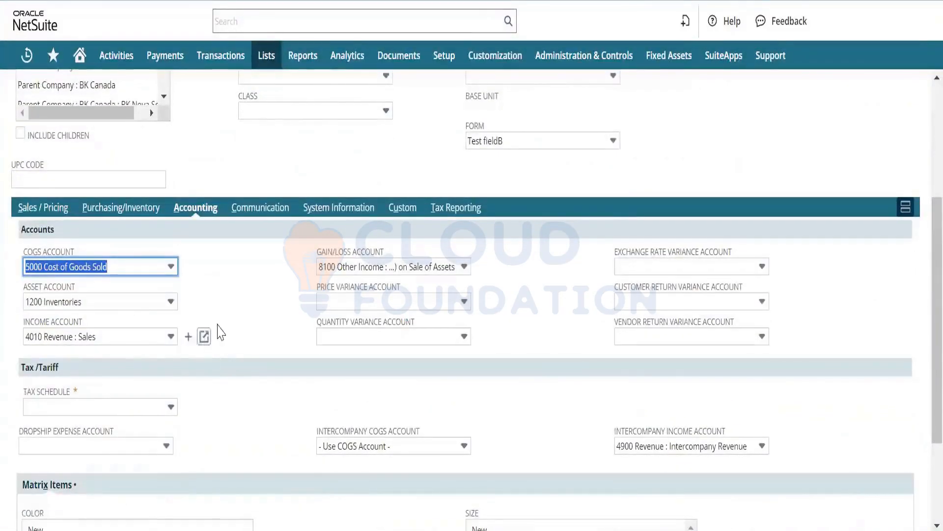
{"action": "left_click", "coordinate": [215, 322]}
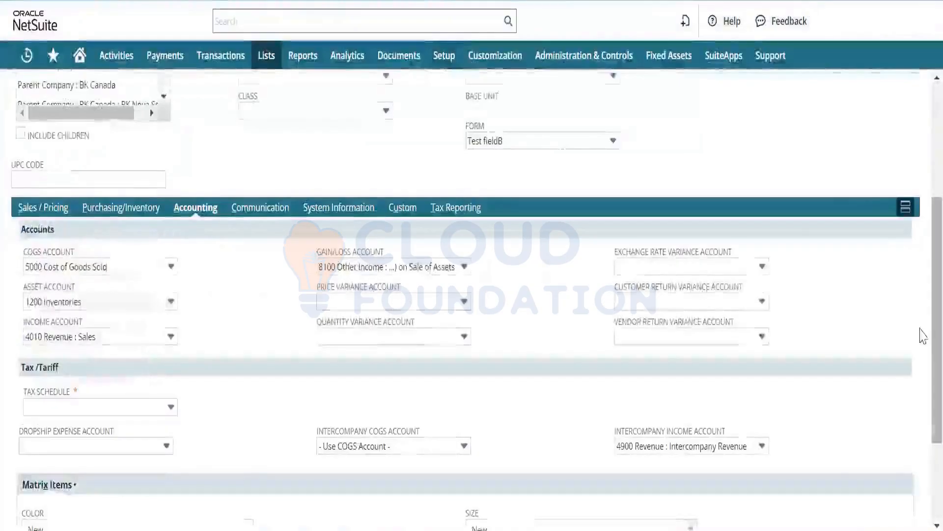
Leave the new item form for the item list, view the Refrigirator record and check its related transactions.
{"action": "scroll", "coordinate": [920, 301], "scroll_direction": "up", "scroll_amount": 5}
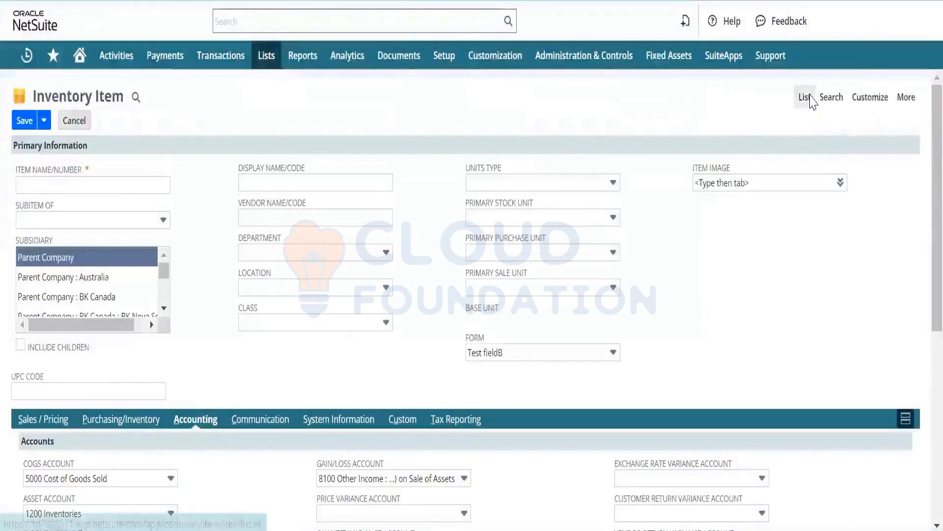
{"action": "left_click", "coordinate": [805, 96]}
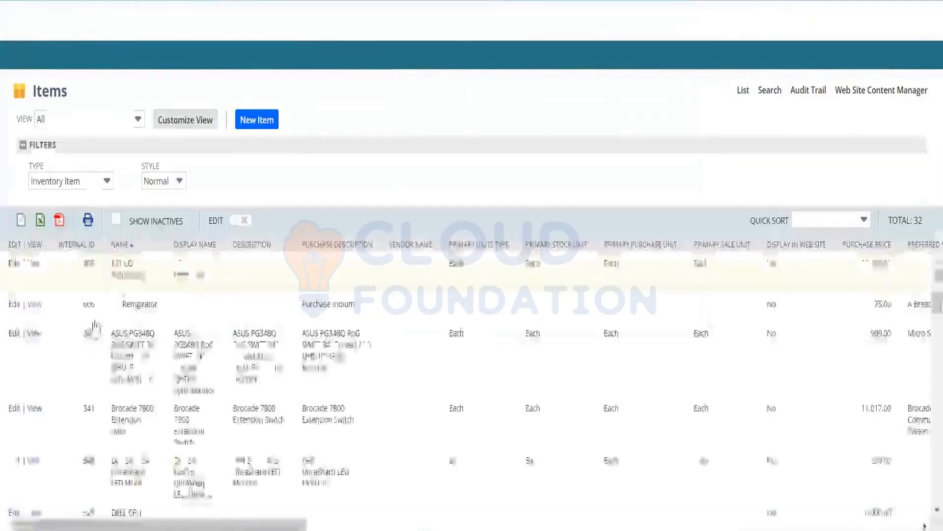
{"action": "left_click", "coordinate": [34, 304]}
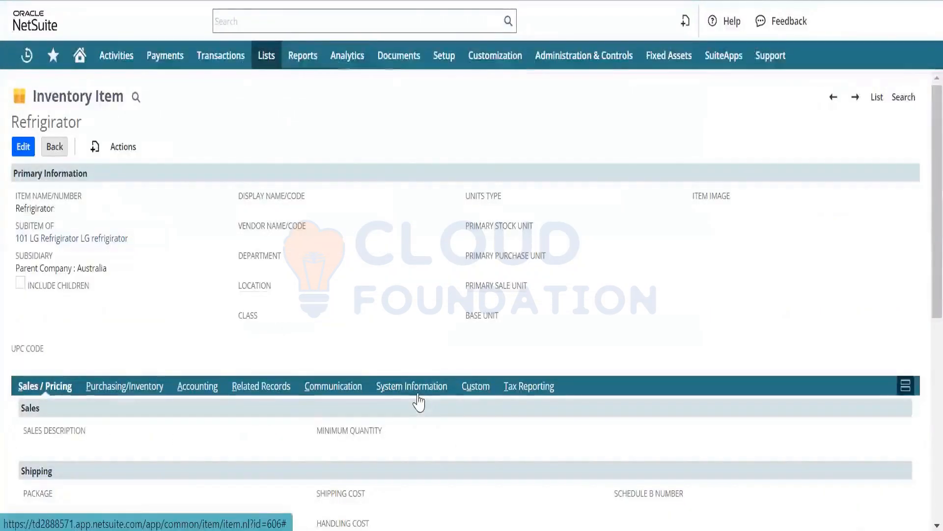
{"action": "left_click", "coordinate": [279, 397]}
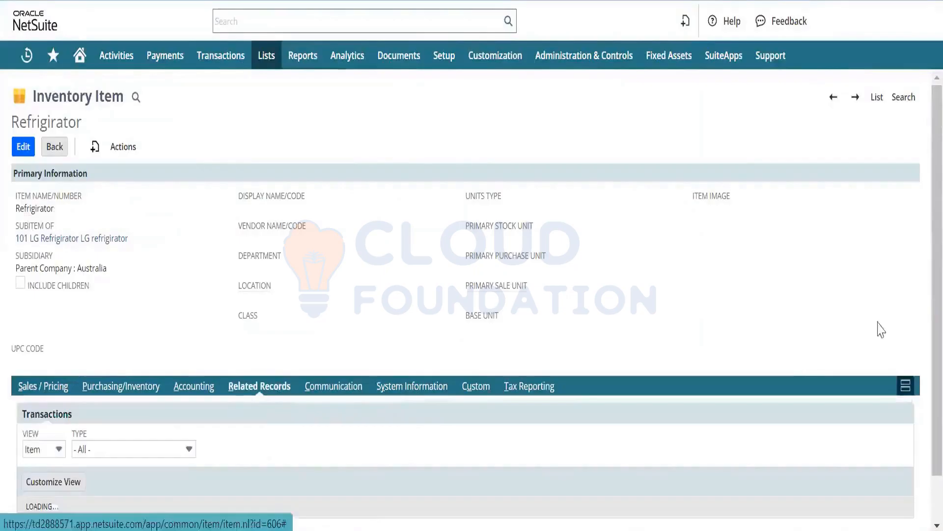
{"action": "scroll", "coordinate": [920, 316], "scroll_direction": "down", "scroll_amount": 1}
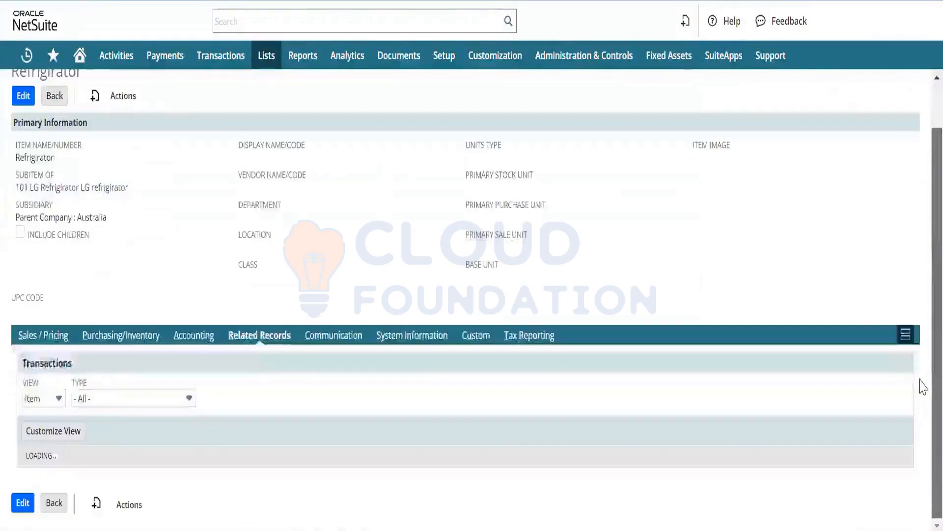
{"action": "scroll", "coordinate": [922, 339], "scroll_direction": "down", "scroll_amount": 1}
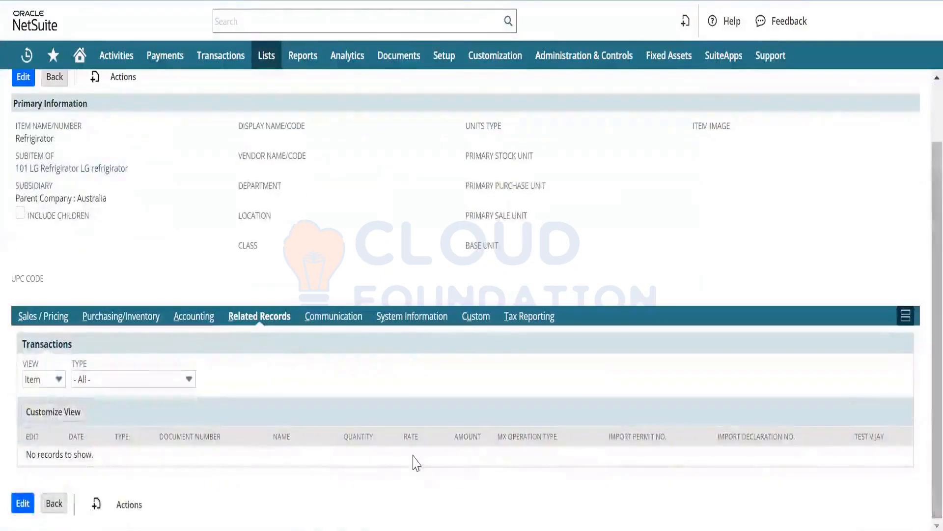
Review the Refrigirator item's system notes for changes to pricing, preferred vendor, drop ship, marginal rates, quantity pricing schedule and landed cost.
{"action": "left_click", "coordinate": [398, 321]}
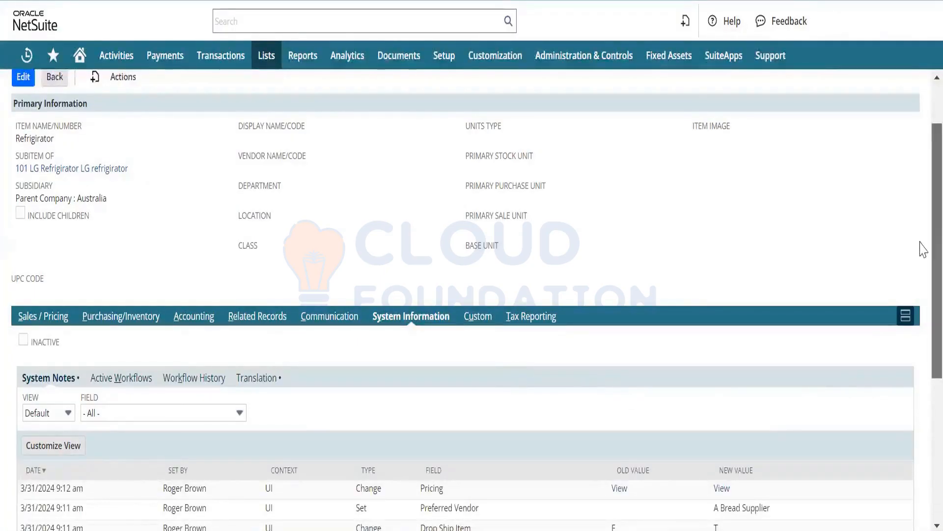
{"action": "scroll", "coordinate": [923, 383], "scroll_direction": "down", "scroll_amount": 5}
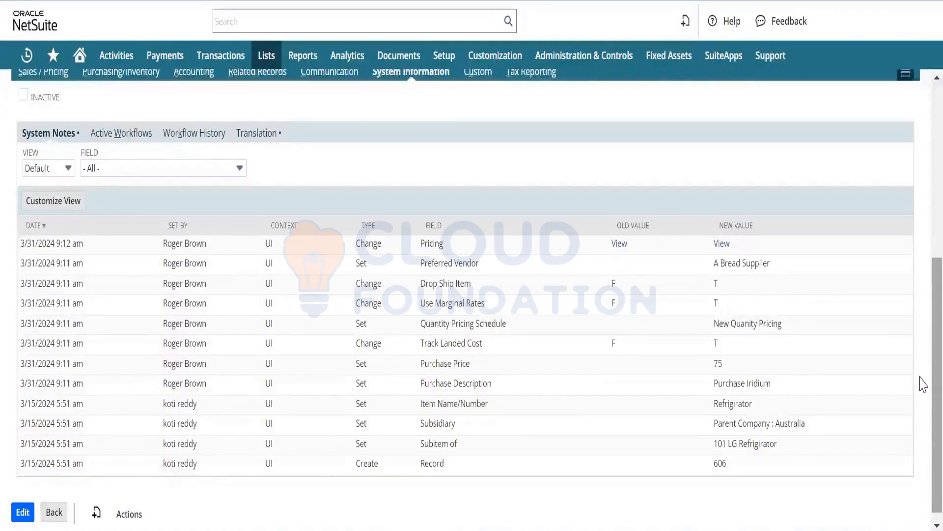
{"action": "double_click", "coordinate": [433, 250]}
{"action": "triple_click", "coordinate": [448, 263]}
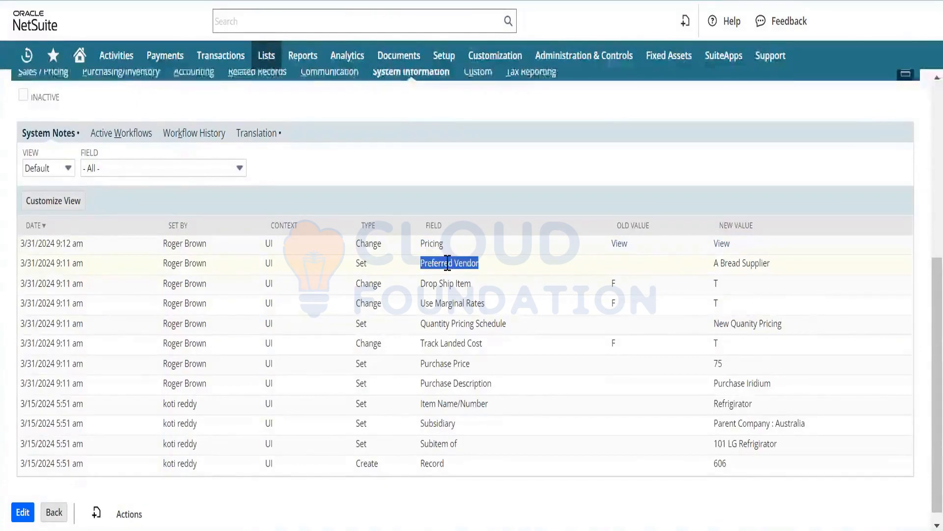
{"action": "triple_click", "coordinate": [455, 285]}
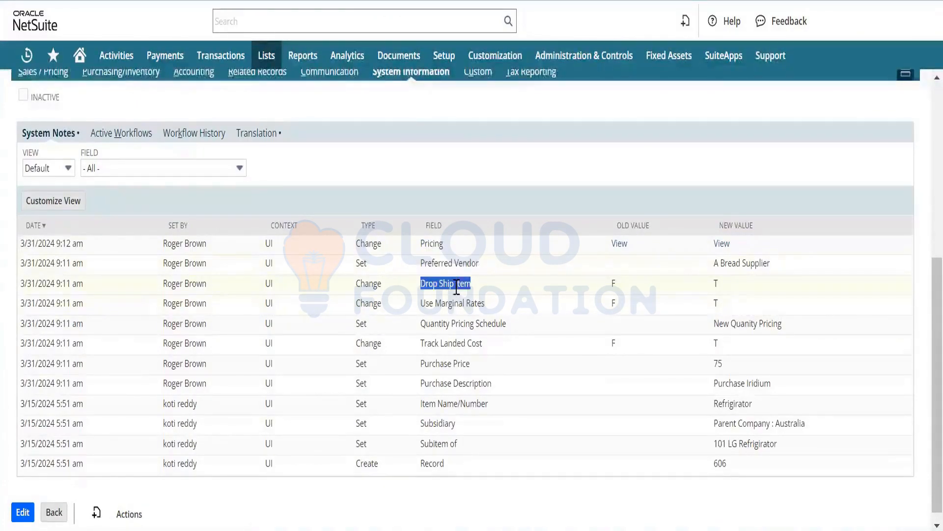
{"action": "triple_click", "coordinate": [470, 305]}
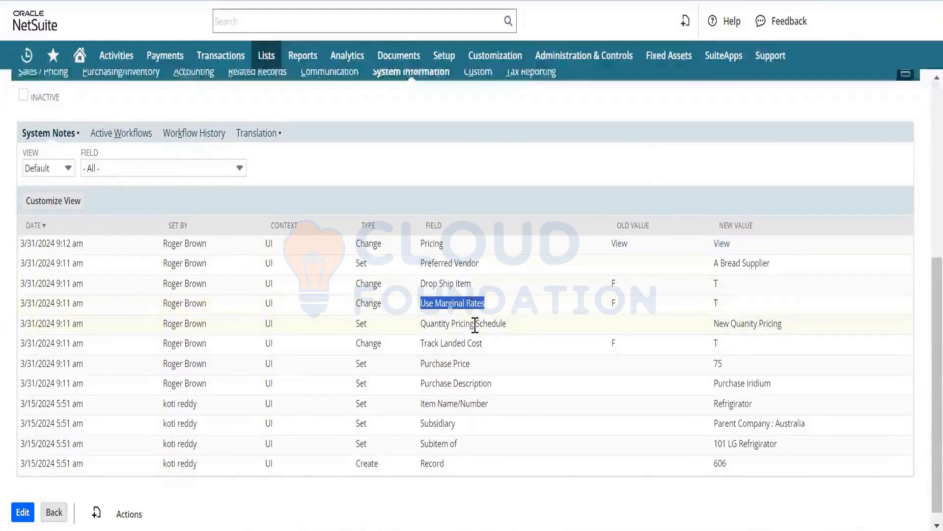
{"action": "triple_click", "coordinate": [475, 324]}
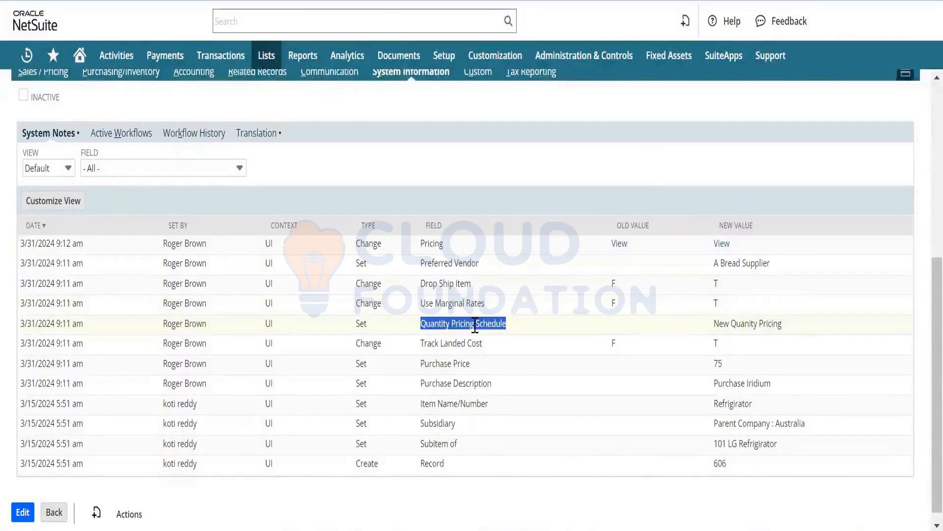
{"action": "triple_click", "coordinate": [479, 344]}
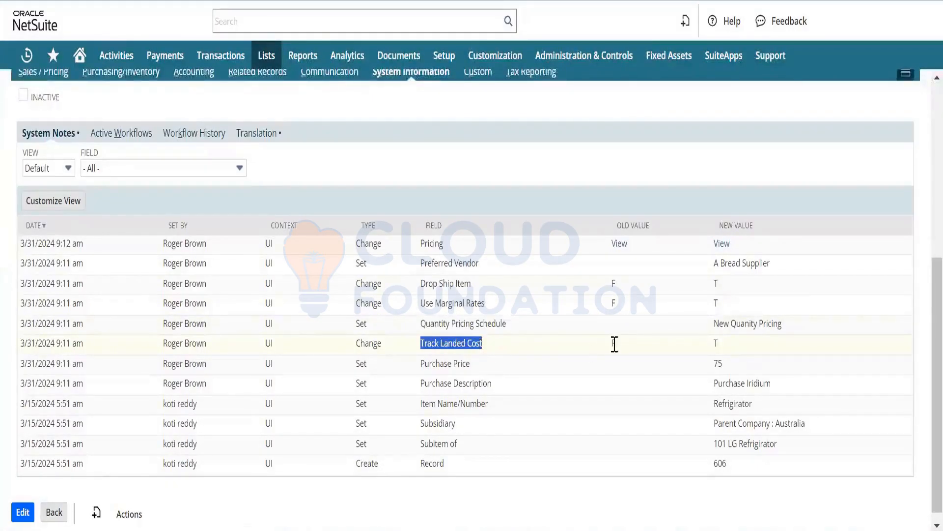
Review the system notes for the purchase price and purchase description entries, and who made the latest changes and when.
{"action": "triple_click", "coordinate": [441, 363]}
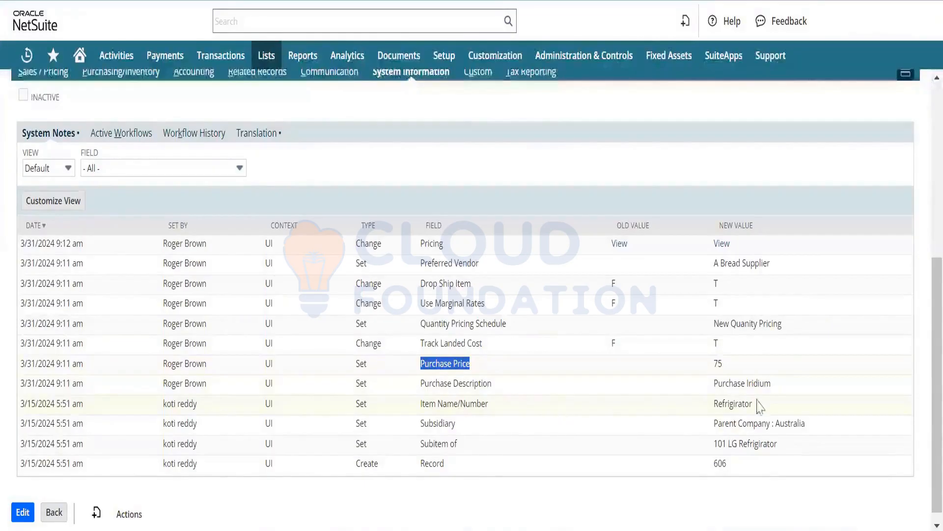
{"action": "left_click", "coordinate": [777, 385]}
{"action": "left_click_drag", "start_coordinate": [777, 386], "coordinate": [708, 386]}
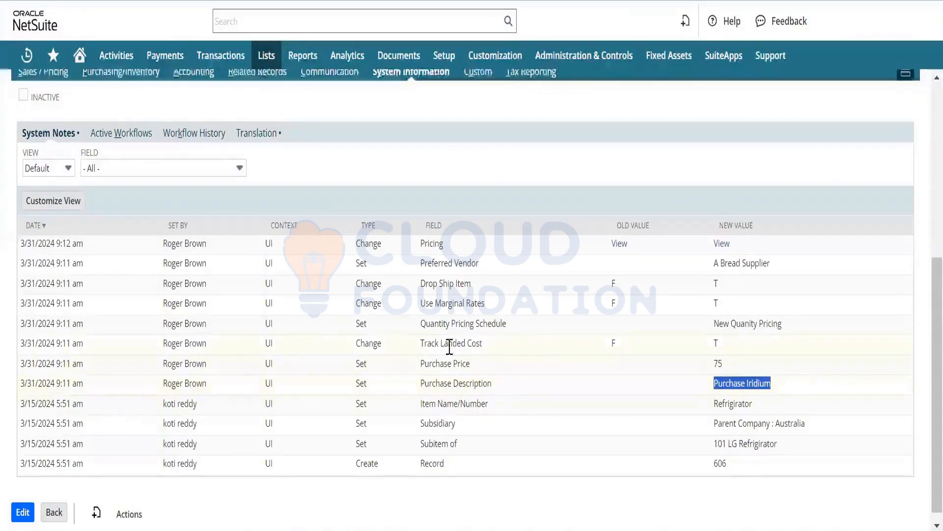
{"action": "left_click_drag", "start_coordinate": [209, 244], "coordinate": [162, 246]}
{"action": "left_click_drag", "start_coordinate": [105, 248], "coordinate": [7, 248]}
{"action": "left_click", "coordinate": [135, 252]}
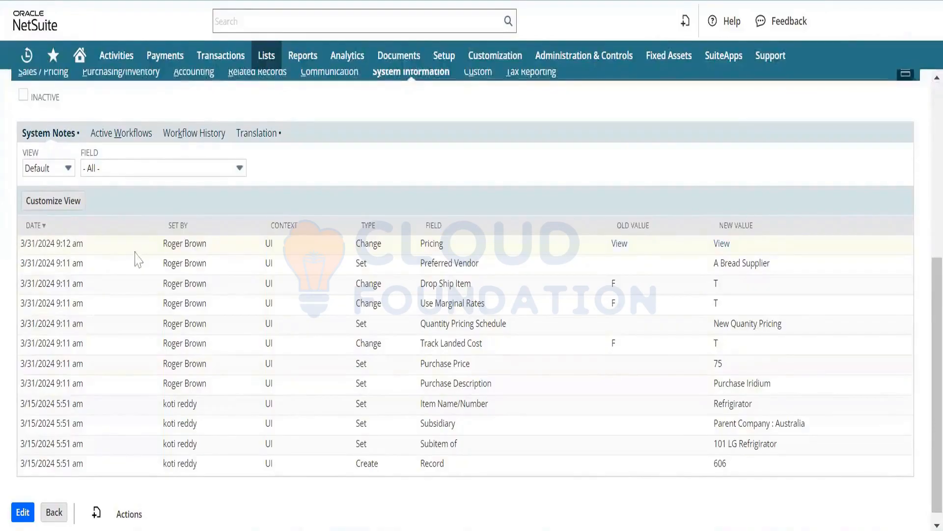
{"action": "left_click_drag", "start_coordinate": [91, 245], "coordinate": [19, 244]}
Leave the Refrigirator record for the item list and start the Matrix Item Assistant for a new inventory item.
{"action": "scroll", "coordinate": [920, 352], "scroll_direction": "up", "scroll_amount": 2}
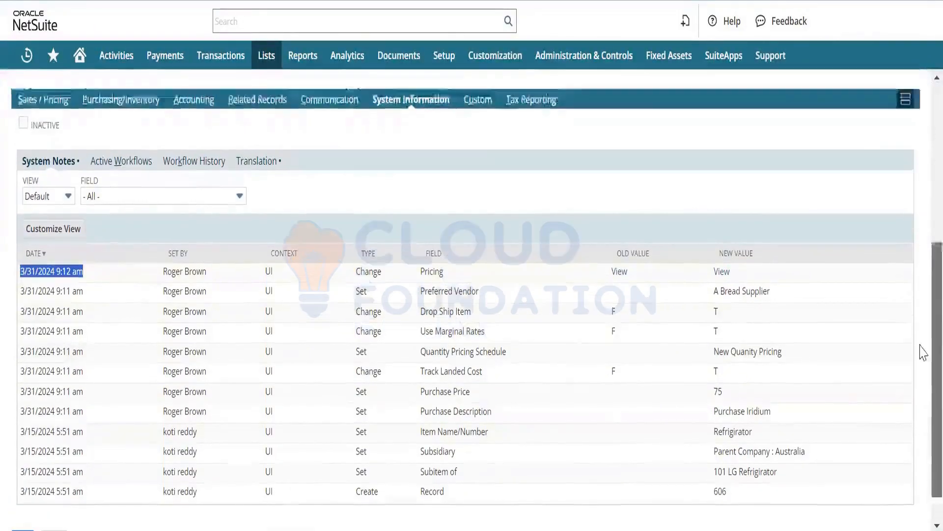
{"action": "scroll", "coordinate": [924, 342], "scroll_direction": "up", "scroll_amount": 1}
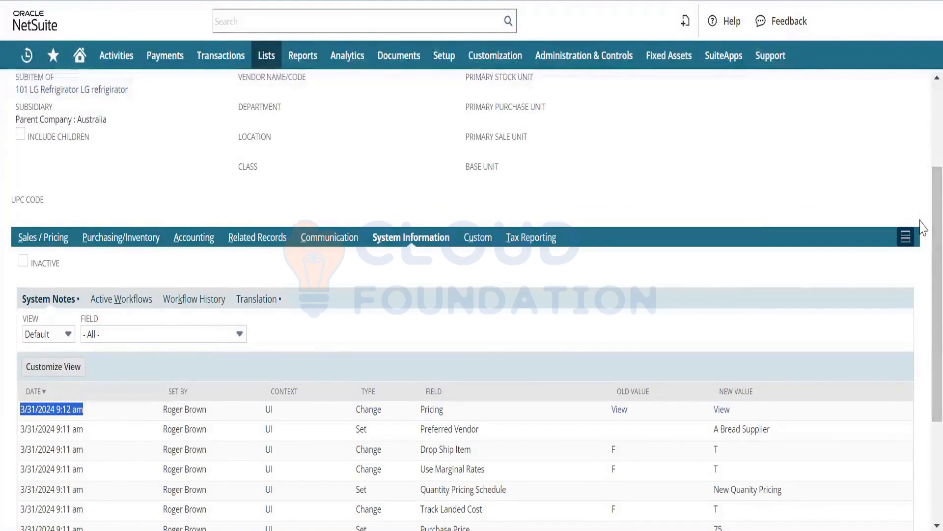
{"action": "scroll", "coordinate": [922, 125], "scroll_direction": "up", "scroll_amount": 1}
{"action": "scroll", "coordinate": [923, 125], "scroll_direction": "up", "scroll_amount": 3}
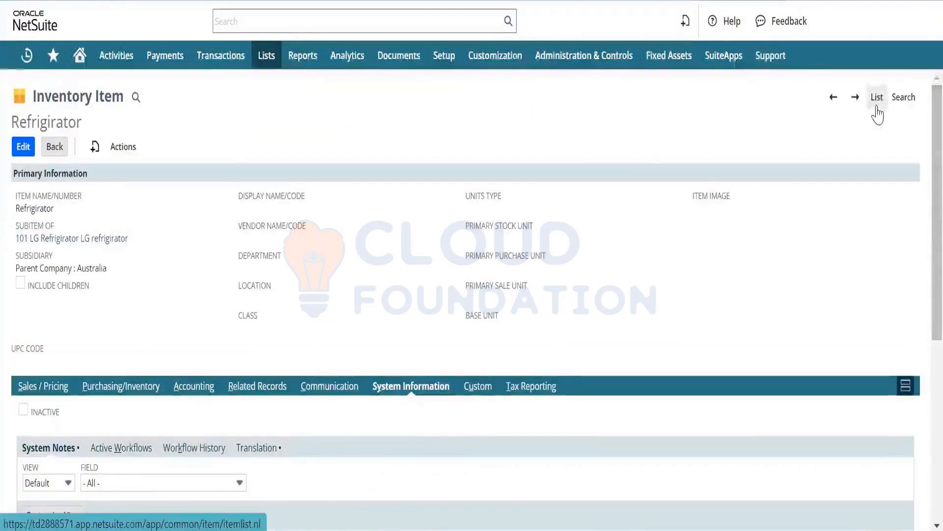
{"action": "left_click", "coordinate": [876, 97]}
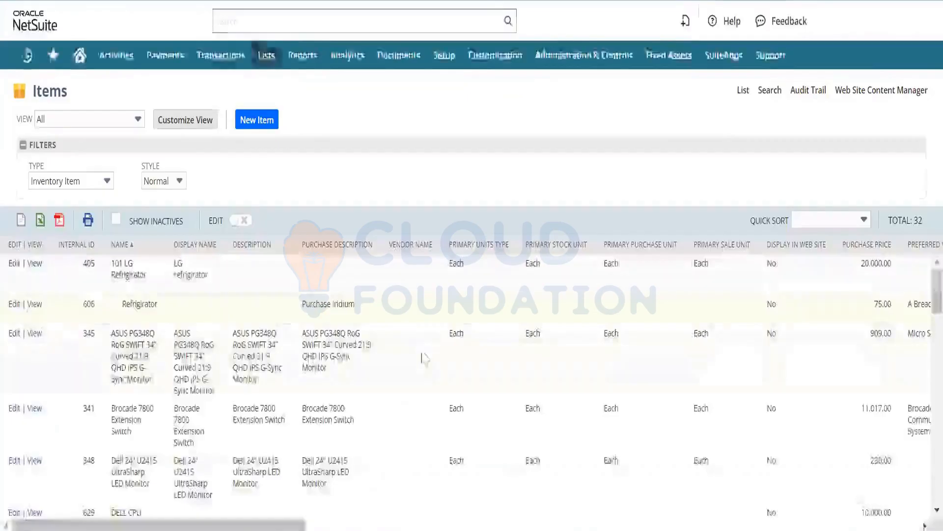
{"action": "left_click", "coordinate": [254, 125]}
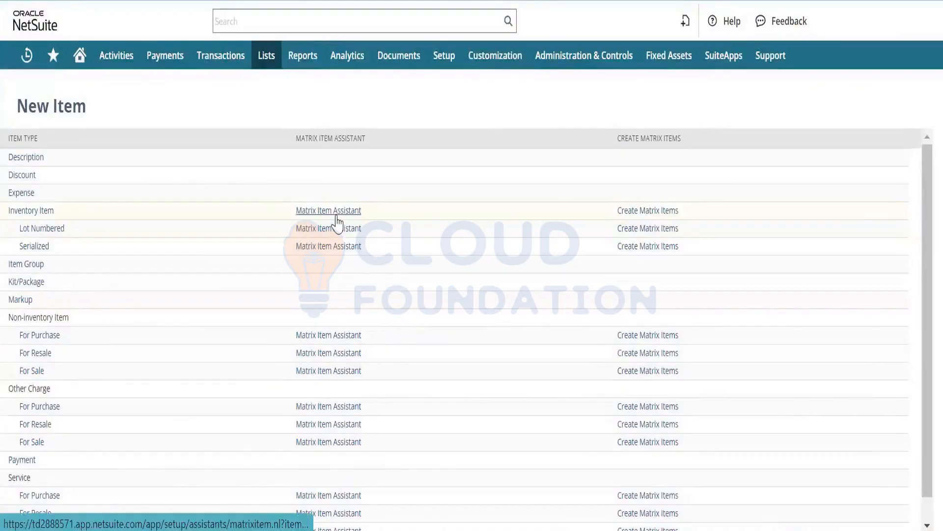
{"action": "left_click", "coordinate": [337, 216]}
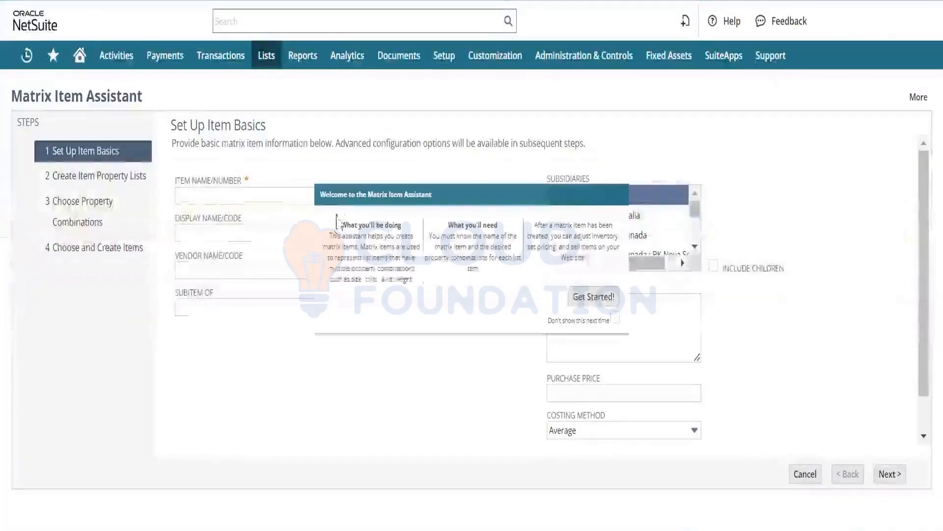
{"action": "left_click", "coordinate": [604, 298]}
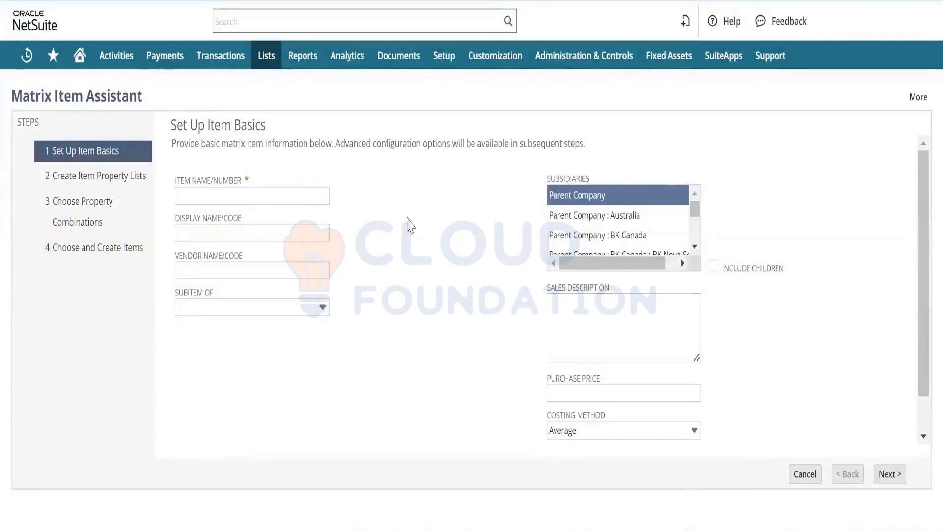
Enter "New Matrix Test" as the matrix item's item name/number, display name and vendor name.
{"action": "left_click", "coordinate": [287, 195]}
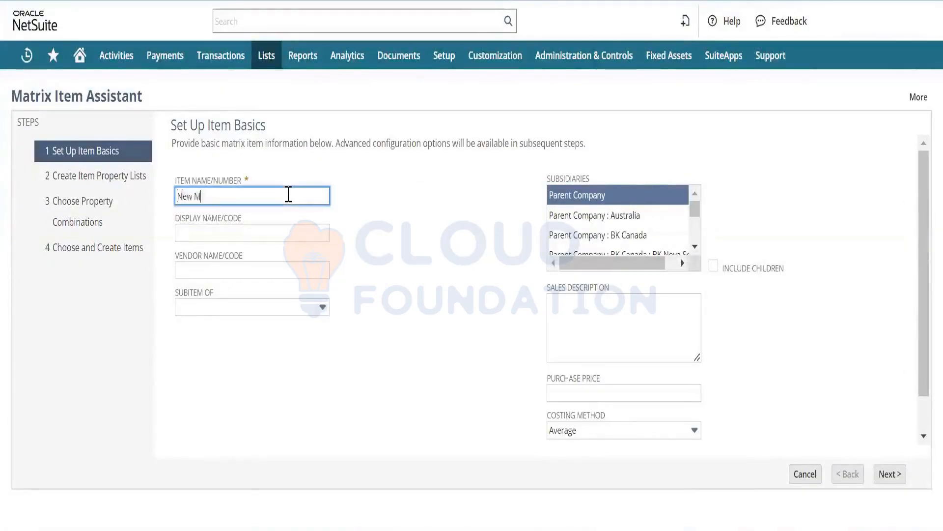
{"action": "type", "text": "New Matrix Test"}
{"action": "key", "text": "ctrl+a"}
{"action": "key", "text": "ctrl+c"}
{"action": "key", "text": "Tab"}
{"action": "key", "text": "ctrl+v"}
{"action": "key", "text": "Tab"}
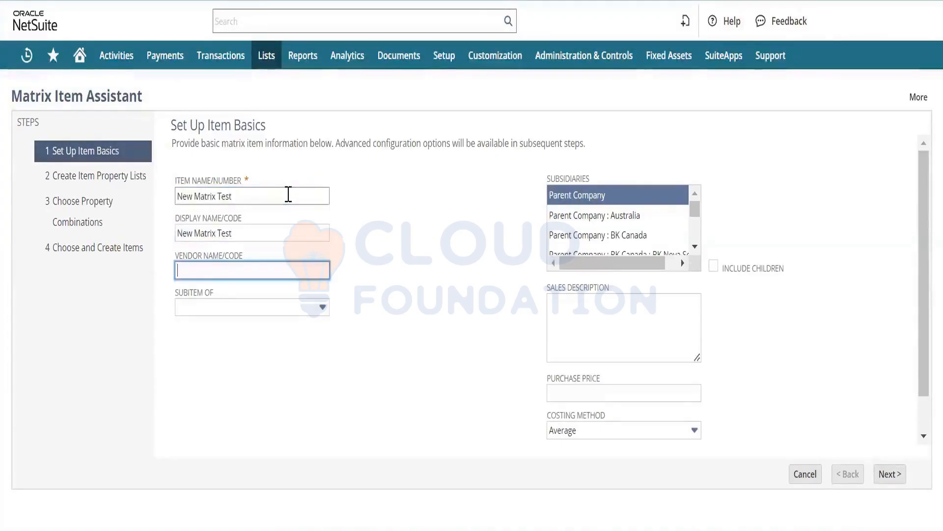
{"action": "key", "text": "ctrl+v"}
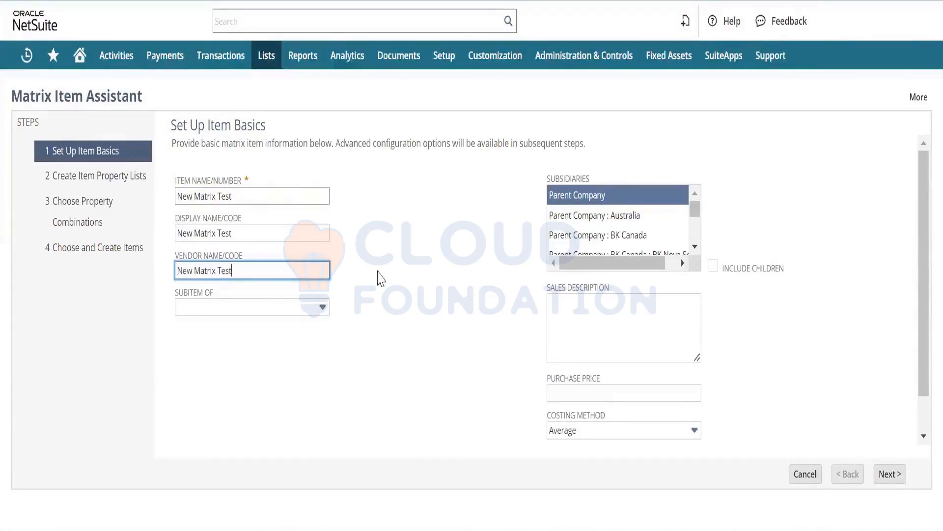
{"action": "left_click", "coordinate": [450, 334]}
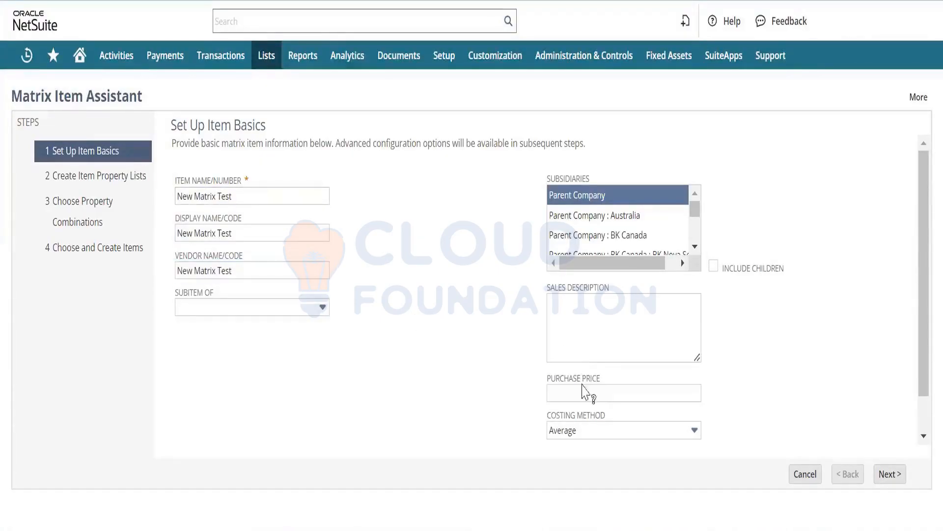
Set the purchase price to 100.00 and the tax schedule to Taxable, and continue to the item property lists.
{"action": "left_click", "coordinate": [583, 391]}
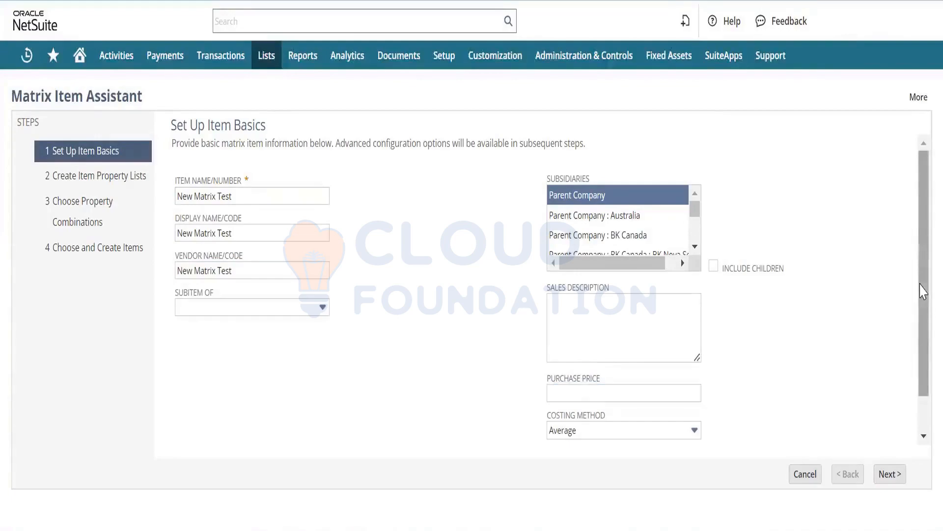
{"action": "left_click_drag", "start_coordinate": [920, 295], "coordinate": [920, 347]}
{"action": "left_click", "coordinate": [630, 352]}
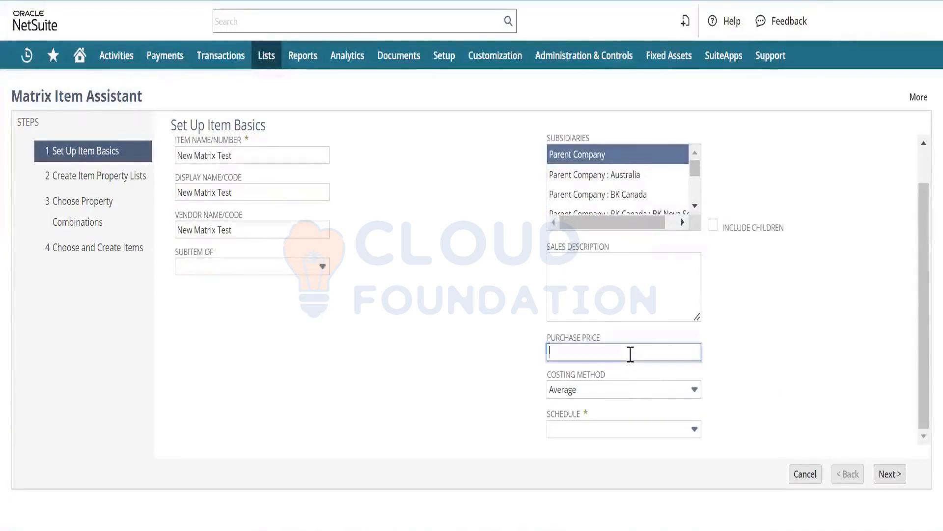
{"action": "key", "text": "Tab"}
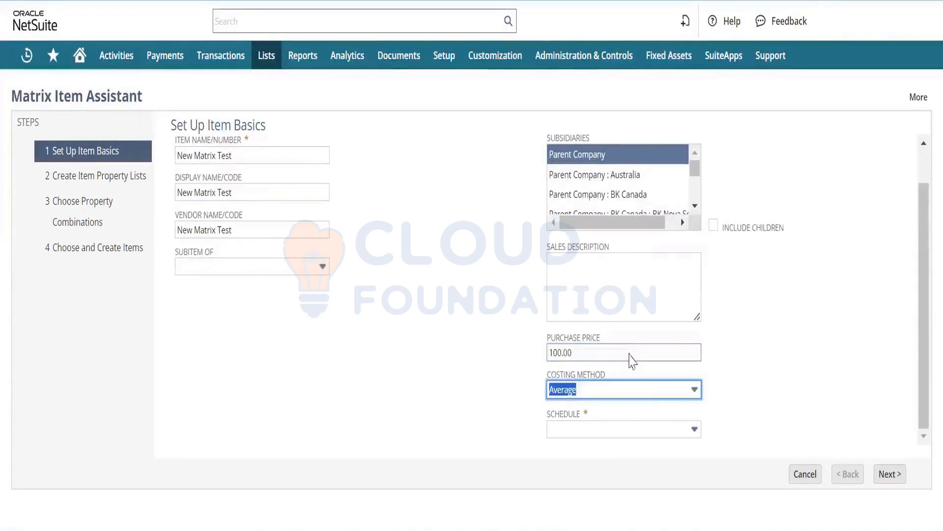
{"action": "left_click", "coordinate": [594, 431]}
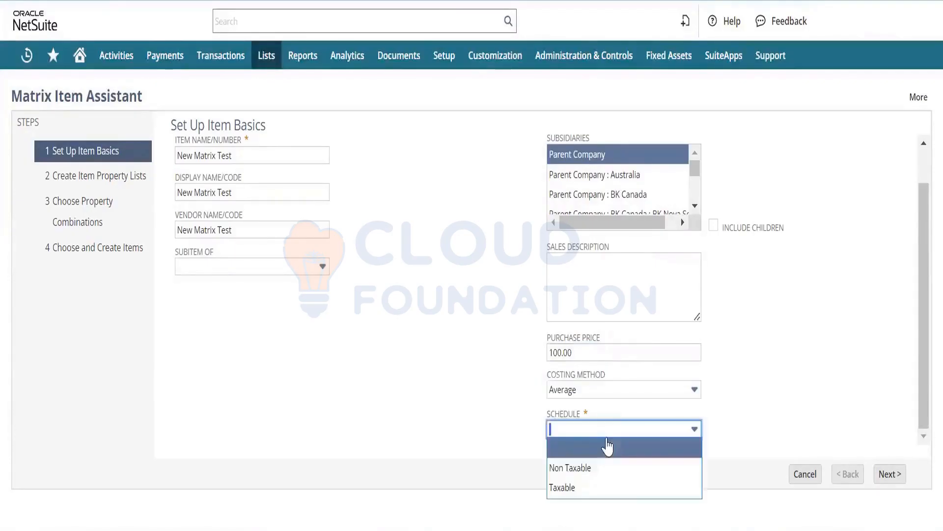
{"action": "left_click", "coordinate": [603, 483]}
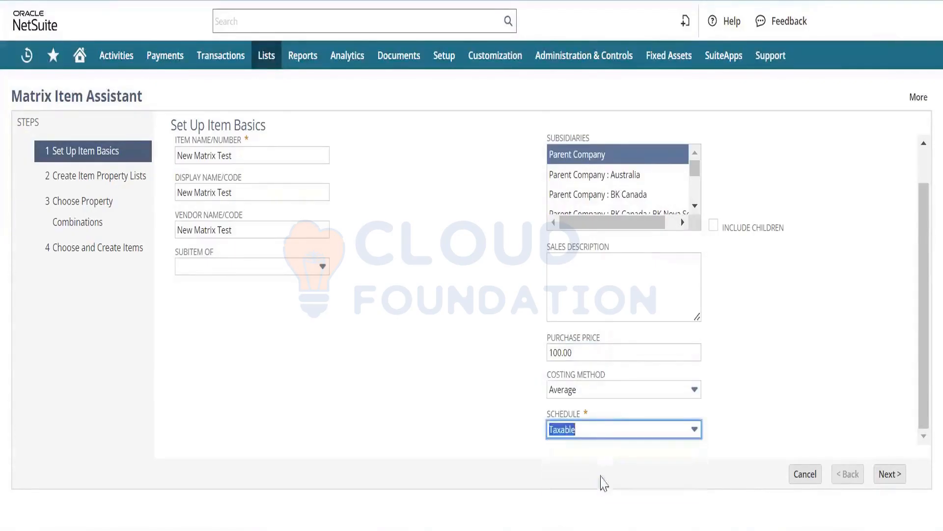
{"action": "left_click", "coordinate": [880, 485]}
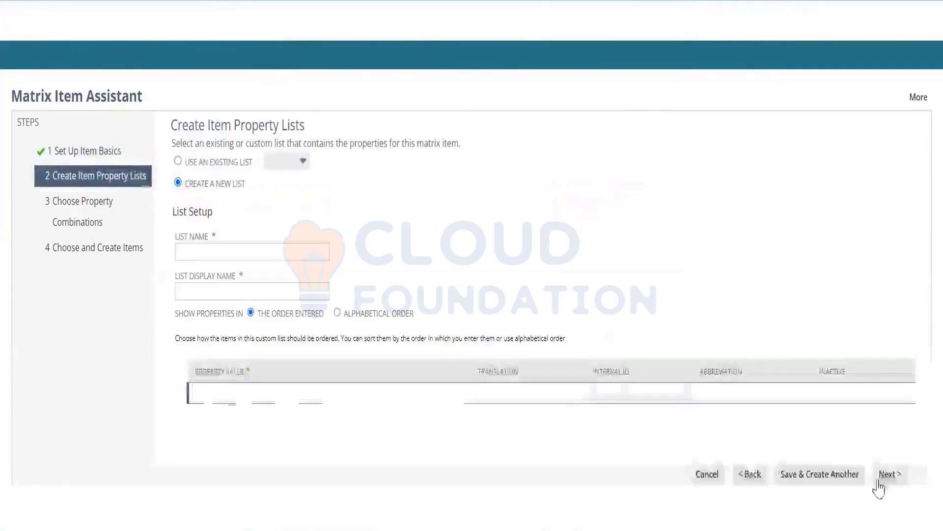
Name the new property list "Shirts" in both its list name and its display name.
{"action": "left_click", "coordinate": [256, 249]}
{"action": "type", "text": "Shirts"}
{"action": "key", "text": "Tab"}
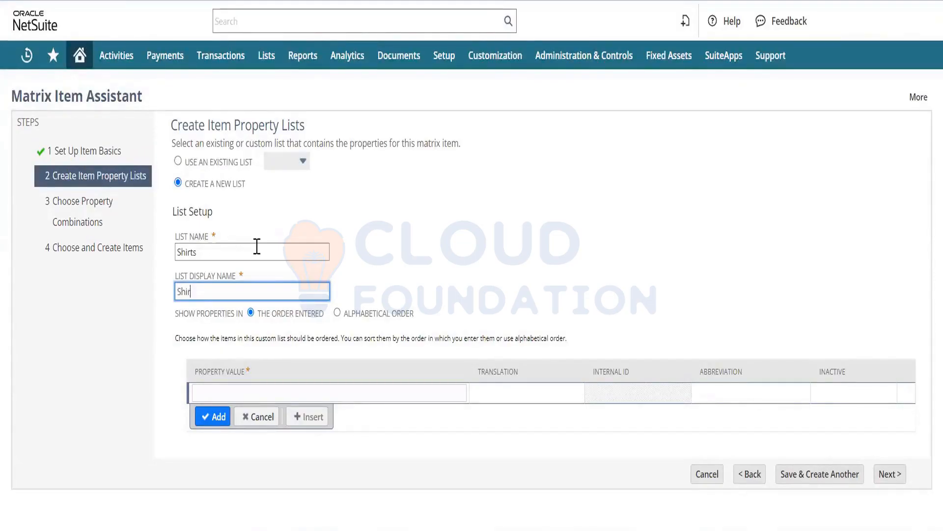
{"action": "key", "text": "Tab"}
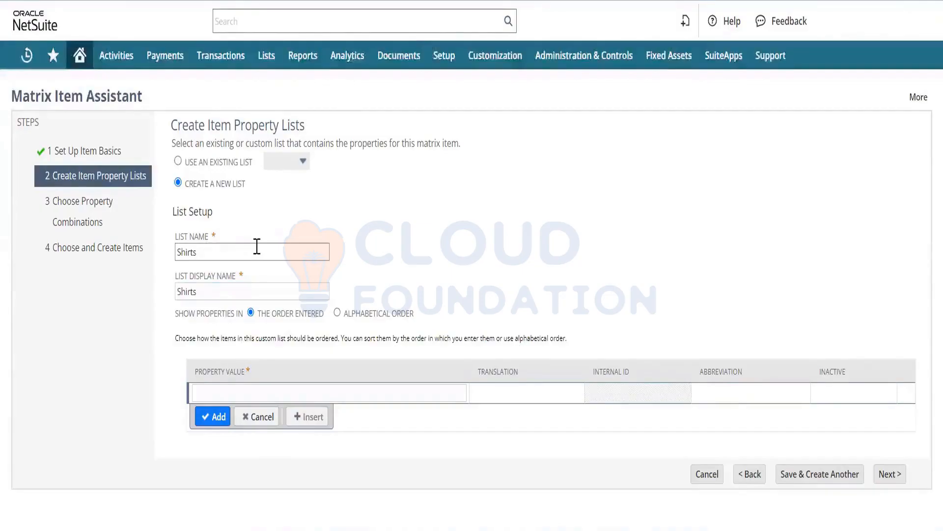
Add the property values Green, blue, black and Red to the Shirts list.
{"action": "left_click", "coordinate": [294, 395]}
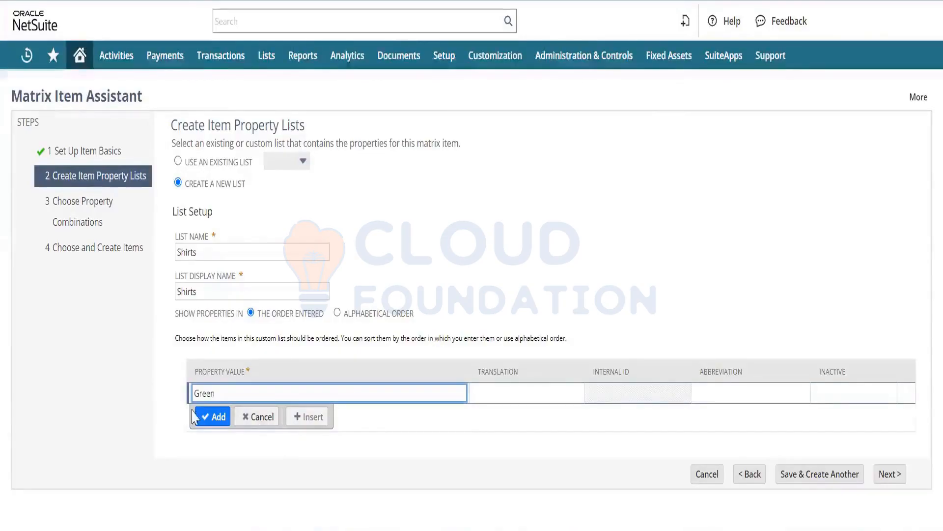
{"action": "left_click", "coordinate": [217, 417]}
{"action": "type", "text": "b"}
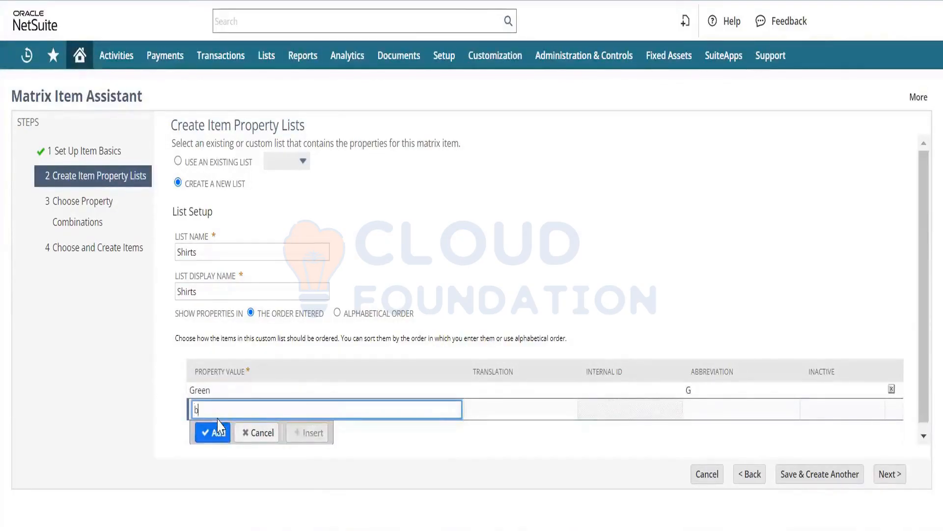
{"action": "type", "text": "lue"}
{"action": "left_click", "coordinate": [219, 427]}
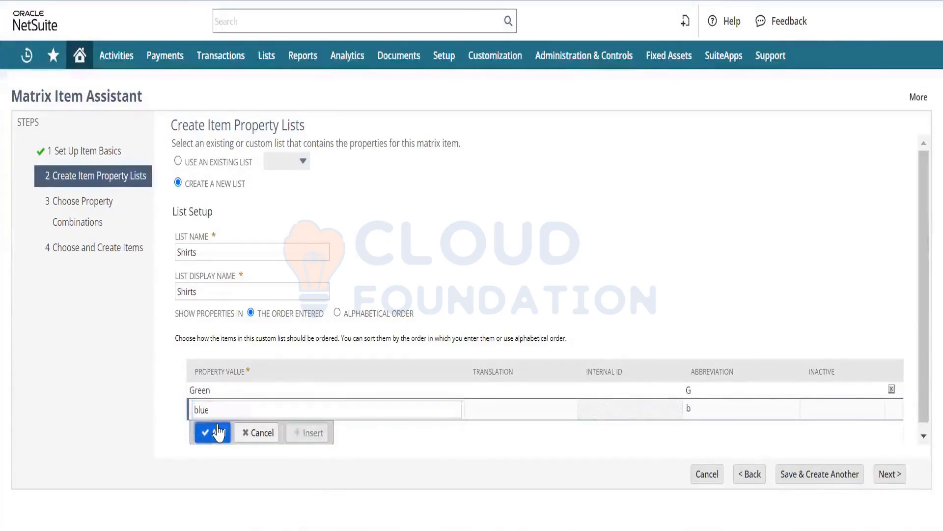
{"action": "left_click", "coordinate": [218, 432]}
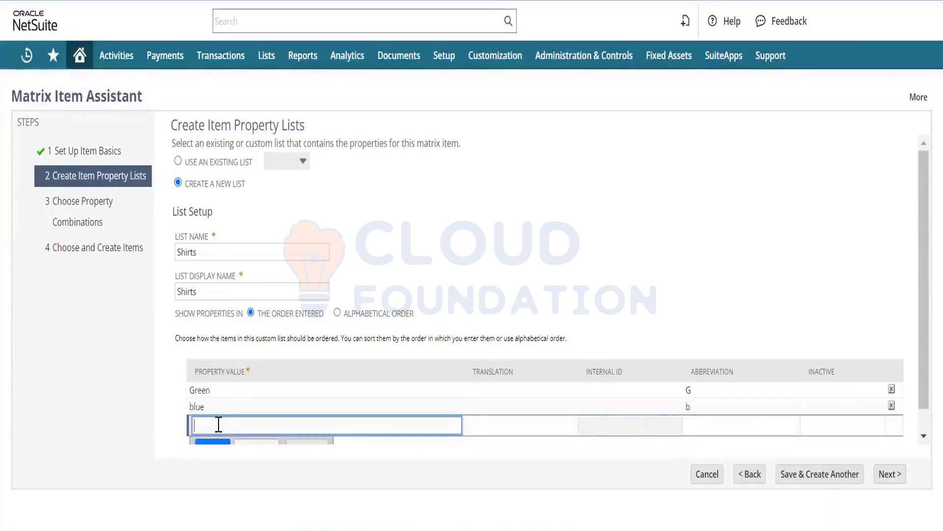
{"action": "type", "text": "black"}
{"action": "left_click_drag", "start_coordinate": [920, 287], "coordinate": [921, 347]}
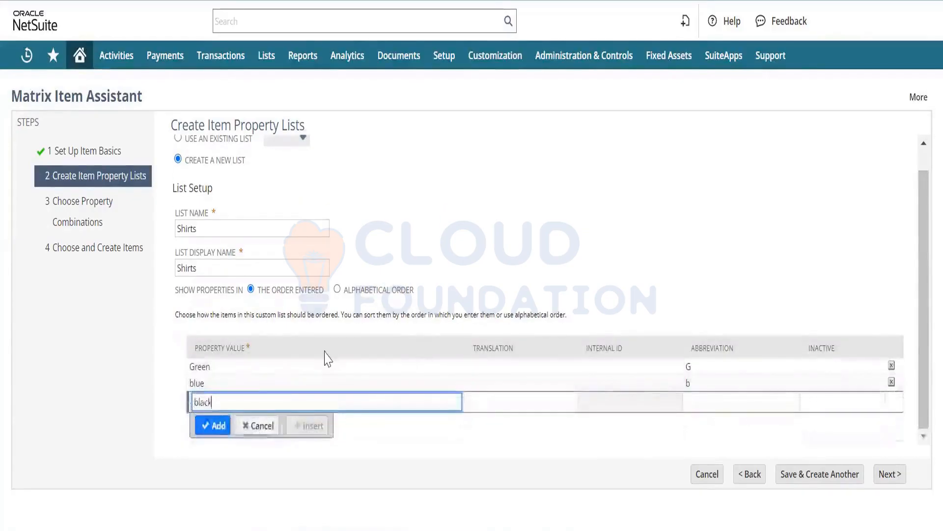
{"action": "left_click", "coordinate": [222, 428]}
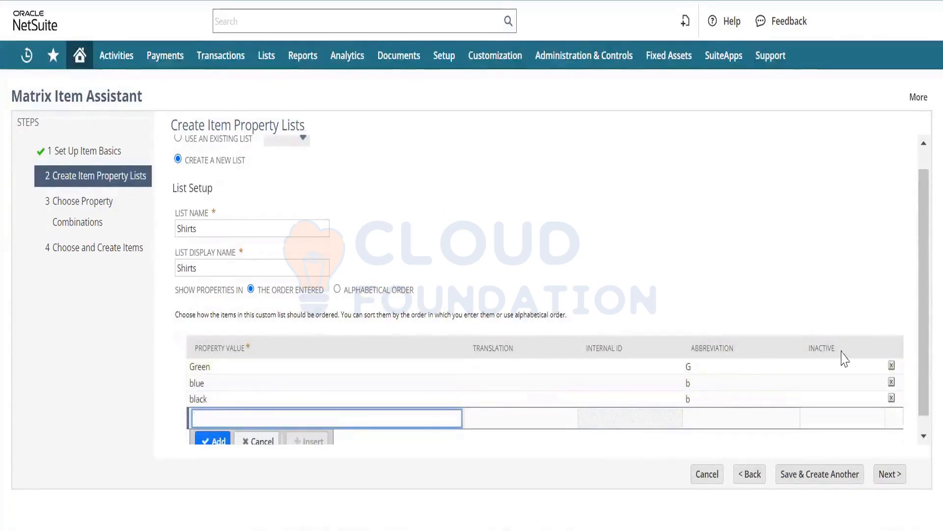
{"action": "scroll", "coordinate": [922, 349], "scroll_direction": "down", "scroll_amount": 1}
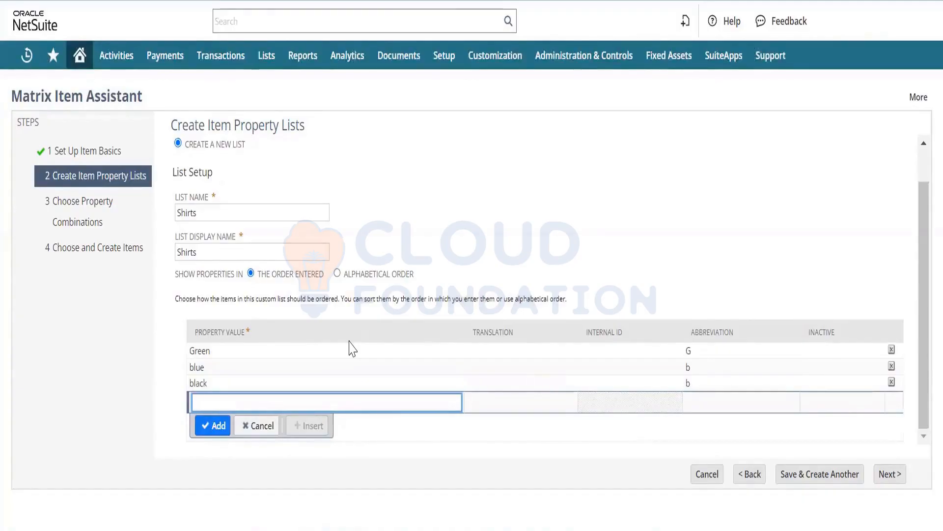
{"action": "type", "text": "er"}
{"action": "type", "text": "Red"}
{"action": "left_click", "coordinate": [216, 427]}
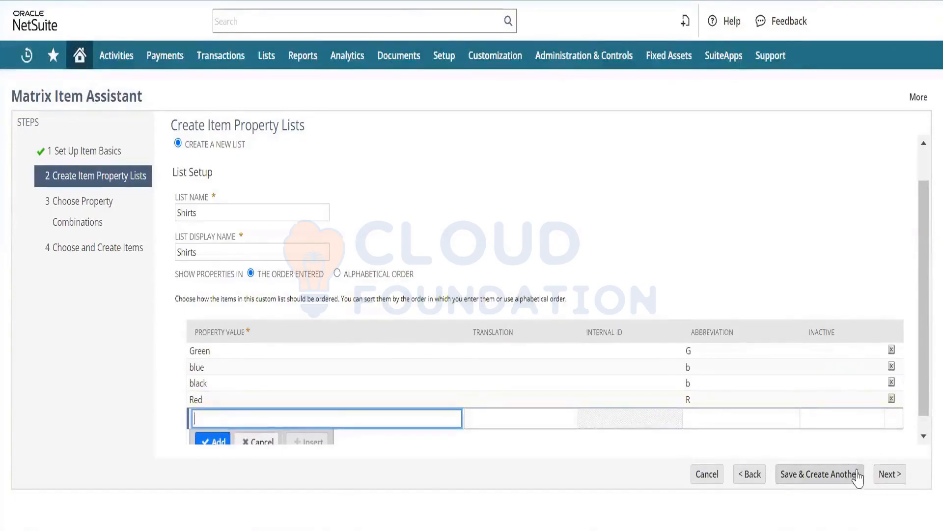
Give the blue property value the unique abbreviation BL and continue to choosing property combinations.
{"action": "left_click", "coordinate": [889, 475]}
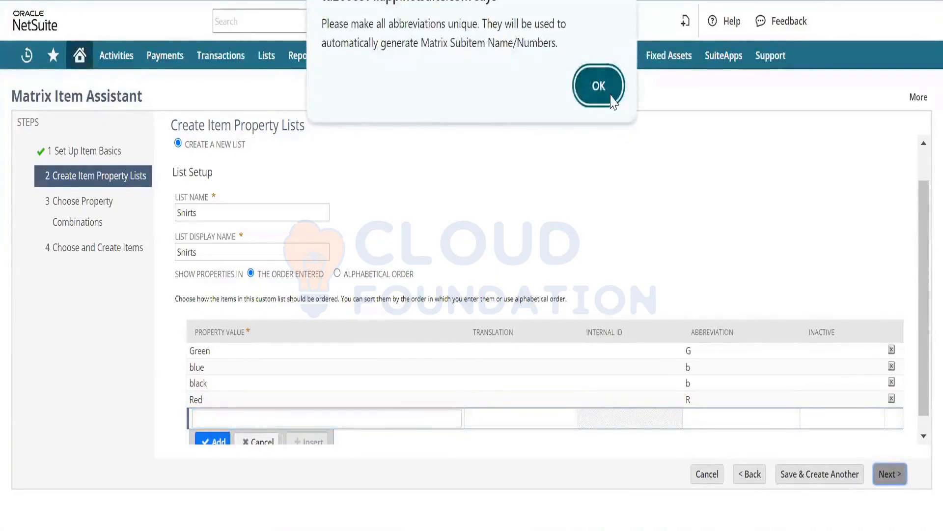
{"action": "left_click", "coordinate": [599, 87]}
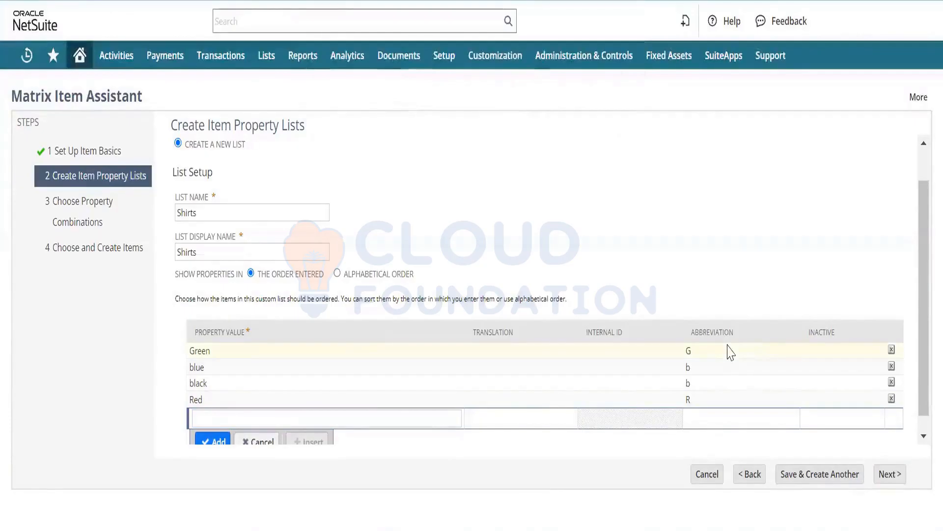
{"action": "left_click", "coordinate": [721, 369]}
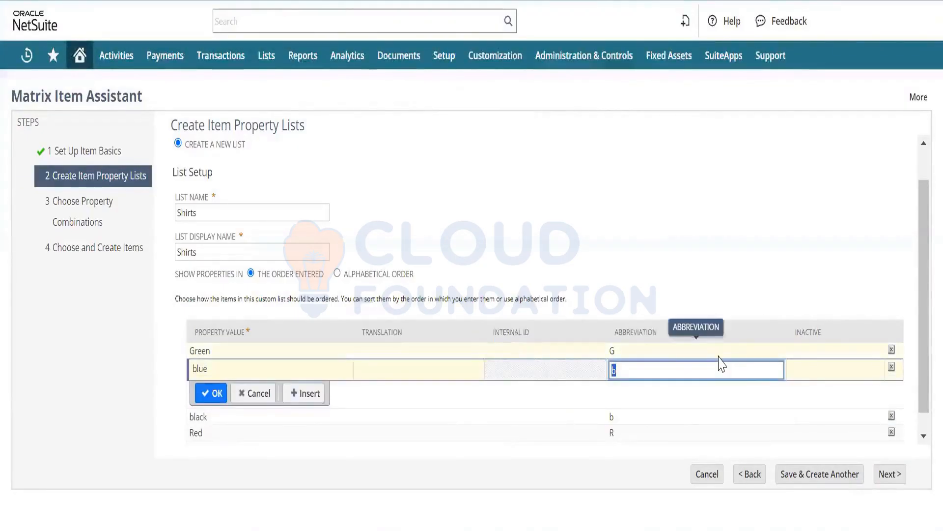
{"action": "type", "text": "BL"}
{"action": "key", "text": "Return"}
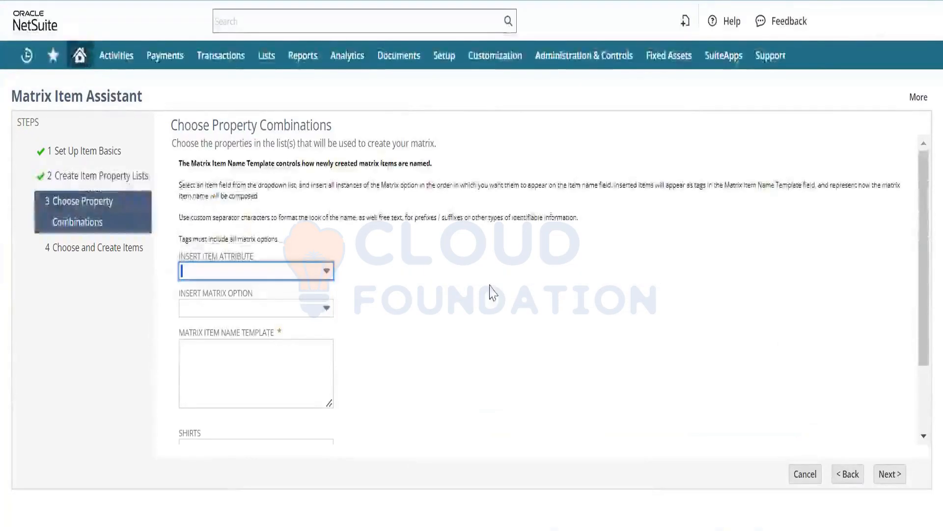
Insert the Shirts matrix option into the matrix item name template.
{"action": "left_click", "coordinate": [326, 271]}
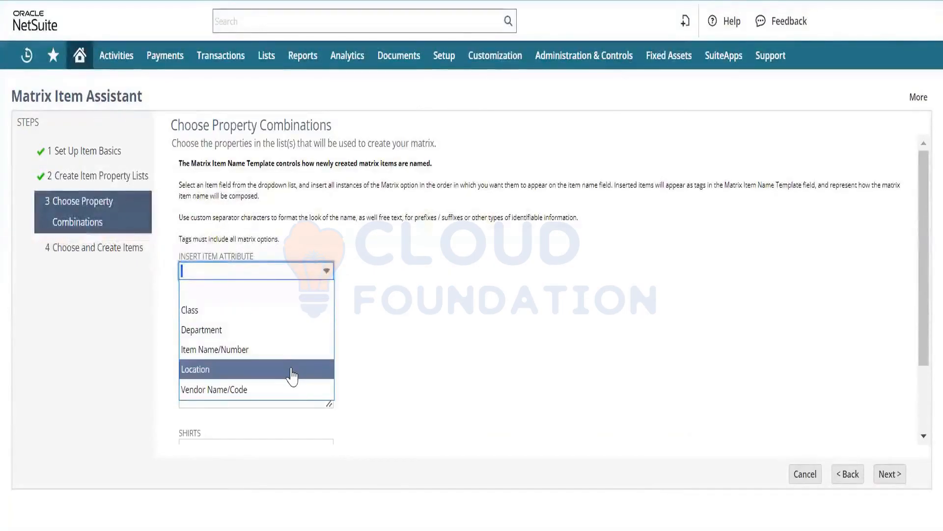
{"action": "left_click", "coordinate": [423, 306]}
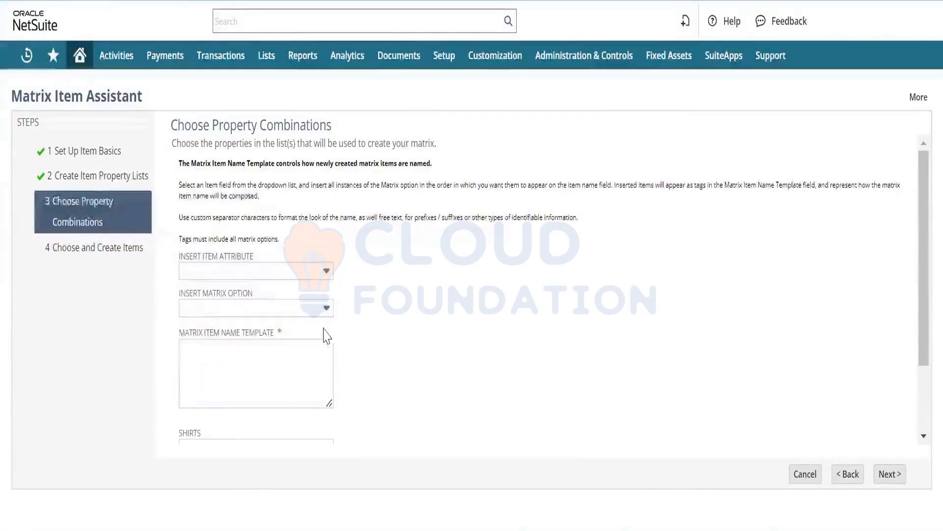
{"action": "left_click", "coordinate": [305, 349]}
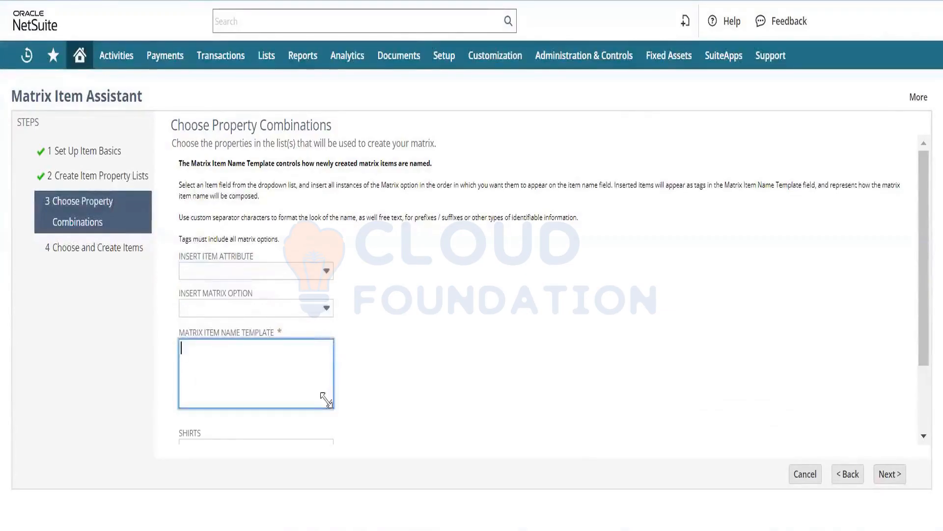
{"action": "left_click", "coordinate": [314, 307]}
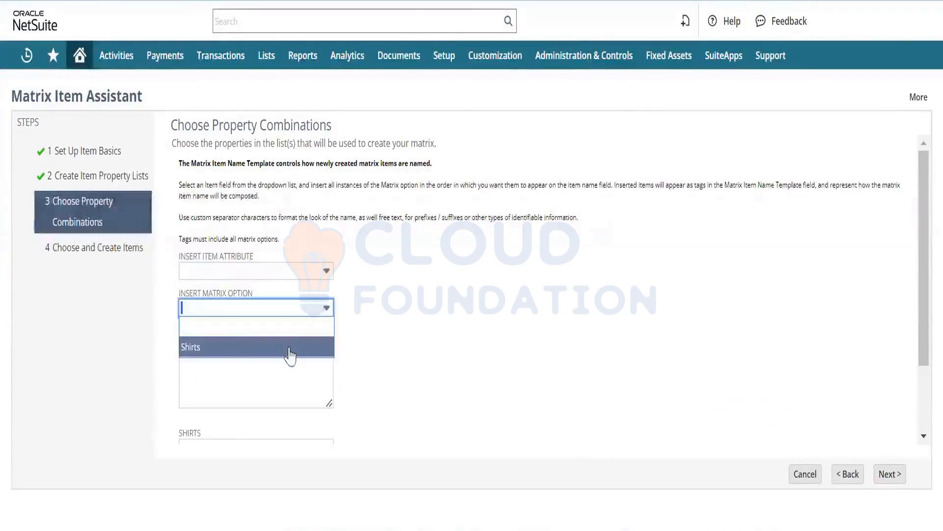
{"action": "left_click", "coordinate": [290, 347]}
{"action": "left_click", "coordinate": [295, 366]}
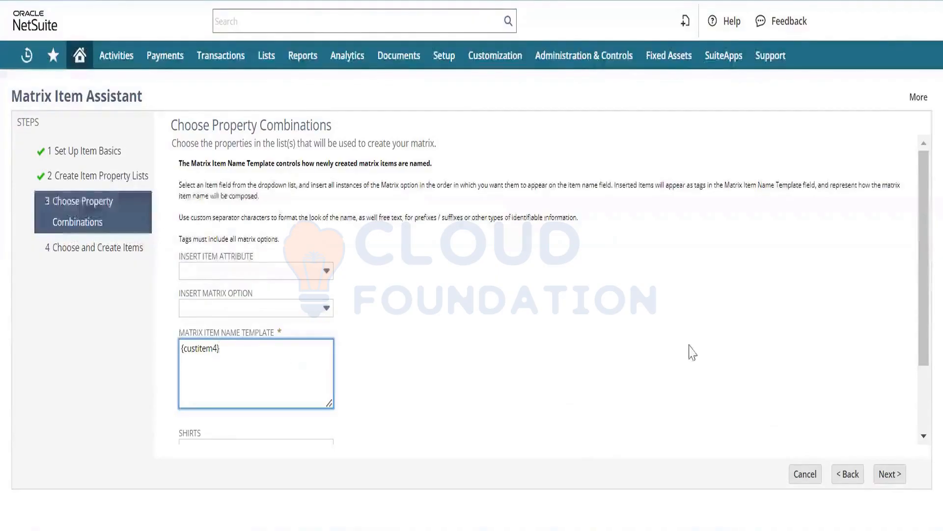
Select Green, blue, black and Red as the Shirts property values and finish creating all four matrix items.
{"action": "left_click_drag", "start_coordinate": [921, 266], "coordinate": [920, 378]}
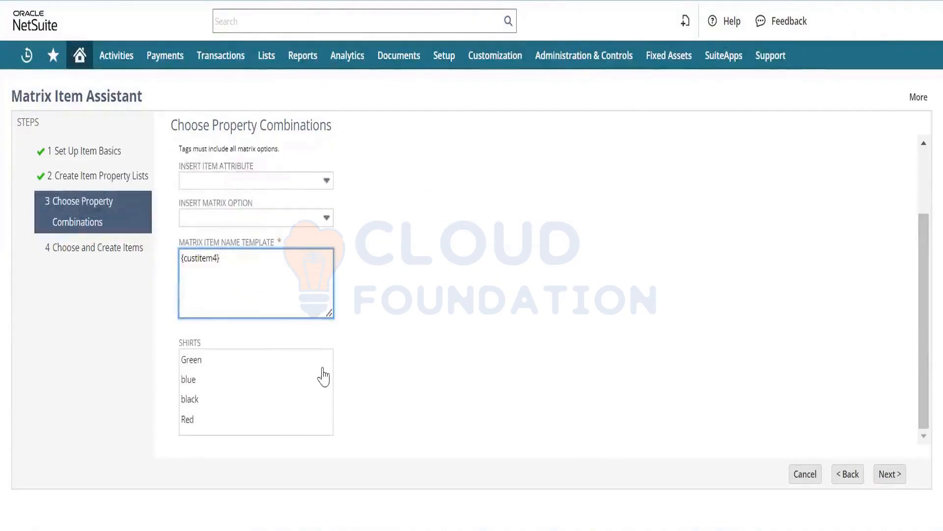
{"action": "left_click", "coordinate": [285, 379]}
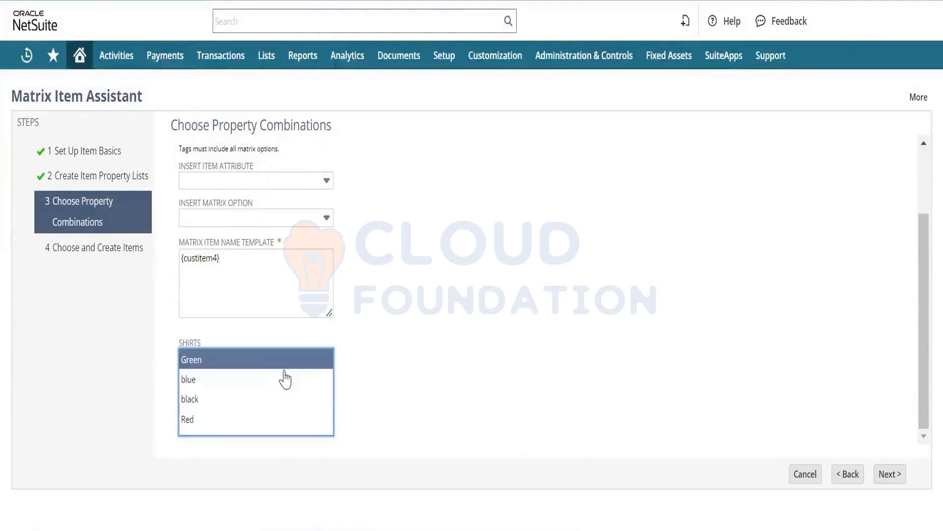
{"action": "left_click", "coordinate": [285, 379]}
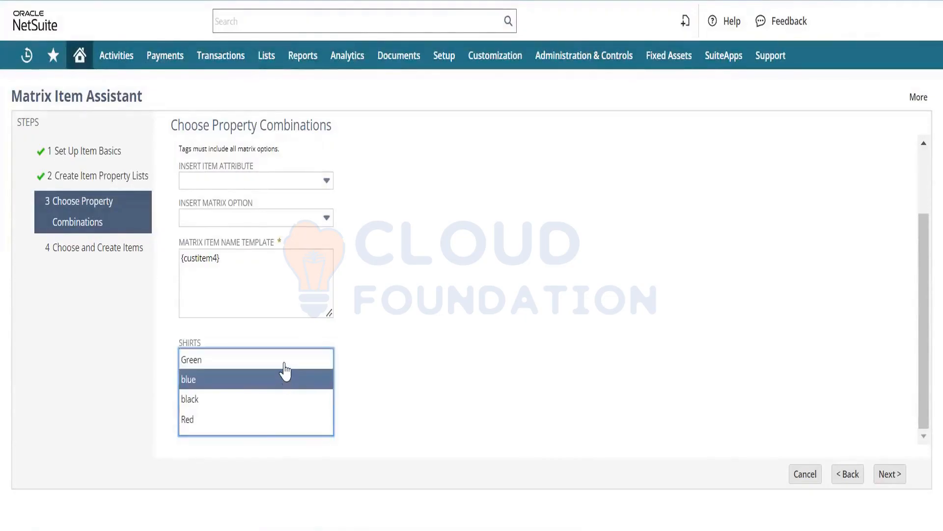
{"action": "left_click", "coordinate": [284, 363]}
{"action": "left_click", "coordinate": [276, 380], "text": "ctrl"}
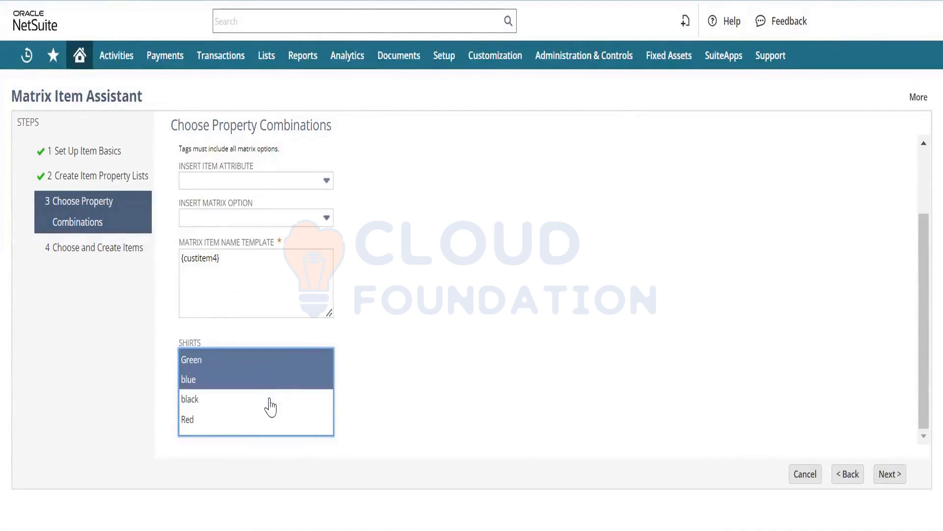
{"action": "left_click", "coordinate": [269, 399], "text": "ctrl"}
{"action": "left_click", "coordinate": [268, 423], "text": "ctrl"}
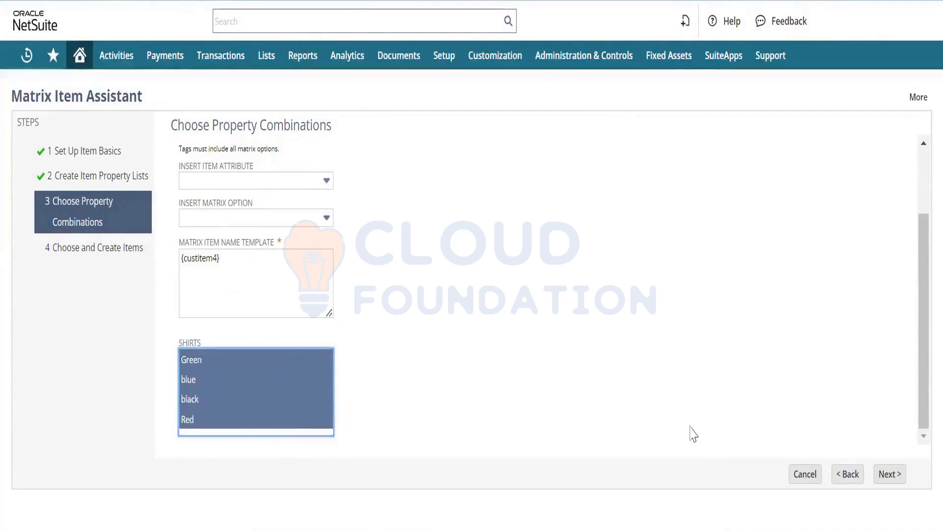
{"action": "left_click", "coordinate": [887, 485]}
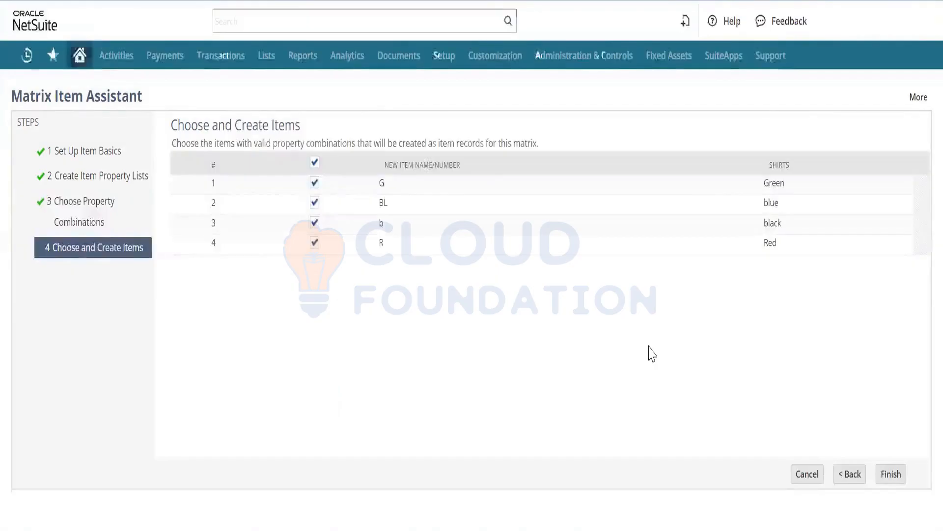
{"action": "left_click", "coordinate": [884, 472]}
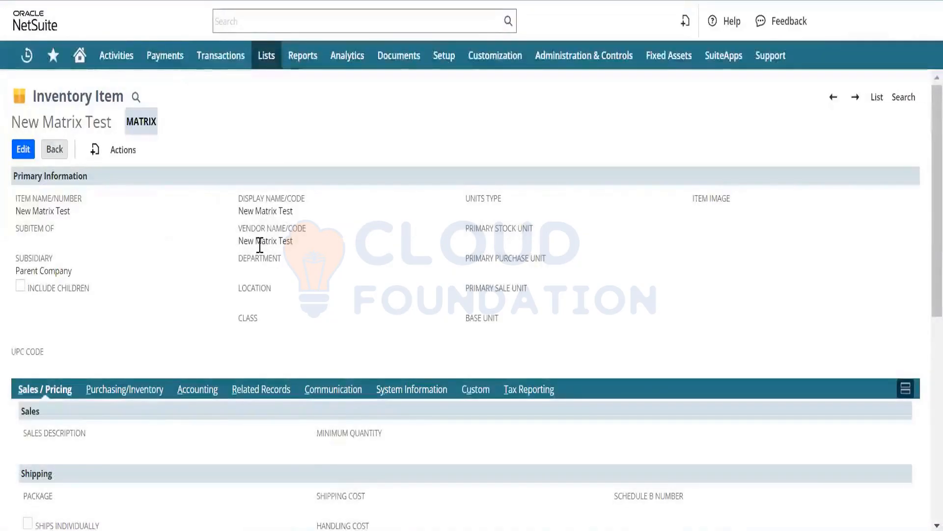
Review the New Matrix Test item's name, pricing and accounting details down to its list of matrix items.
{"action": "left_click_drag", "start_coordinate": [116, 123], "coordinate": [11, 121]}
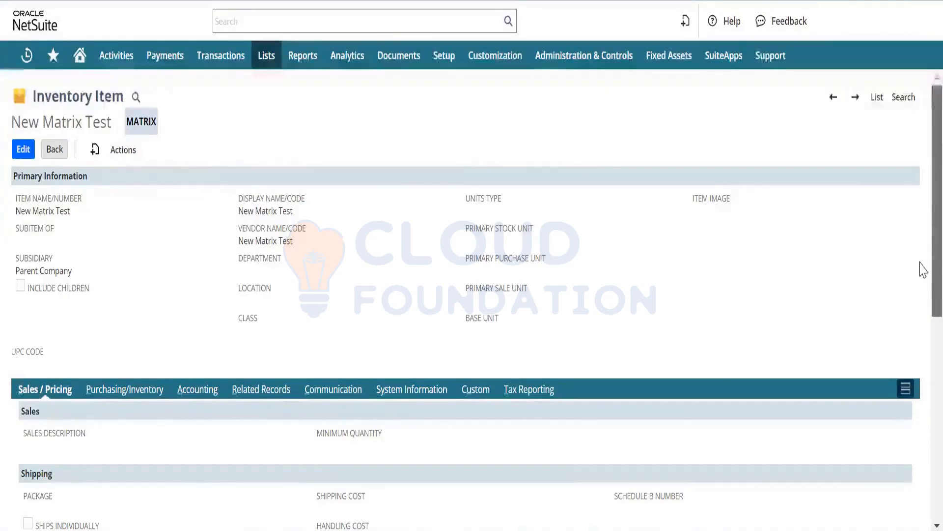
{"action": "scroll", "coordinate": [920, 295], "scroll_direction": "down", "scroll_amount": 4}
{"action": "scroll", "coordinate": [922, 354], "scroll_direction": "down", "scroll_amount": 4}
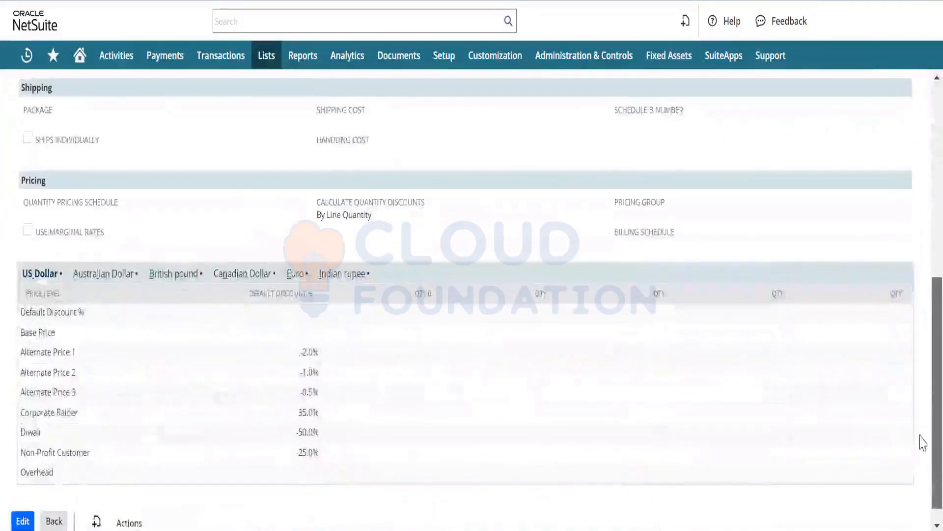
{"action": "scroll", "coordinate": [922, 393], "scroll_direction": "up", "scroll_amount": 4}
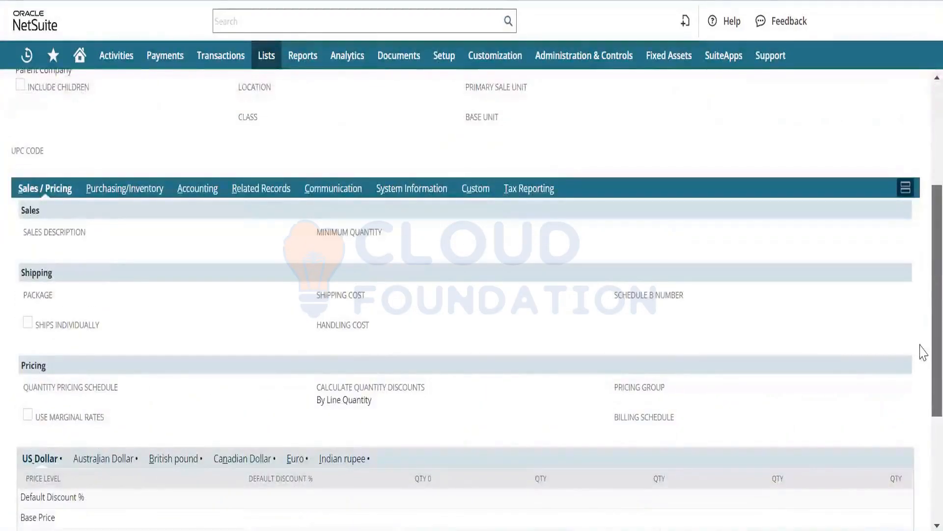
{"action": "left_click", "coordinate": [202, 193]}
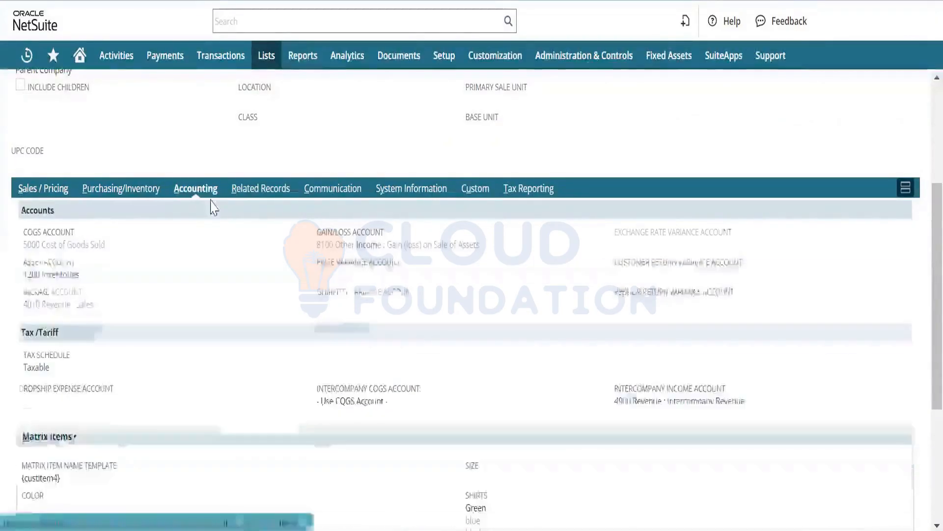
{"action": "scroll", "coordinate": [924, 430], "scroll_direction": "down", "scroll_amount": 2}
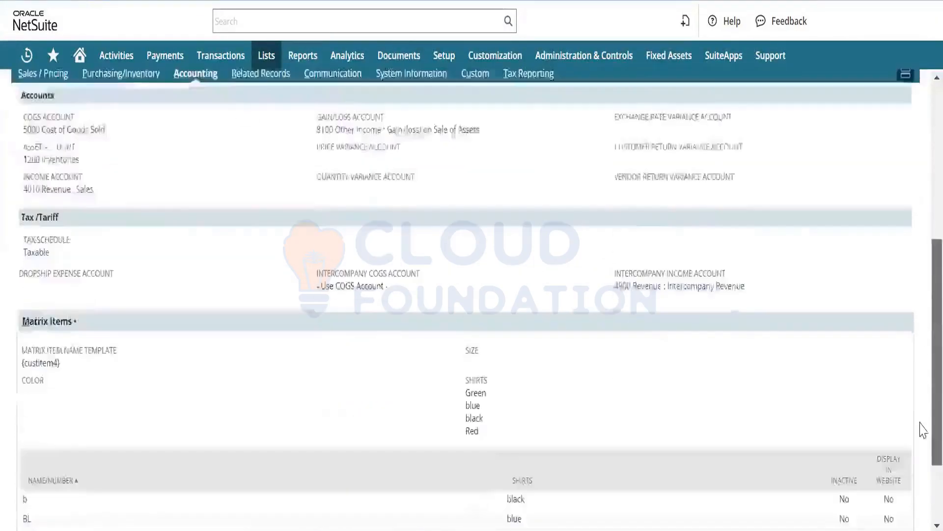
{"action": "scroll", "coordinate": [922, 430], "scroll_direction": "down", "scroll_amount": 2}
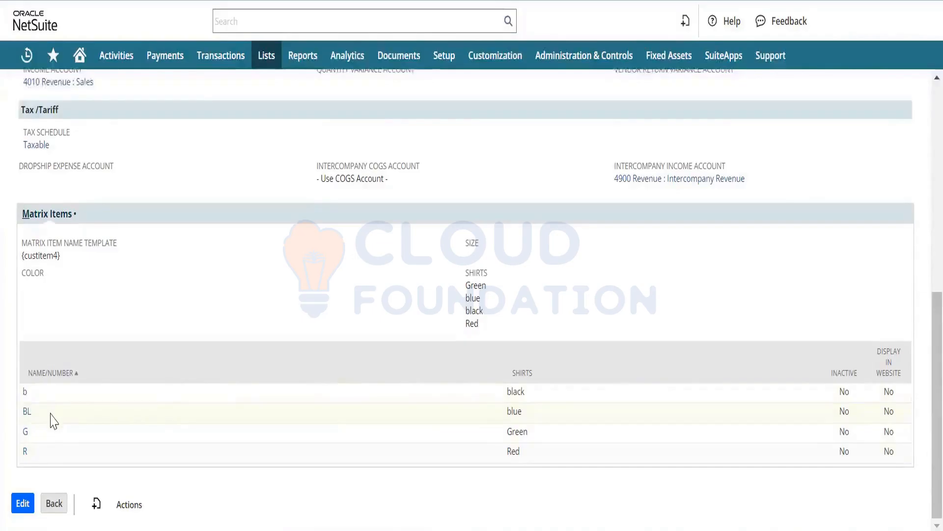
Open the black and blue matrix subitems from the matrix items list in separate browser tabs.
{"action": "right_click", "coordinate": [25, 391]}
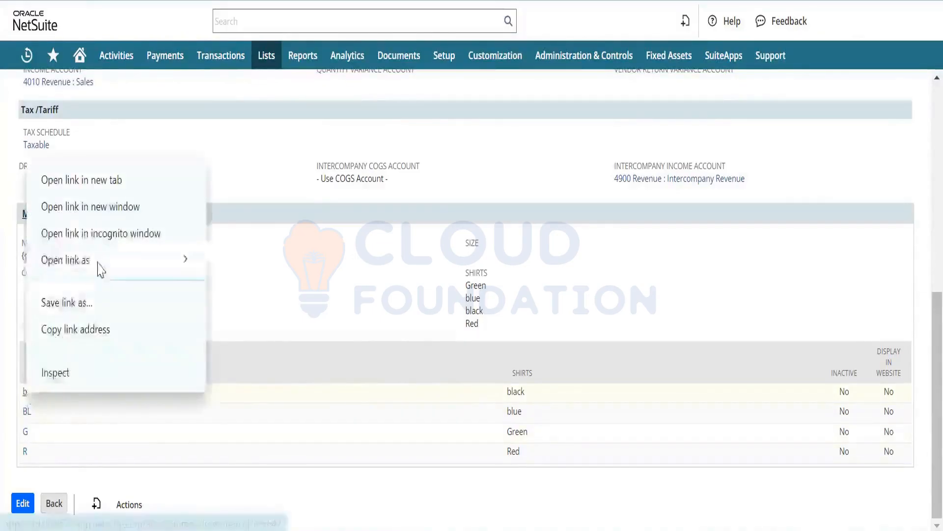
{"action": "left_click", "coordinate": [117, 193]}
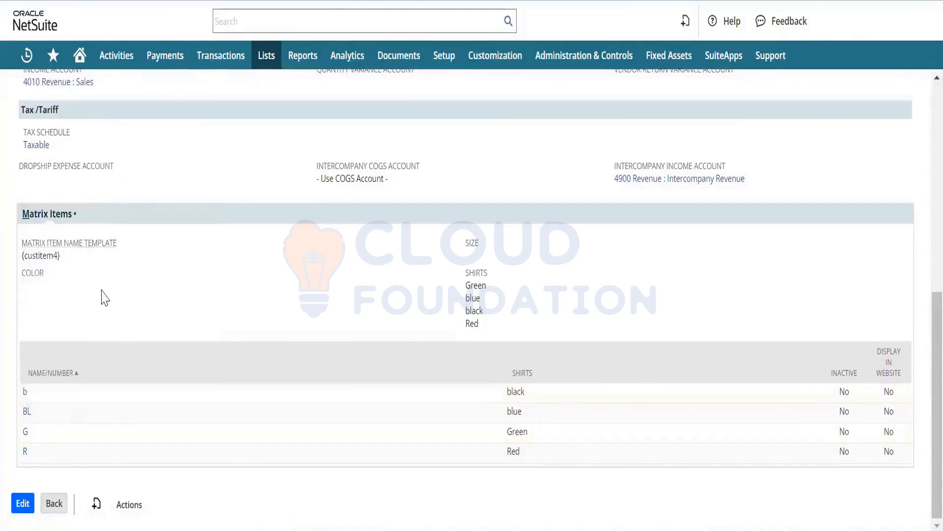
{"action": "right_click", "coordinate": [27, 412]}
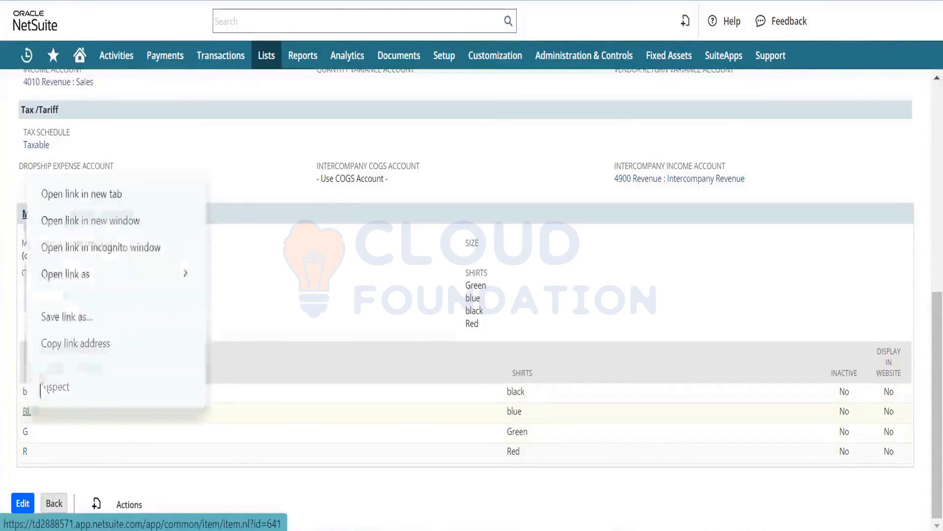
{"action": "left_click", "coordinate": [143, 188]}
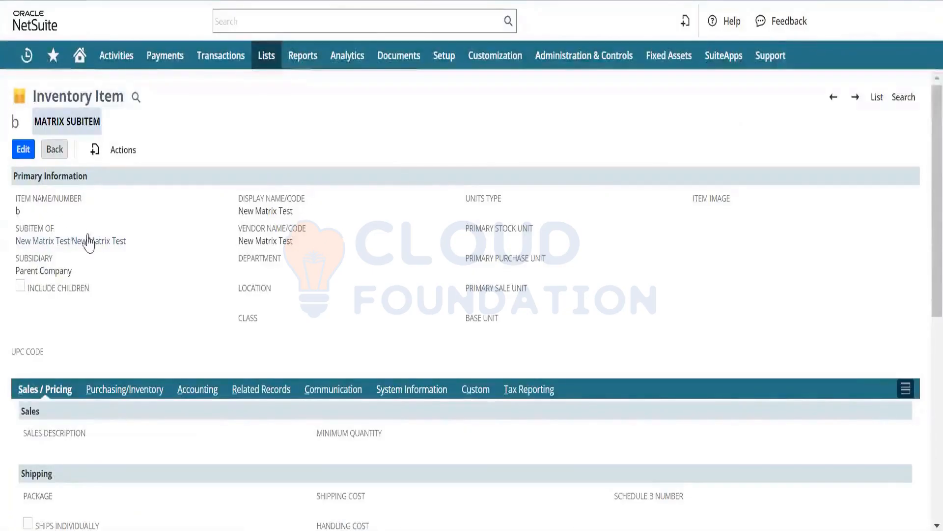
Examine the black subitem's record, including its item name, parent item and pricing sections.
{"action": "left_click_drag", "start_coordinate": [133, 242], "coordinate": [14, 196]}
{"action": "left_click", "coordinate": [162, 313]}
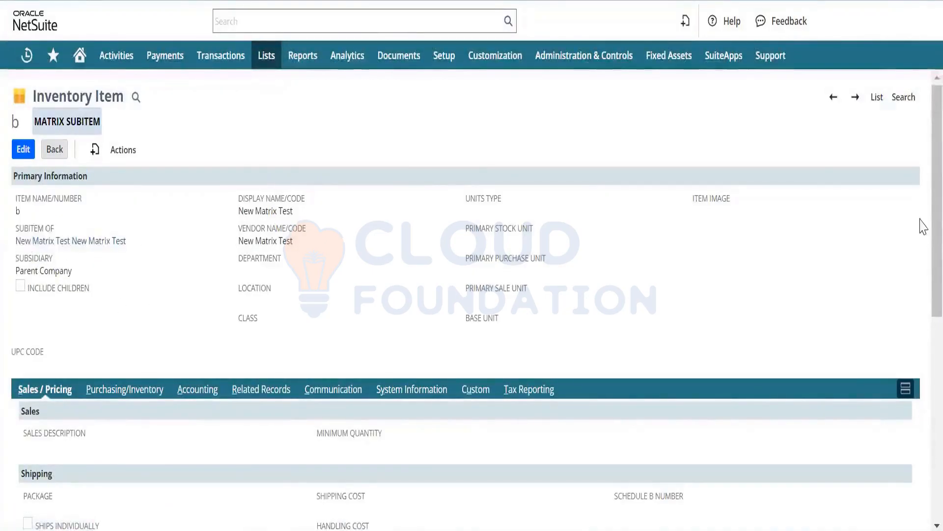
{"action": "scroll", "coordinate": [922, 295], "scroll_direction": "down", "scroll_amount": 5}
{"action": "left_click_drag", "start_coordinate": [920, 354], "coordinate": [923, 259]}
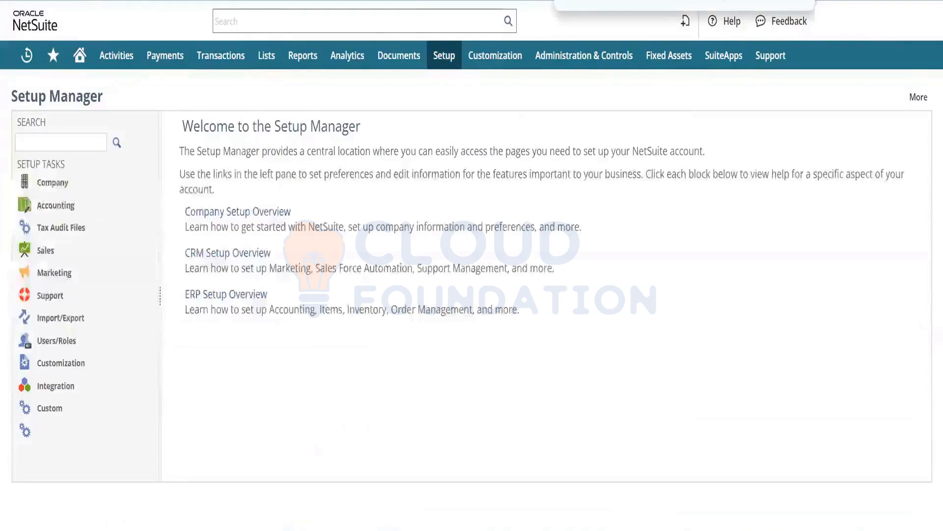
{"action": "left_click", "coordinate": [533, 1]}
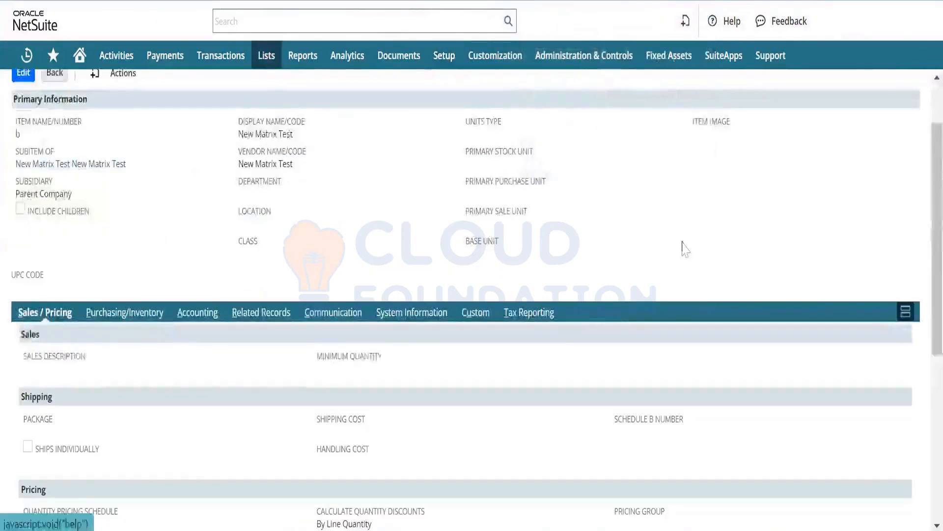
{"action": "scroll", "coordinate": [922, 162], "scroll_direction": "up", "scroll_amount": 2}
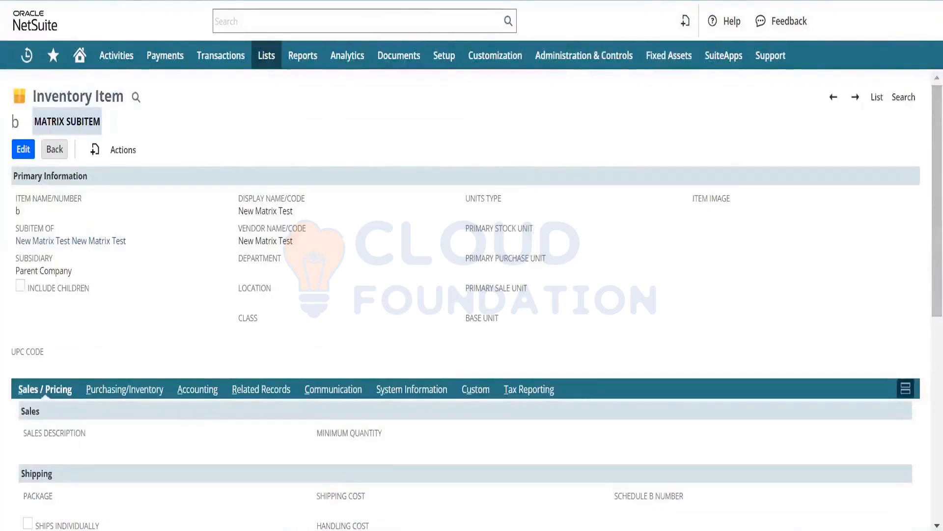
Return to the parent item's accounting details and check the black and blue entries among its matrix items.
{"action": "scroll", "coordinate": [42, 394], "scroll_direction": "down", "scroll_amount": 15}
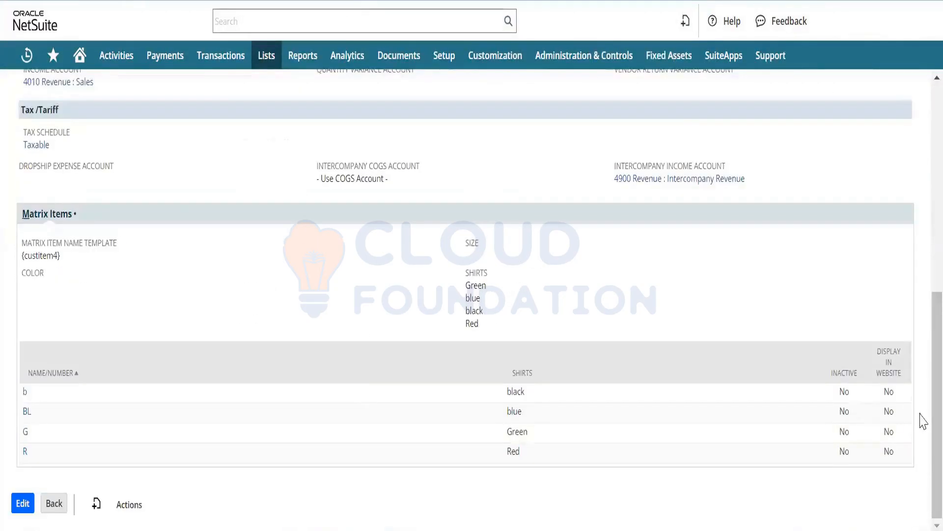
{"action": "scroll", "coordinate": [923, 368], "scroll_direction": "up", "scroll_amount": 3}
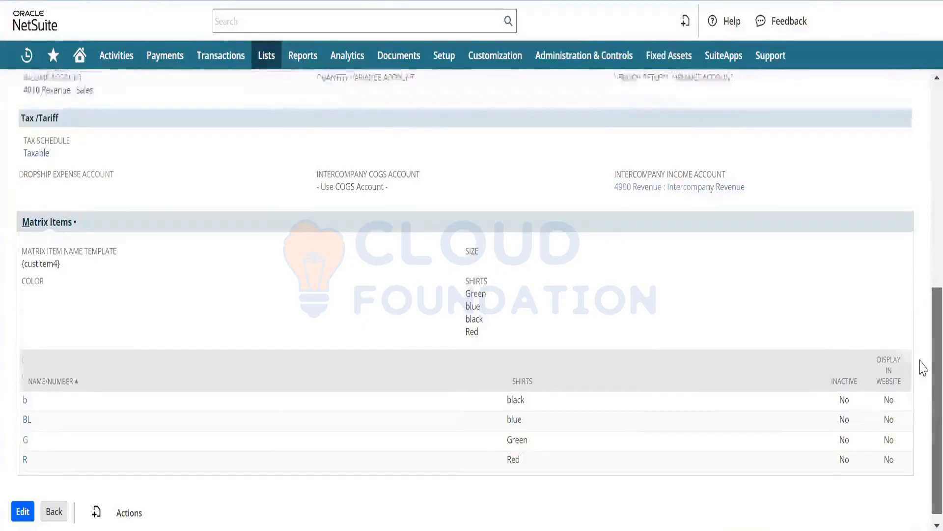
{"action": "scroll", "coordinate": [923, 368], "scroll_direction": "down", "scroll_amount": 3}
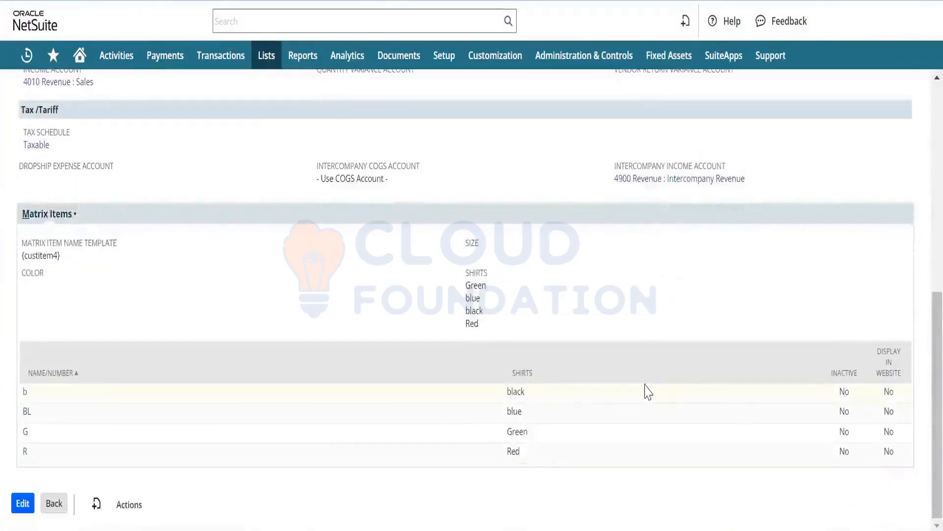
{"action": "double_click", "coordinate": [520, 391]}
{"action": "double_click", "coordinate": [519, 412]}
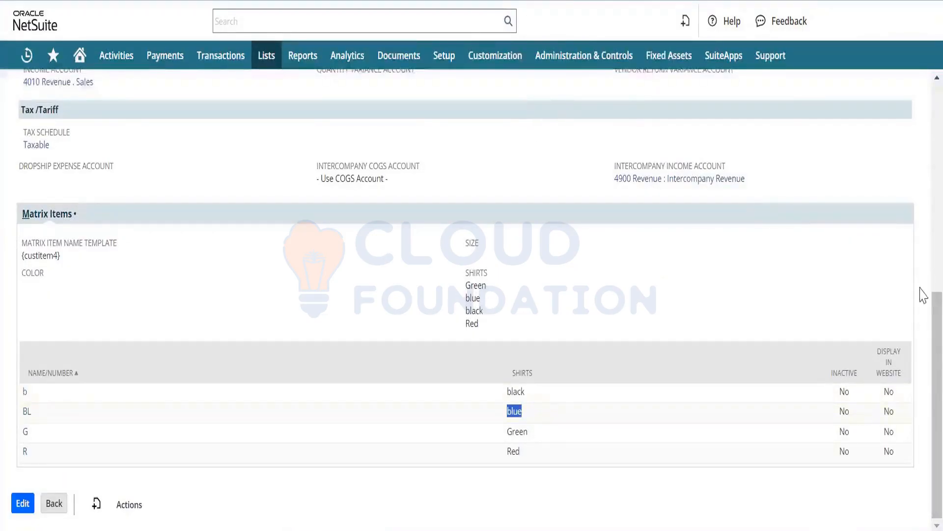
Check the Matrix label on the parent item's header and compare it with the black subitem in the matrix items list.
{"action": "left_click_drag", "start_coordinate": [920, 309], "coordinate": [923, 120]}
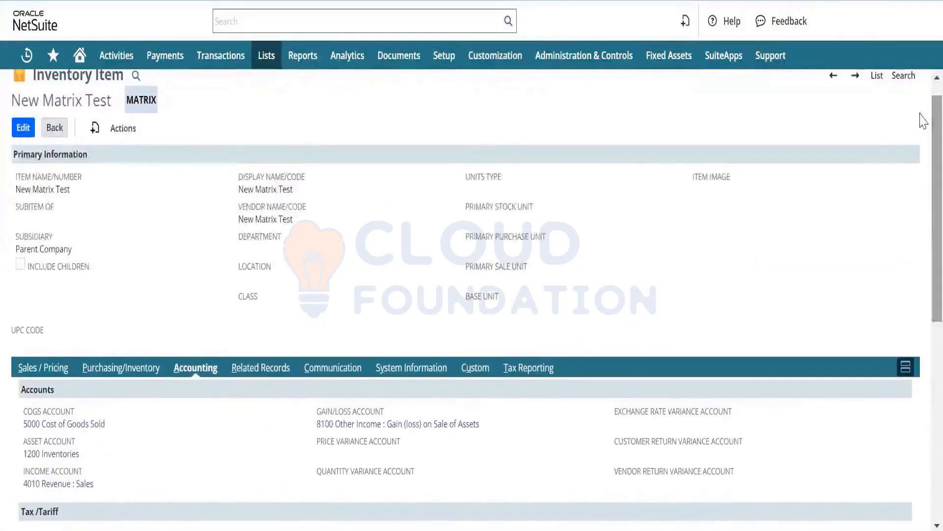
{"action": "double_click", "coordinate": [137, 98]}
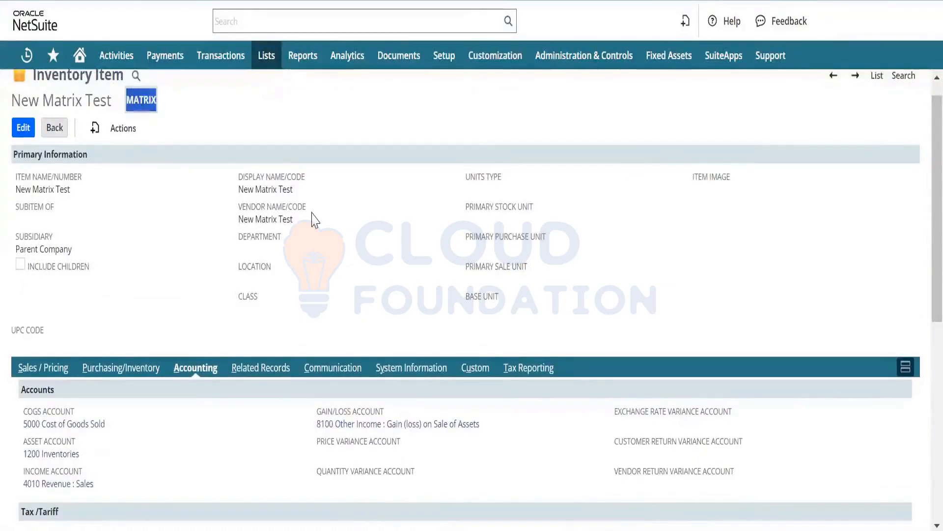
{"action": "left_click_drag", "start_coordinate": [922, 175], "coordinate": [926, 292]}
{"action": "left_click_drag", "start_coordinate": [922, 378], "coordinate": [924, 462]}
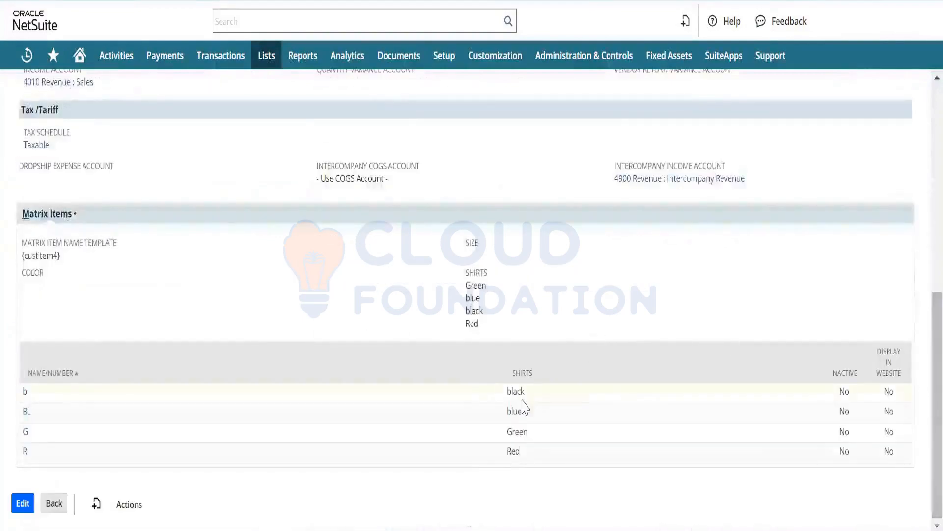
{"action": "left_click_drag", "start_coordinate": [527, 393], "coordinate": [467, 395]}
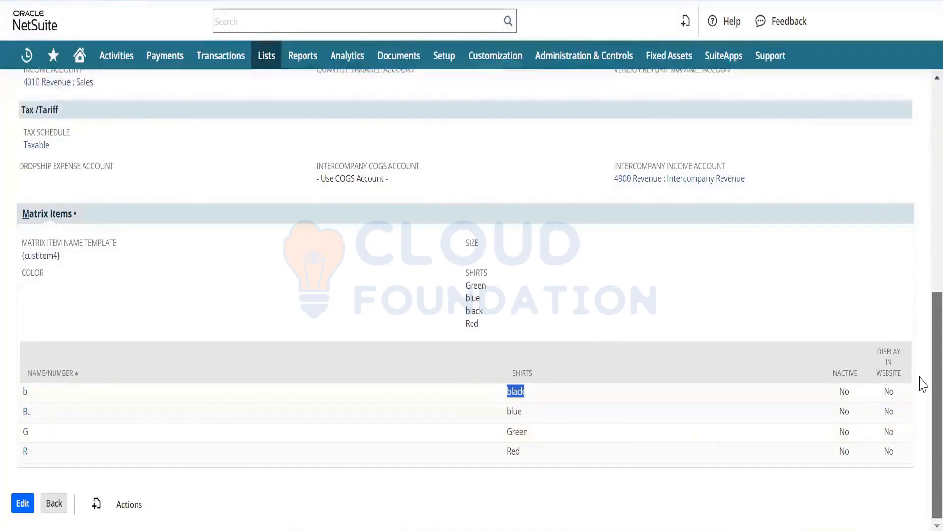
{"action": "left_click", "coordinate": [923, 407]}
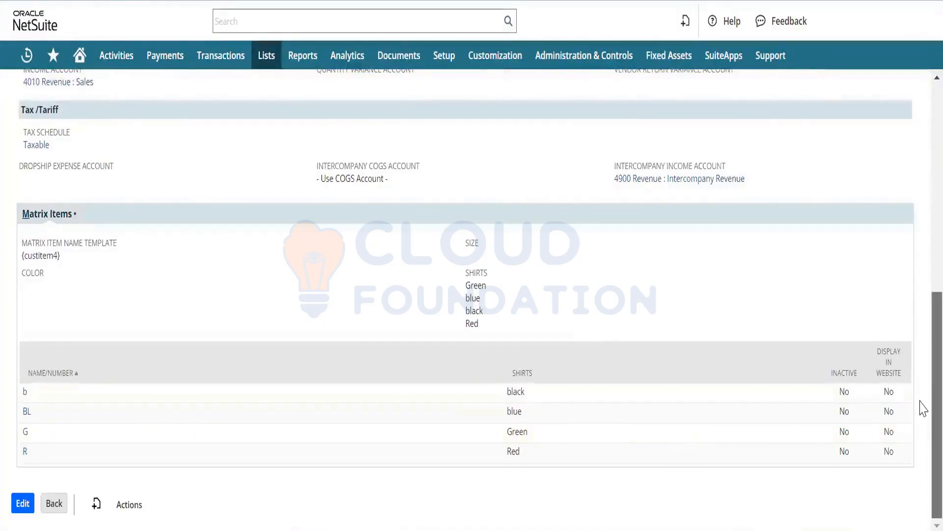
Review the parent item's header and primary information, and return to its matrix items list.
{"action": "scroll", "coordinate": [921, 406], "scroll_direction": "up", "scroll_amount": 10}
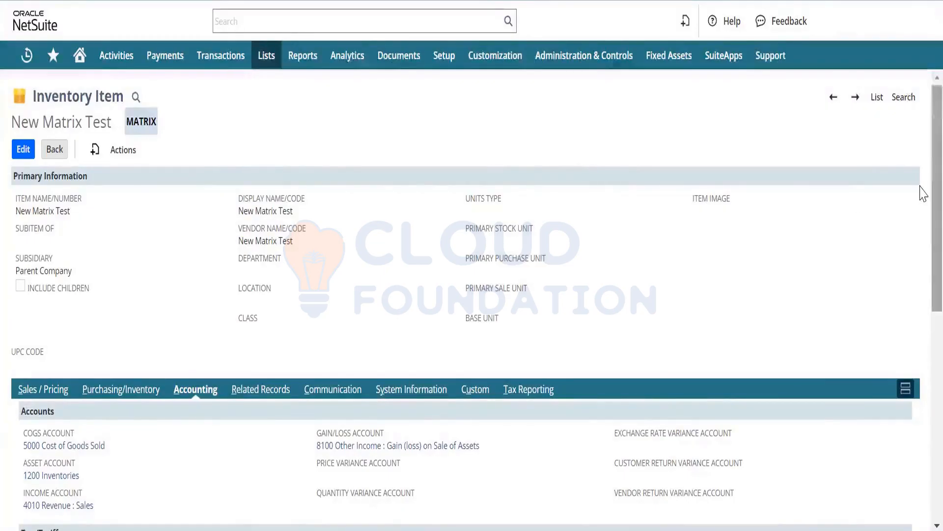
{"action": "scroll", "coordinate": [922, 425], "scroll_direction": "down", "scroll_amount": 2}
{"action": "scroll", "coordinate": [922, 425], "scroll_direction": "down", "scroll_amount": 8}
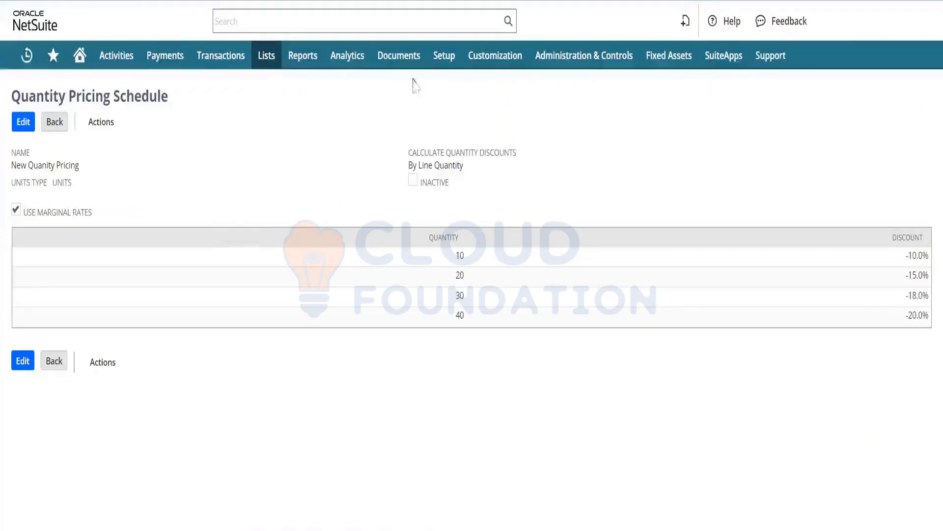
Open the page for creating a new accounting item from the quantity pricing schedule's tab.
{"action": "mouse_move", "coordinate": [265, 58]}
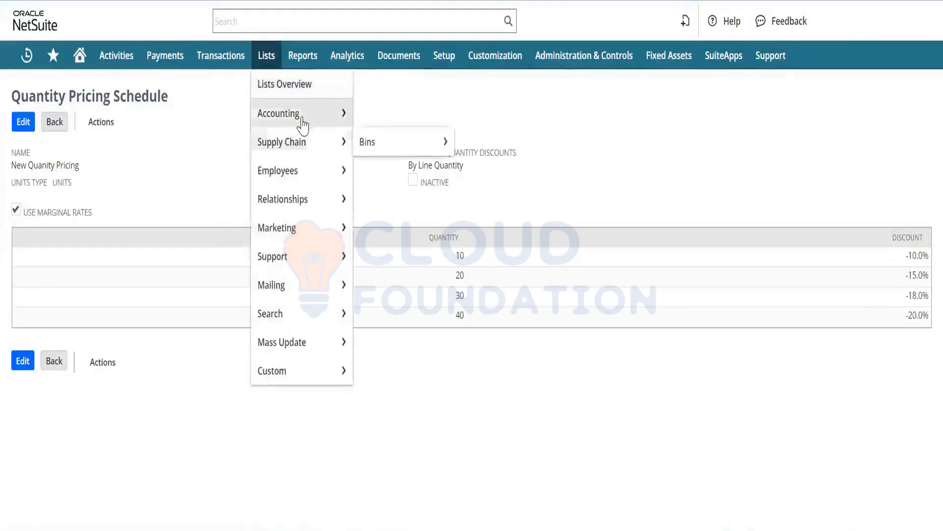
{"action": "mouse_move", "coordinate": [341, 119]}
{"action": "mouse_move", "coordinate": [444, 209]}
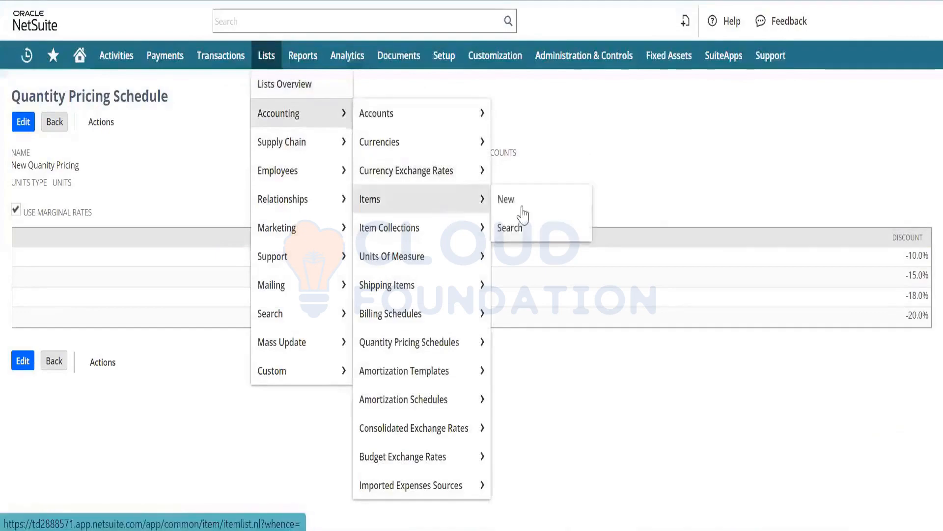
{"action": "left_click", "coordinate": [532, 213]}
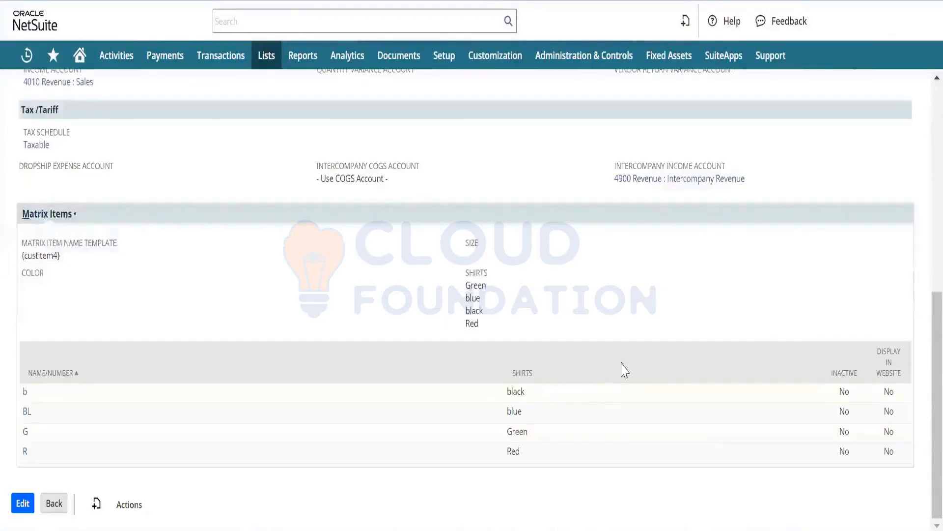
Check the blue, green and black Shirts entries in the parent item's matrix items list.
{"action": "double_click", "coordinate": [515, 411]}
{"action": "double_click", "coordinate": [517, 431]}
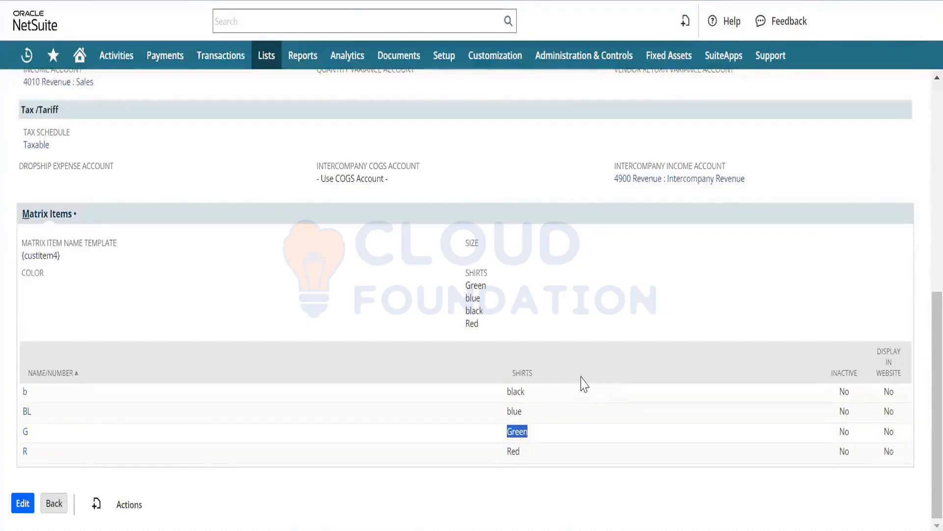
{"action": "left_click", "coordinate": [514, 392]}
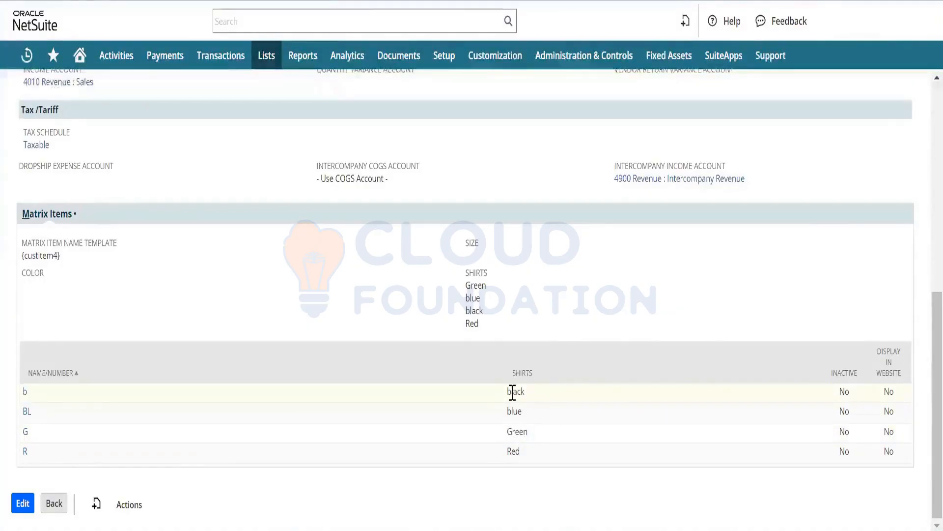
{"action": "double_click", "coordinate": [512, 392]}
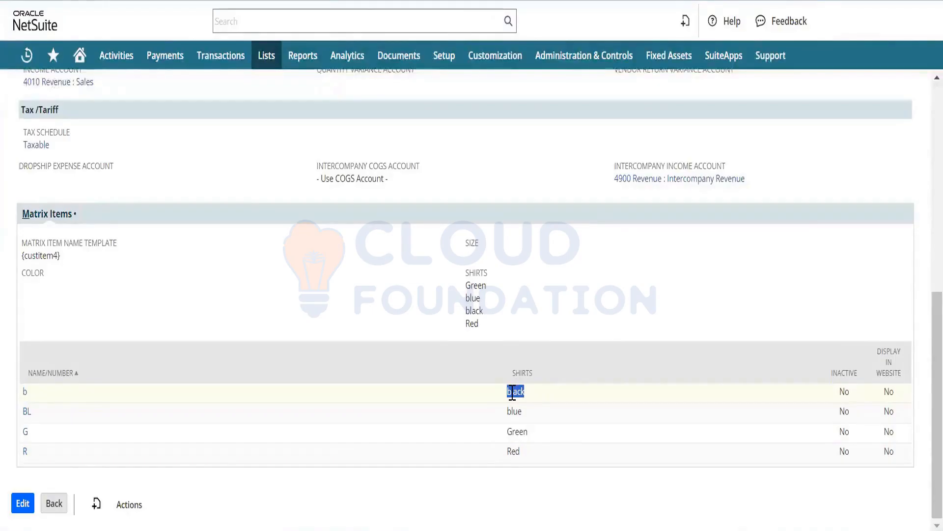
{"action": "left_click", "coordinate": [512, 392]}
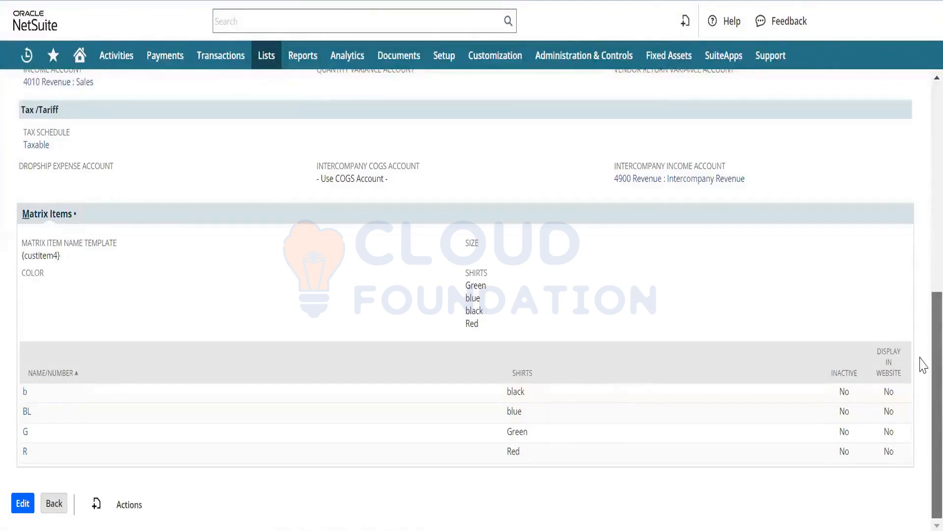
{"action": "left_click_drag", "start_coordinate": [923, 365], "coordinate": [923, 71]}
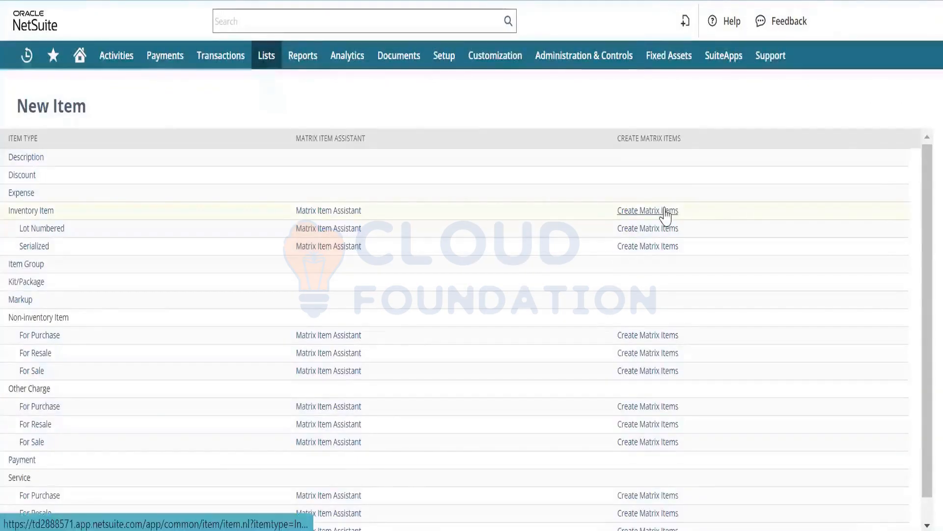
Open the Create Matrix Items form for an inventory item, examine its Shirts, Size and Color options, and return to the item types.
{"action": "left_click", "coordinate": [666, 212]}
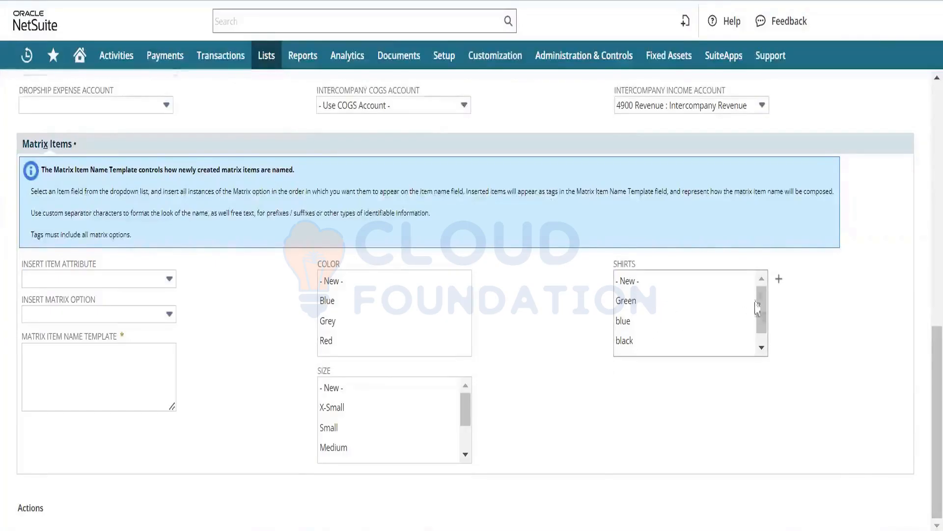
{"action": "left_click_drag", "start_coordinate": [758, 303], "coordinate": [759, 325]}
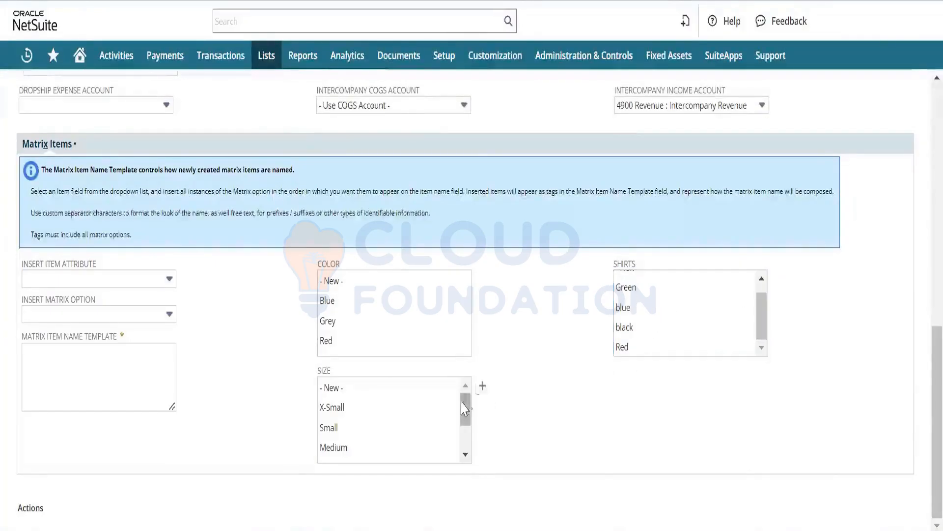
{"action": "mouse_move", "coordinate": [464, 404]}
{"action": "left_mouse_down"}
{"action": "mouse_move", "coordinate": [467, 434]}
{"action": "mouse_move", "coordinate": [468, 407]}
{"action": "left_mouse_up"}
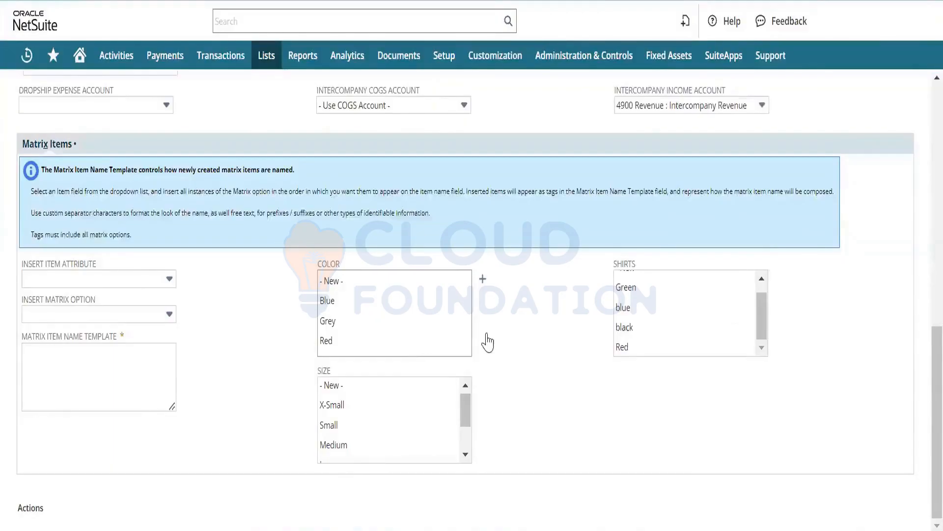
{"action": "scroll", "coordinate": [922, 146], "scroll_direction": "up", "scroll_amount": 5}
{"action": "scroll", "coordinate": [923, 143], "scroll_direction": "up", "scroll_amount": 7}
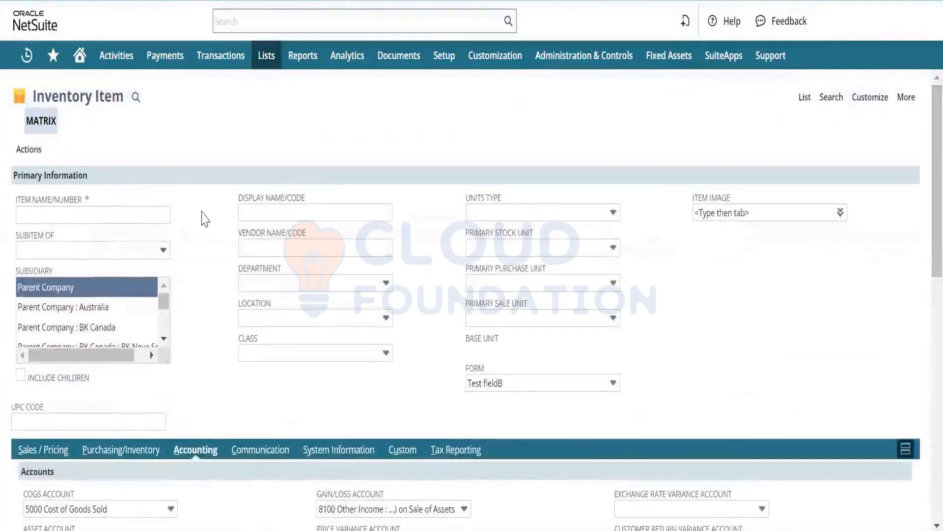
{"action": "key", "text": "alt+Left"}
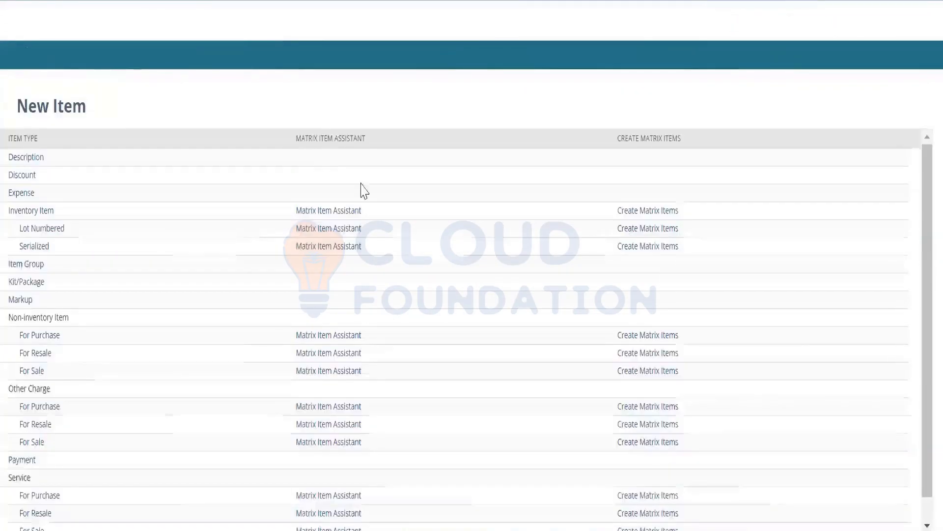
{"action": "left_click", "coordinate": [645, 214]}
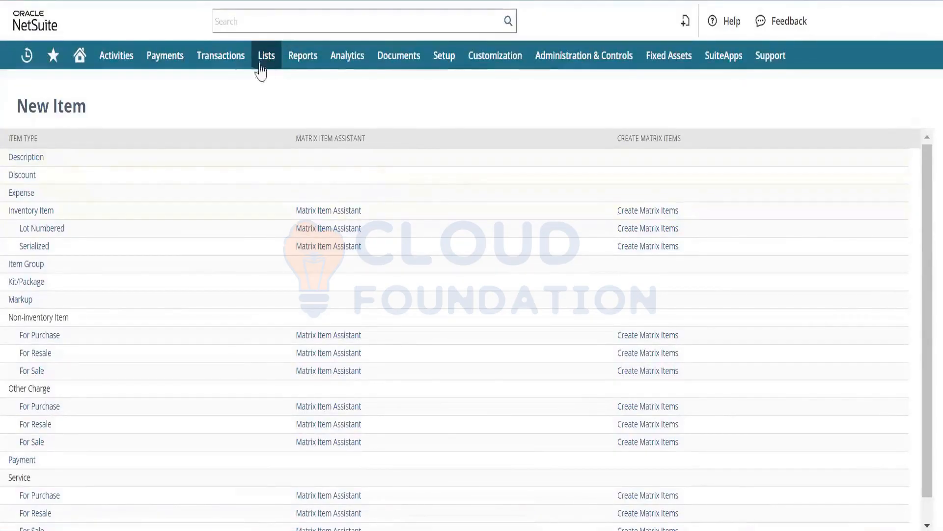
{"action": "mouse_move", "coordinate": [261, 70]}
{"action": "mouse_move", "coordinate": [280, 120]}
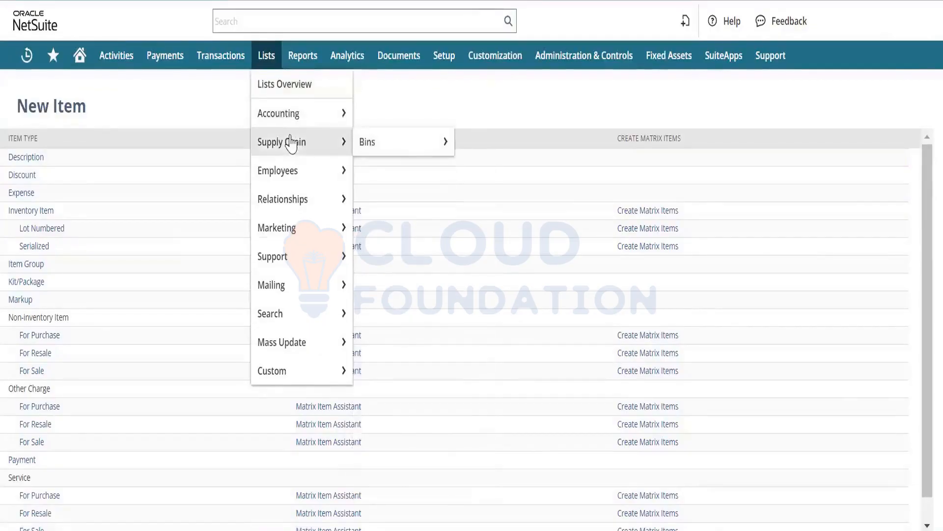
{"action": "mouse_move", "coordinate": [299, 172]}
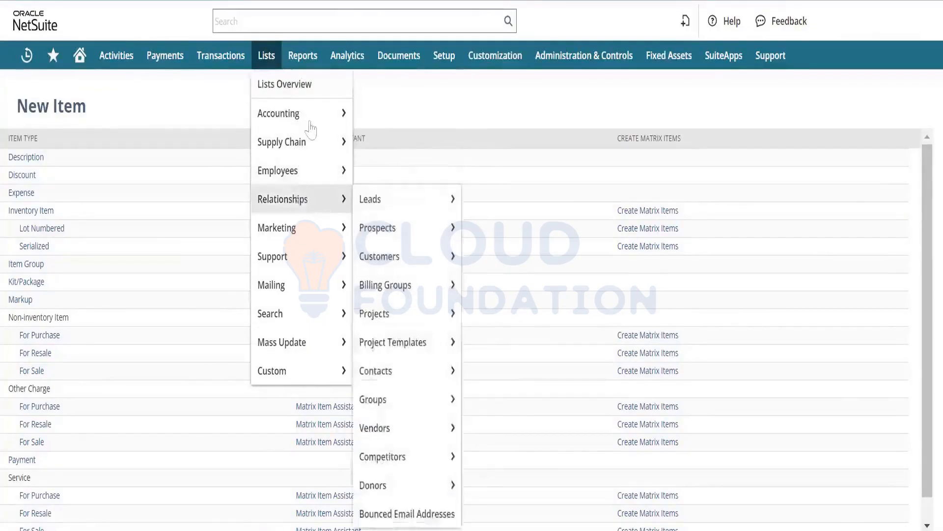
Search NetSuite globally for "matrix" and close the results without opening any record.
{"action": "left_click", "coordinate": [345, 19]}
{"action": "type", "text": "ma"}
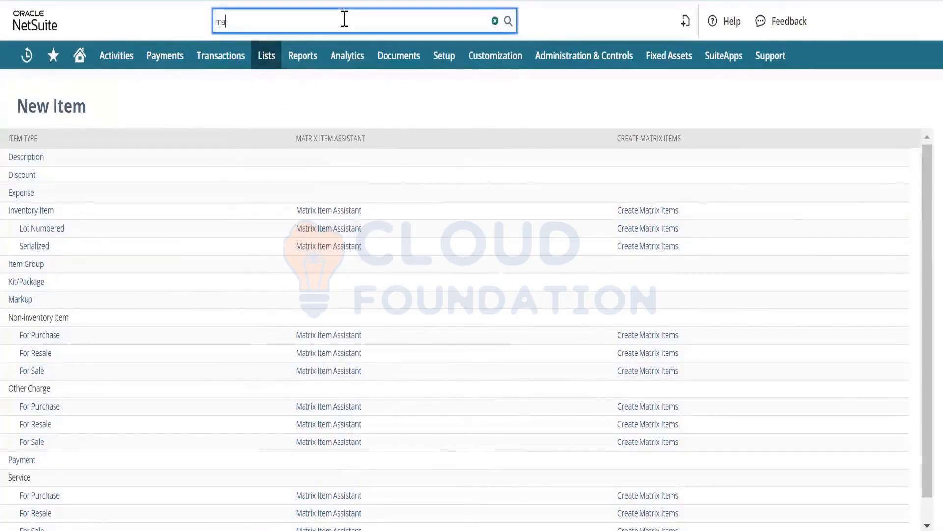
{"action": "type", "text": "trix li"}
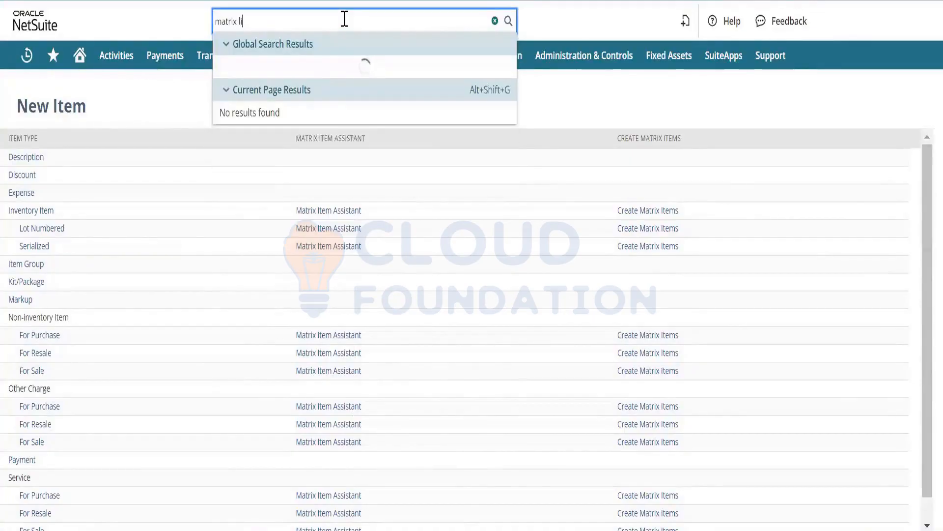
{"action": "key", "text": "BackSpace"}
{"action": "key", "text": "BackSpace"}
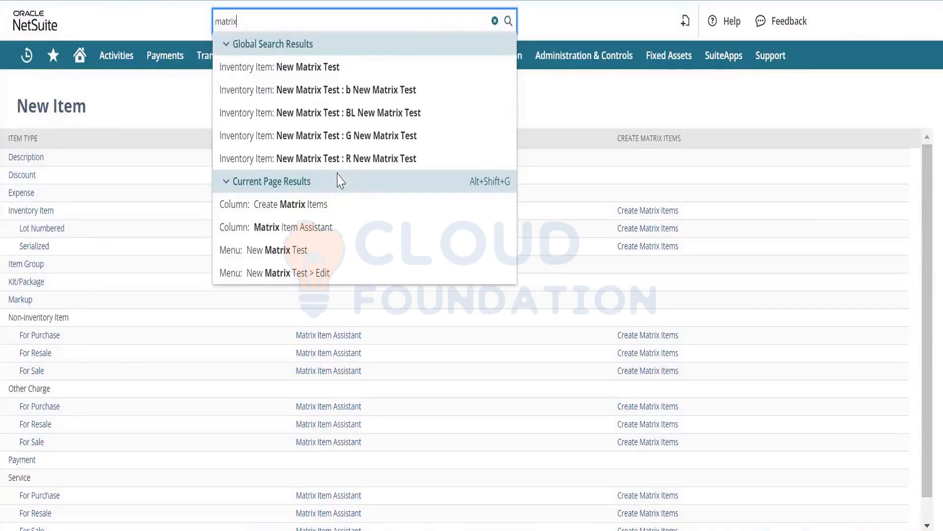
{"action": "left_click", "coordinate": [611, 96]}
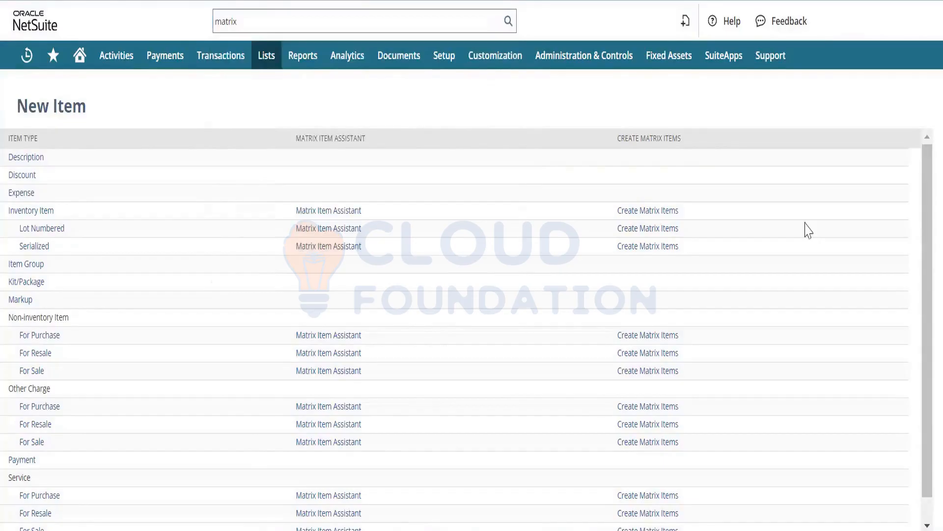
Start a new inventory item with Create Matrix Items and name it New Shirts - Peter England.
{"action": "left_click", "coordinate": [635, 212]}
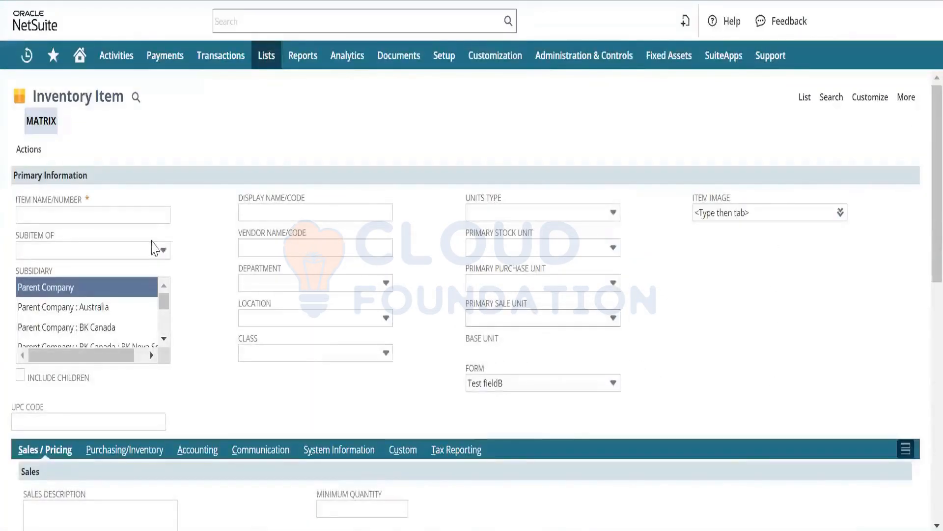
{"action": "left_click", "coordinate": [152, 218]}
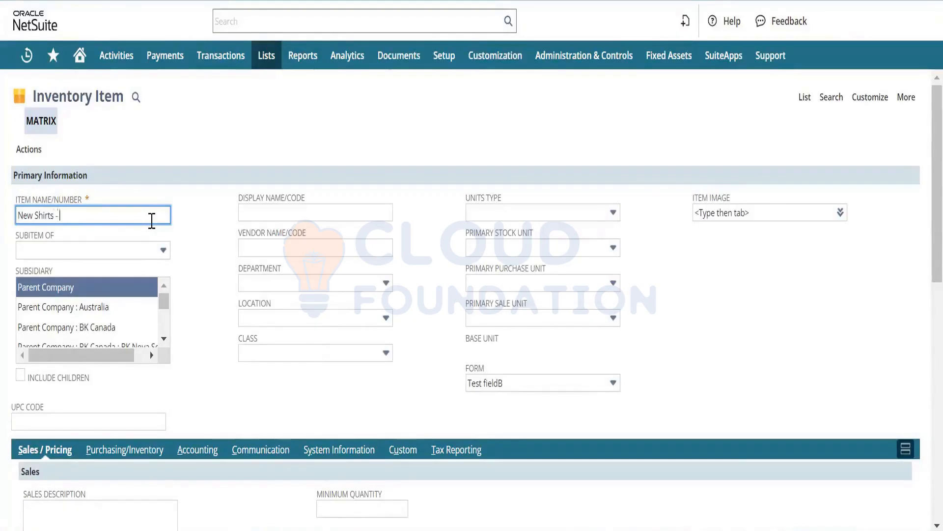
{"action": "type", "text": "eter"}
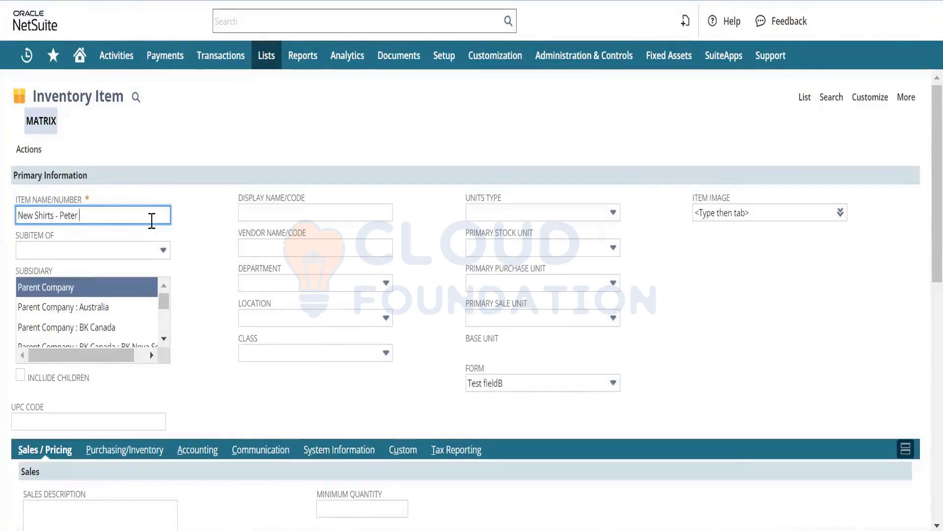
{"action": "type", "text": " Englnad"}
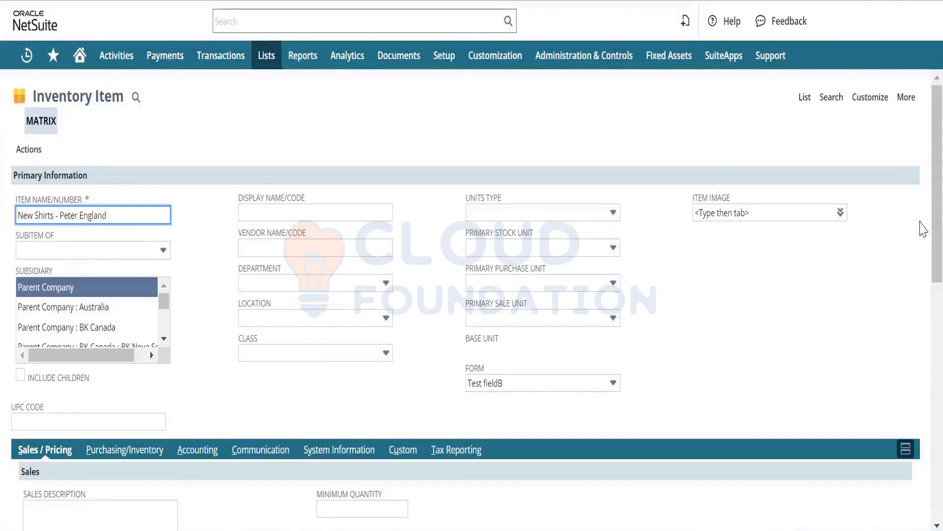
Set the tax schedule to Non Taxable in the new item's accounting details.
{"action": "scroll", "coordinate": [922, 265], "scroll_direction": "down", "scroll_amount": 6}
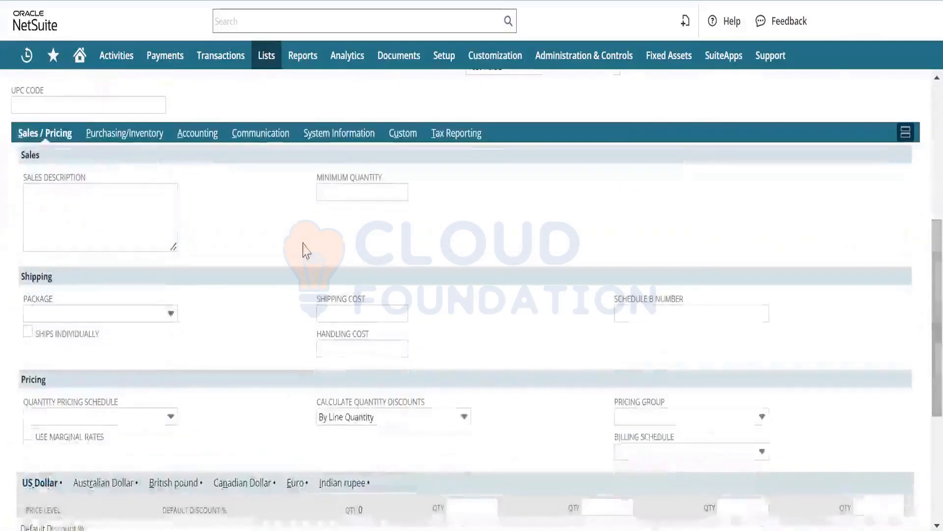
{"action": "left_click", "coordinate": [205, 142]}
{"action": "left_click", "coordinate": [99, 331]}
{"action": "left_click", "coordinate": [123, 360]}
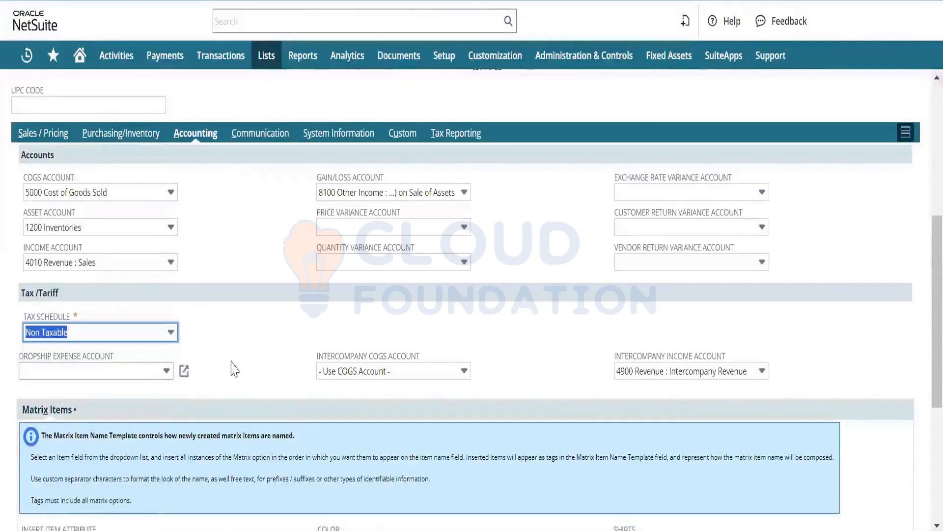
Insert the Color matrix option into the matrix item name template and select Blue, Grey and Red as the colours.
{"action": "scroll", "coordinate": [923, 373], "scroll_direction": "down", "scroll_amount": 5}
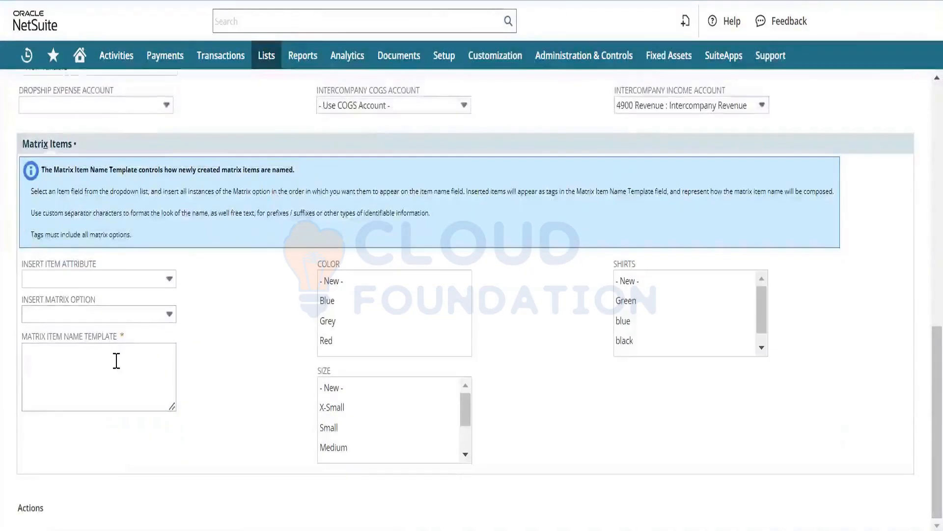
{"action": "left_click", "coordinate": [116, 361]}
{"action": "left_click", "coordinate": [147, 314]}
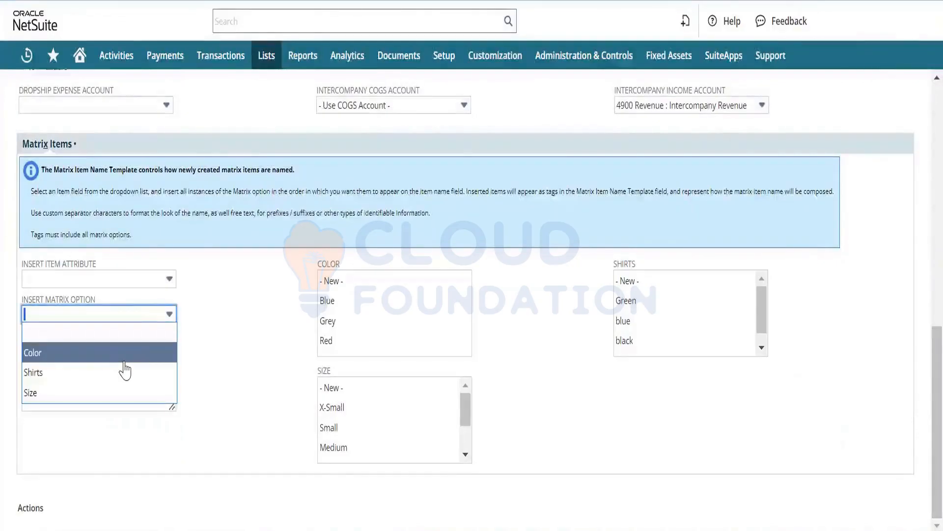
{"action": "left_click", "coordinate": [125, 360]}
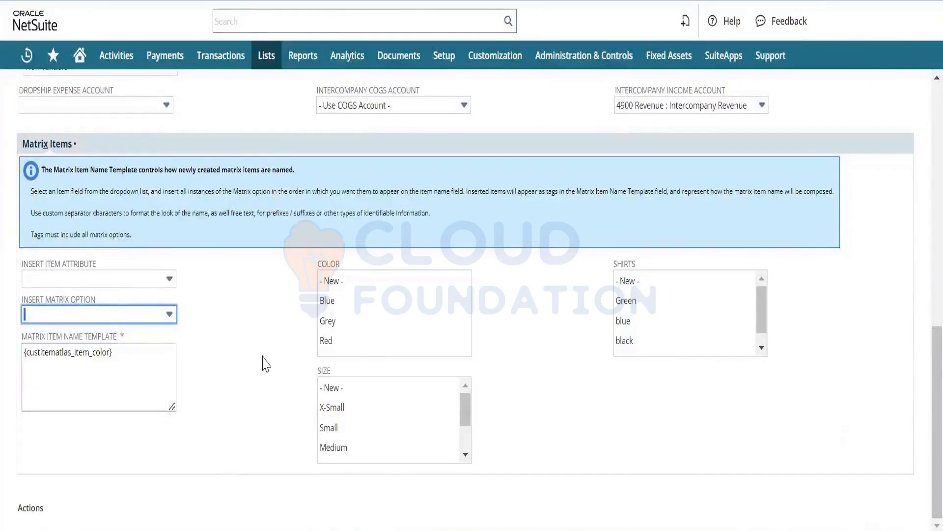
{"action": "left_click", "coordinate": [376, 302]}
{"action": "left_click", "coordinate": [376, 324], "text": "ctrl"}
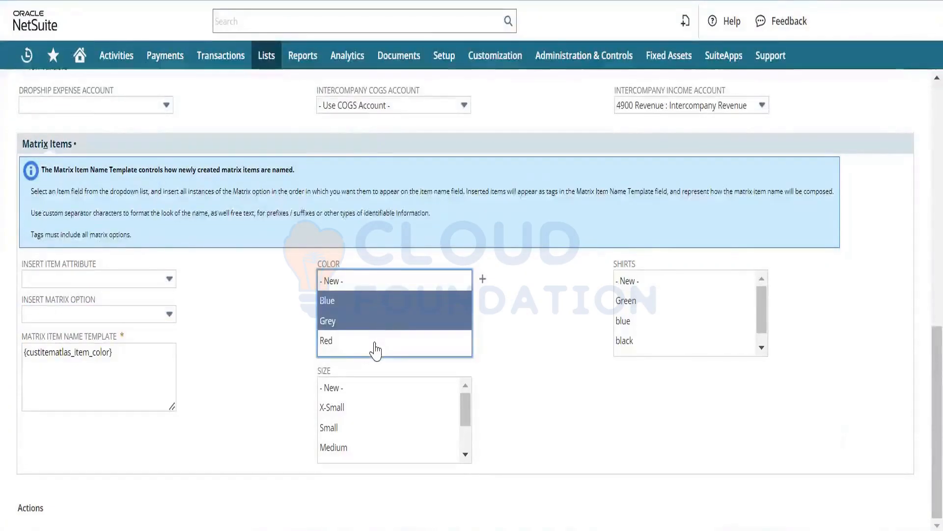
{"action": "left_click", "coordinate": [376, 342], "text": "ctrl"}
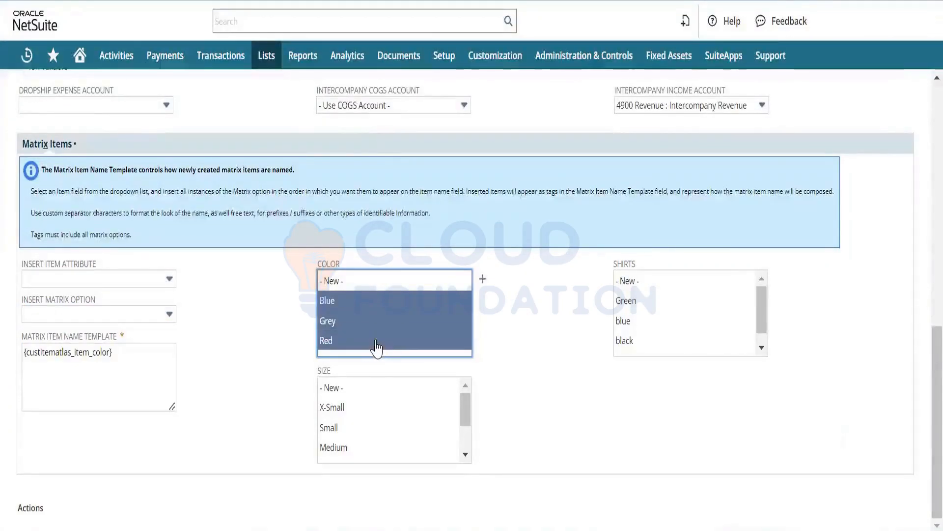
Add the Size matrix option to the matrix item name template and select X-Small, Small and Medium as the sizes.
{"action": "left_click", "coordinate": [162, 315]}
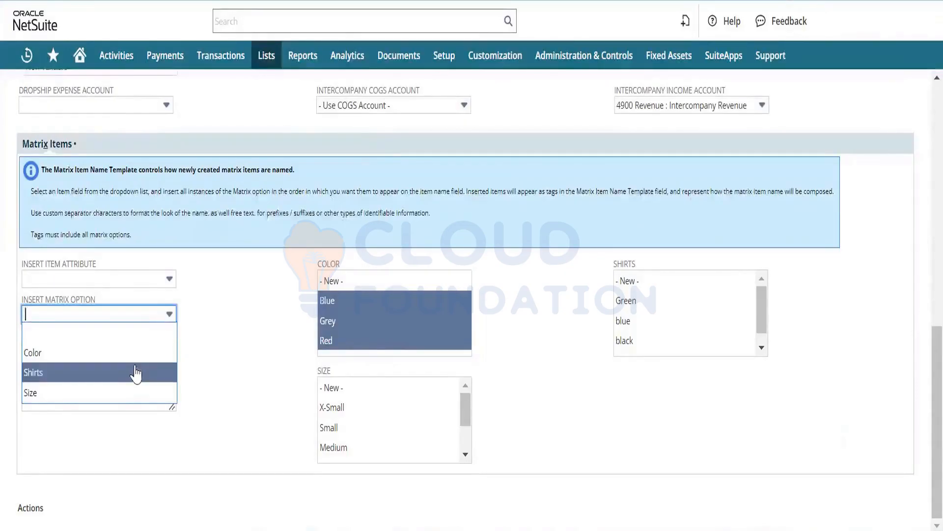
{"action": "left_click", "coordinate": [135, 392]}
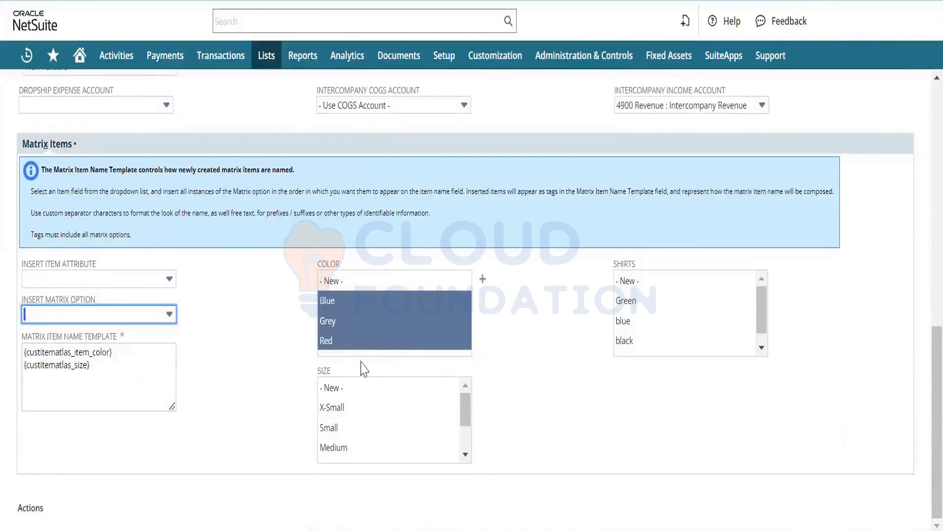
{"action": "left_click", "coordinate": [366, 408]}
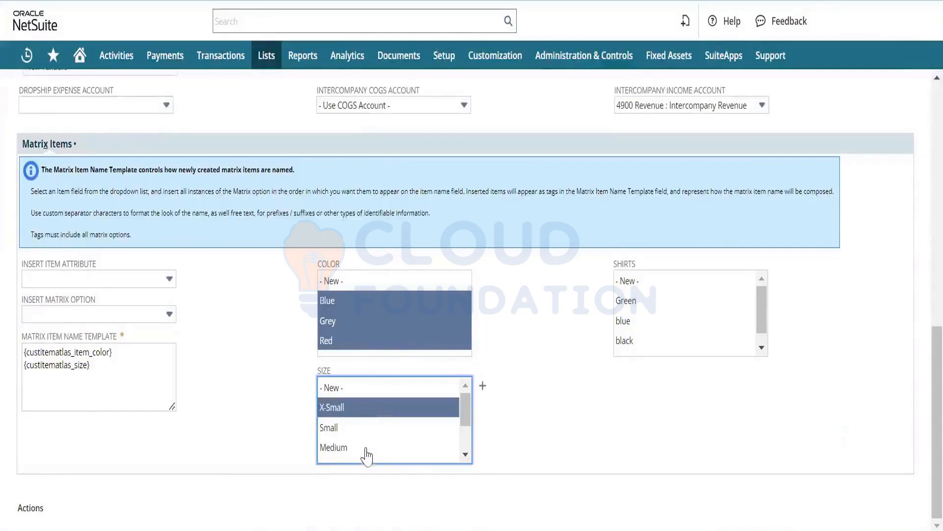
{"action": "left_click", "coordinate": [366, 448], "text": "ctrl"}
{"action": "left_click", "coordinate": [376, 428]}
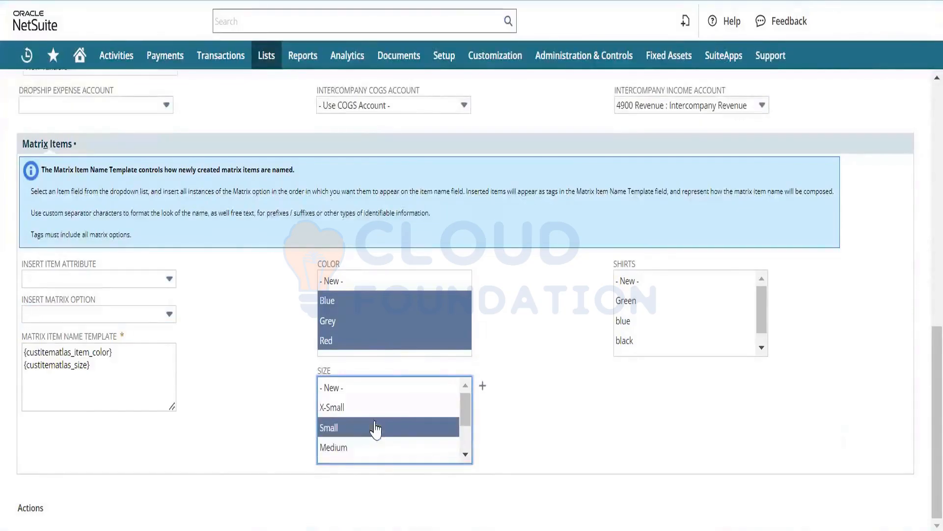
{"action": "left_click", "coordinate": [408, 413], "text": "ctrl"}
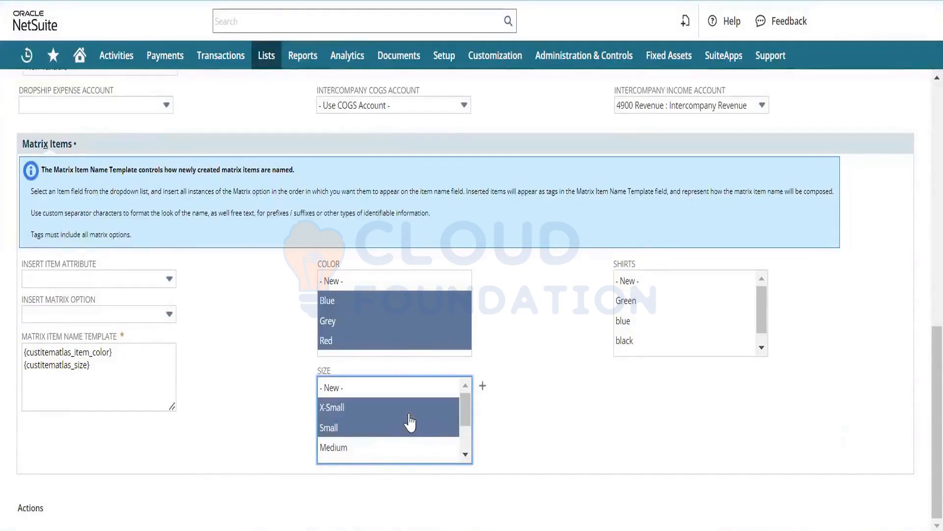
{"action": "left_click", "coordinate": [406, 448], "text": "ctrl"}
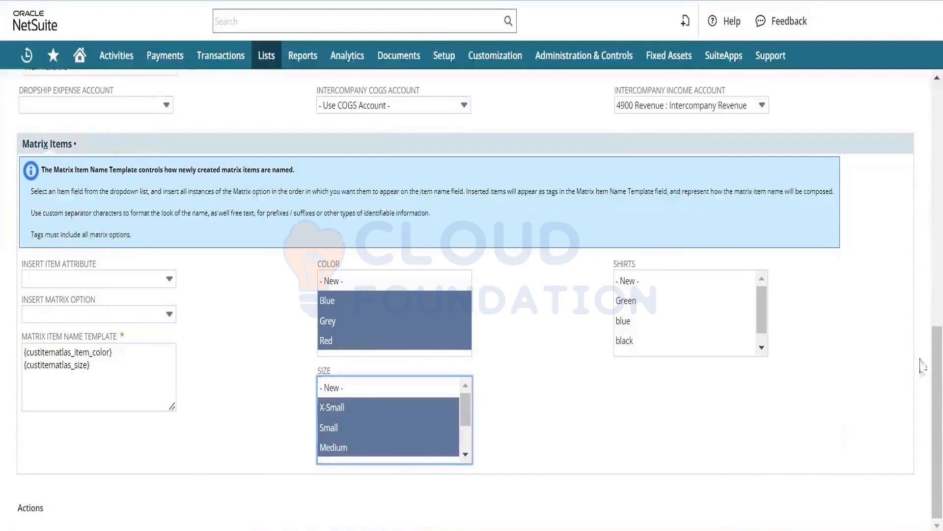
Create the matrix for New Shirts - Peter England and acknowledge the mass update to open the item record.
{"action": "scroll", "coordinate": [924, 428], "scroll_direction": "up", "scroll_amount": 15}
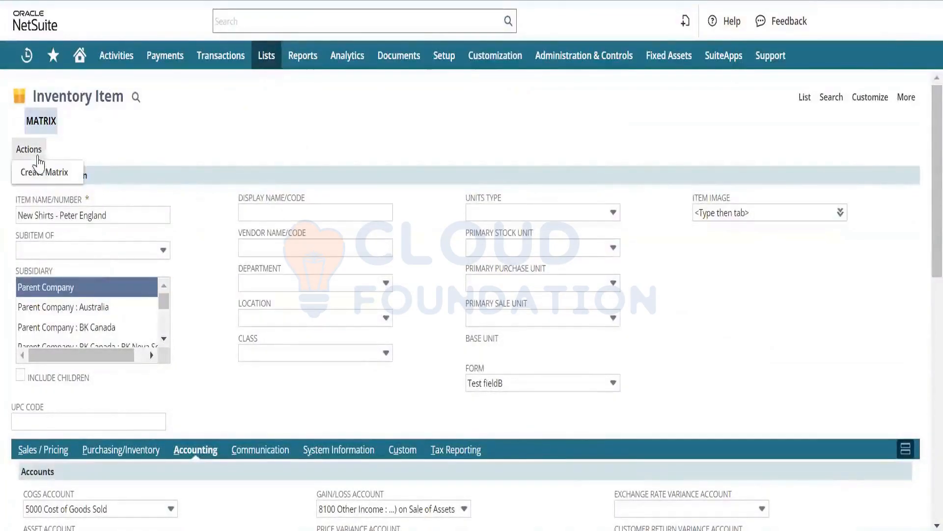
{"action": "left_click", "coordinate": [43, 173]}
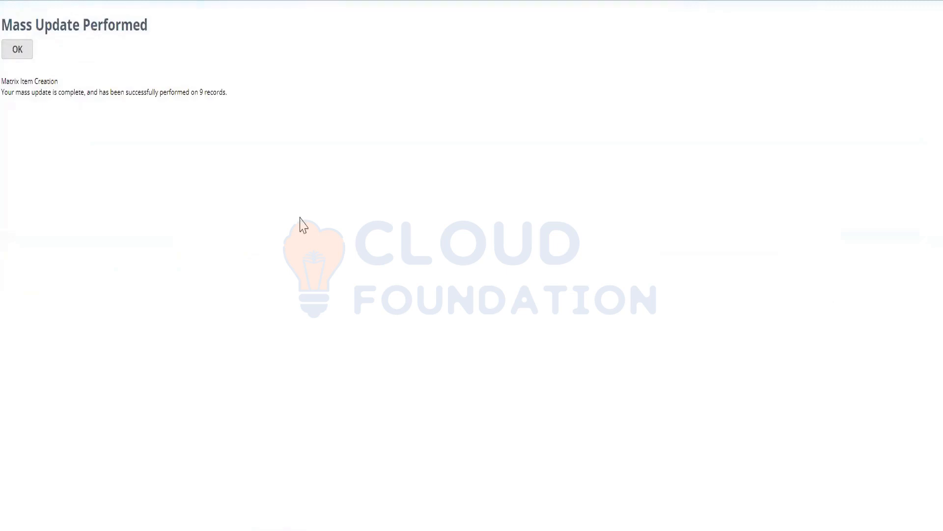
{"action": "left_click", "coordinate": [19, 53]}
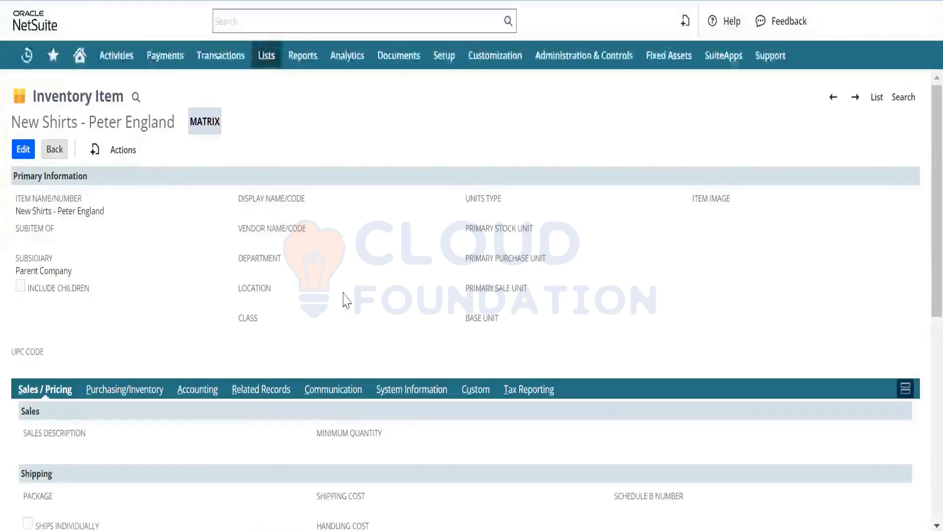
Examine the color and size combinations of the matrix subitems in the item's accounting details.
{"action": "scroll", "coordinate": [922, 199], "scroll_direction": "down", "scroll_amount": 8}
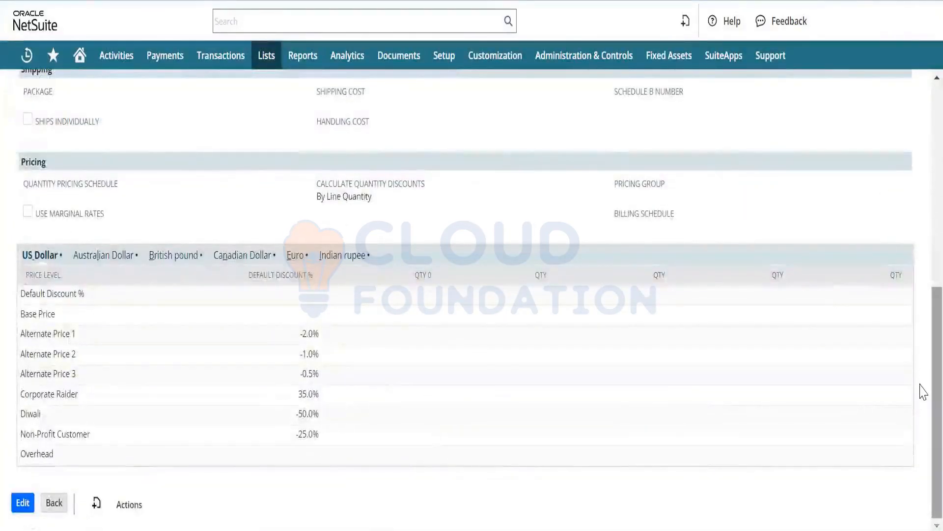
{"action": "scroll", "coordinate": [921, 305], "scroll_direction": "up", "scroll_amount": 4}
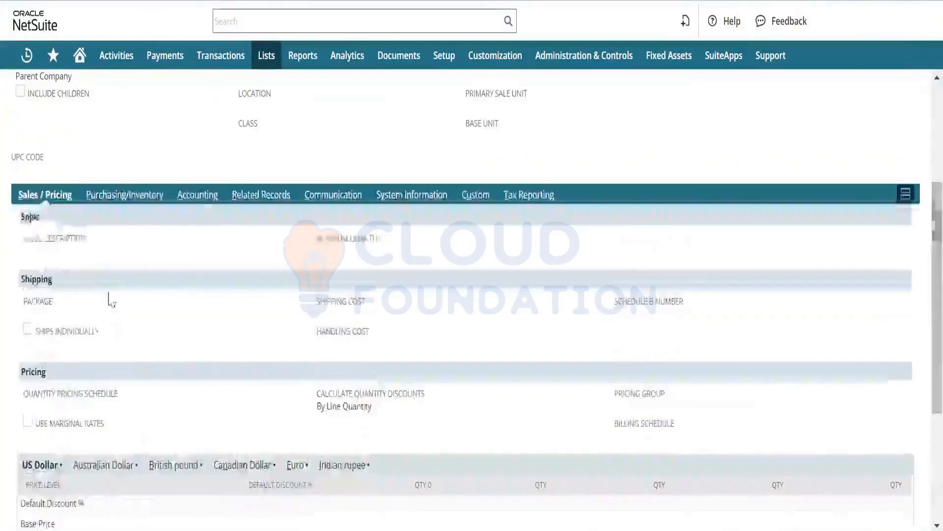
{"action": "left_click", "coordinate": [195, 194]}
{"action": "scroll", "coordinate": [923, 248], "scroll_direction": "down", "scroll_amount": 6}
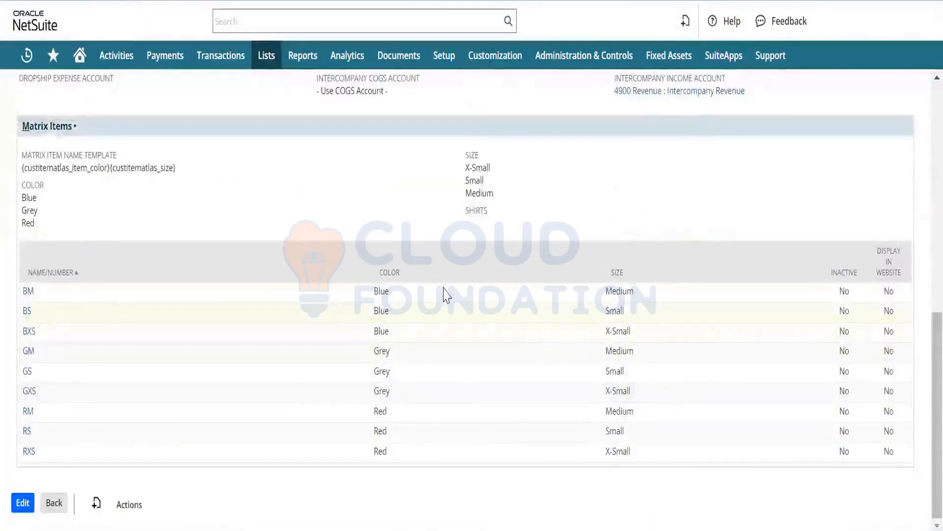
{"action": "double_click", "coordinate": [384, 310]}
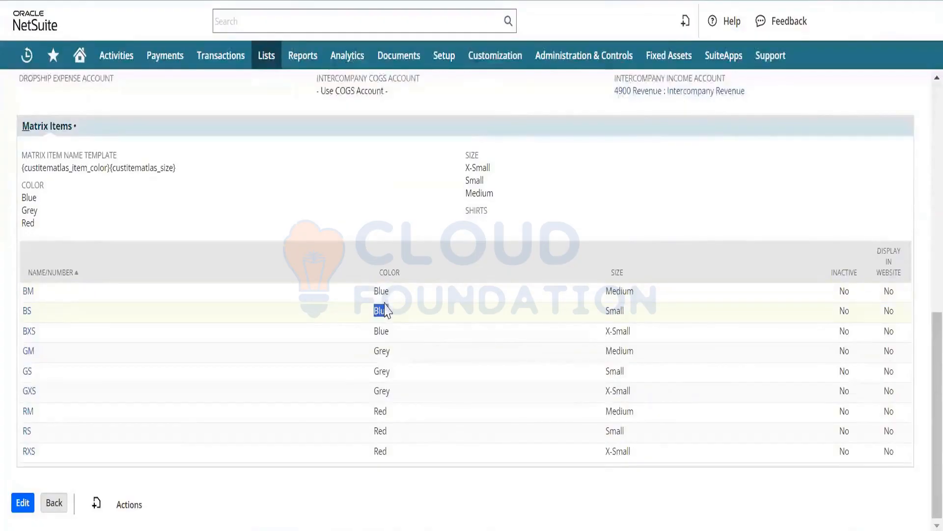
{"action": "double_click", "coordinate": [386, 339]}
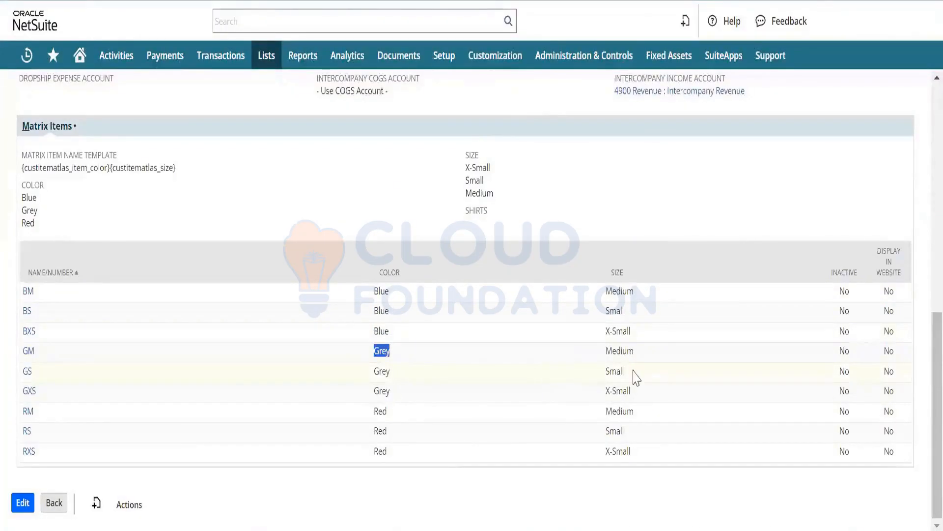
{"action": "double_click", "coordinate": [629, 391]}
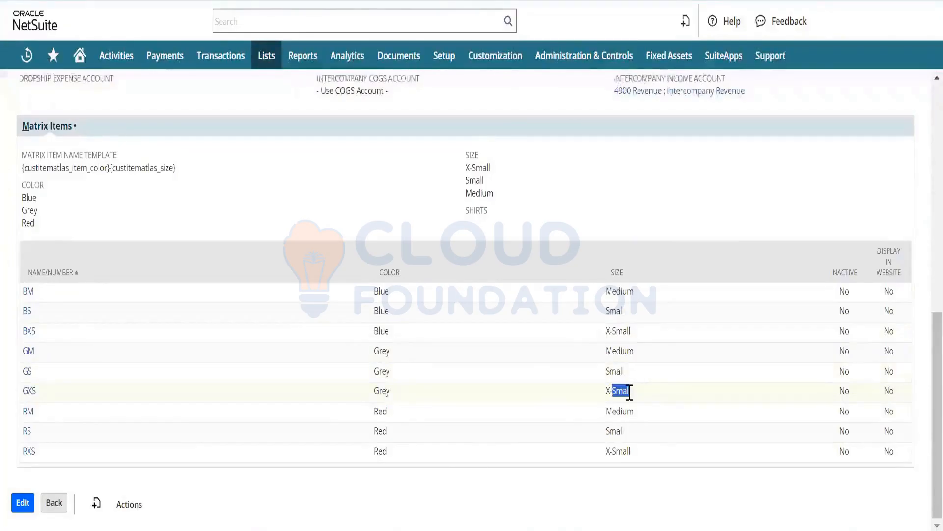
{"action": "left_click", "coordinate": [372, 438]}
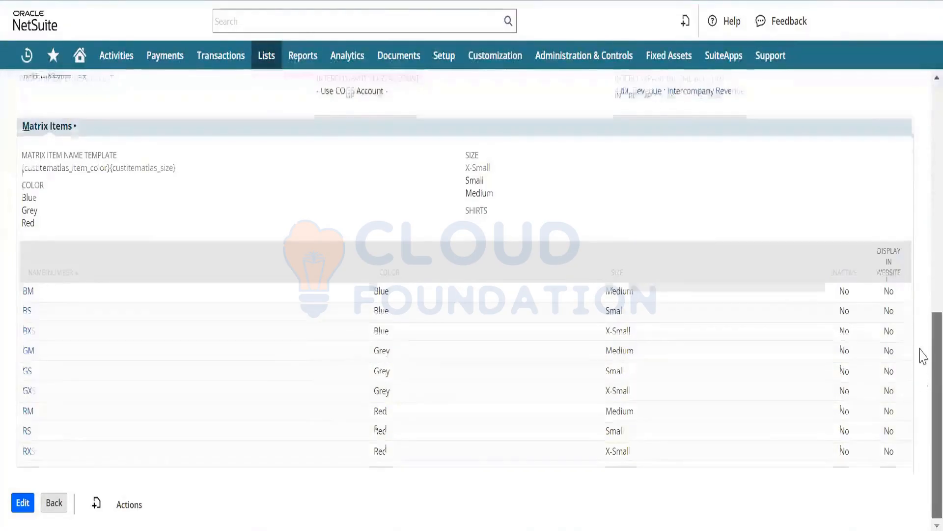
{"action": "scroll", "coordinate": [921, 363], "scroll_direction": "up", "scroll_amount": 2}
{"action": "scroll", "coordinate": [921, 290], "scroll_direction": "up", "scroll_amount": 2}
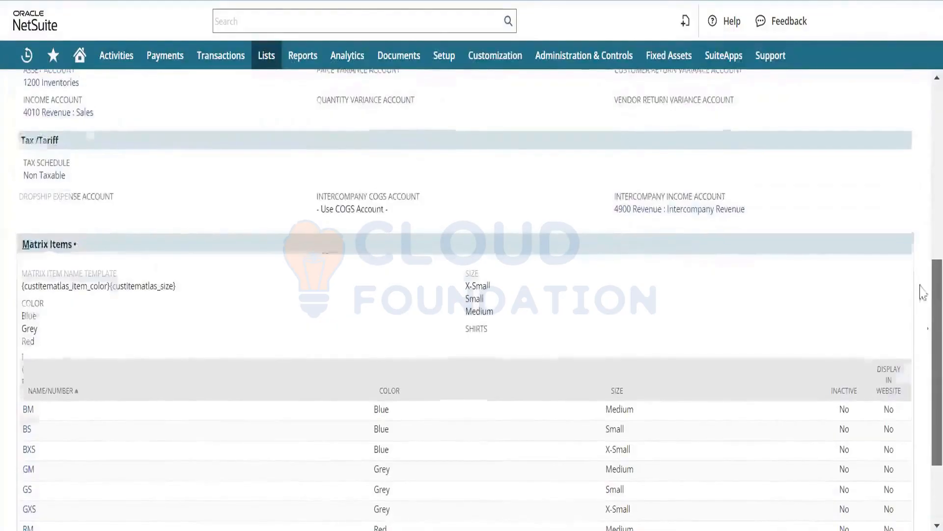
{"action": "scroll", "coordinate": [922, 282], "scroll_direction": "up", "scroll_amount": 1}
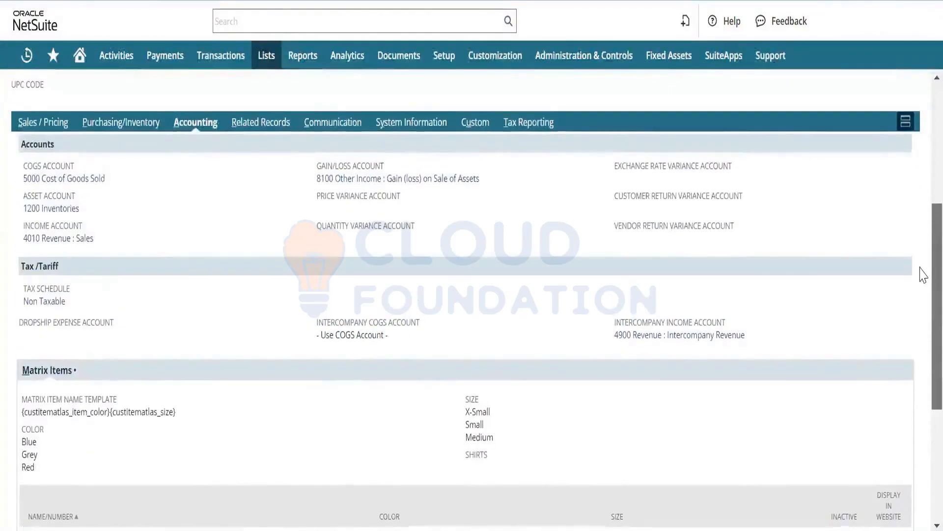
{"action": "scroll", "coordinate": [922, 268], "scroll_direction": "up", "scroll_amount": 1}
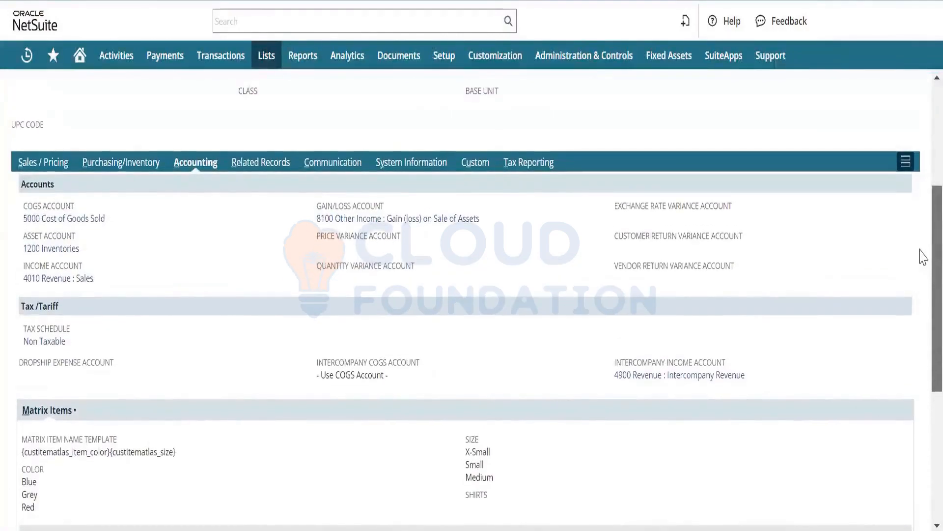
{"action": "scroll", "coordinate": [922, 250], "scroll_direction": "up", "scroll_amount": 6}
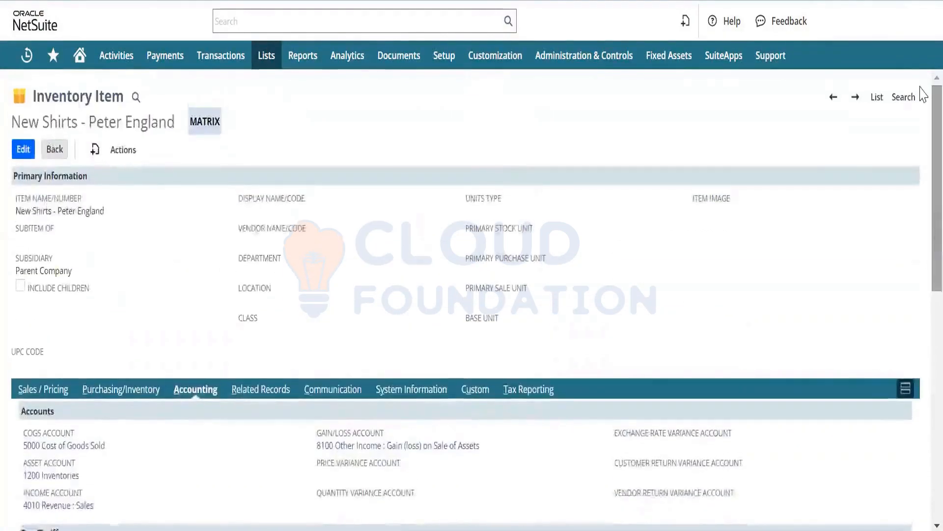